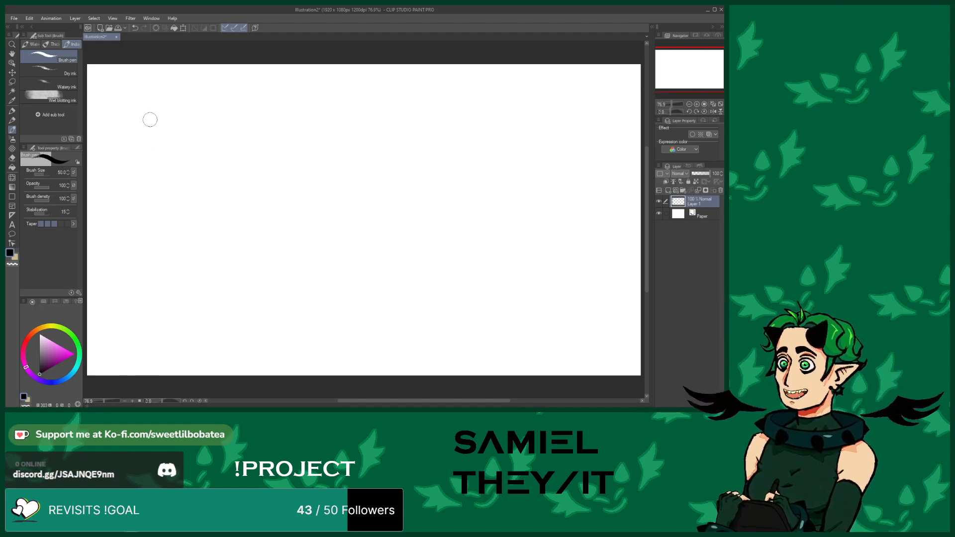
Sketch a rough head shape with guidelines near the canvas's upper-left, checking the character reference sheet
mouse_move(150, 123)
mouse_down()
mouse_move(162, 148)
mouse_move(183, 131)
mouse_move(177, 104)
mouse_move(158, 103)
mouse_move(151, 113)
mouse_move(164, 104)
mouse_move(182, 120)
mouse_move(163, 140)
mouse_move(156, 127)
mouse_move(197, 120)
mouse_move(181, 137)
mouse_up()
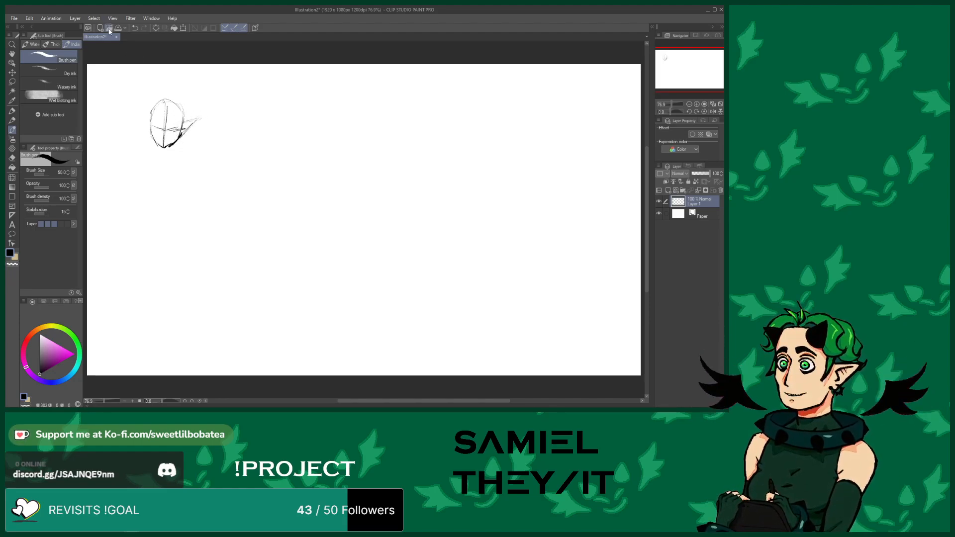
click(108, 31)
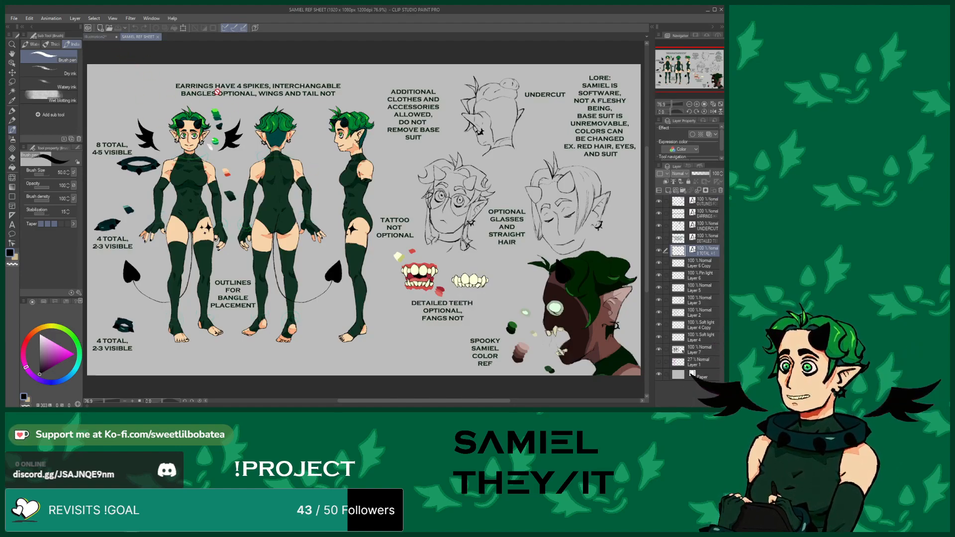
click(92, 38)
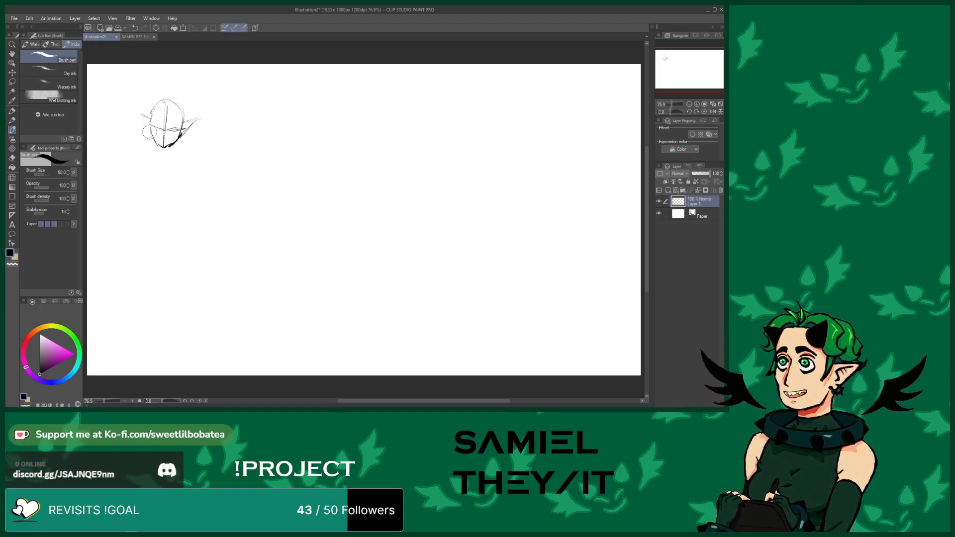
Sketch the hair, ears and facial construction lines over the head outline
mouse_move(160, 102)
mouse_down()
mouse_move(163, 84)
mouse_move(168, 102)
mouse_move(174, 85)
mouse_move(160, 109)
mouse_move(189, 106)
mouse_move(183, 119)
mouse_up()
mouse_move(183, 119)
mouse_down()
mouse_move(174, 109)
mouse_move(144, 120)
mouse_move(138, 107)
mouse_move(159, 87)
mouse_move(195, 121)
mouse_move(200, 113)
mouse_move(174, 89)
mouse_move(189, 98)
mouse_up()
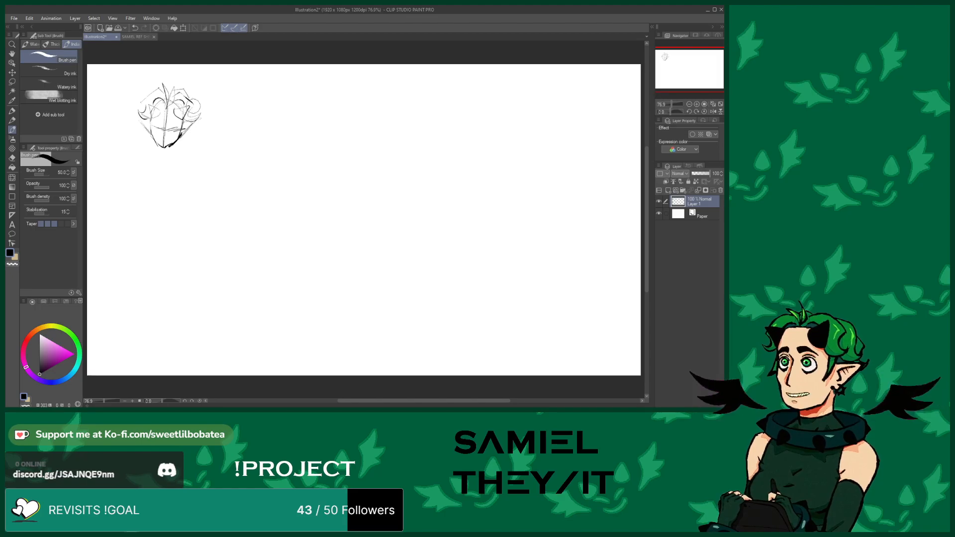
mouse_move(162, 90)
mouse_down()
mouse_move(152, 88)
mouse_move(138, 114)
mouse_up()
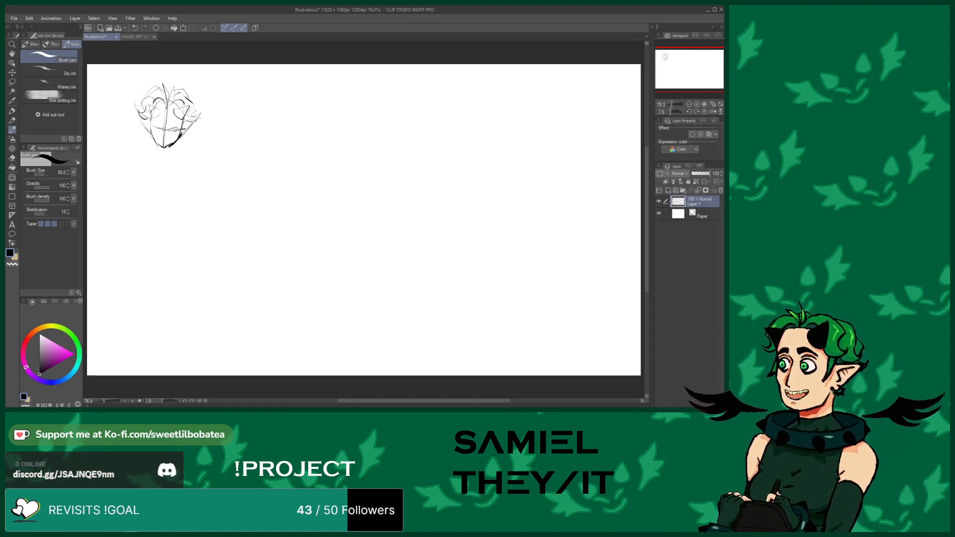
drag(152, 109, 159, 114)
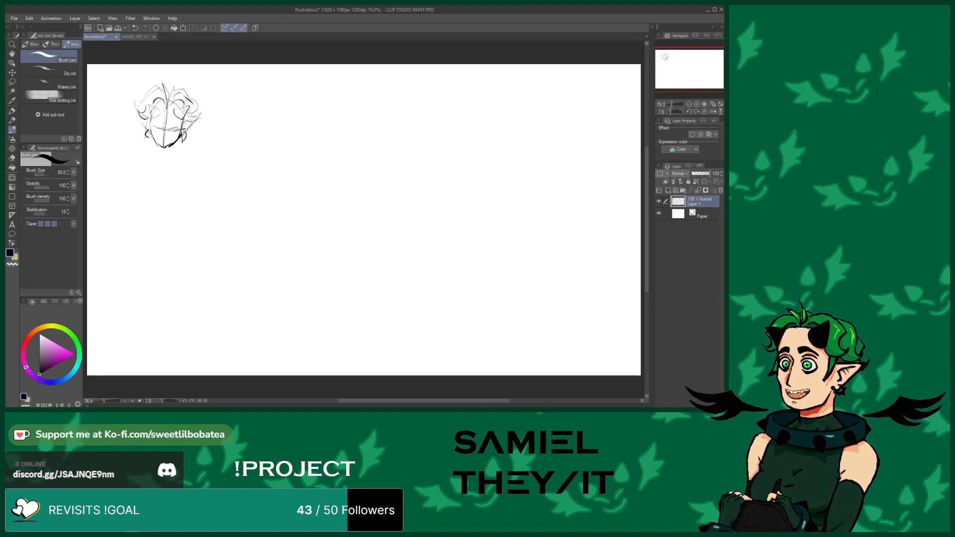
drag(194, 104, 170, 82)
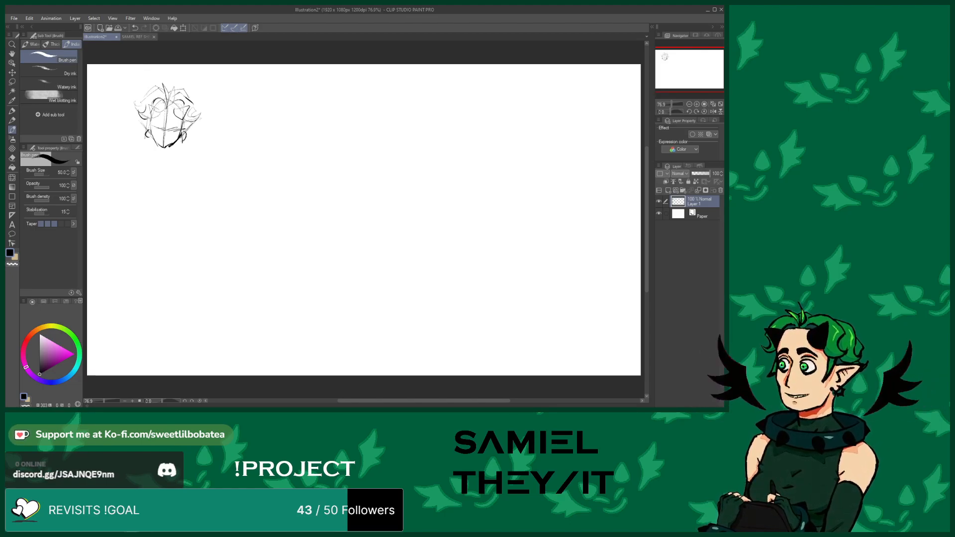
drag(163, 107, 177, 110)
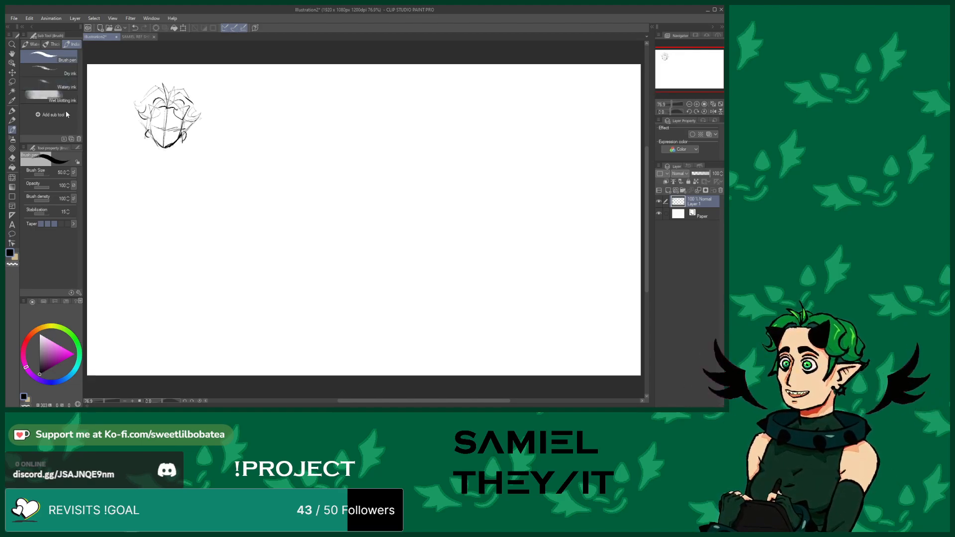
Erase and redraw the jaw and chin area of the head sketch with the pencil
click(11, 157)
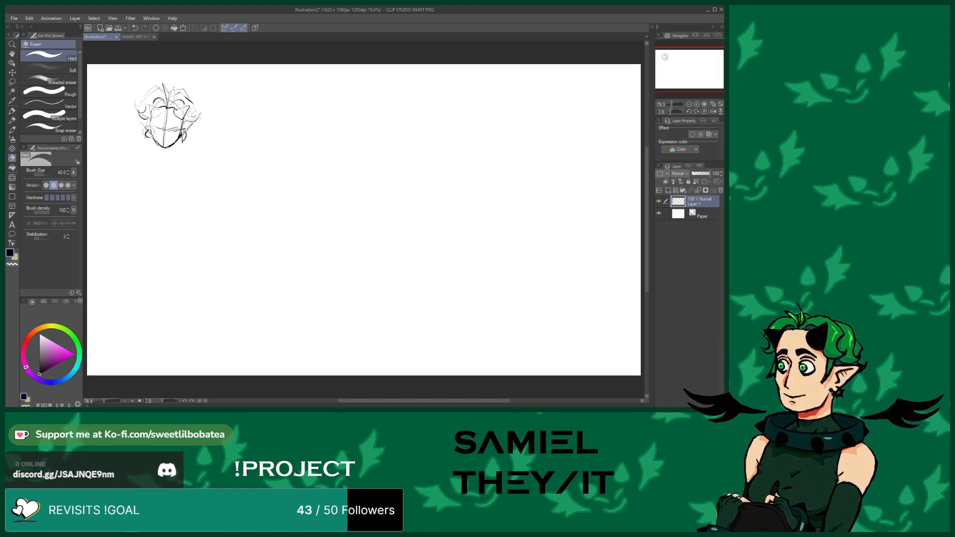
click(12, 129)
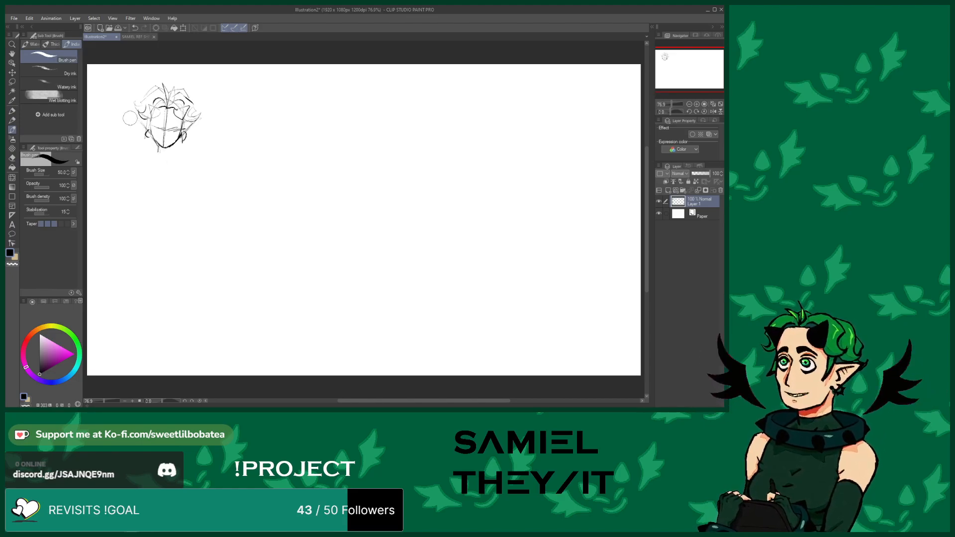
click(13, 158)
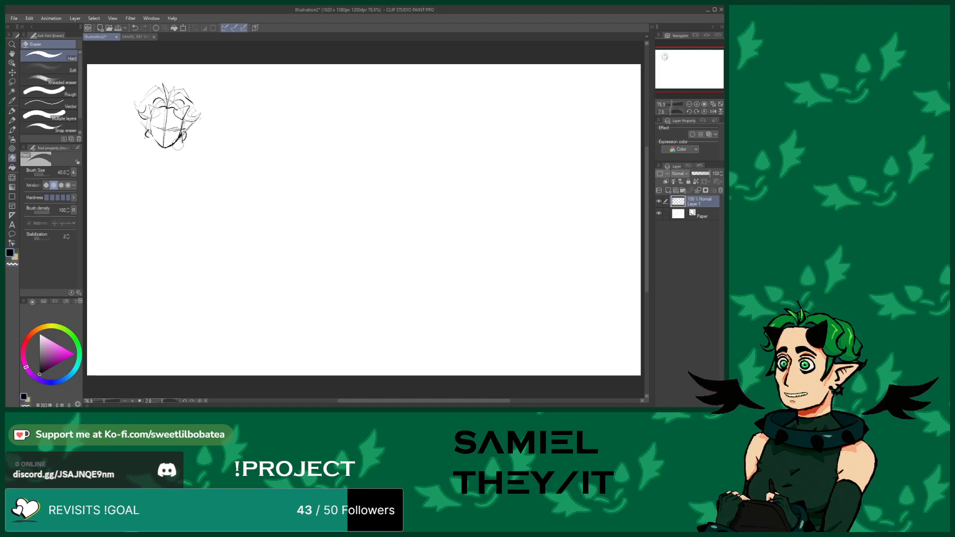
key(b)
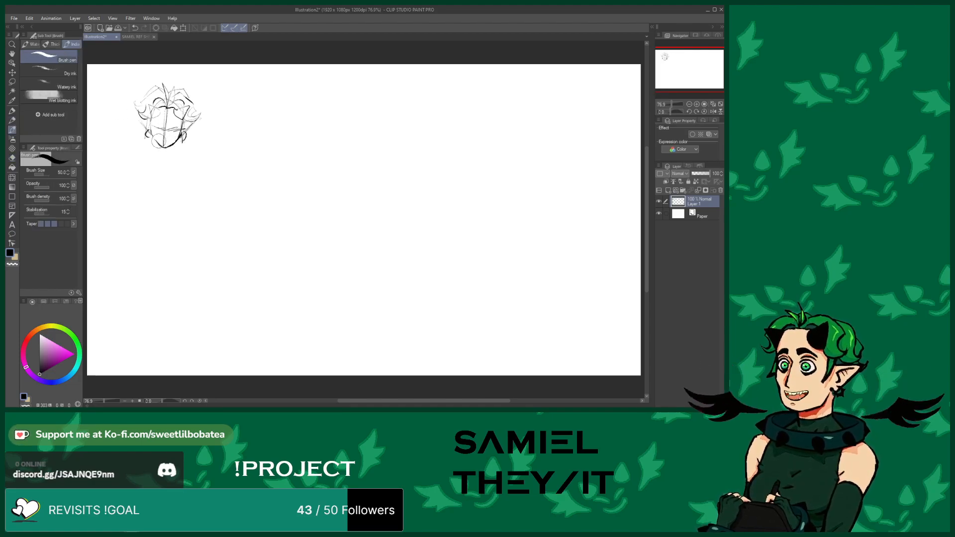
mouse_move(159, 145)
mouse_down()
mouse_move(156, 115)
mouse_move(179, 138)
mouse_up()
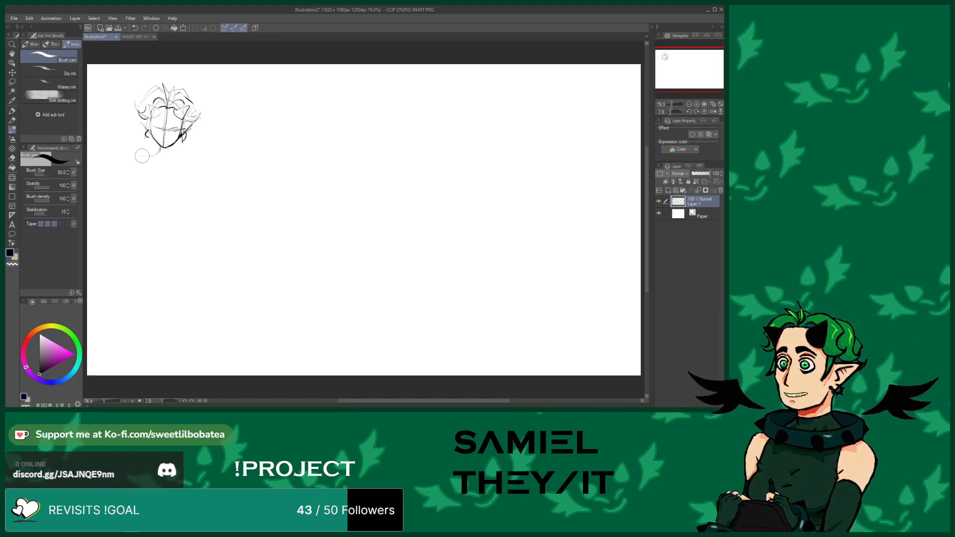
Sketch the neck, shoulders and chest of the torso below the head
mouse_move(128, 166)
mouse_down()
mouse_move(113, 200)
mouse_move(142, 183)
mouse_move(141, 197)
mouse_up()
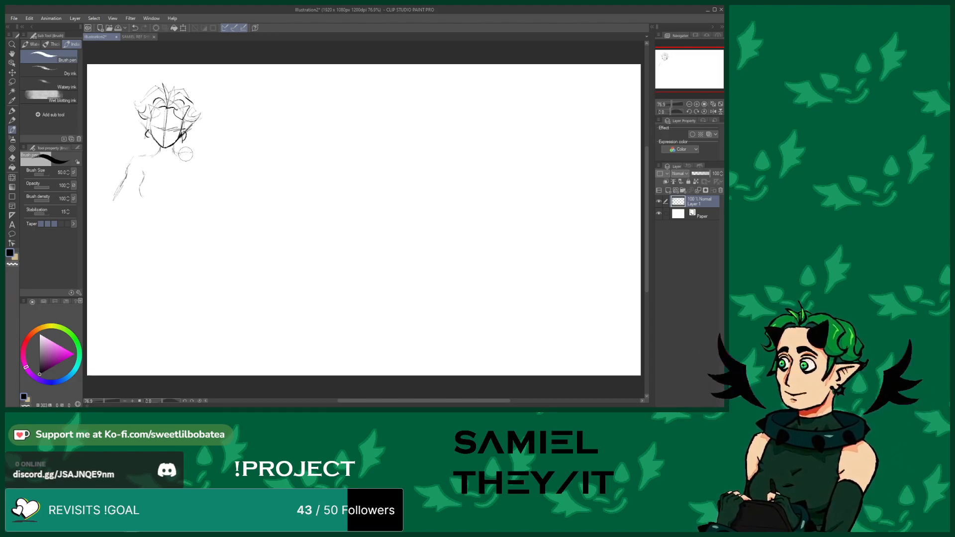
mouse_move(200, 155)
mouse_down()
mouse_move(211, 196)
mouse_move(200, 159)
mouse_move(185, 150)
mouse_move(173, 160)
mouse_up()
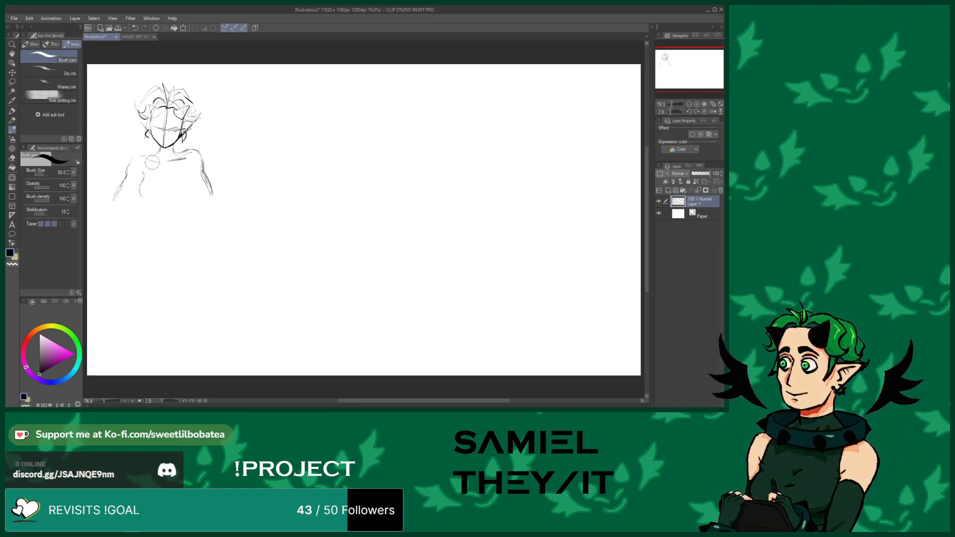
mouse_move(141, 188)
mouse_down()
mouse_move(185, 196)
mouse_move(189, 183)
mouse_up()
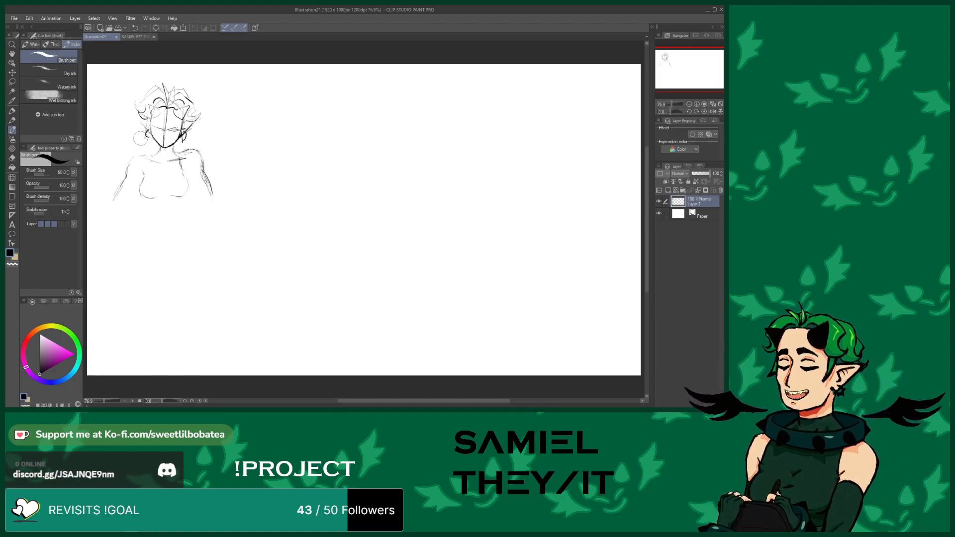
drag(151, 156, 145, 183)
drag(178, 149, 202, 170)
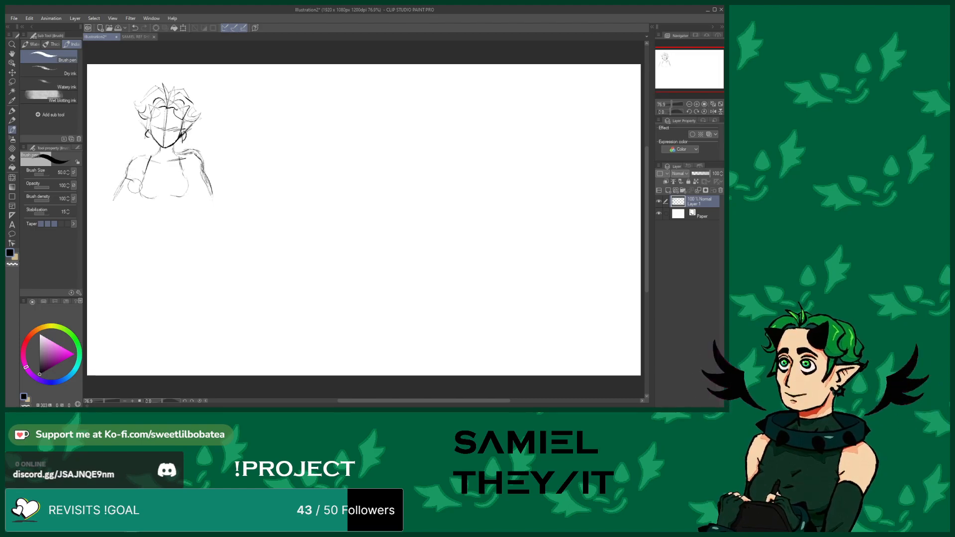
drag(142, 180, 123, 204)
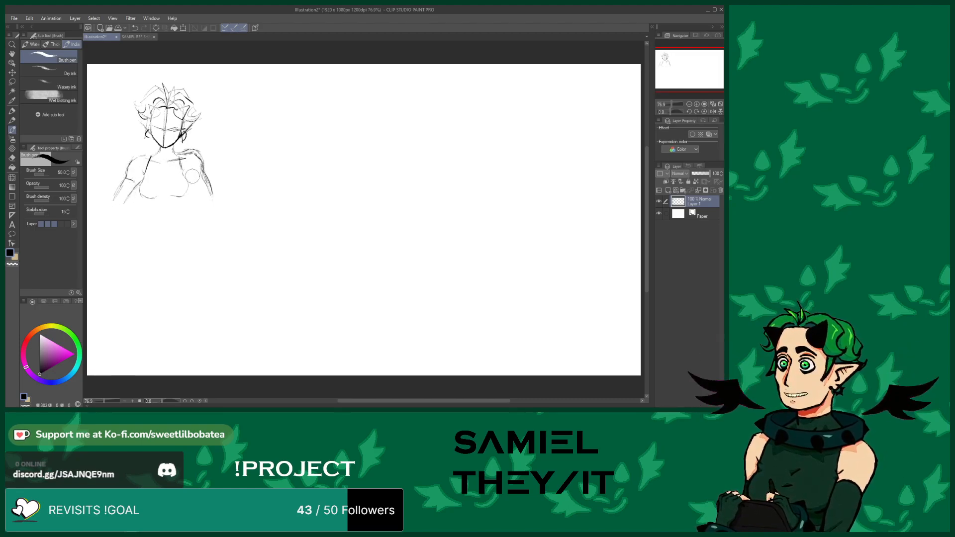
Sketch the waist, hips and leotard leg openings below the chest
mouse_move(185, 175)
mouse_down()
mouse_move(200, 198)
mouse_move(146, 203)
mouse_move(131, 263)
mouse_up()
mouse_move(178, 199)
mouse_down()
mouse_move(193, 262)
mouse_move(188, 294)
mouse_up()
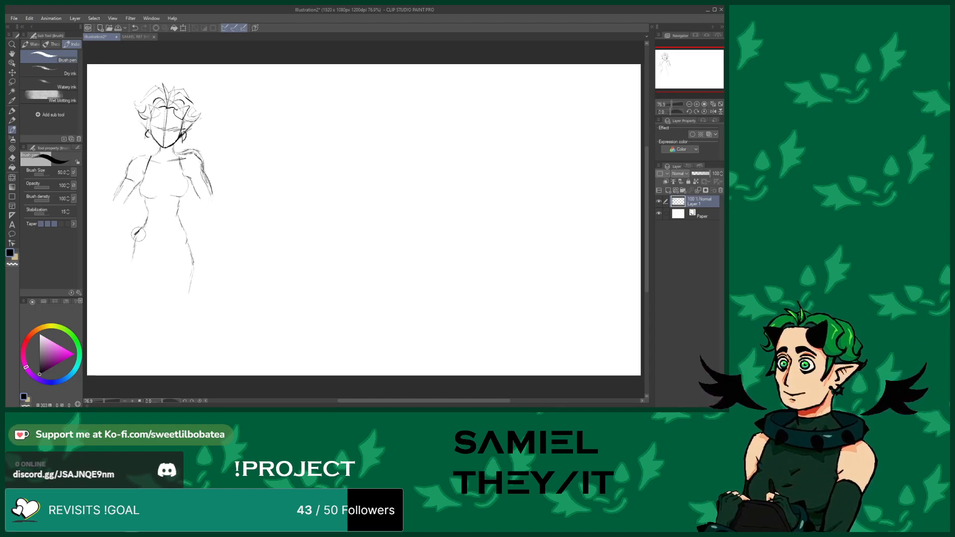
drag(130, 254, 128, 273)
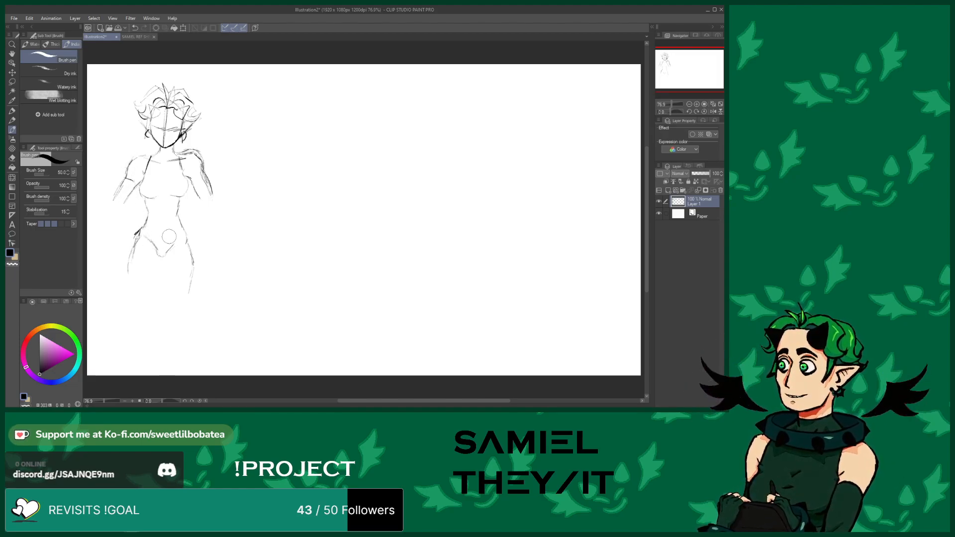
drag(171, 246, 185, 239)
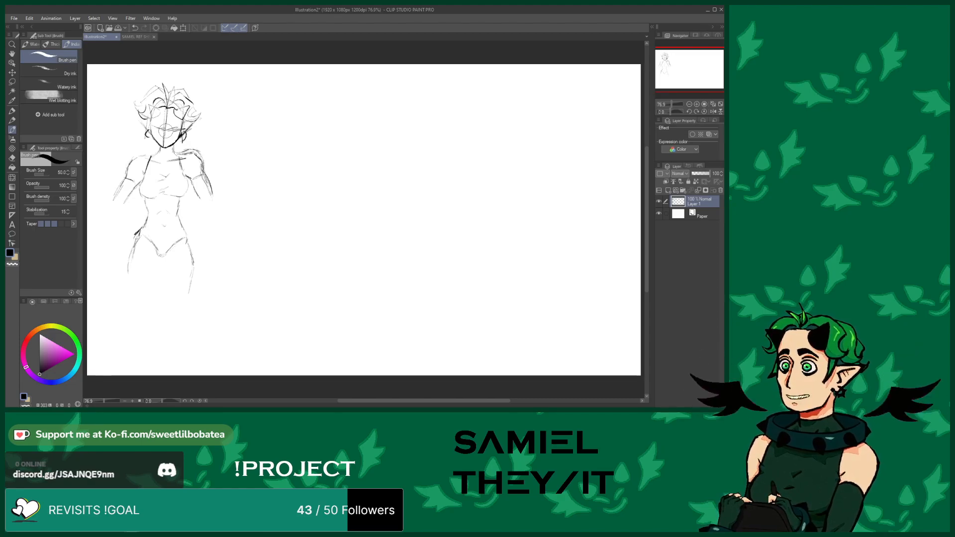
Sketch both legs down to the canvas's lower edge and mark the thigh tops
click(12, 158)
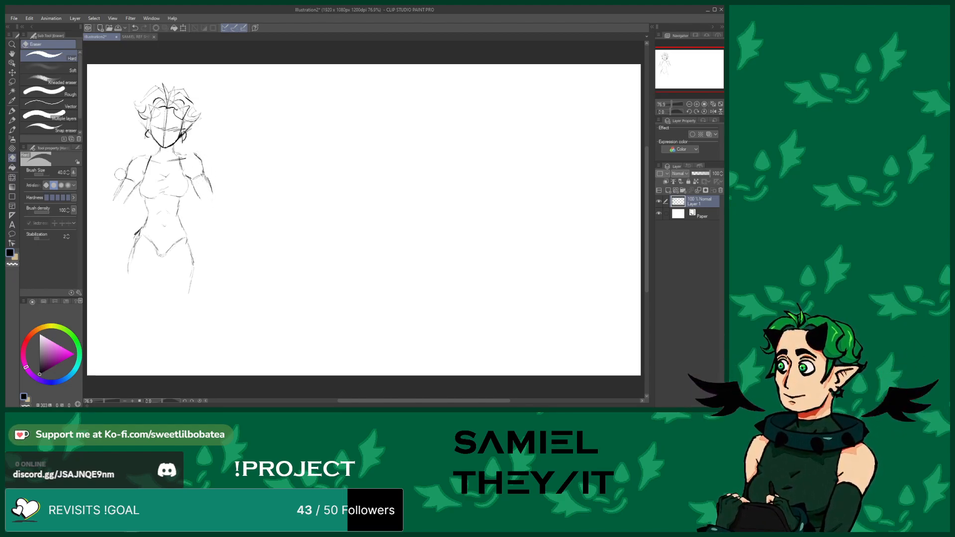
click(12, 129)
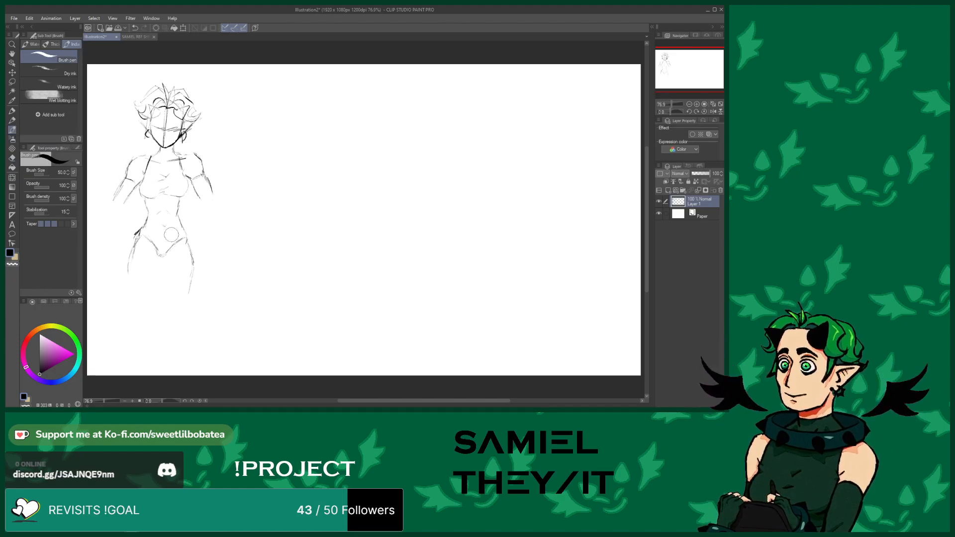
drag(164, 257, 172, 331)
drag(190, 287, 190, 370)
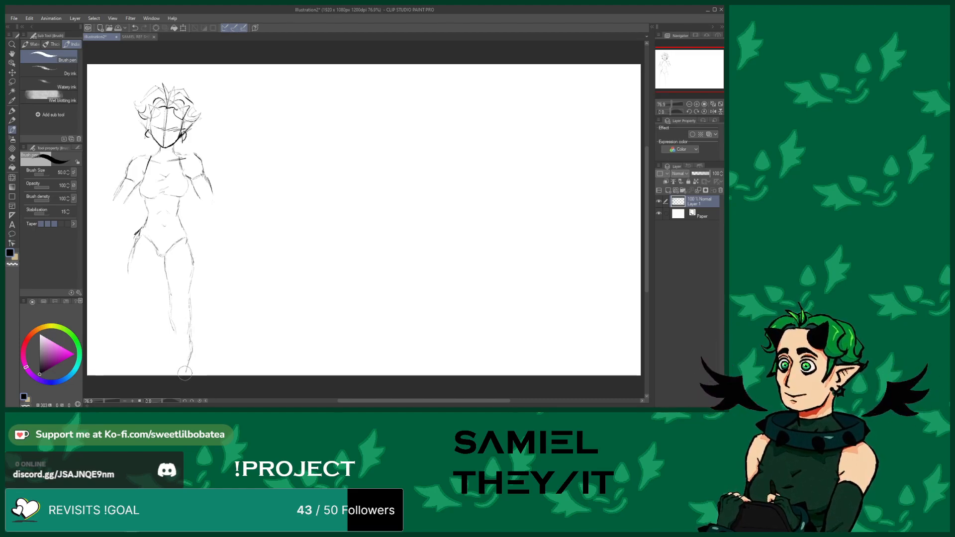
drag(174, 325, 176, 376)
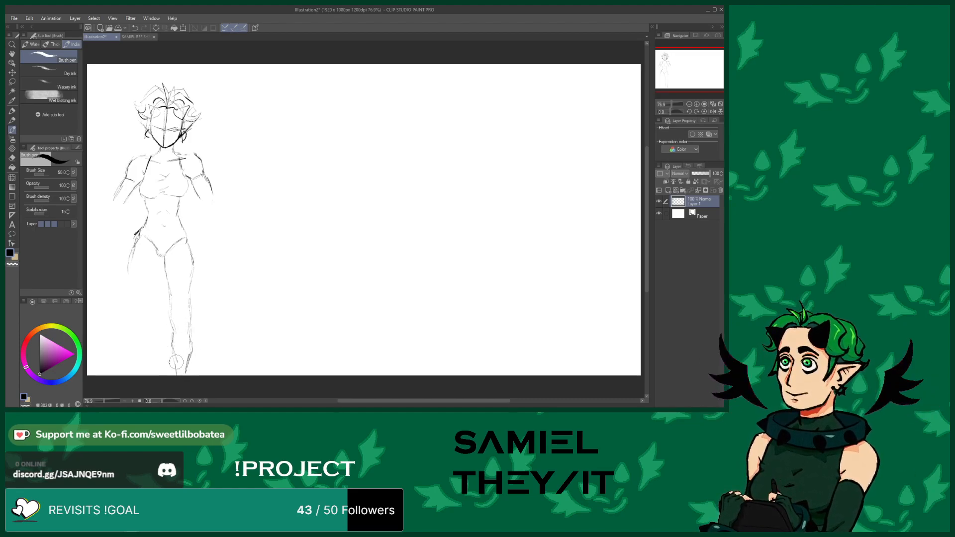
mouse_move(173, 327)
mouse_down()
mouse_move(176, 280)
mouse_move(167, 284)
mouse_move(172, 318)
mouse_move(188, 293)
mouse_move(187, 364)
mouse_up()
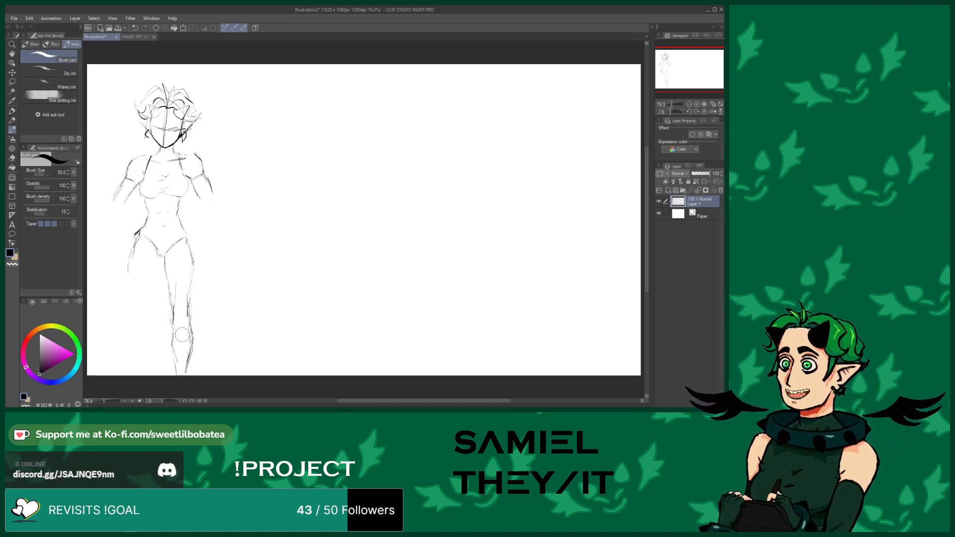
mouse_move(175, 332)
mouse_down()
mouse_move(185, 336)
mouse_move(194, 276)
mouse_up()
drag(136, 244, 126, 371)
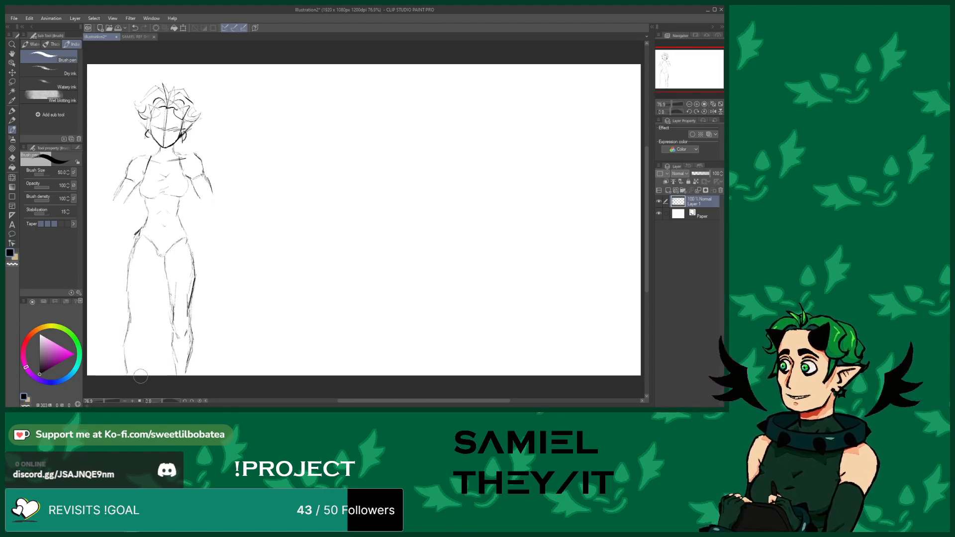
drag(137, 376, 143, 328)
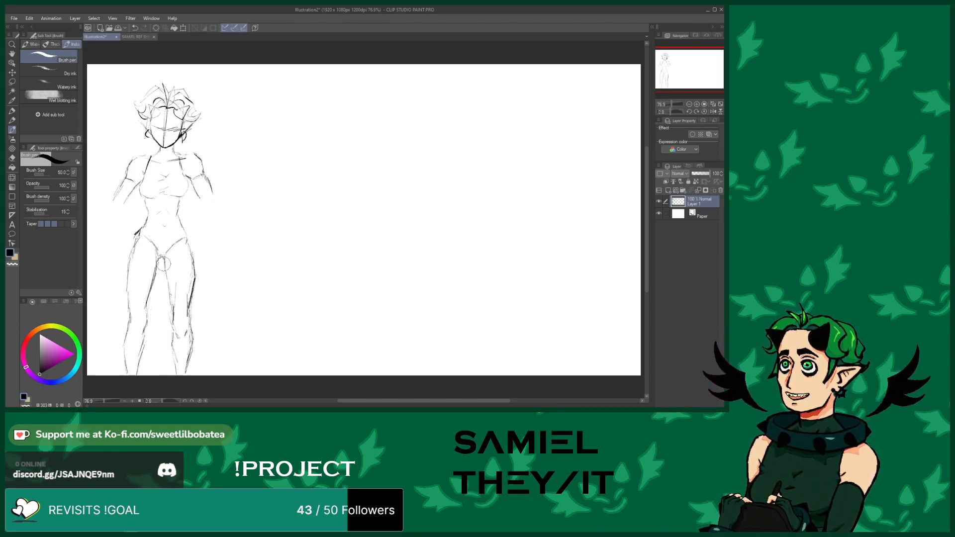
drag(128, 259, 192, 265)
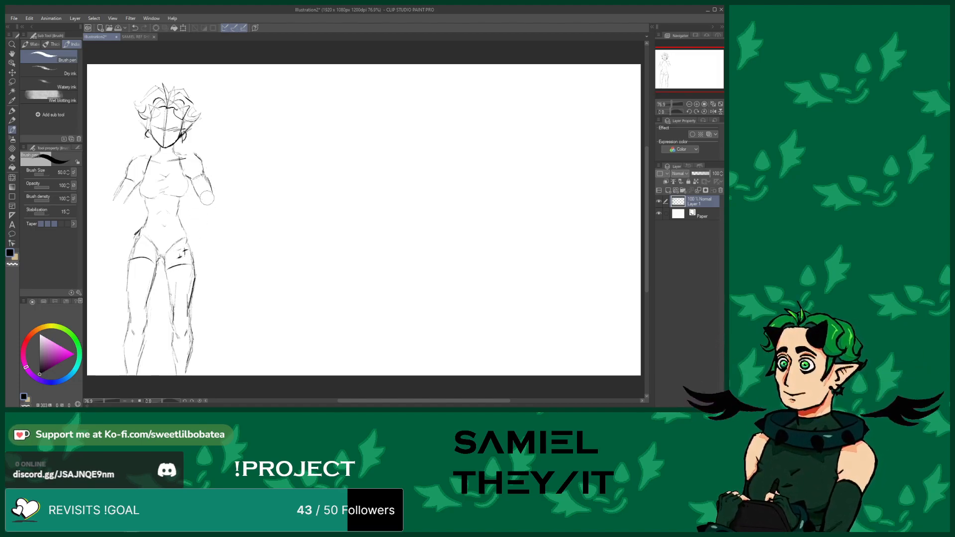
Sketch both arms hanging at the sides with rough hands
drag(215, 201, 213, 241)
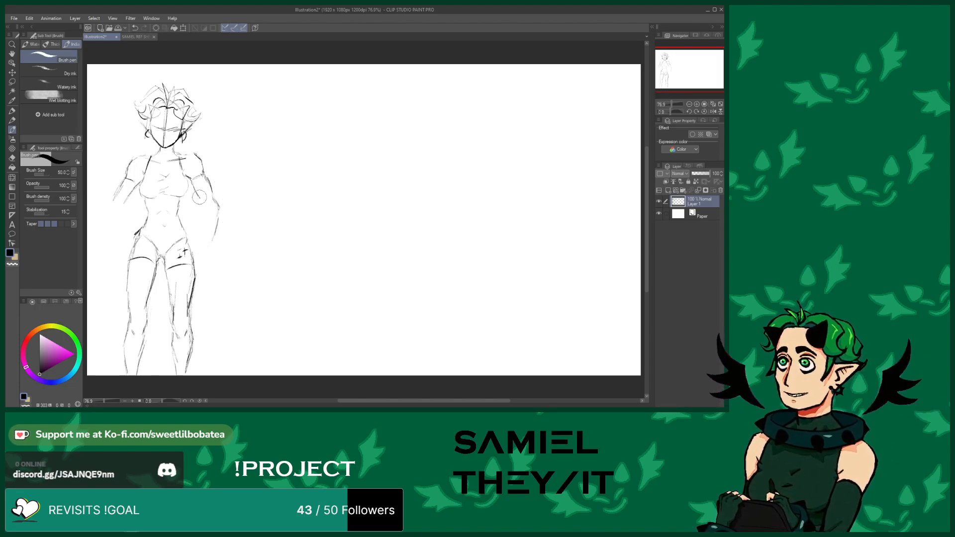
drag(200, 199, 203, 236)
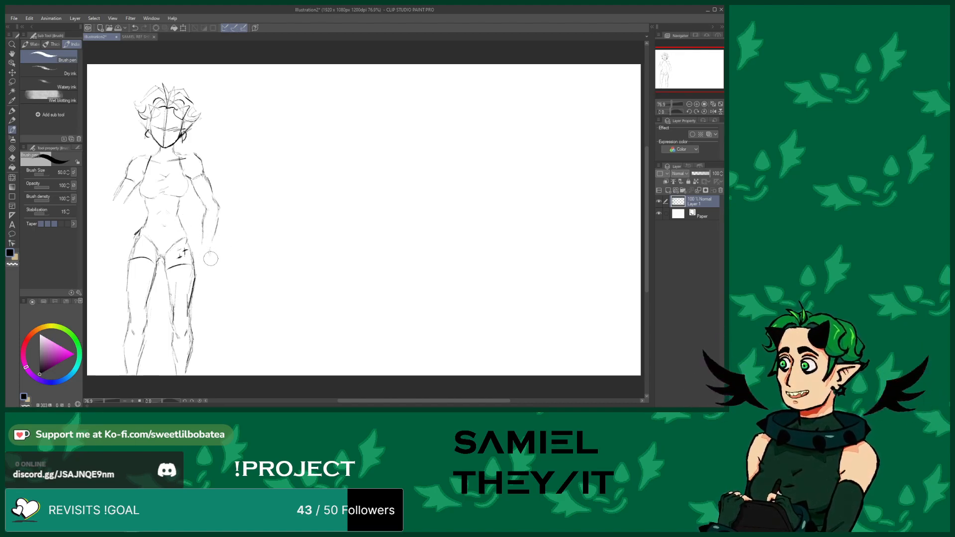
drag(213, 254, 221, 273)
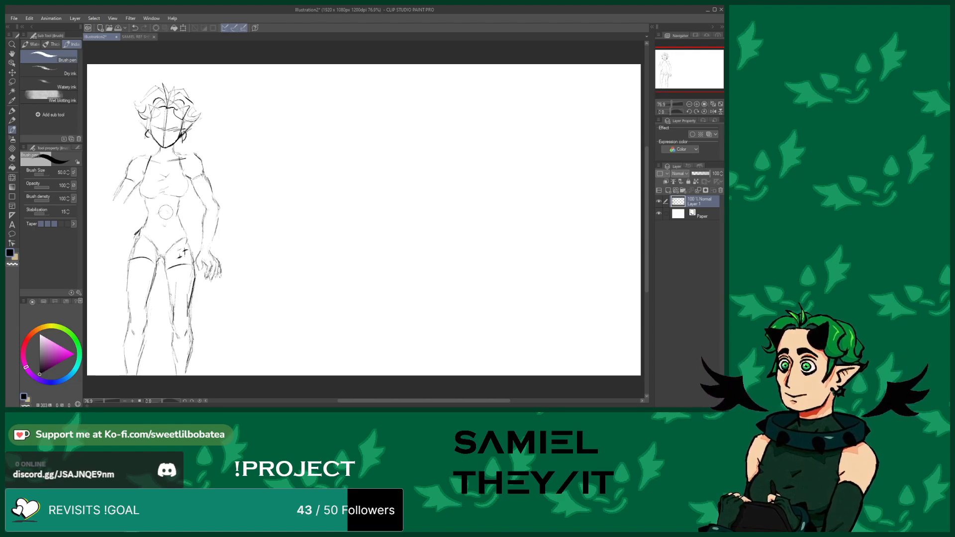
drag(198, 265, 203, 269)
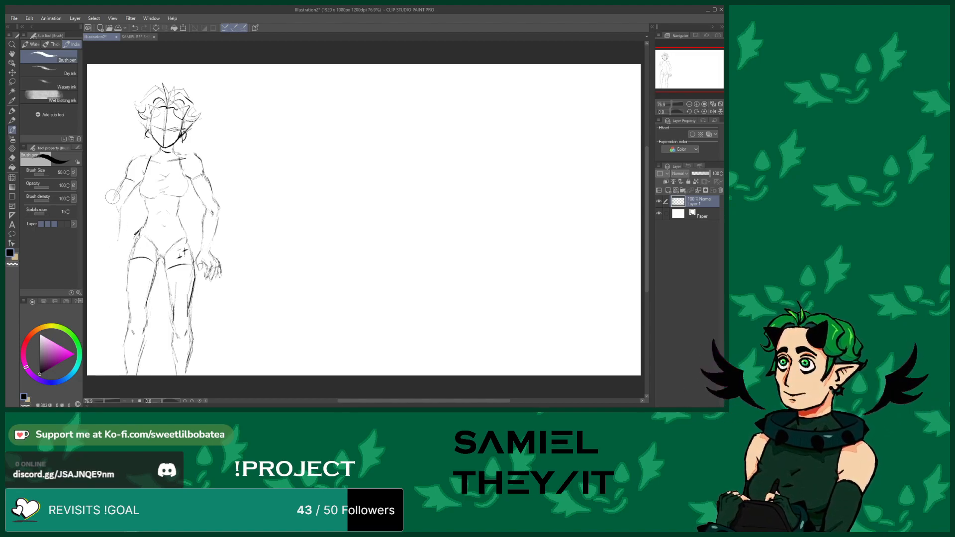
drag(114, 200, 110, 238)
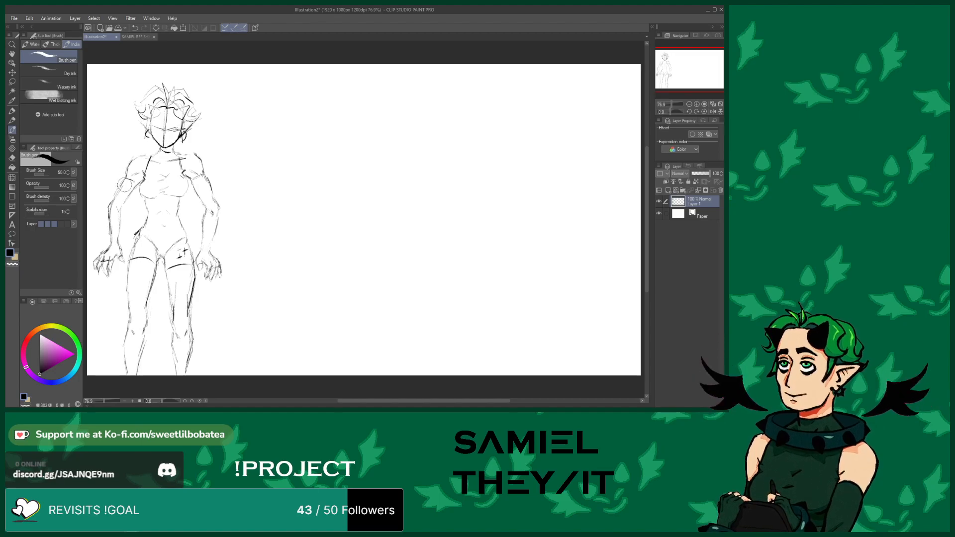
Draw an arrow toward the head and handwrite the note "what can i do with this?" beside it
mouse_move(234, 102)
mouse_down()
mouse_move(220, 120)
mouse_move(230, 121)
mouse_up()
mouse_move(239, 81)
mouse_down()
mouse_move(272, 80)
mouse_move(276, 66)
mouse_move(318, 84)
mouse_move(292, 81)
mouse_move(354, 82)
mouse_up()
drag(351, 74, 365, 74)
mouse_move(256, 104)
mouse_down()
mouse_move(324, 89)
mouse_move(332, 107)
mouse_move(352, 99)
mouse_up()
click(352, 104)
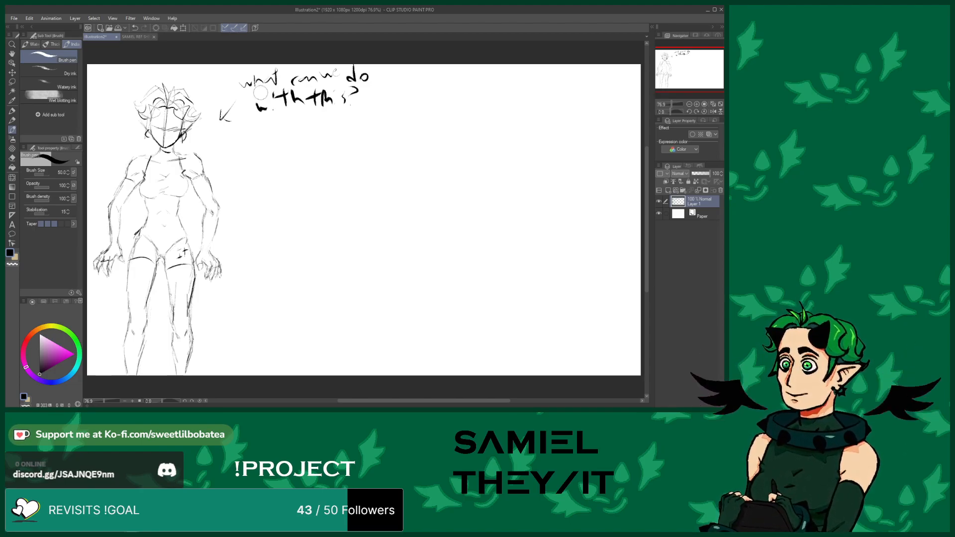
Draw a plus sign, a small bug doodle labelled "bug" and an equals sign beside the torso
drag(242, 188, 255, 186)
mouse_move(248, 181)
mouse_down()
mouse_move(247, 194)
mouse_move(278, 194)
mouse_move(271, 184)
mouse_up()
mouse_move(274, 183)
mouse_down()
mouse_move(284, 200)
mouse_move(264, 189)
mouse_move(265, 202)
mouse_move(280, 191)
mouse_move(259, 219)
mouse_move(280, 224)
mouse_up()
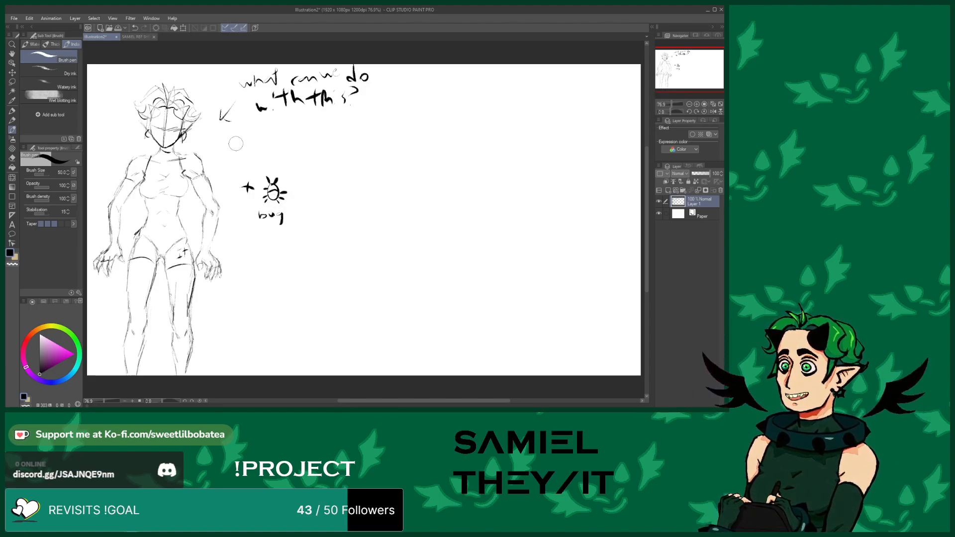
key(x)
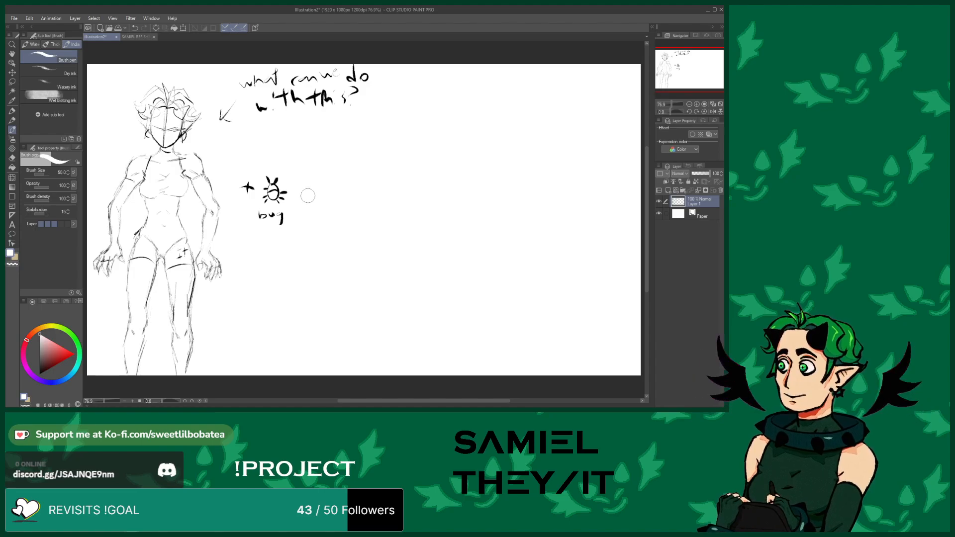
key(x)
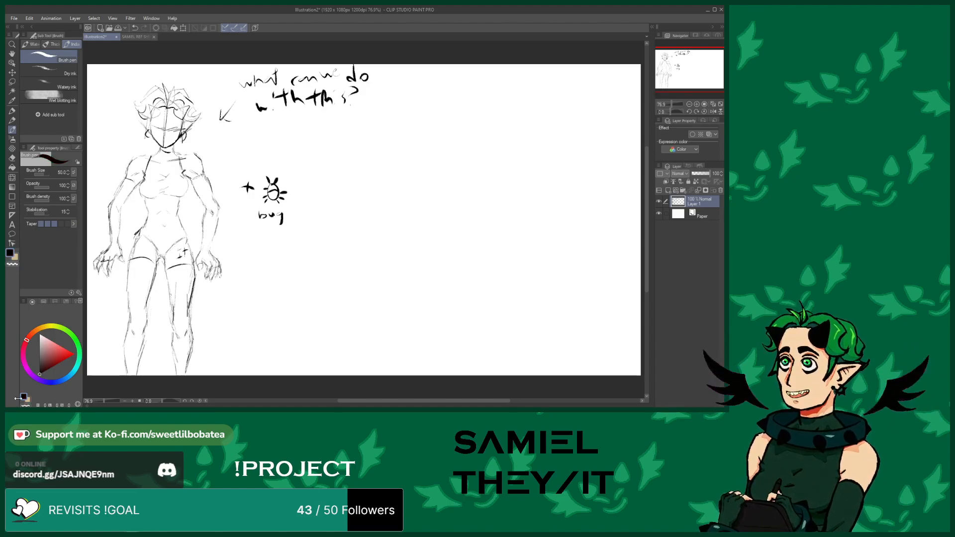
mouse_move(300, 191)
mouse_down()
mouse_move(314, 190)
mouse_move(313, 200)
mouse_up()
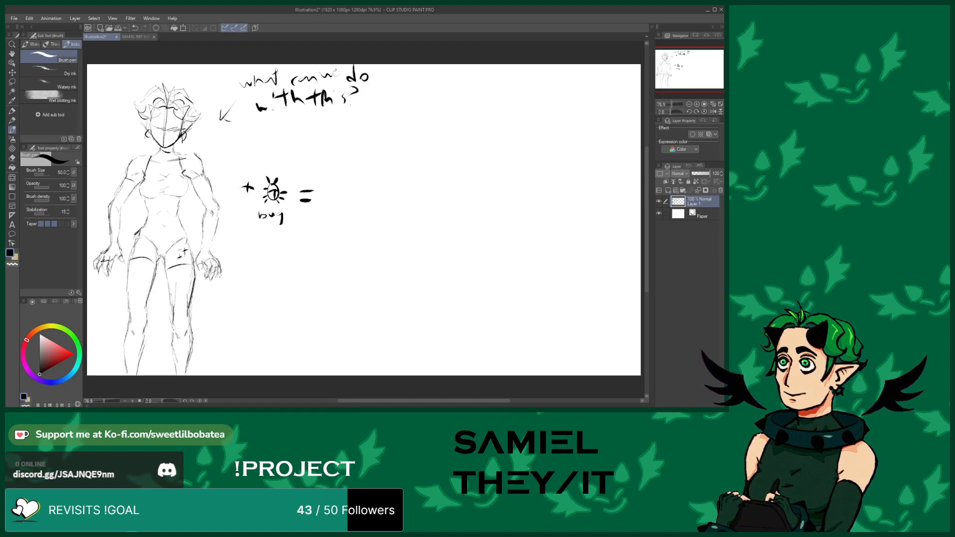
Handwrite "sami" in front of the plus sign so the note reads "sami + bug ="
mouse_move(222, 177)
mouse_down()
mouse_move(214, 187)
mouse_move(248, 189)
mouse_up()
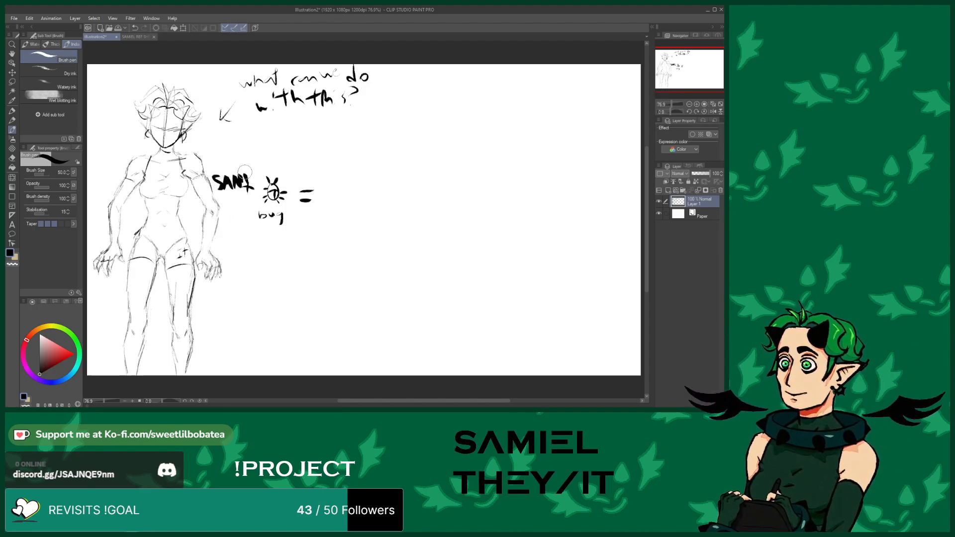
click(244, 167)
click(134, 28)
click(134, 28)
click(134, 28)
click(134, 28)
click(134, 28)
click(134, 28)
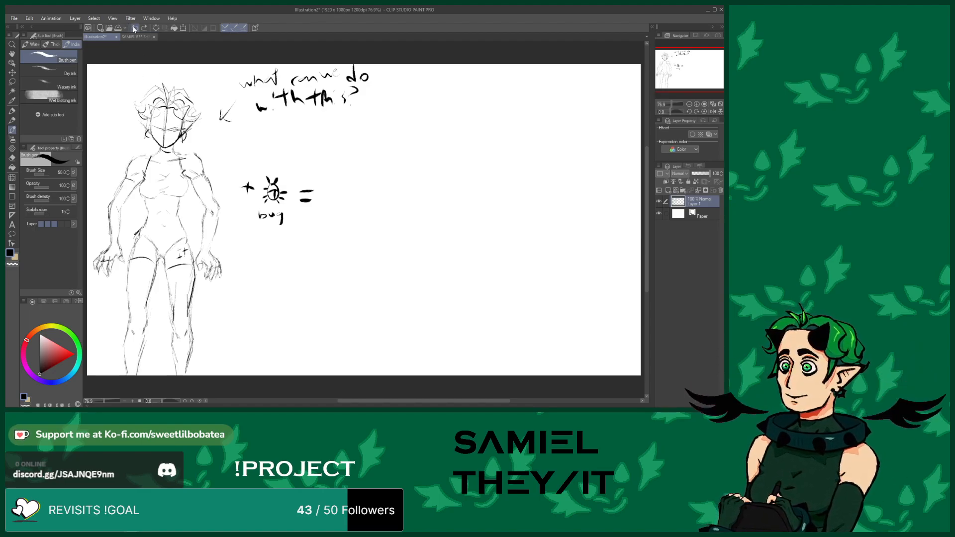
mouse_move(217, 184)
mouse_down()
mouse_move(213, 191)
mouse_move(237, 188)
mouse_up()
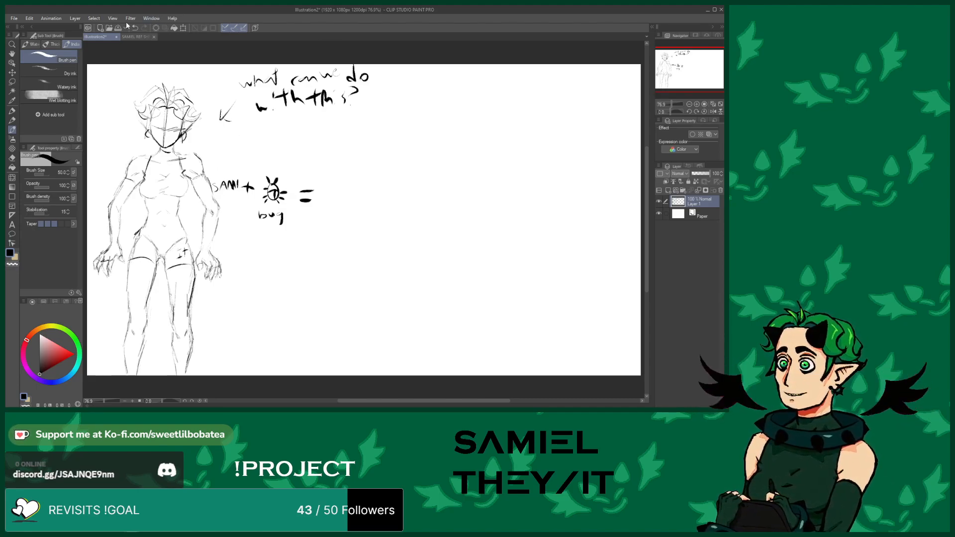
Open the valentines post illustration and examine its character's face and body up close
click(109, 28)
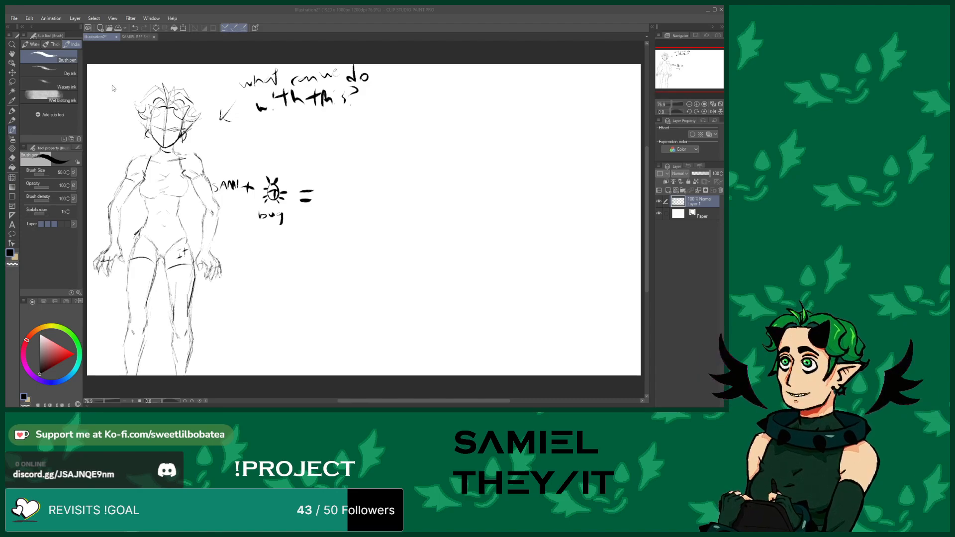
double_click(114, 118)
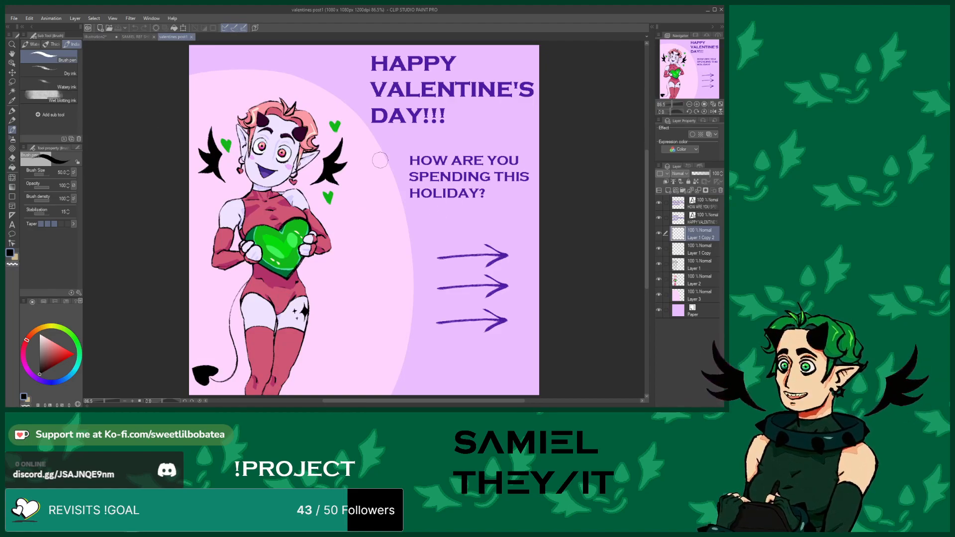
scroll(218, 127, up, 2)
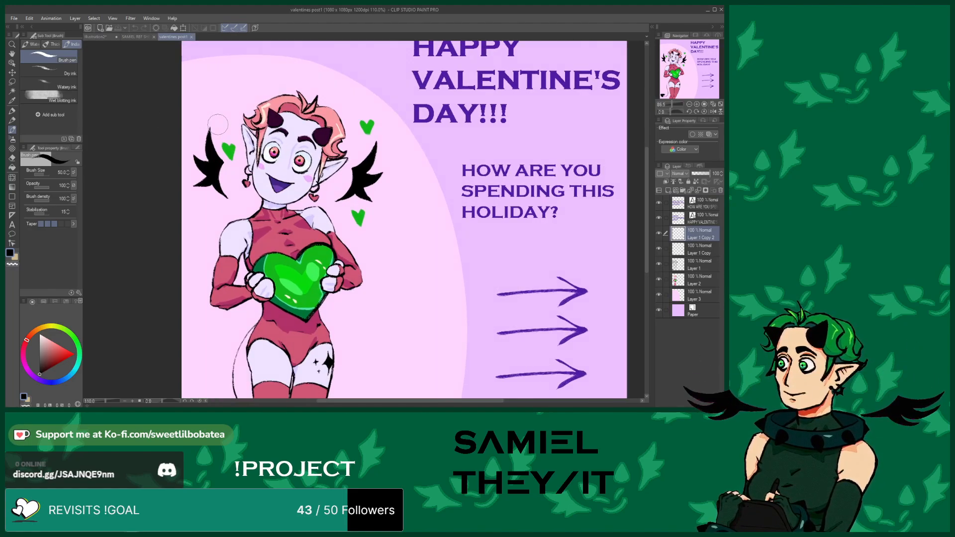
scroll(186, 140, down, 4)
scroll(276, 159, up, 8)
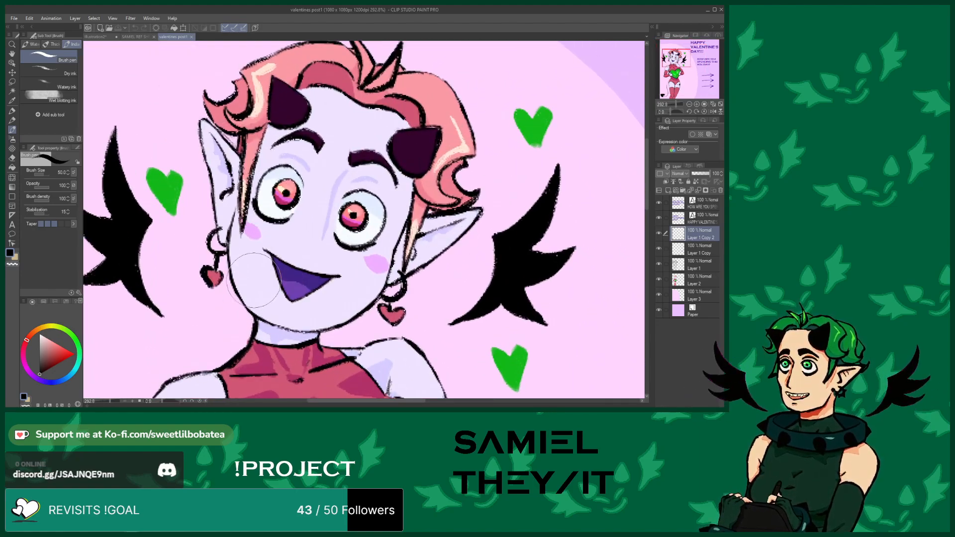
scroll(197, 191, down, 5)
scroll(197, 190, down, 1)
scroll(341, 174, up, 2)
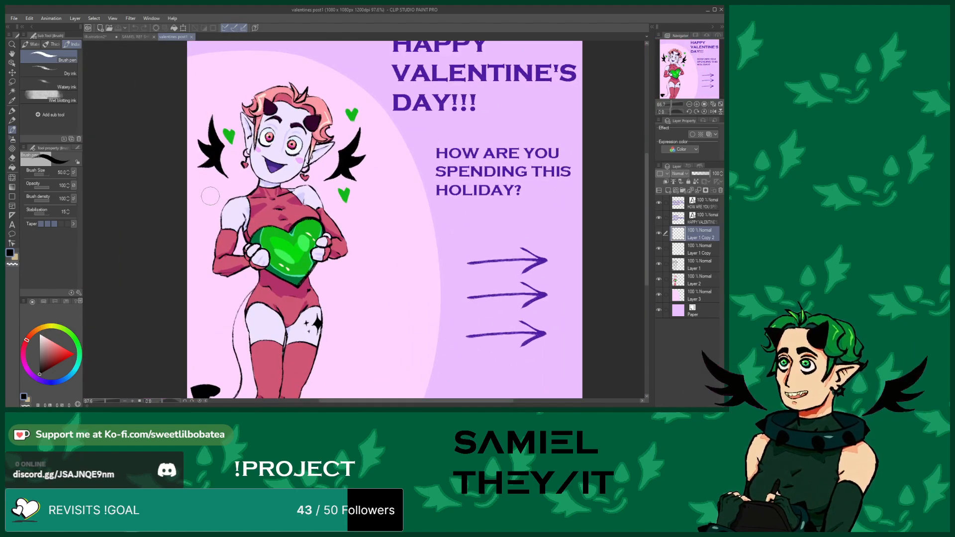
scroll(256, 65, down, 1)
scroll(289, 280, up, 1)
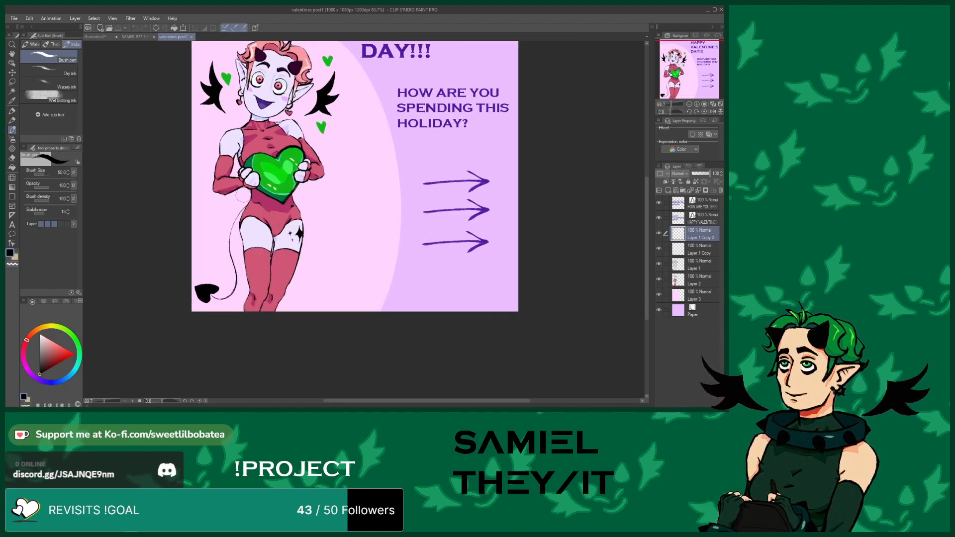
scroll(216, 117, down, 1)
scroll(212, 236, down, 1)
scroll(238, 79, up, 3)
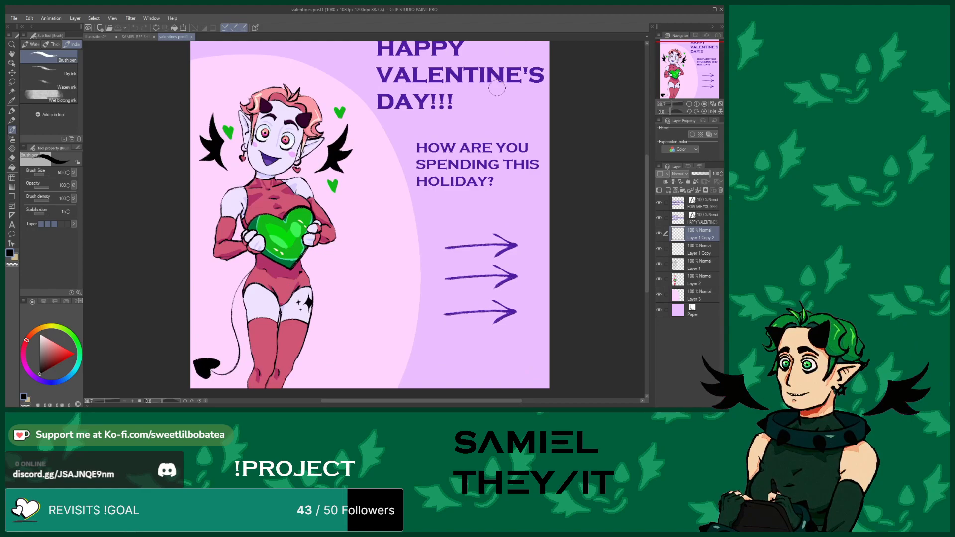
scroll(367, 204, down, 5)
scroll(343, 95, up, 3)
scroll(297, 115, up, 8)
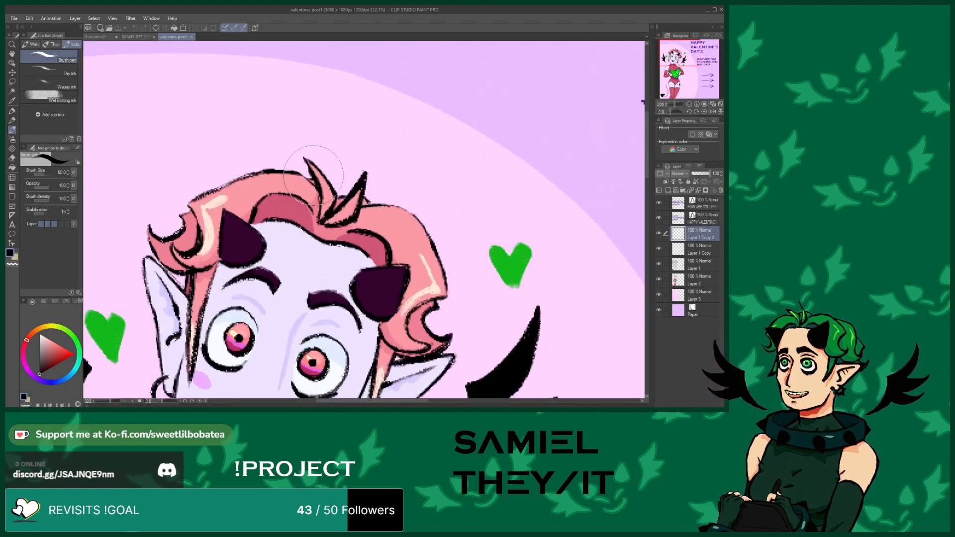
scroll(291, 97, down, 5)
scroll(273, 301, up, 5)
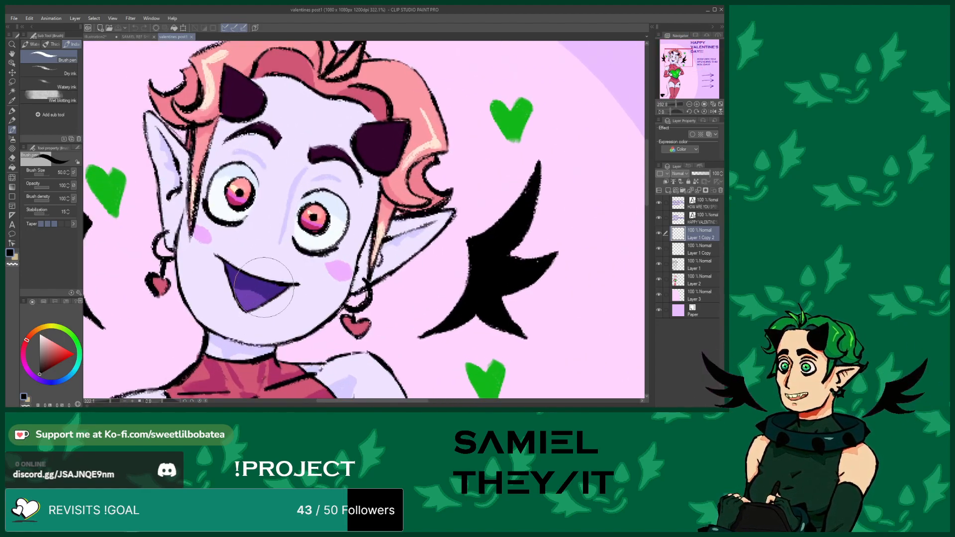
scroll(262, 119, down, 5)
scroll(257, 236, up, 5)
scroll(258, 249, down, 8)
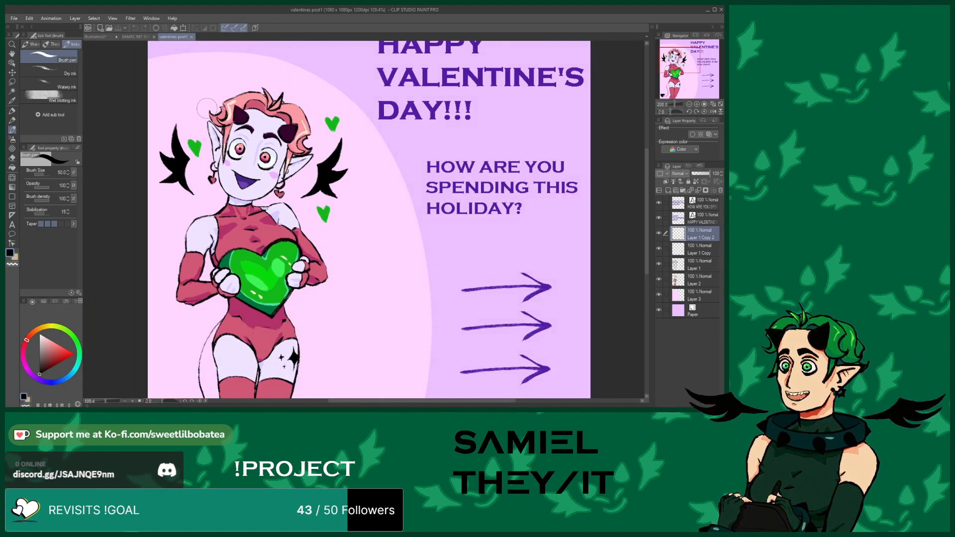
scroll(205, 162, down, 2)
scroll(224, 338, up, 4)
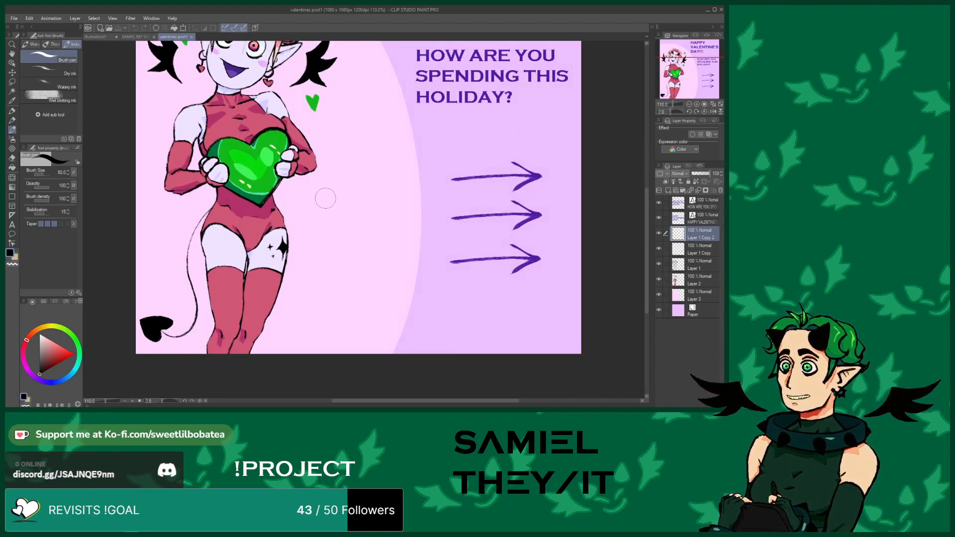
scroll(303, 224, down, 4)
scroll(311, 278, up, 4)
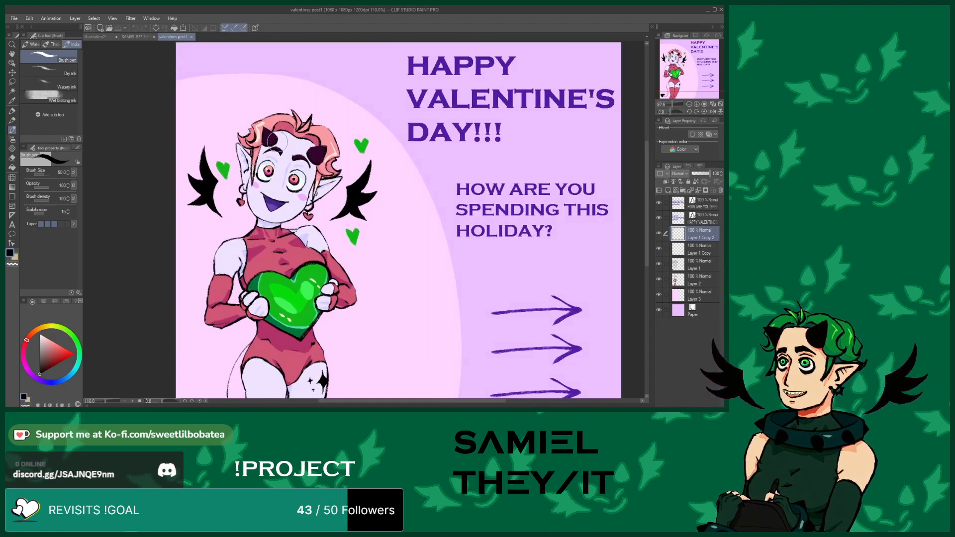
scroll(218, 55, up, 1)
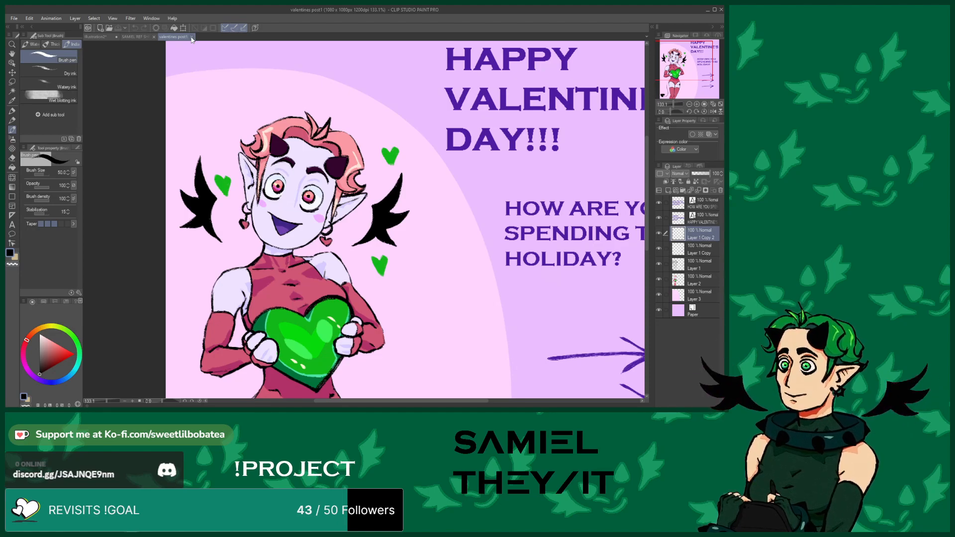
Examine the character reference sheet's full-body views before returning to the sketch canvas
click(191, 36)
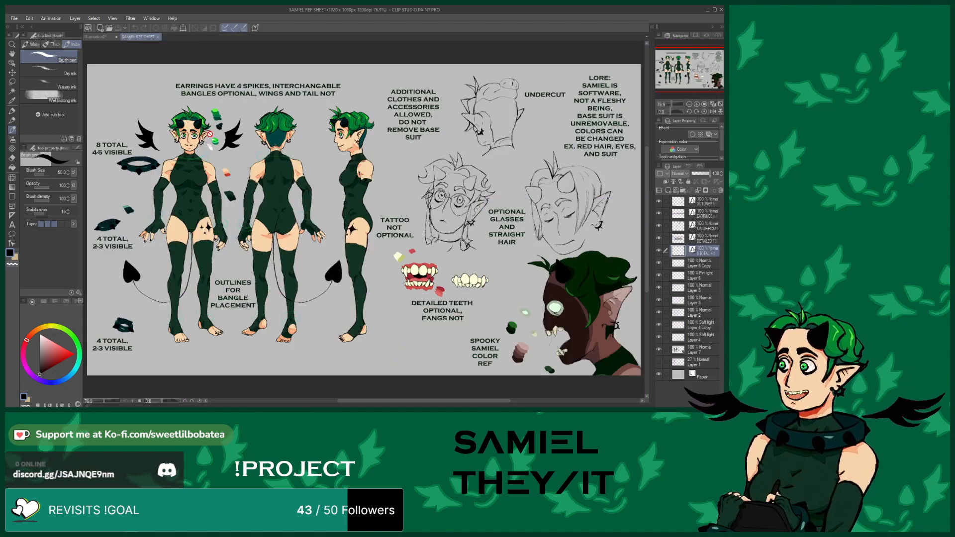
scroll(274, 108, up, 3)
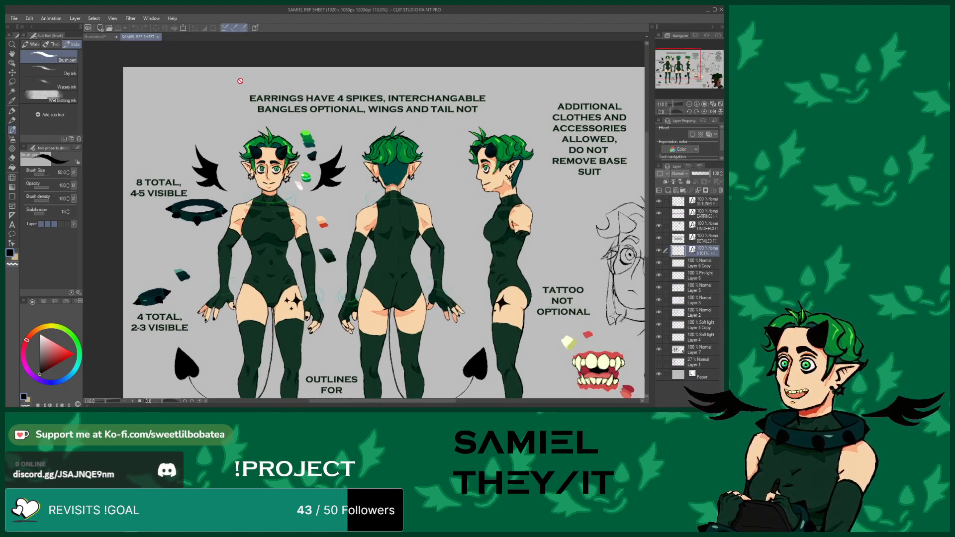
scroll(243, 84, down, 2)
scroll(248, 129, up, 5)
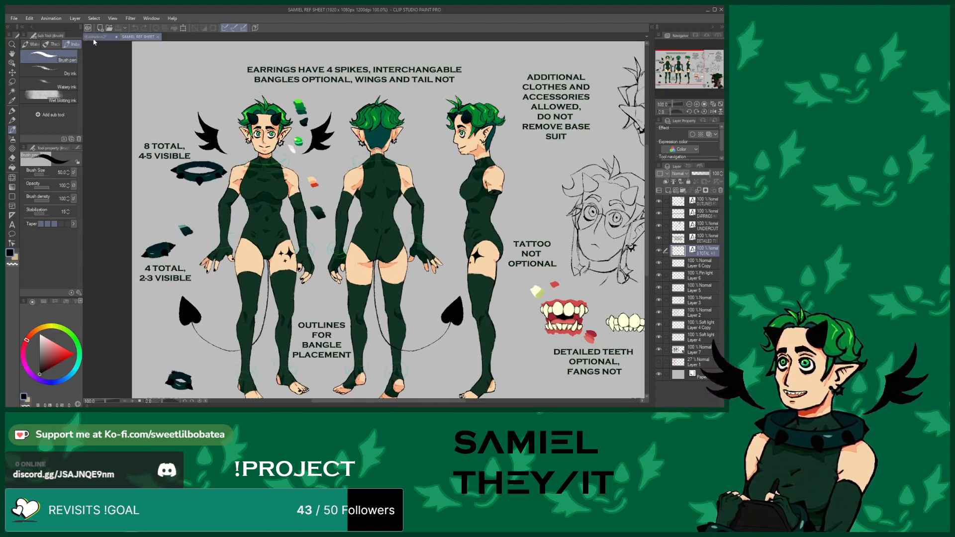
click(94, 38)
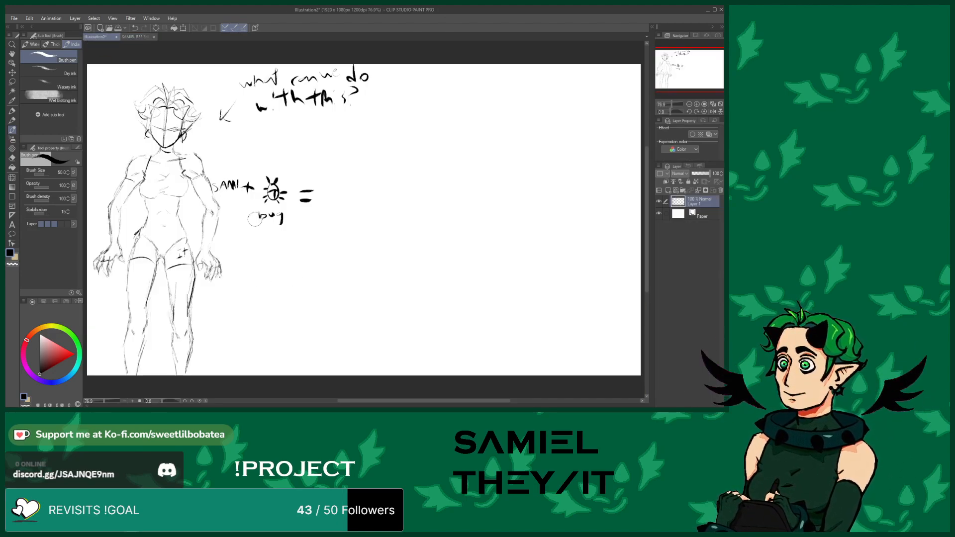
scroll(273, 230, down, 2)
scroll(364, 157, up, 2)
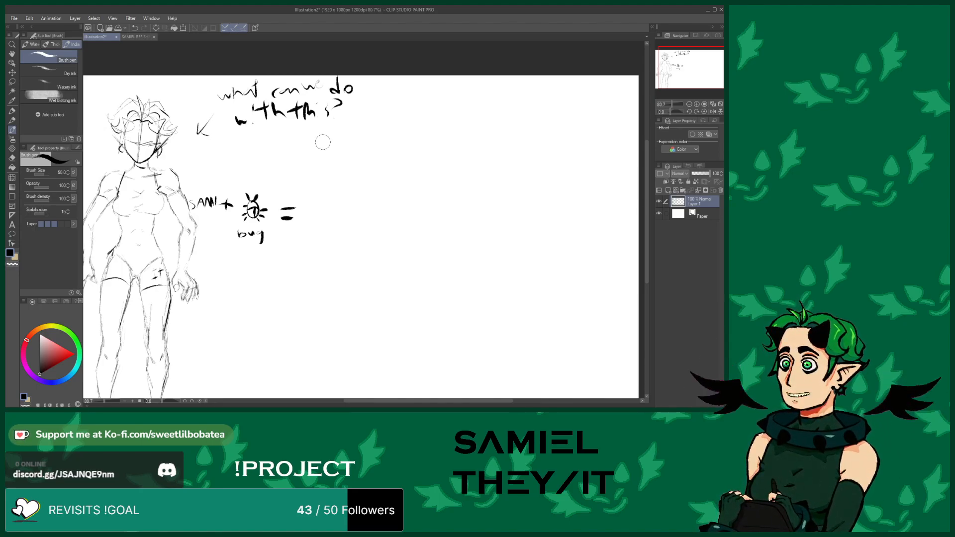
Add short strokes along the left leg's outline near the knee
click(13, 158)
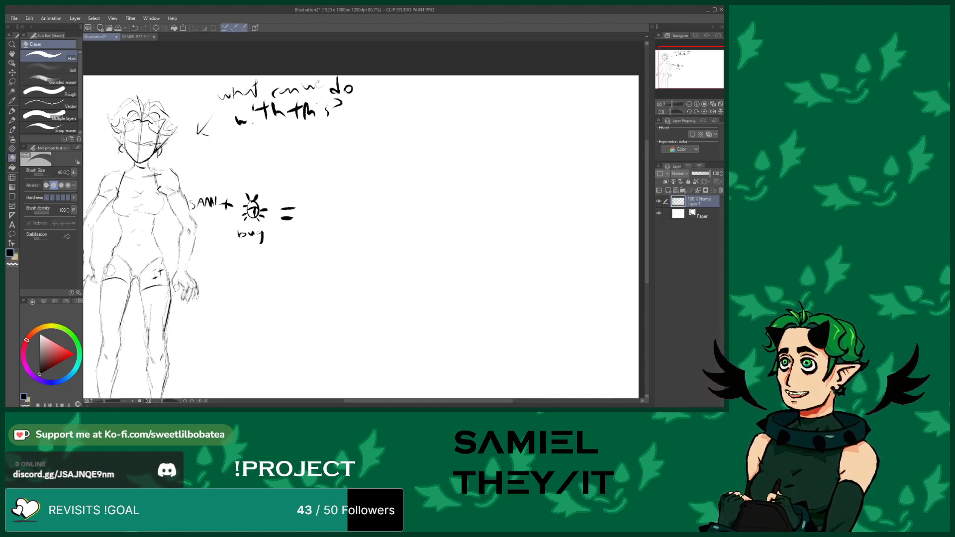
click(12, 131)
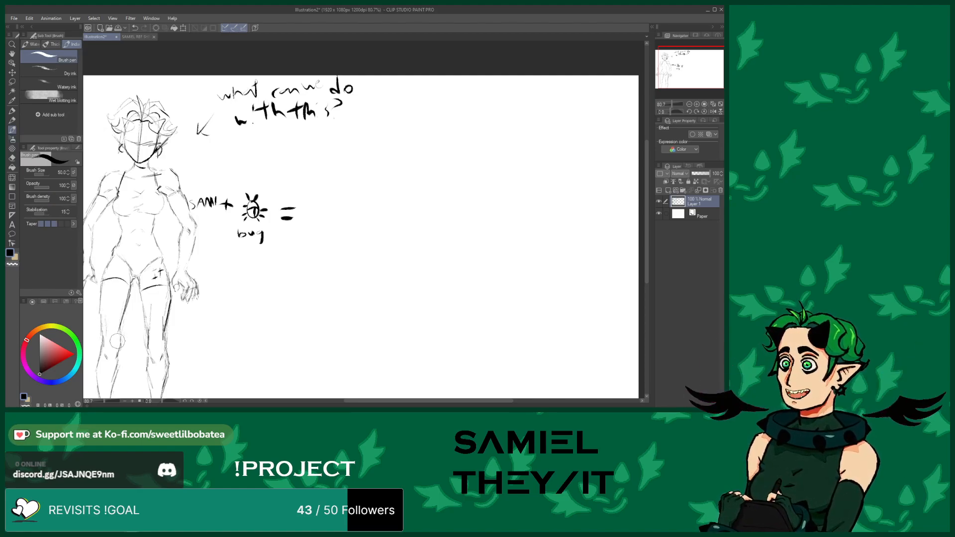
drag(120, 334, 119, 350)
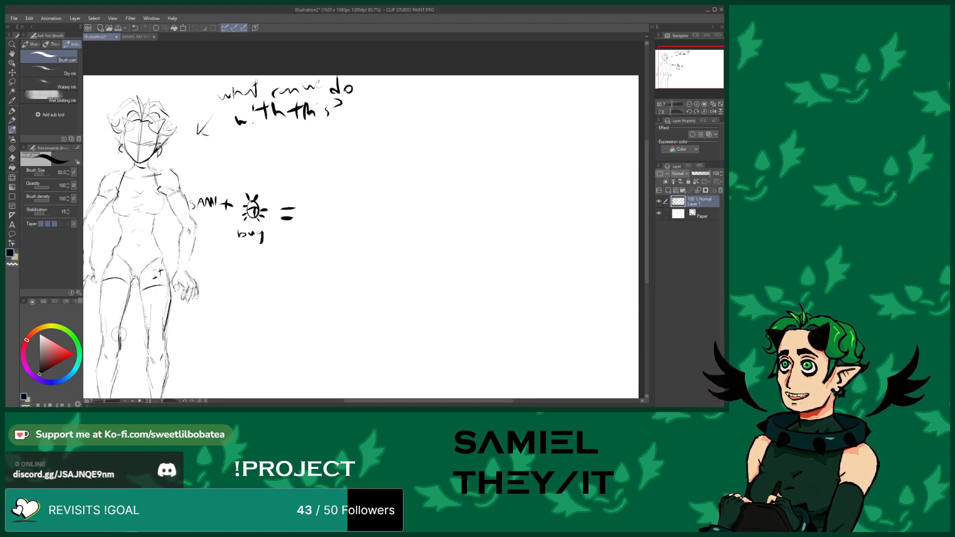
drag(125, 309, 120, 333)
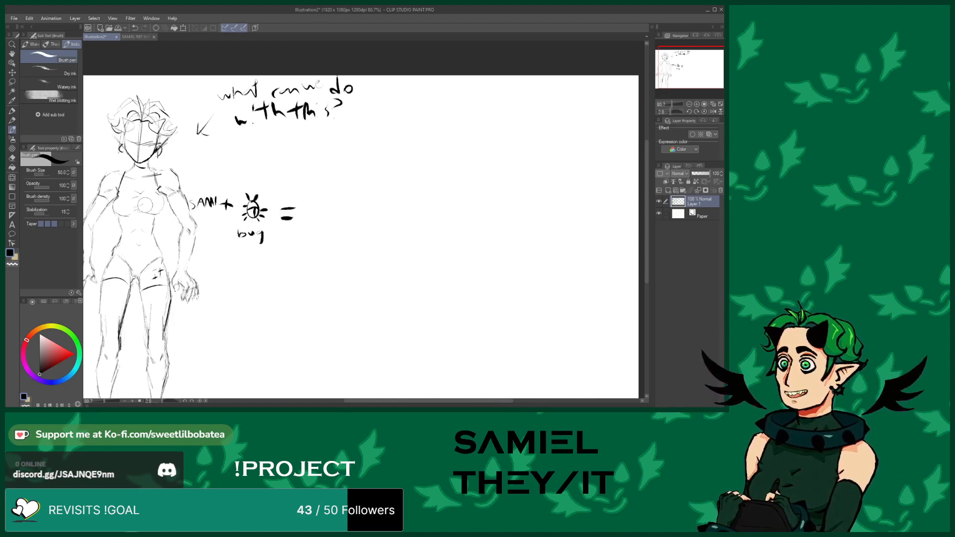
Sketch a small black wing shape beside the head, next to the arrow
mouse_move(177, 165)
mouse_down()
mouse_move(187, 148)
mouse_move(196, 154)
mouse_move(178, 169)
mouse_move(191, 145)
mouse_up()
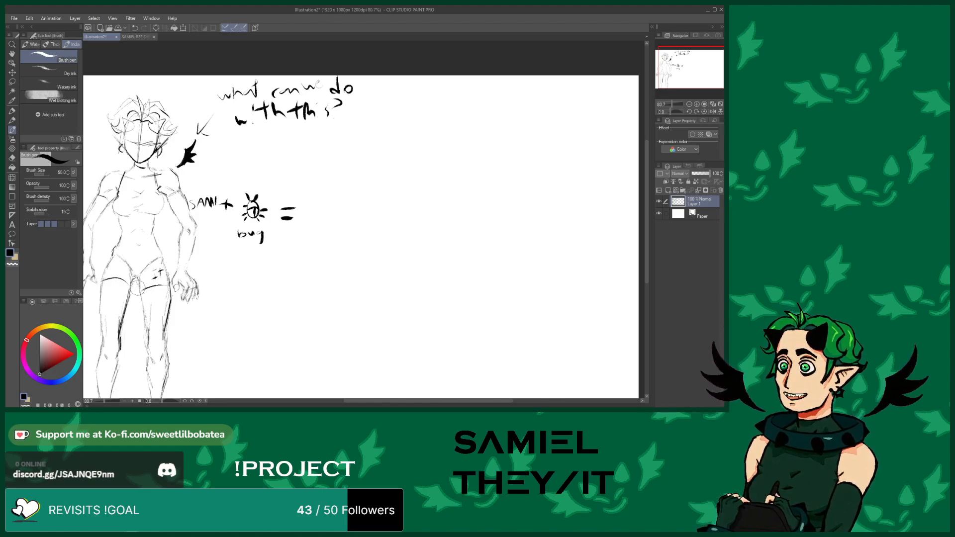
scroll(191, 204, down, 3)
scroll(203, 292, up, 3)
scroll(202, 292, down, 4)
scroll(141, 279, up, 3)
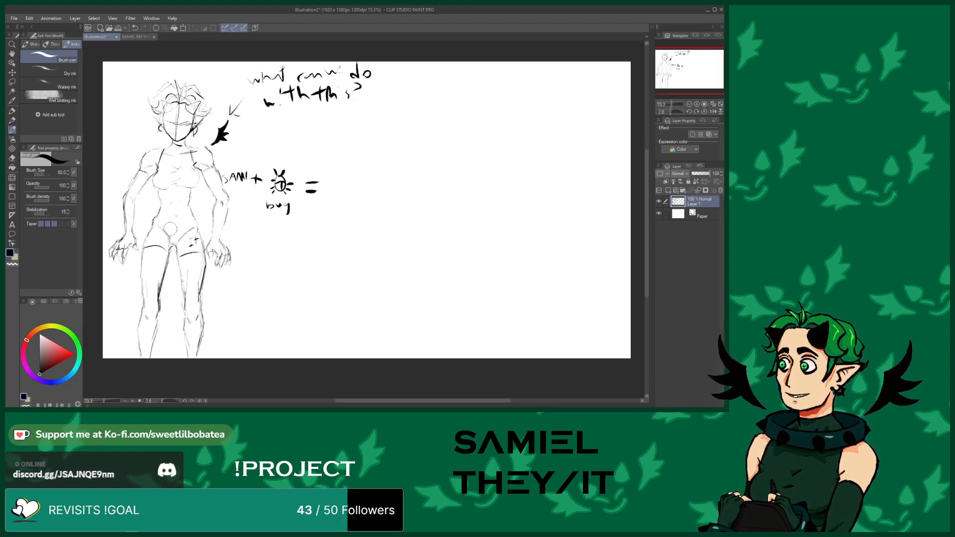
scroll(169, 306, up, 1)
scroll(147, 248, down, 2)
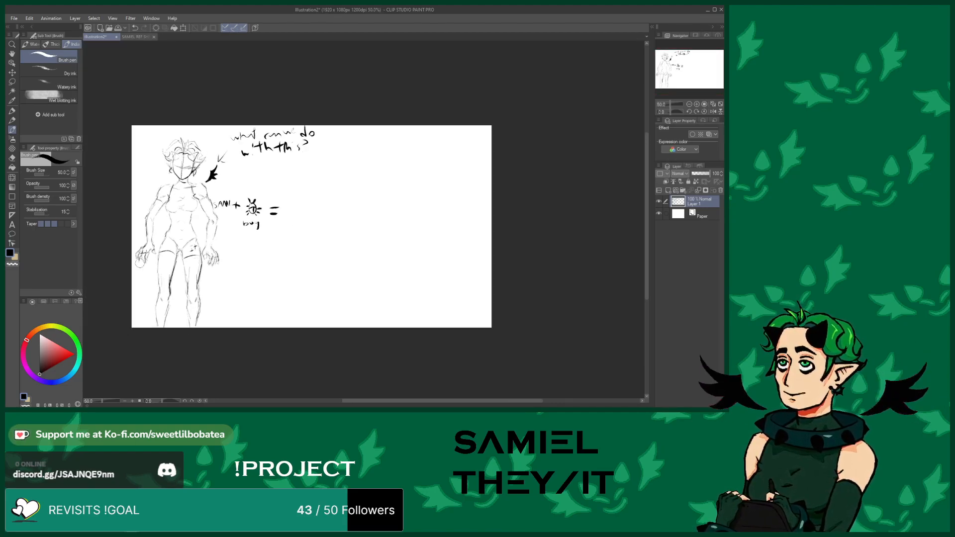
scroll(170, 237, up, 4)
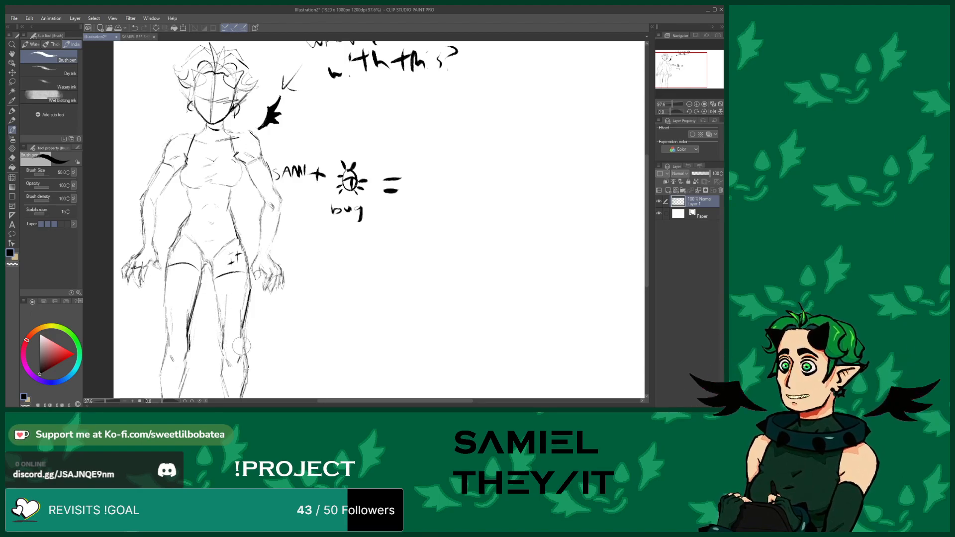
Redraw the outer line of the right leg and the inner line of the left leg
drag(241, 331, 243, 398)
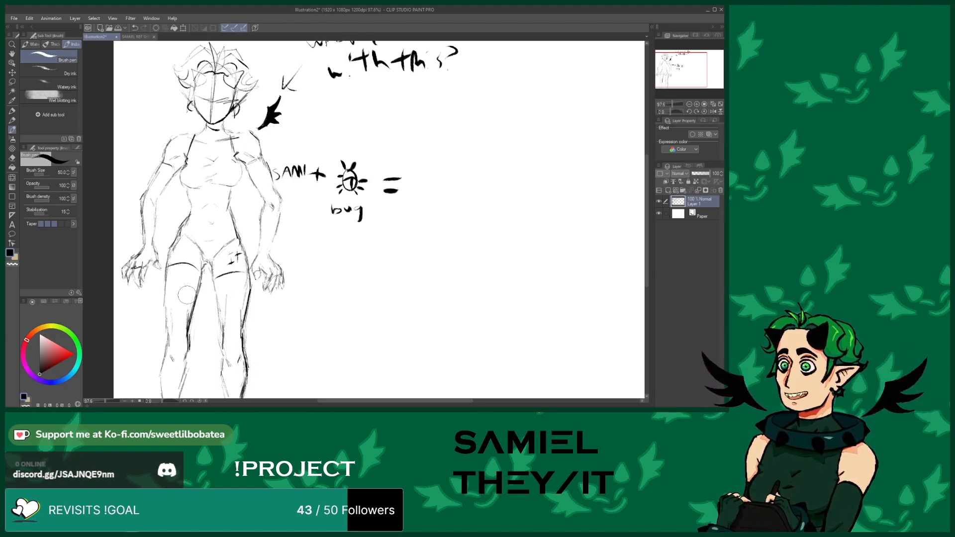
drag(165, 348, 165, 242)
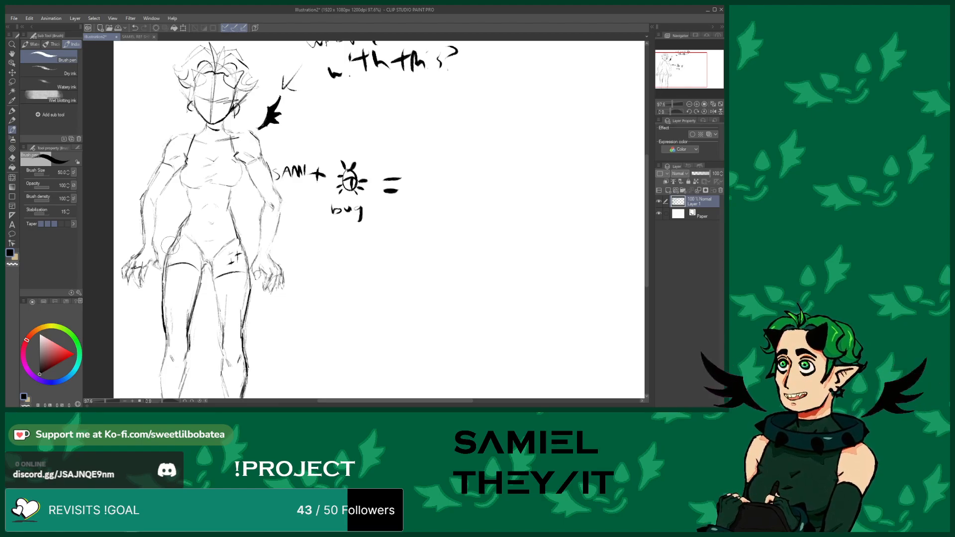
Add a short stroke on the figure's torso near the hip
click(11, 159)
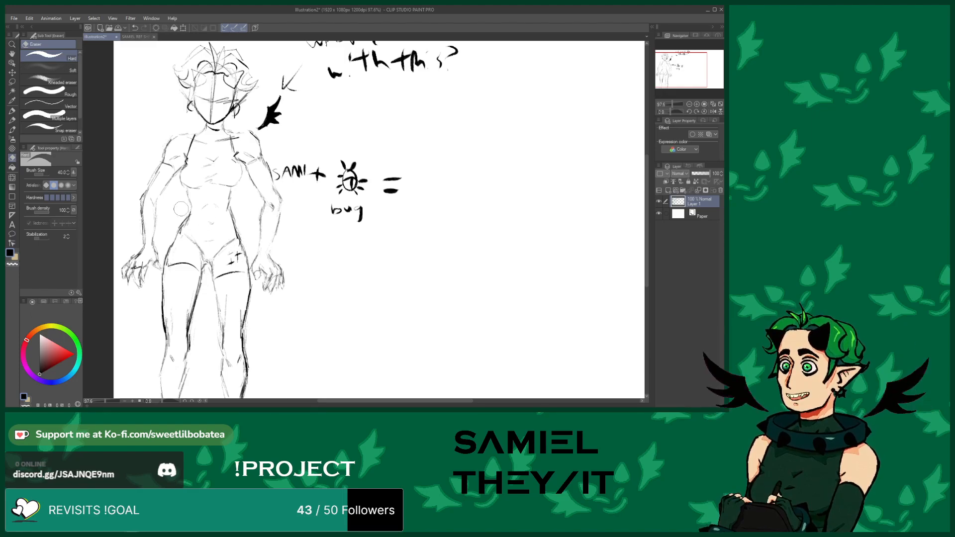
click(13, 129)
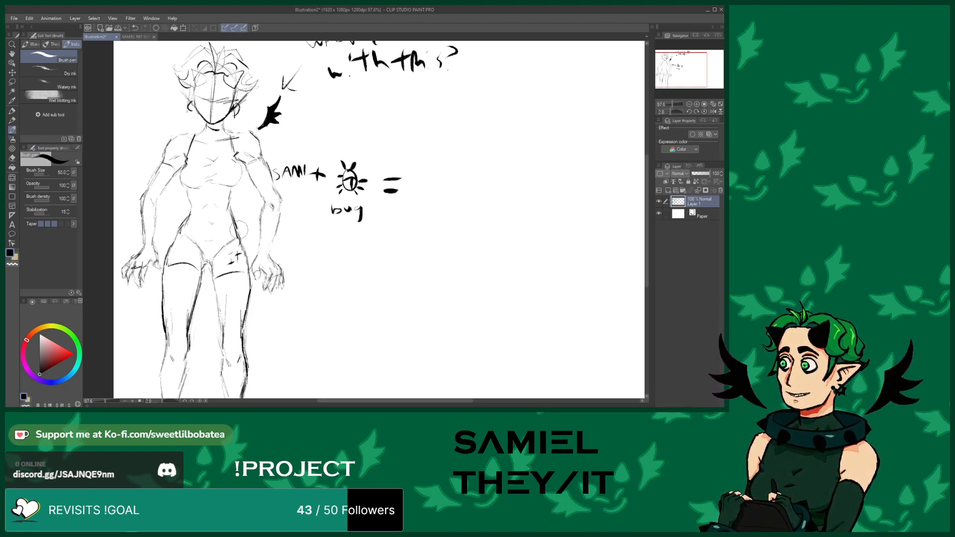
drag(236, 225, 242, 244)
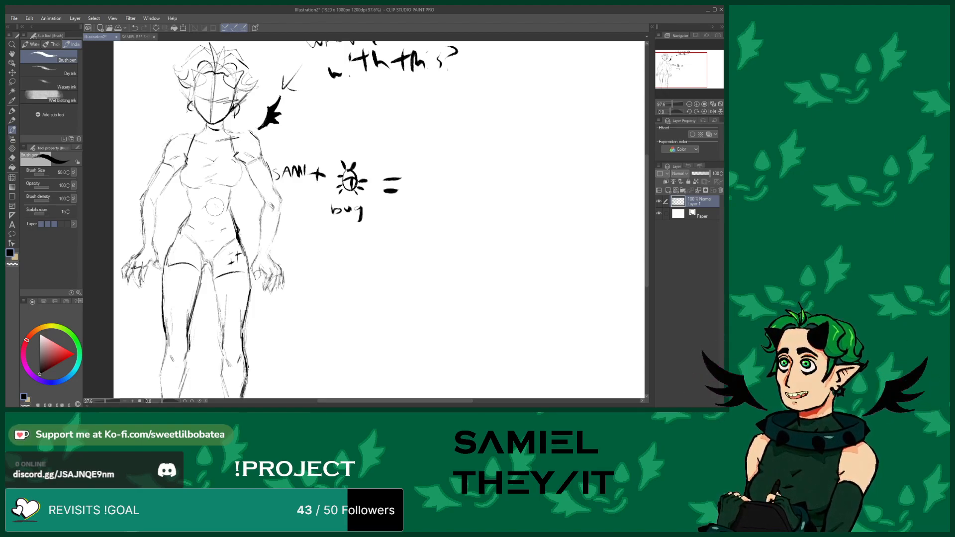
Sketch a new head in profile in the empty area beside the notes, with skull oval, jaw and neck lines
scroll(215, 206, down, 4)
scroll(273, 219, up, 4)
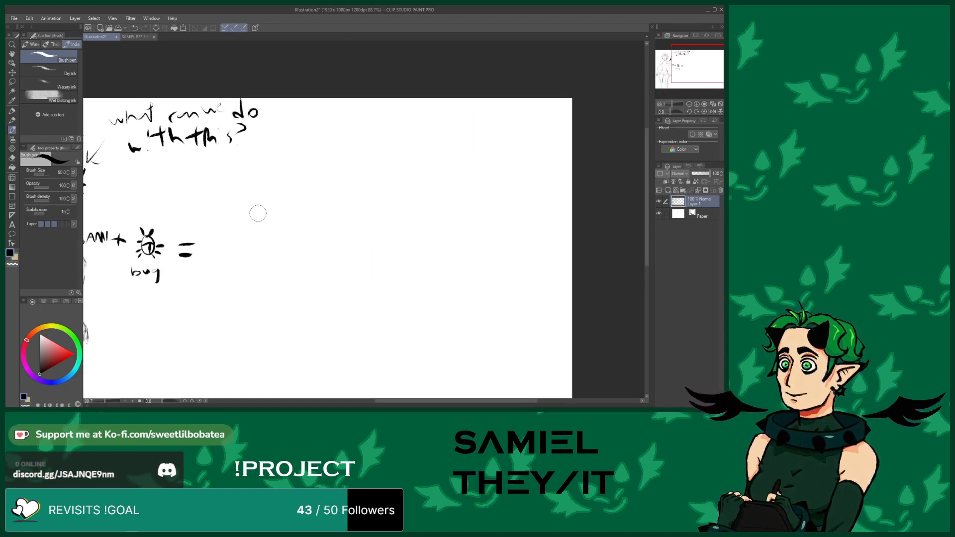
mouse_move(262, 166)
mouse_down()
mouse_move(256, 202)
mouse_move(273, 234)
mouse_move(294, 214)
mouse_move(290, 228)
mouse_move(292, 207)
mouse_move(272, 223)
mouse_move(298, 200)
mouse_up()
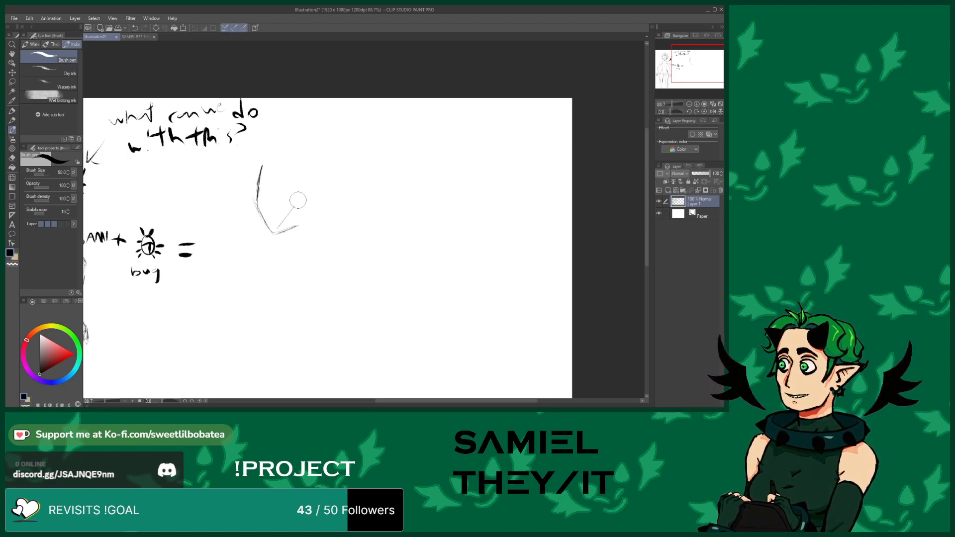
mouse_move(261, 167)
mouse_down()
mouse_move(271, 146)
mouse_move(291, 145)
mouse_move(295, 195)
mouse_move(272, 231)
mouse_up()
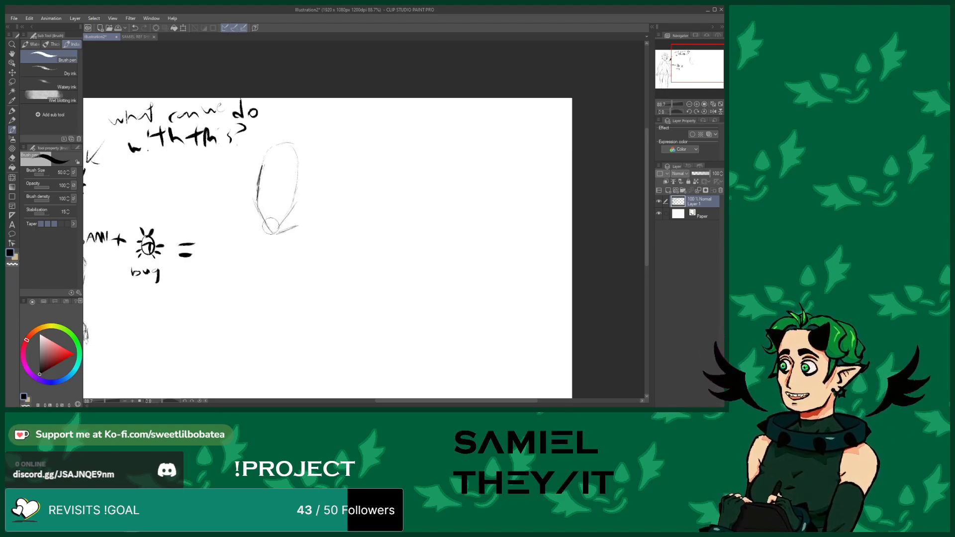
drag(270, 149, 268, 227)
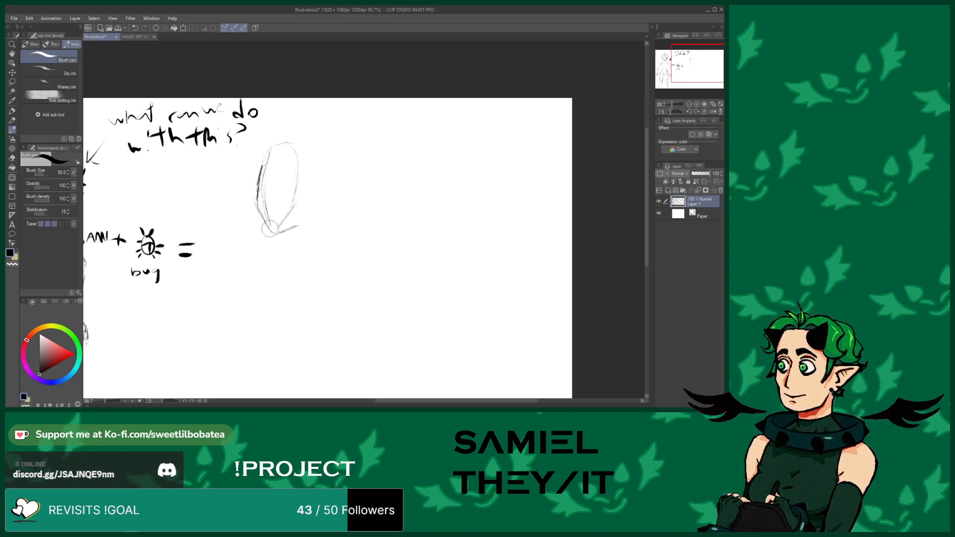
drag(259, 192, 298, 184)
drag(283, 223, 307, 240)
mouse_move(333, 199)
mouse_down()
mouse_move(331, 219)
mouse_move(330, 144)
mouse_move(292, 139)
mouse_move(272, 146)
mouse_move(263, 162)
mouse_move(275, 140)
mouse_move(324, 135)
mouse_move(339, 162)
mouse_up()
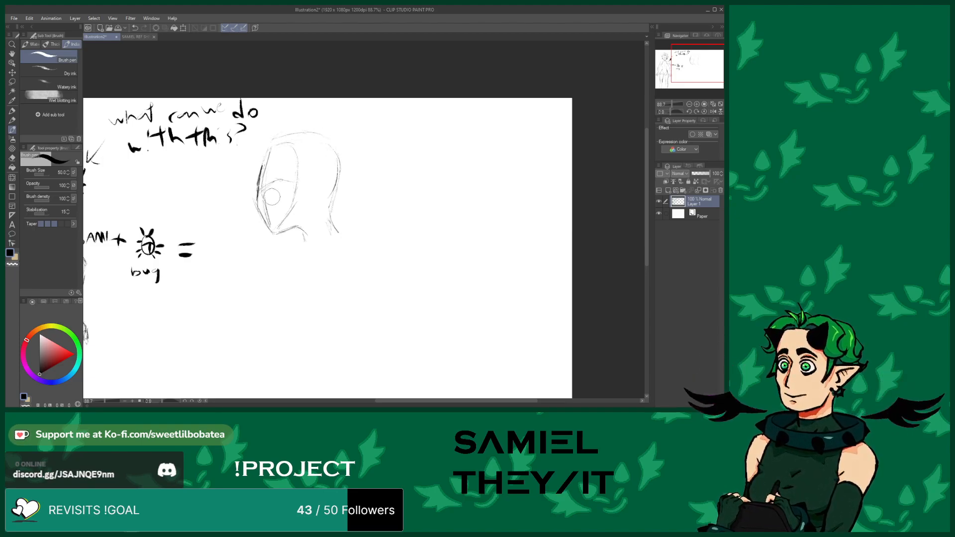
mouse_move(255, 204)
mouse_down()
mouse_move(280, 189)
mouse_move(293, 196)
mouse_move(290, 216)
mouse_move(261, 221)
mouse_move(290, 232)
mouse_up()
mouse_move(252, 199)
mouse_down()
mouse_move(269, 145)
mouse_move(262, 172)
mouse_move(292, 175)
mouse_move(258, 174)
mouse_move(307, 184)
mouse_up()
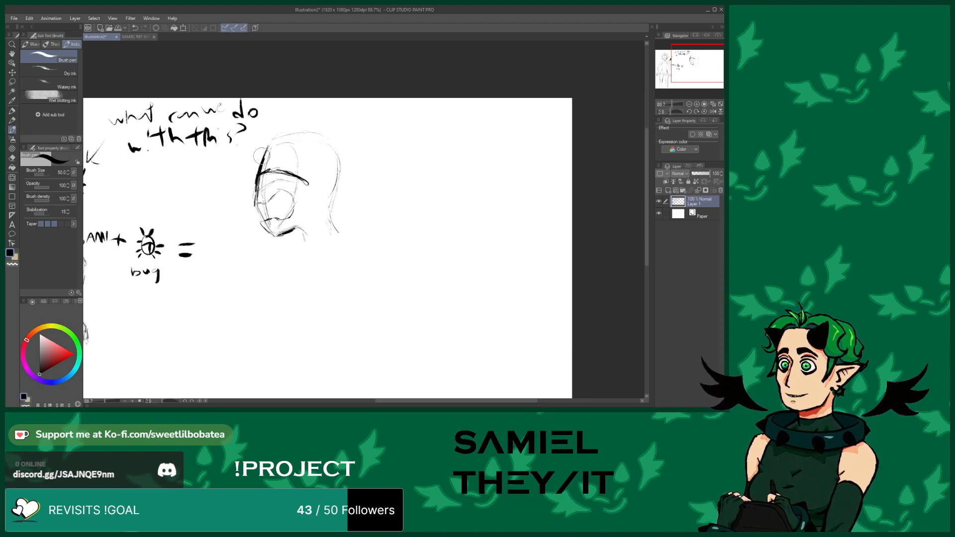
mouse_move(279, 238)
mouse_down()
mouse_move(255, 212)
mouse_move(276, 141)
mouse_move(263, 156)
mouse_move(284, 130)
mouse_move(271, 136)
mouse_move(299, 131)
mouse_move(283, 128)
mouse_move(310, 131)
mouse_move(336, 198)
mouse_move(325, 211)
mouse_move(340, 232)
mouse_up()
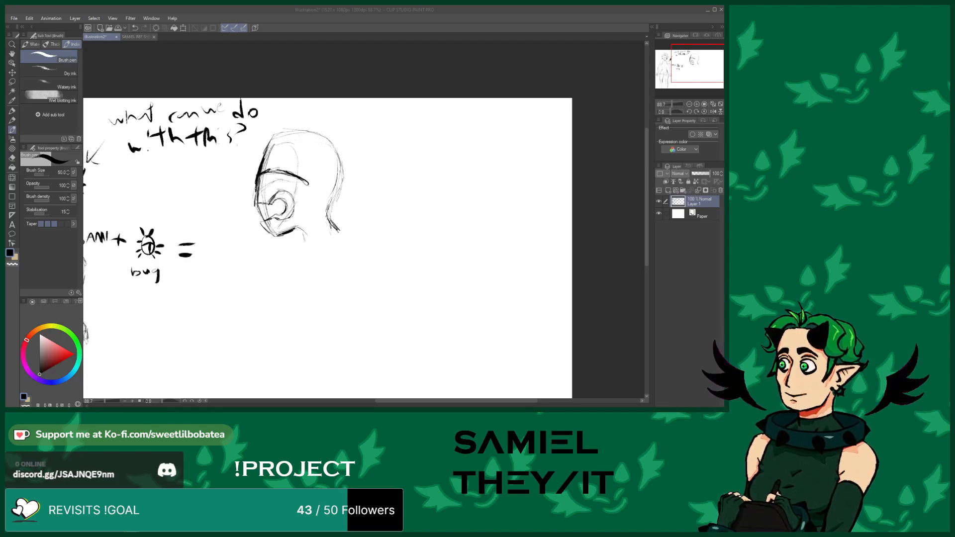
Darken the face profile, nose and jaw lines of the new head
click(44, 315)
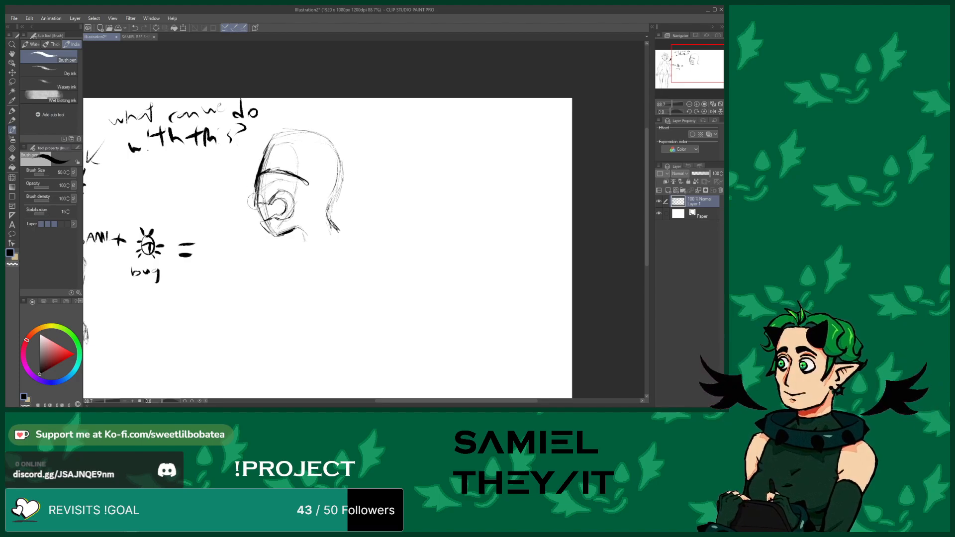
mouse_move(288, 180)
mouse_down()
mouse_move(302, 205)
mouse_move(268, 198)
mouse_move(260, 218)
mouse_move(282, 256)
mouse_up()
mouse_move(269, 215)
mouse_down()
mouse_move(274, 235)
mouse_move(270, 214)
mouse_move(286, 172)
mouse_move(260, 217)
mouse_move(271, 242)
mouse_move(262, 219)
mouse_move(284, 183)
mouse_up()
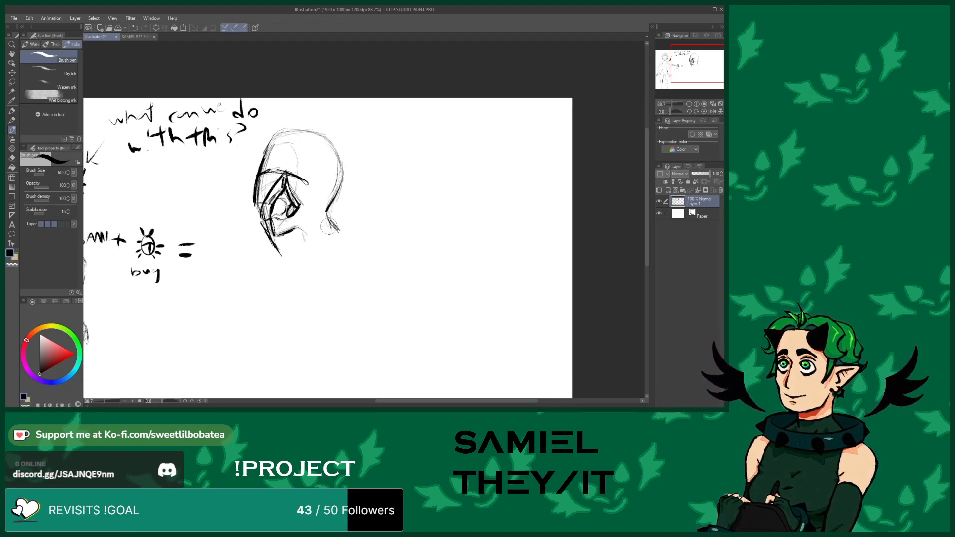
drag(323, 209, 349, 238)
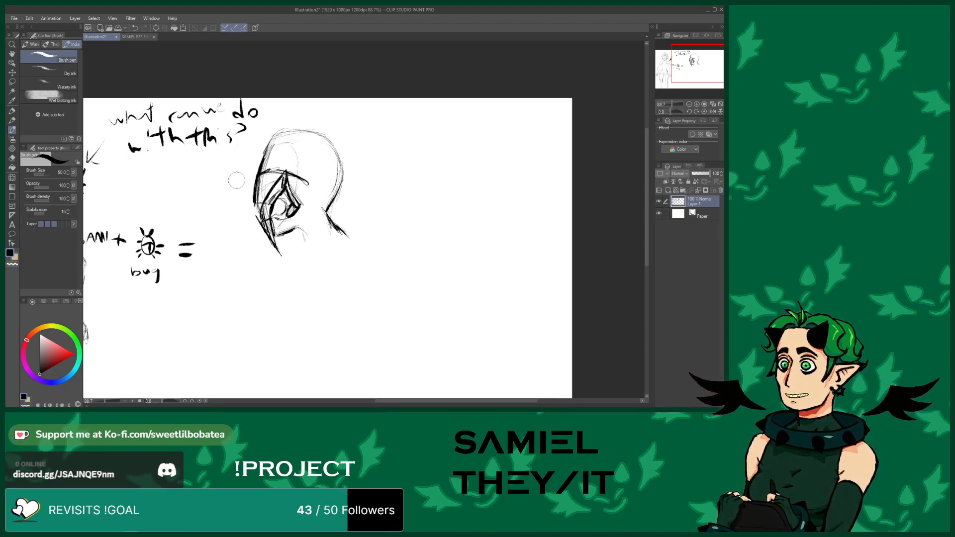
Erase part of the lower chin line on the profile head
click(12, 158)
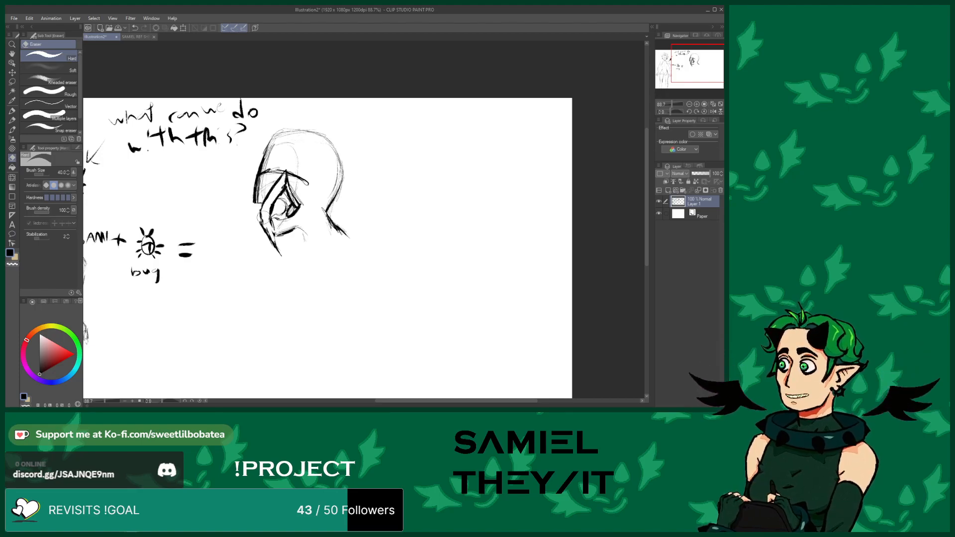
click(11, 129)
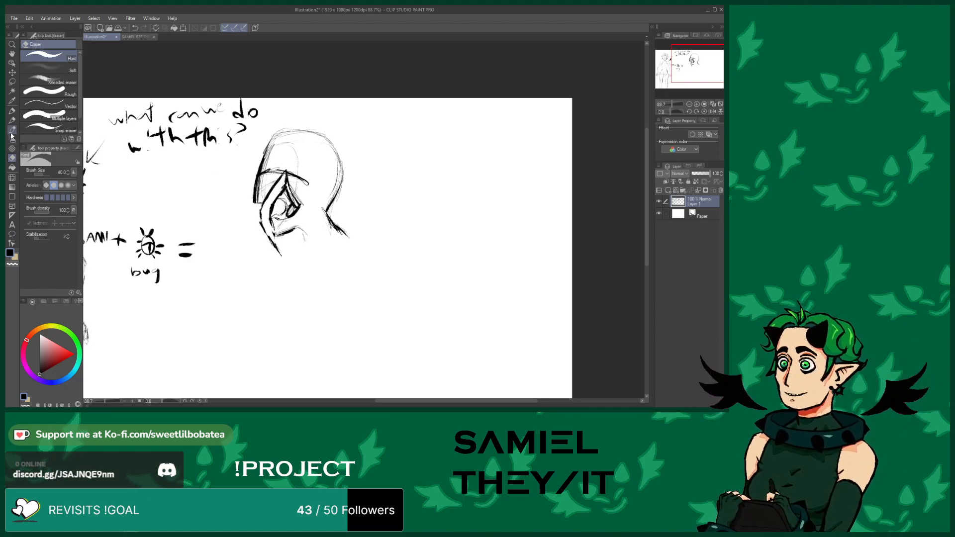
drag(278, 254, 270, 217)
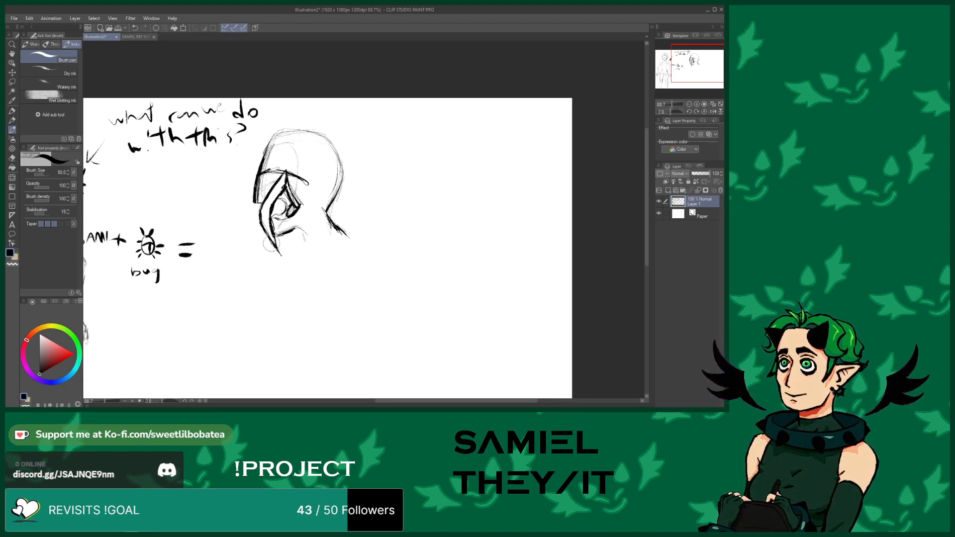
Redraw the chin and add a long pointed elf ear to the profile head
drag(276, 245, 284, 255)
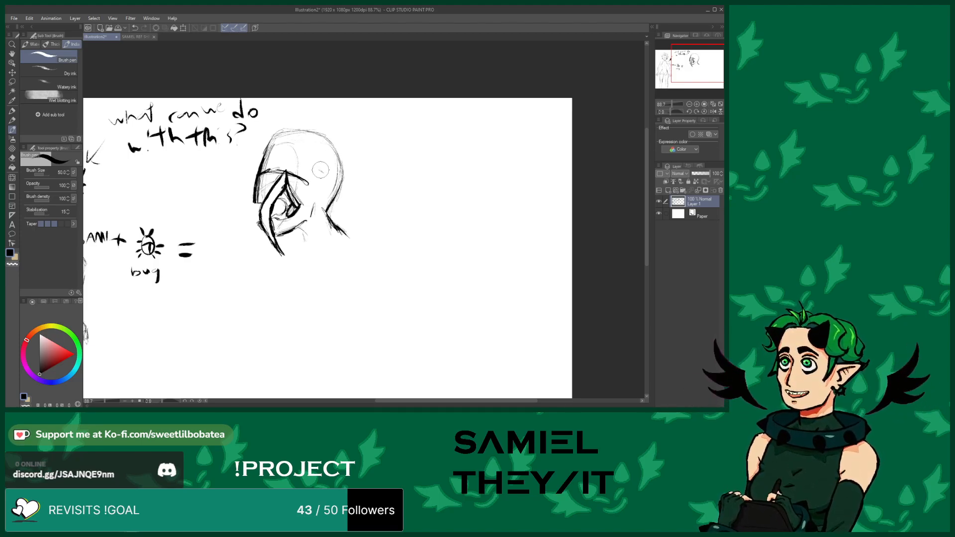
mouse_move(340, 168)
mouse_down()
mouse_move(362, 170)
mouse_move(344, 185)
mouse_up()
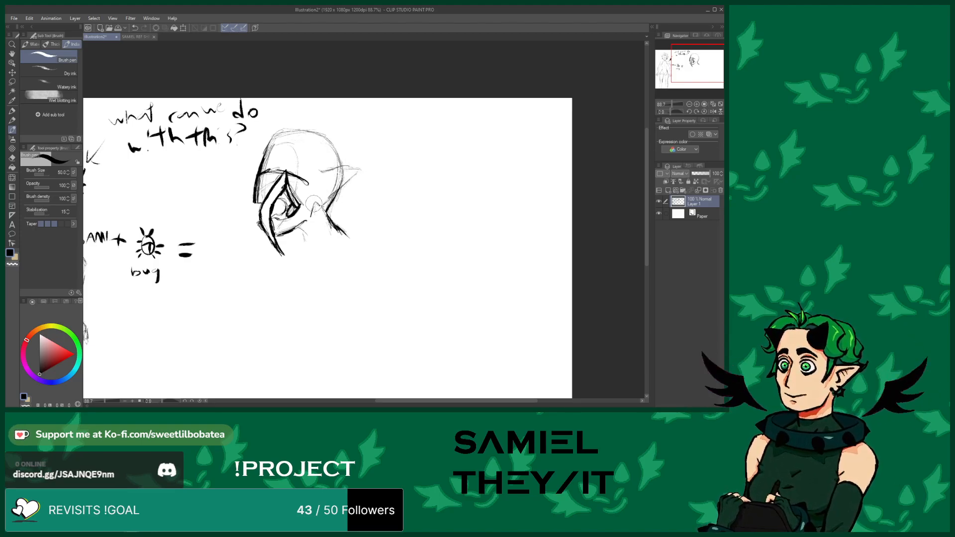
mouse_move(329, 200)
mouse_down()
mouse_move(366, 167)
mouse_move(332, 171)
mouse_move(352, 177)
mouse_move(339, 186)
mouse_up()
mouse_move(369, 166)
mouse_down()
mouse_move(315, 199)
mouse_move(323, 184)
mouse_move(369, 166)
mouse_up()
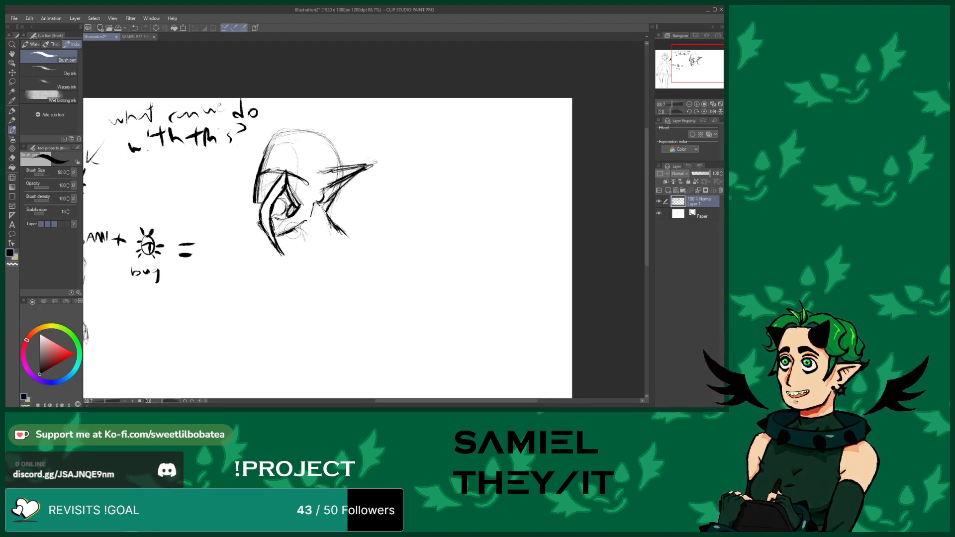
drag(297, 232, 302, 243)
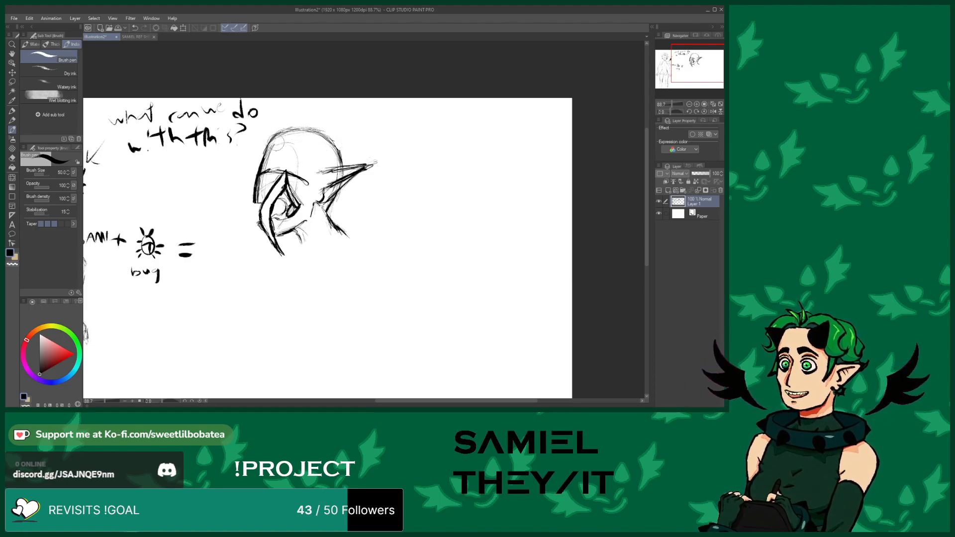
Sketch hair tufts and spiky shapes over the top of the profile head
mouse_move(297, 144)
mouse_down()
mouse_move(275, 135)
mouse_move(291, 155)
mouse_move(296, 143)
mouse_up()
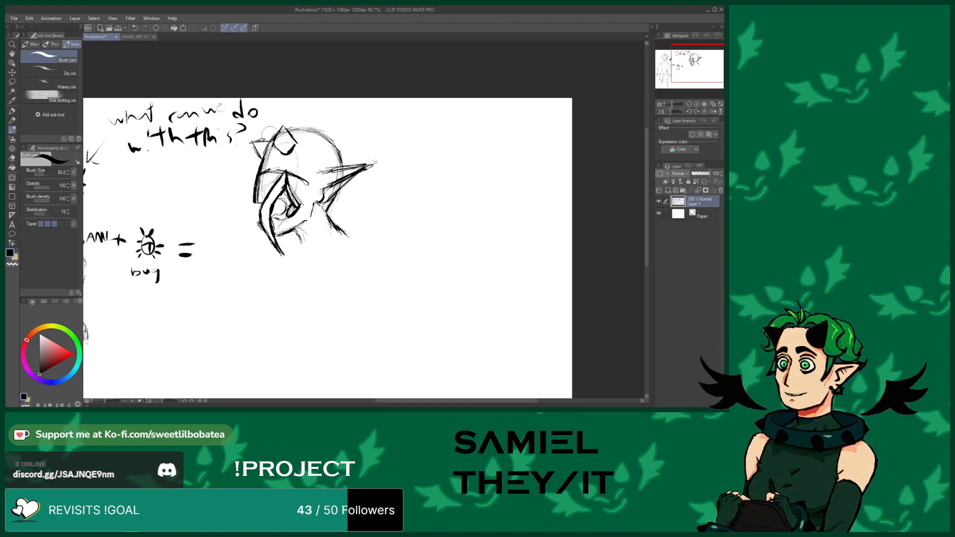
mouse_move(259, 111)
mouse_down()
mouse_move(272, 130)
mouse_move(281, 114)
mouse_move(276, 127)
mouse_up()
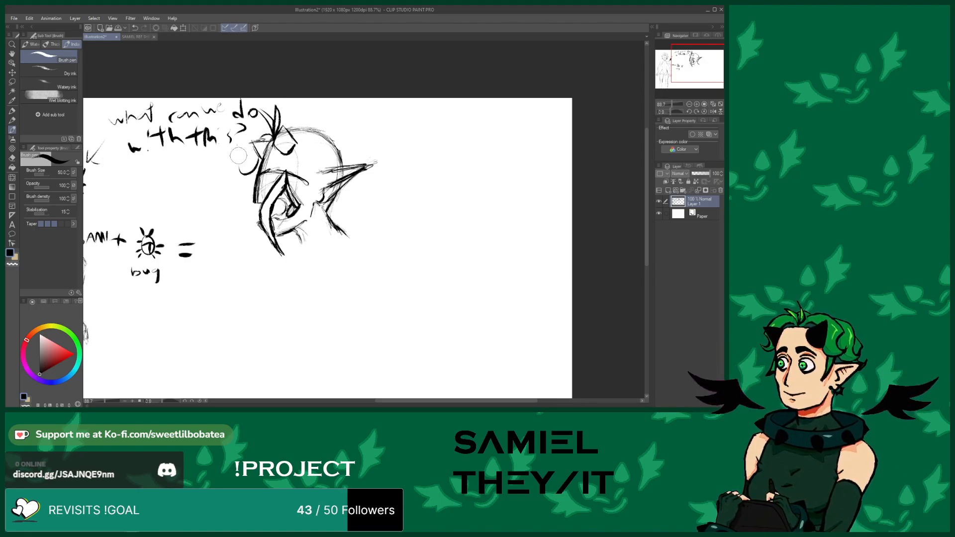
mouse_move(246, 166)
mouse_down()
mouse_move(240, 148)
mouse_move(264, 109)
mouse_move(302, 127)
mouse_move(297, 149)
mouse_move(309, 167)
mouse_move(307, 127)
mouse_up()
drag(311, 175, 301, 202)
drag(302, 201, 324, 167)
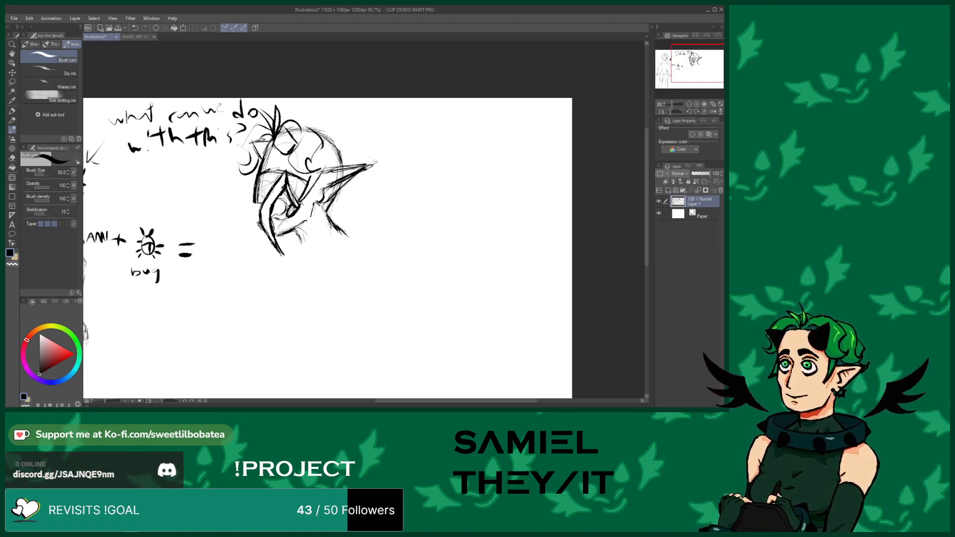
Add a pointed horn on top of the profile head
scroll(282, 151, down, 7)
scroll(329, 148, up, 6)
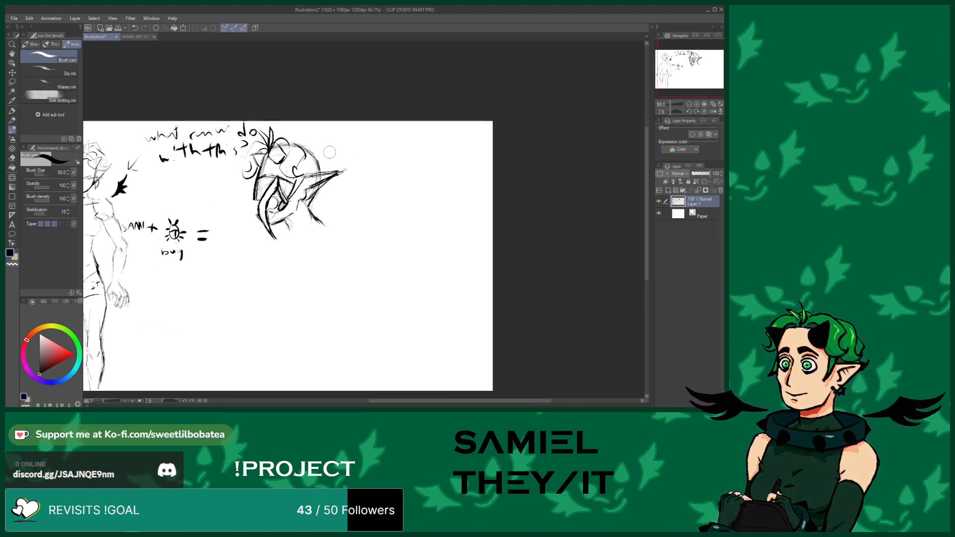
mouse_move(292, 137)
mouse_down()
mouse_move(326, 137)
mouse_move(312, 172)
mouse_up()
Sketch a small winged shape to the right of the profile head
scroll(336, 171, down, 5)
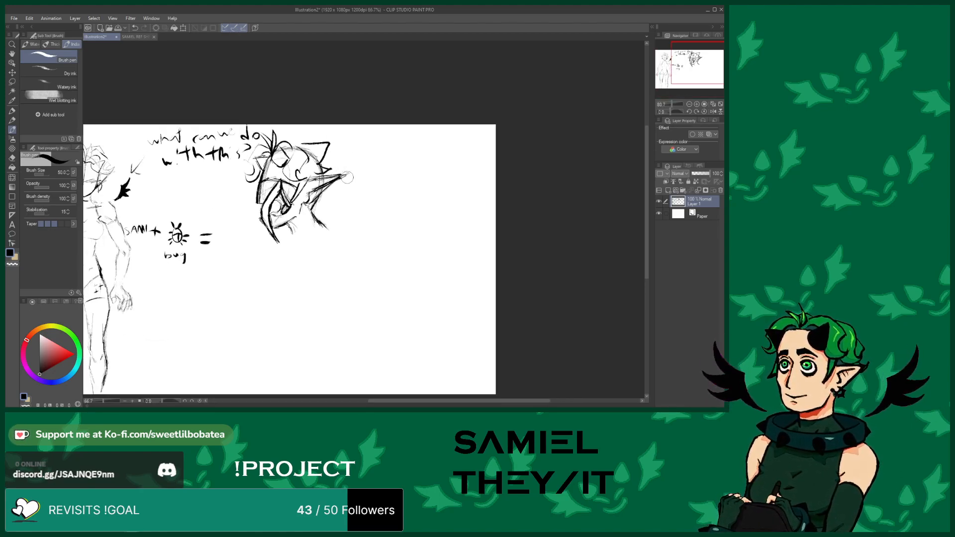
scroll(405, 190, up, 4)
scroll(396, 192, up, 3)
mouse_move(365, 196)
mouse_down()
mouse_move(373, 216)
mouse_move(417, 219)
mouse_move(428, 209)
mouse_up()
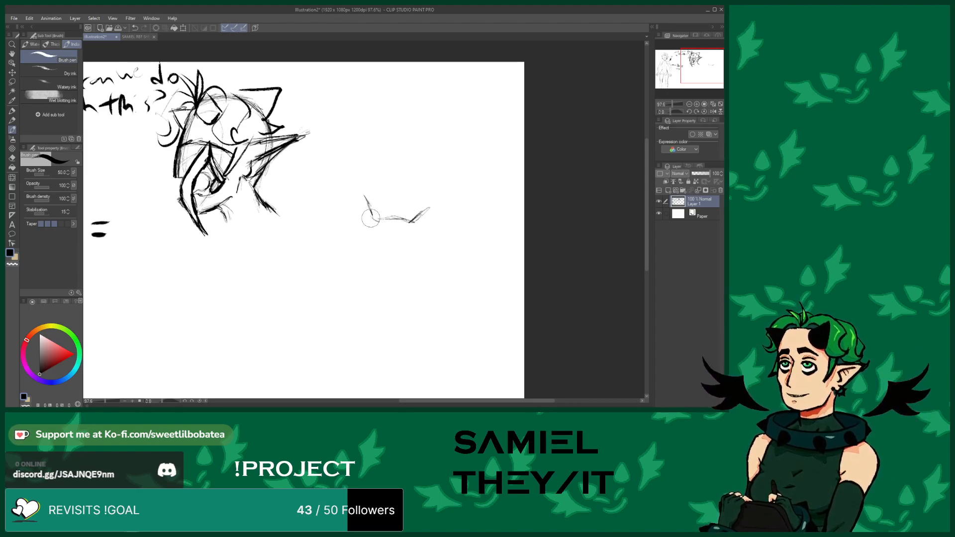
mouse_move(376, 232)
mouse_down()
mouse_move(372, 219)
mouse_move(410, 229)
mouse_move(402, 235)
mouse_move(412, 223)
mouse_up()
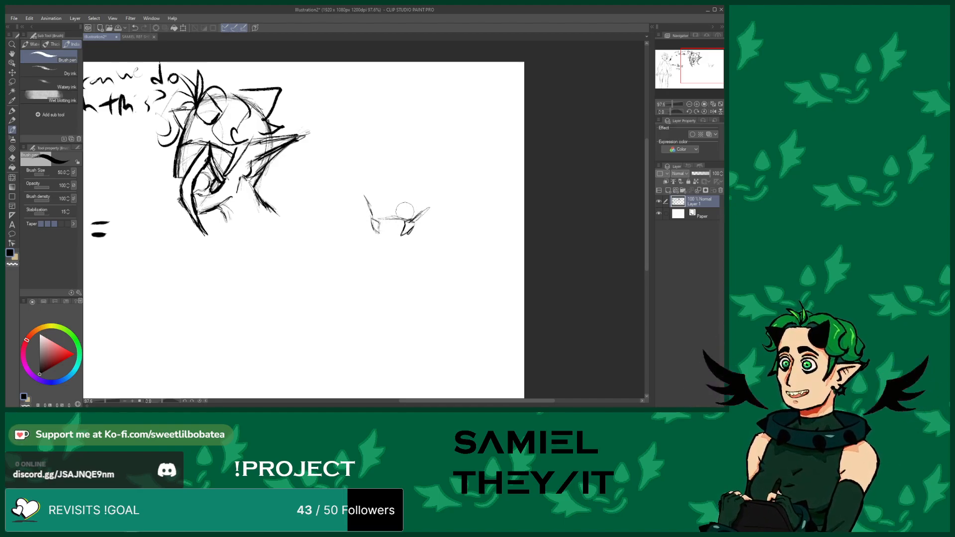
Browse the reference sheet and other Samiel artwork documents before returning to the sketch canvas
click(143, 36)
scroll(607, 255, down, 3)
scroll(607, 256, up, 4)
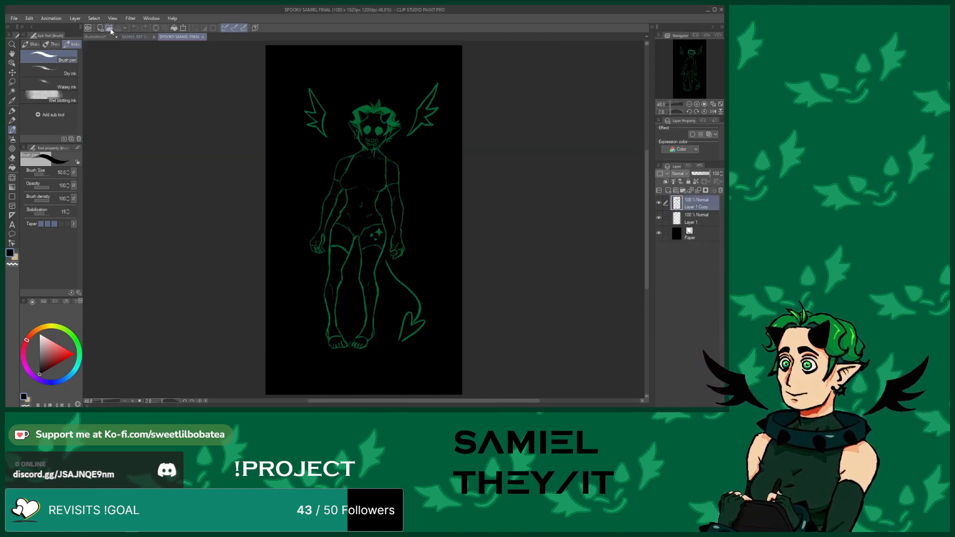
click(110, 31)
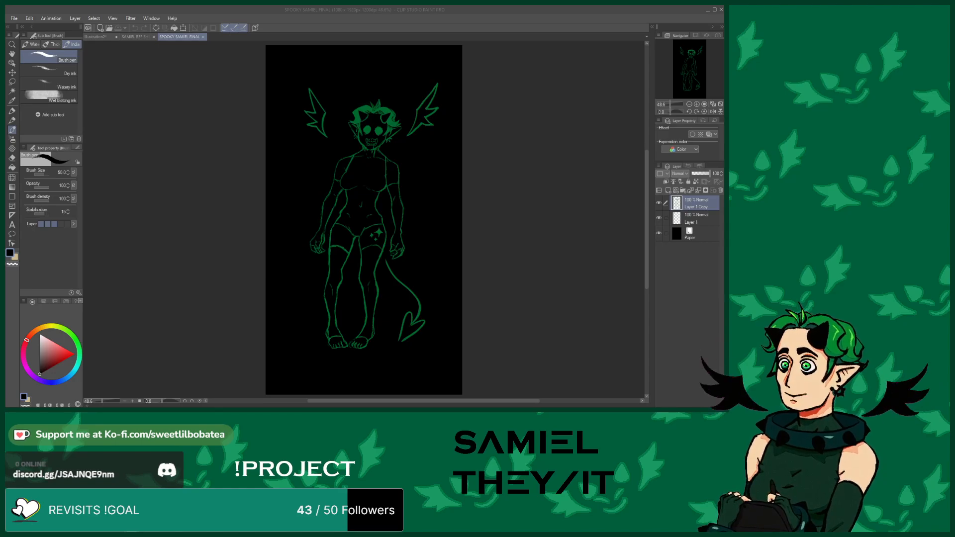
scroll(512, 162, up, 7)
scroll(350, 159, down, 1)
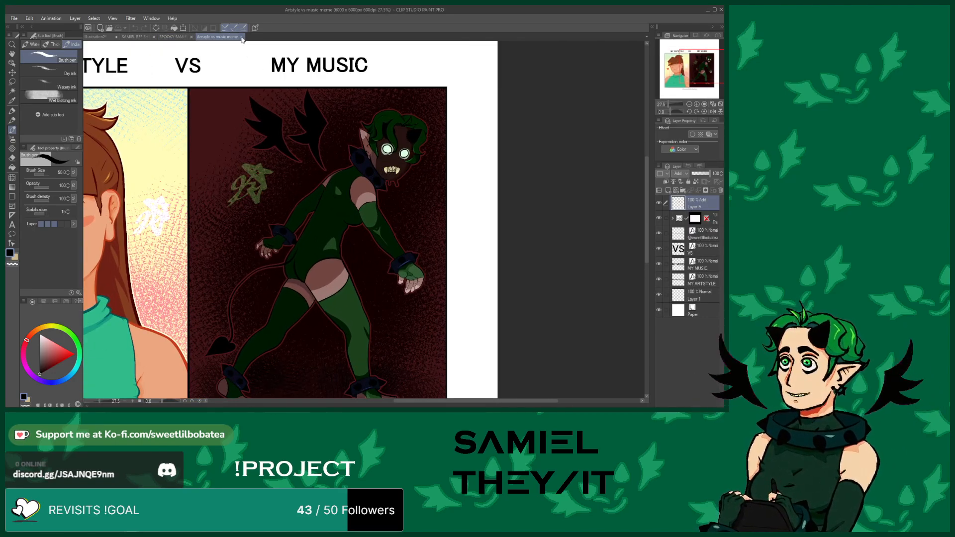
click(242, 38)
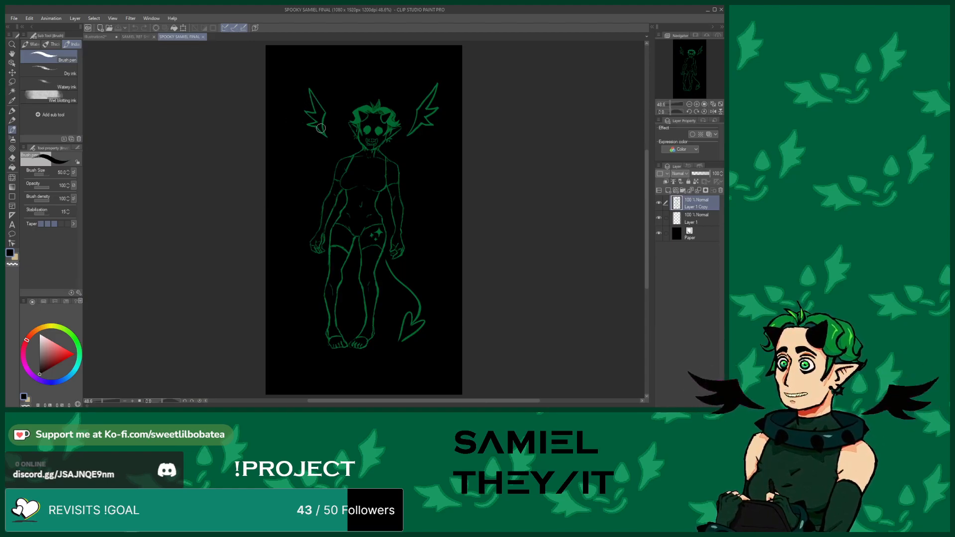
scroll(379, 90, up, 1)
scroll(380, 86, up, 4)
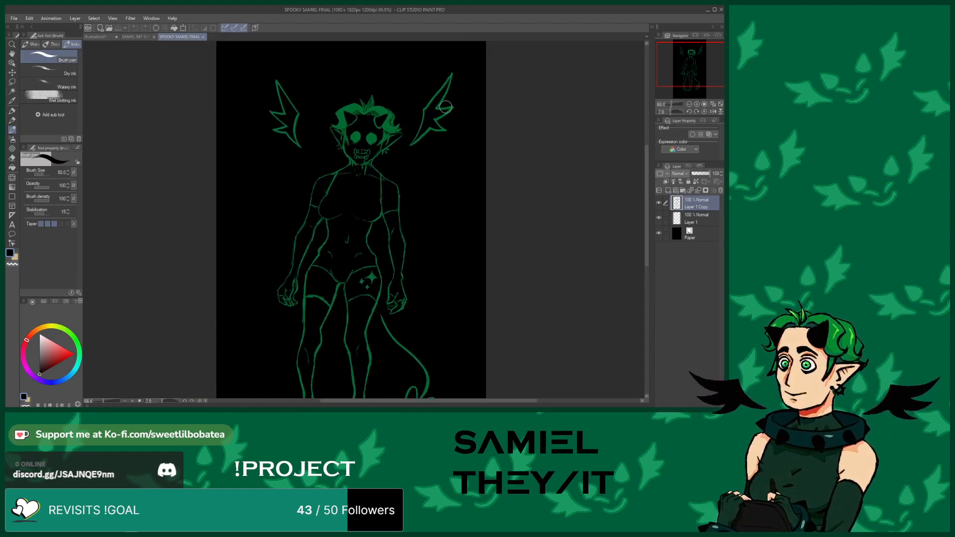
scroll(380, 96, down, 4)
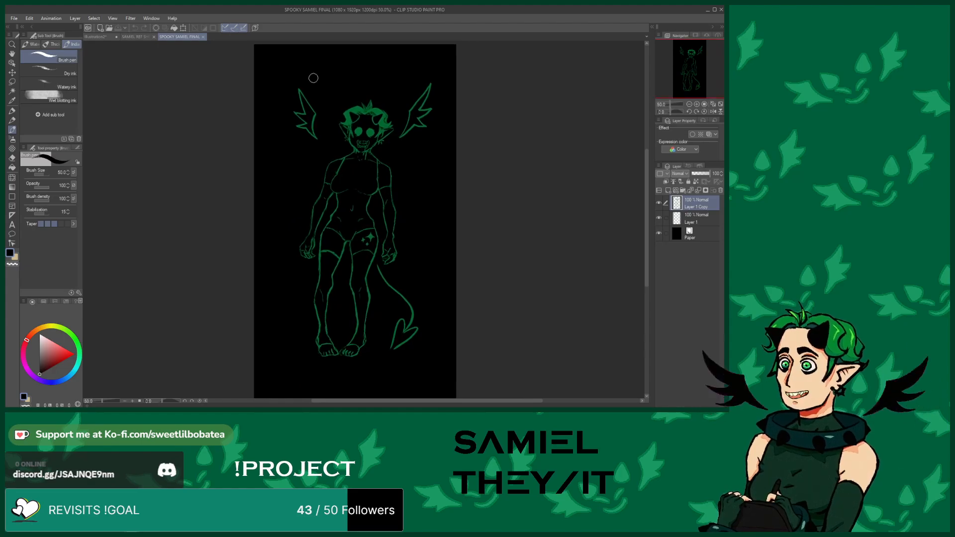
click(138, 39)
scroll(325, 180, down, 4)
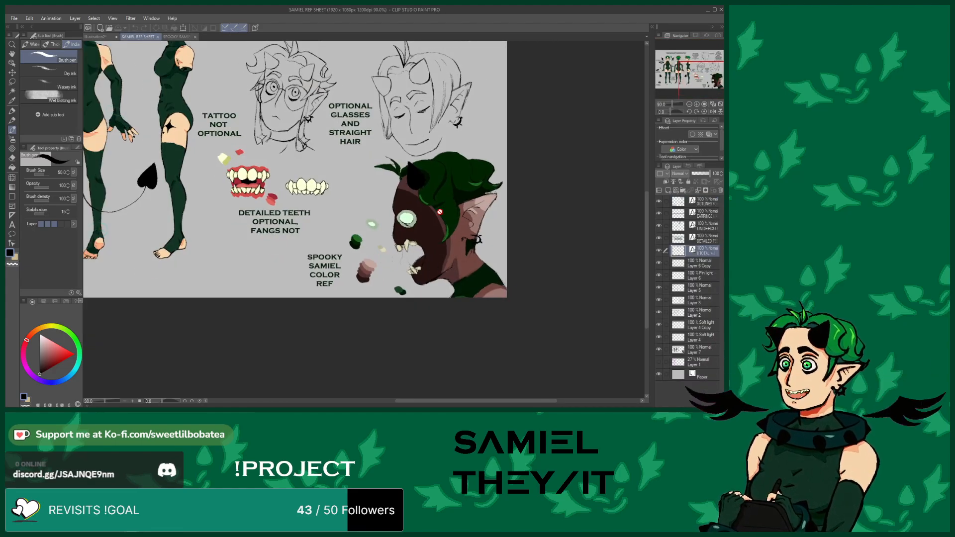
click(96, 36)
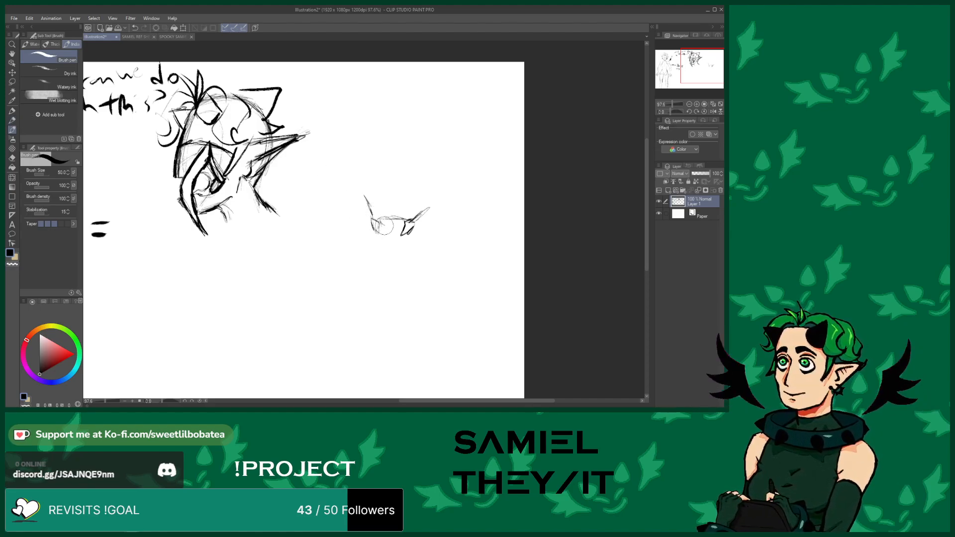
Sketch a toothy jaw and side lines for a front-view head right of the profile head
mouse_move(385, 221)
mouse_down()
mouse_move(403, 225)
mouse_move(391, 224)
mouse_up()
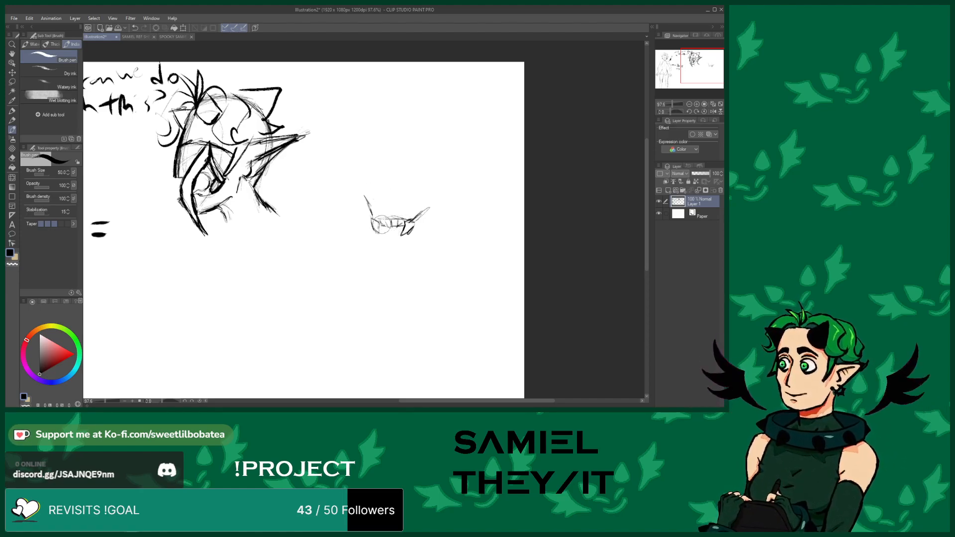
drag(360, 199, 363, 168)
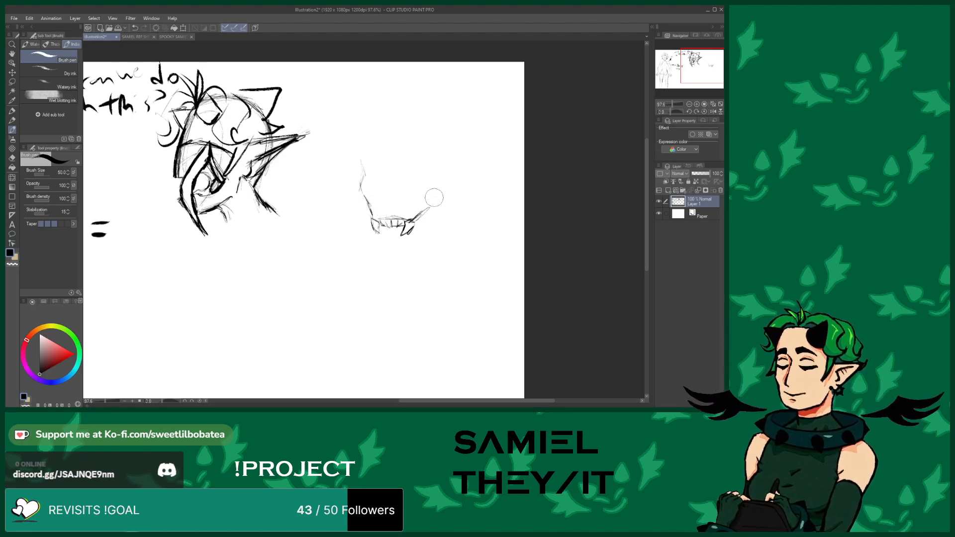
mouse_move(421, 213)
mouse_down()
mouse_move(431, 180)
mouse_move(433, 195)
mouse_up()
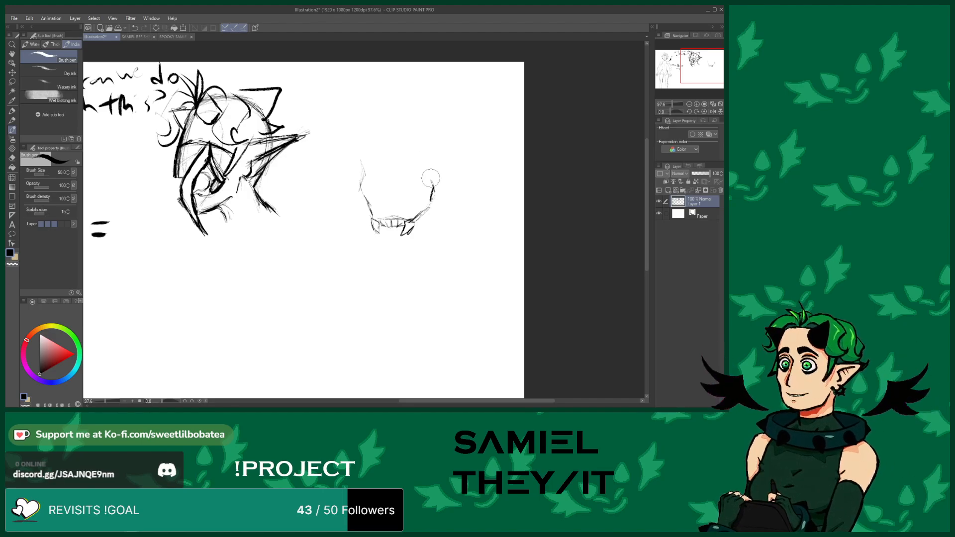
Add long hair strands hanging along the back of the profile head
mouse_move(164, 155)
mouse_down()
mouse_move(153, 212)
mouse_move(171, 238)
mouse_up()
mouse_move(164, 188)
mouse_down()
mouse_move(168, 154)
mouse_move(149, 201)
mouse_move(173, 242)
mouse_move(154, 218)
mouse_move(175, 240)
mouse_move(164, 214)
mouse_move(161, 147)
mouse_up()
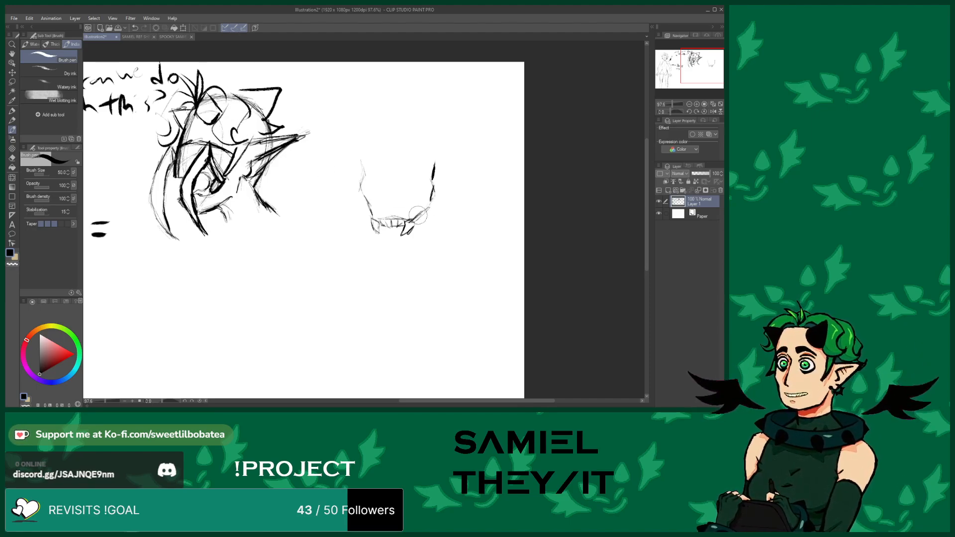
Outline the front-view head's skull and add a horn and rounded shapes on top
mouse_move(411, 220)
mouse_down()
mouse_move(431, 184)
mouse_move(425, 140)
mouse_move(384, 122)
mouse_move(357, 149)
mouse_move(365, 180)
mouse_up()
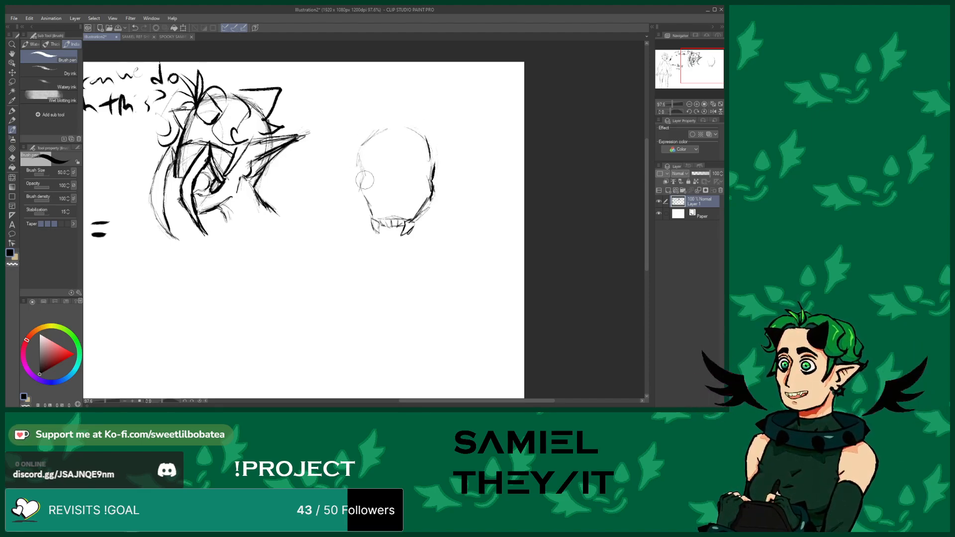
mouse_move(390, 125)
mouse_down()
mouse_move(400, 96)
mouse_move(386, 126)
mouse_move(363, 135)
mouse_move(422, 122)
mouse_move(407, 119)
mouse_move(423, 132)
mouse_up()
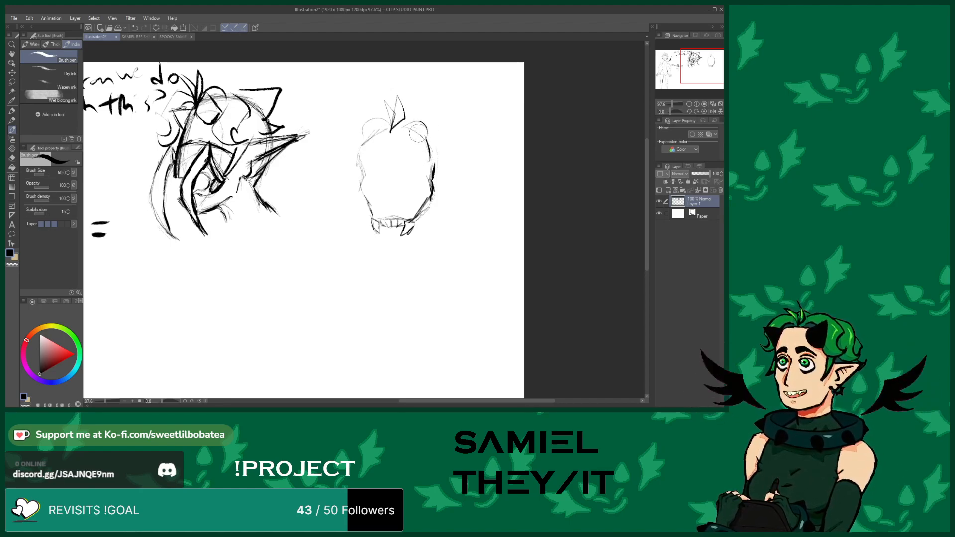
mouse_move(413, 141)
mouse_down()
mouse_move(436, 127)
mouse_move(436, 152)
mouse_move(416, 165)
mouse_move(411, 145)
mouse_move(423, 137)
mouse_move(351, 128)
mouse_move(367, 162)
mouse_move(379, 146)
mouse_move(370, 139)
mouse_up()
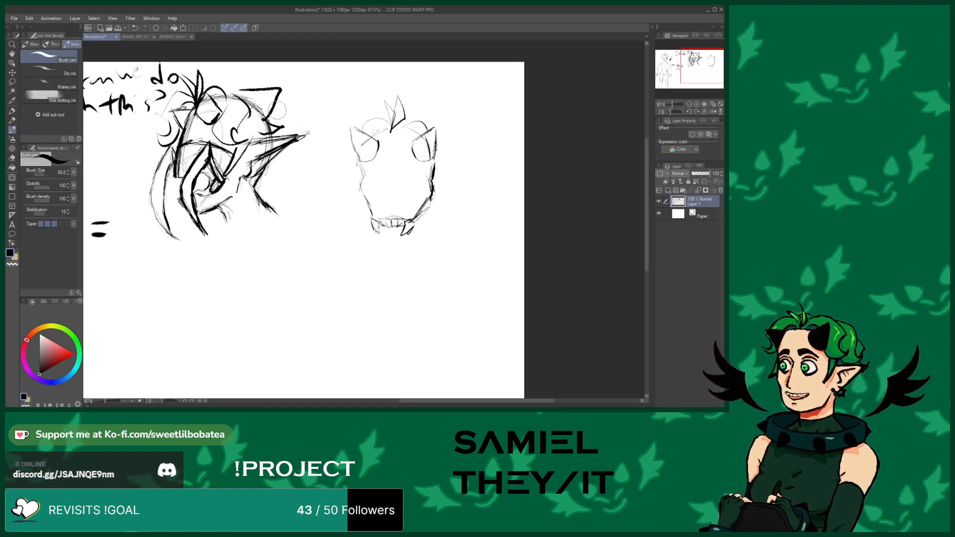
Add hair strokes around the top of the profile head
mouse_move(292, 114)
mouse_down()
mouse_move(278, 134)
mouse_move(298, 129)
mouse_move(272, 115)
mouse_up()
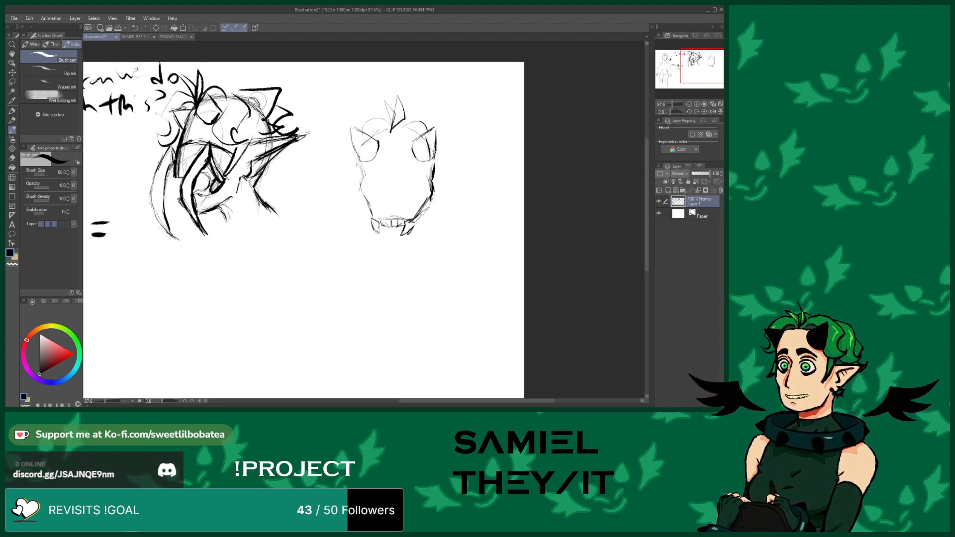
drag(248, 144, 259, 119)
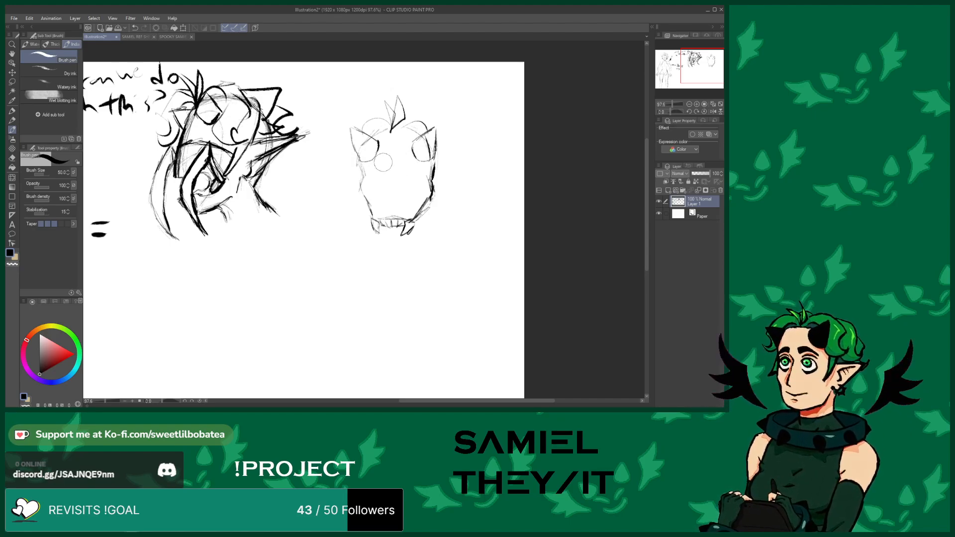
Sketch curly hair around the front-view head and pointed ears on both sides
mouse_move(359, 168)
mouse_down()
mouse_move(327, 161)
mouse_move(344, 149)
mouse_move(352, 117)
mouse_move(368, 110)
mouse_move(423, 129)
mouse_move(410, 112)
mouse_move(432, 108)
mouse_move(446, 130)
mouse_move(445, 158)
mouse_move(464, 151)
mouse_move(437, 160)
mouse_move(448, 161)
mouse_up()
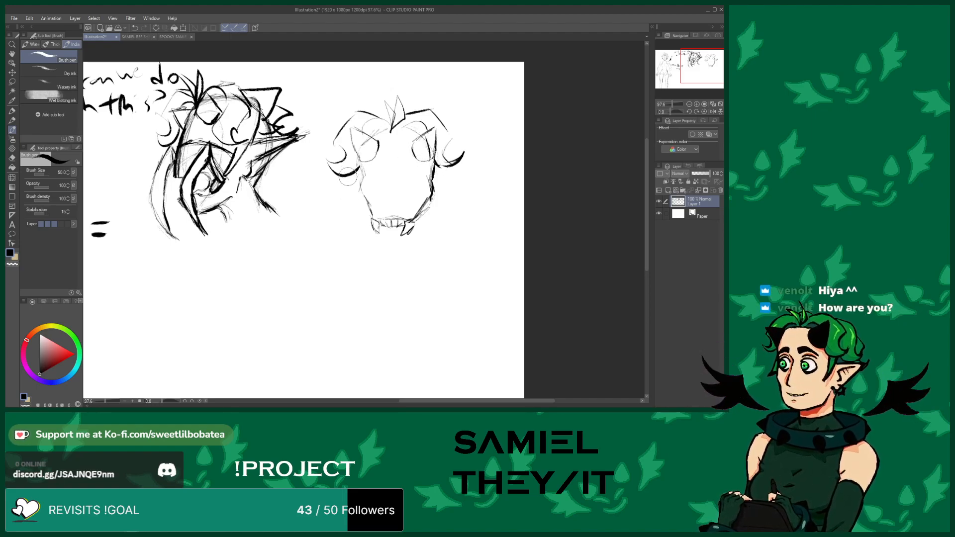
drag(355, 172, 348, 199)
drag(434, 168, 446, 205)
mouse_move(442, 172)
mouse_down()
mouse_move(460, 181)
mouse_move(442, 195)
mouse_up()
drag(351, 153, 348, 165)
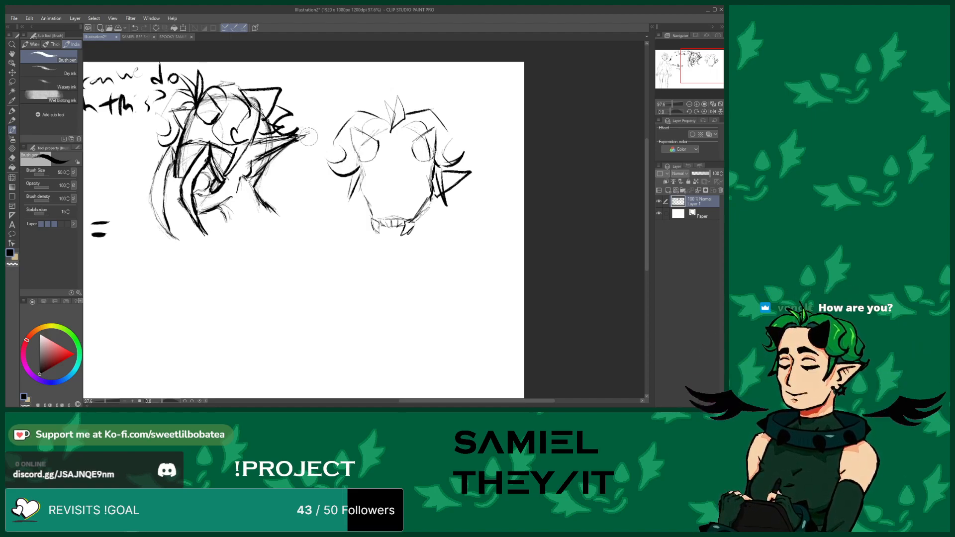
drag(320, 169, 350, 197)
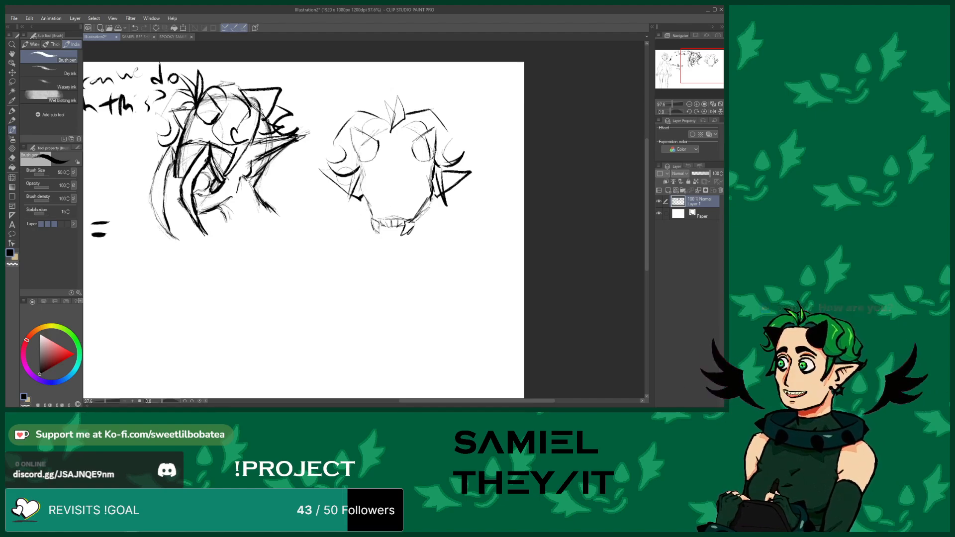
Compare the sketch canvas with the Samiel reference sheet and the spooky Samiel artwork documents
scroll(405, 207, down, 9)
scroll(284, 201, up, 5)
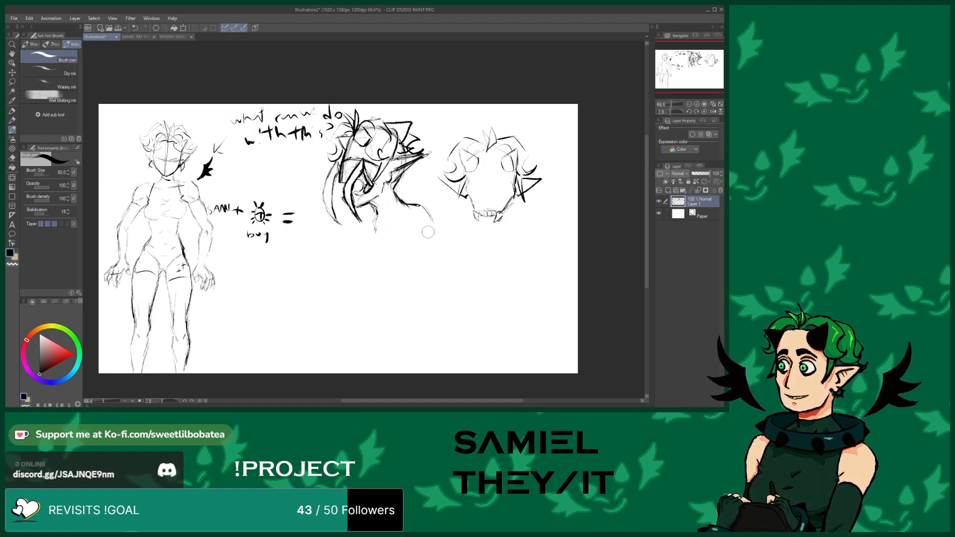
click(158, 37)
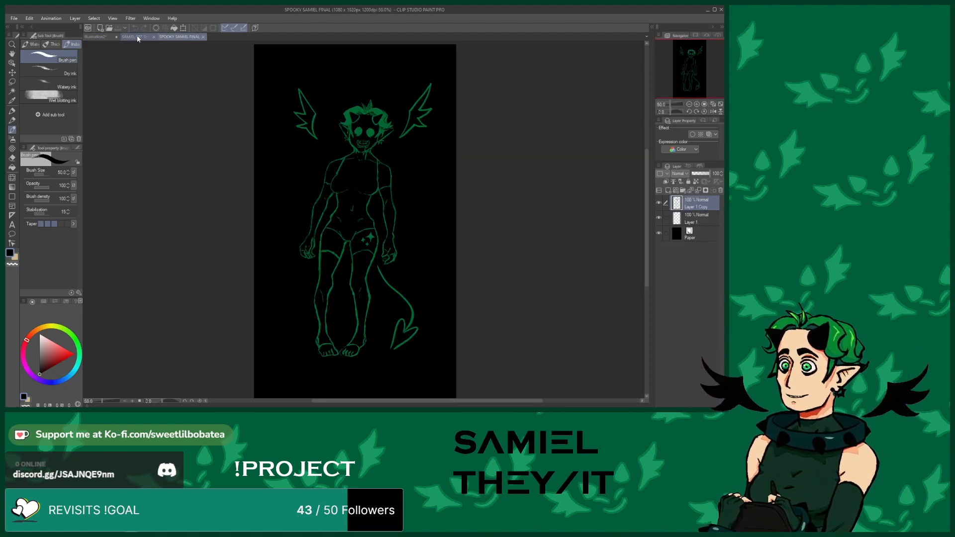
click(137, 38)
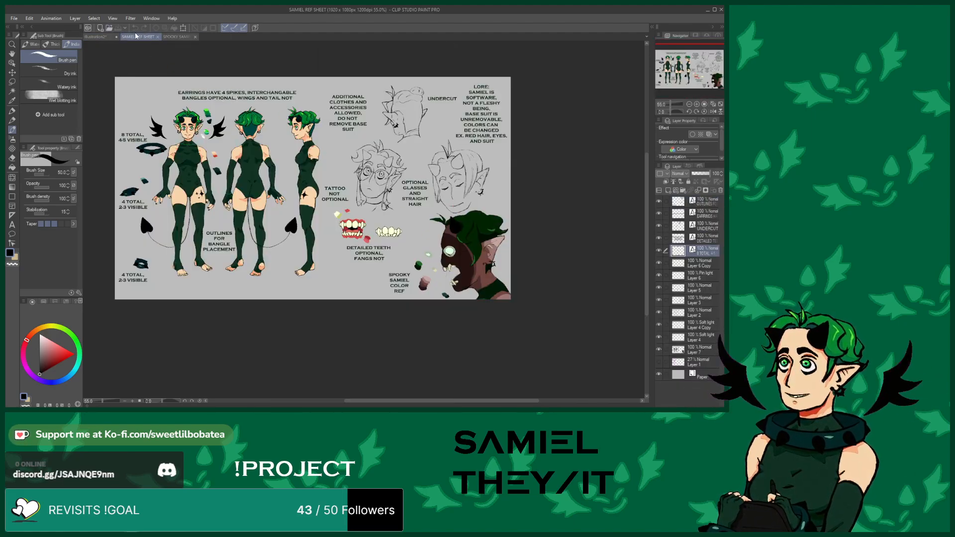
click(93, 38)
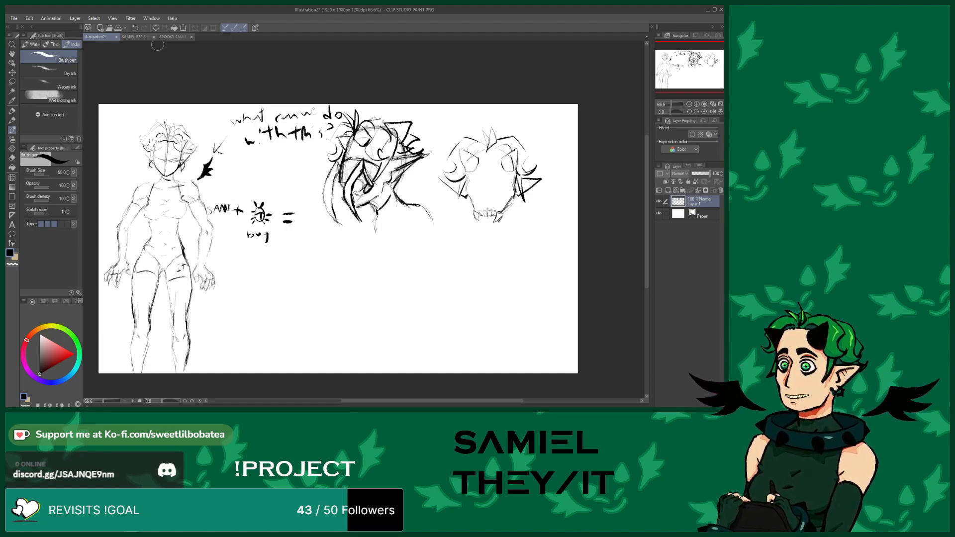
click(128, 38)
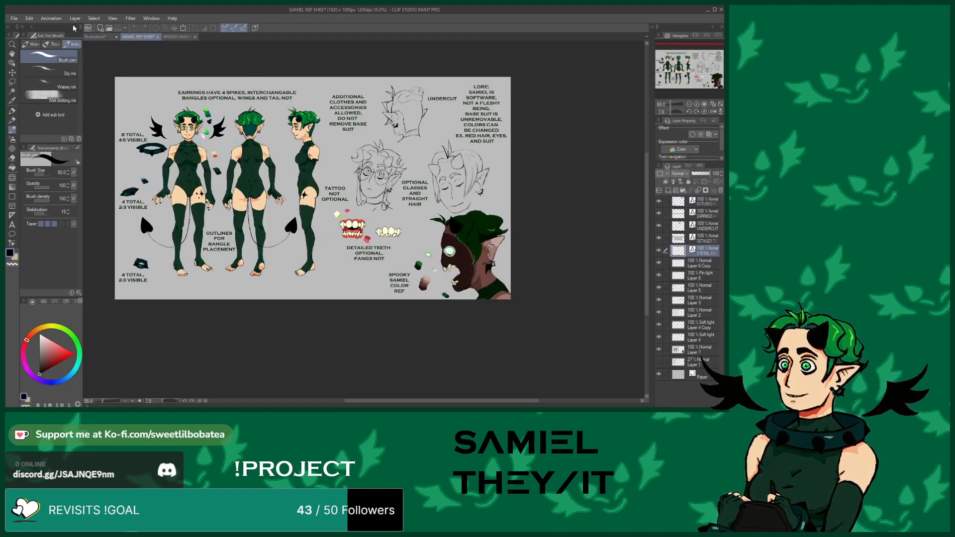
click(96, 37)
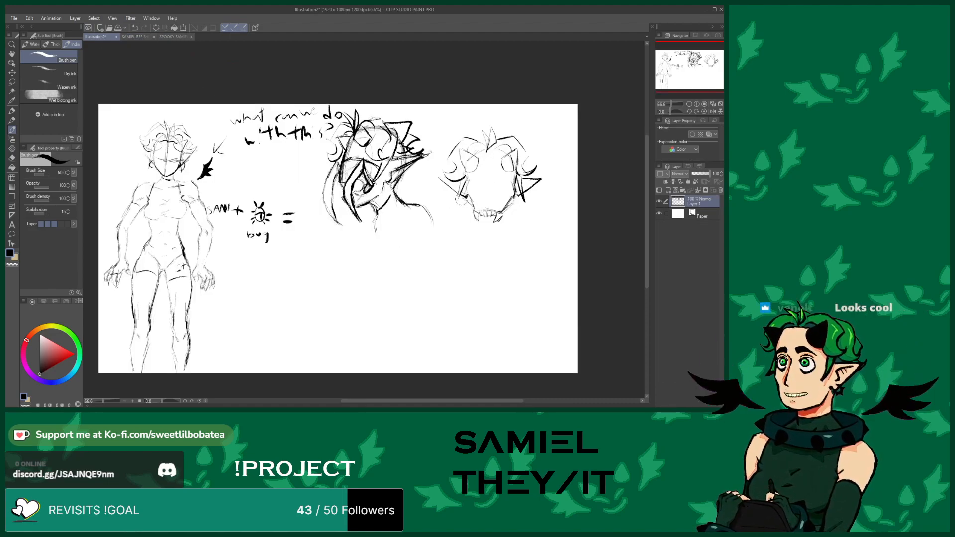
Draw long hair locks hanging down both sides of the front-view head
mouse_move(452, 195)
mouse_down()
mouse_move(447, 221)
mouse_move(469, 250)
mouse_move(460, 200)
mouse_move(449, 207)
mouse_move(449, 216)
mouse_move(473, 213)
mouse_up()
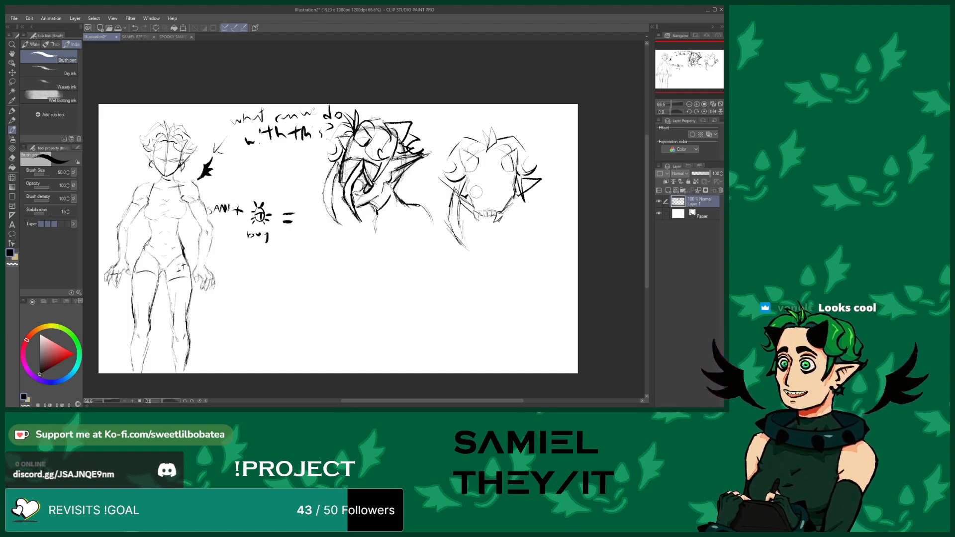
mouse_move(530, 198)
mouse_down()
mouse_move(507, 255)
mouse_move(531, 195)
mouse_move(534, 220)
mouse_move(513, 252)
mouse_move(530, 194)
mouse_move(515, 250)
mouse_up()
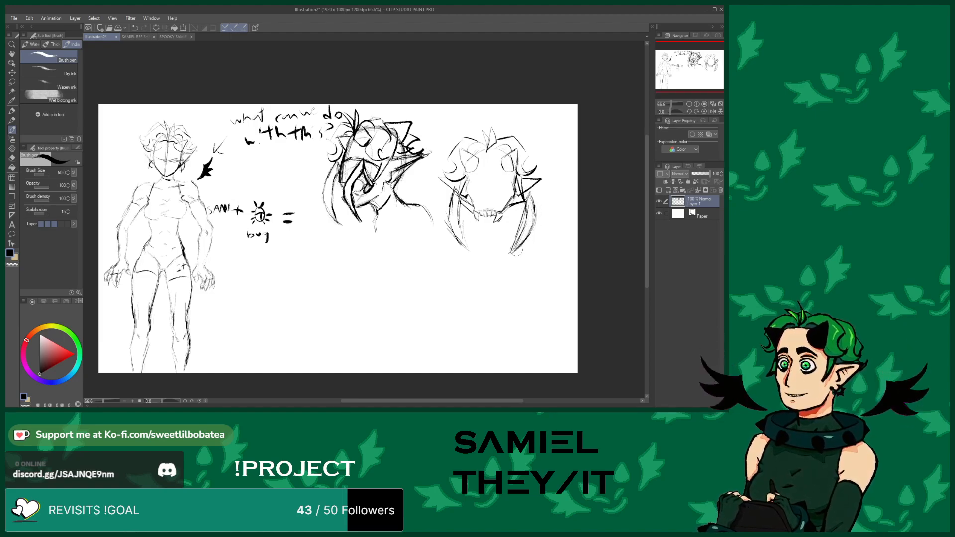
click(12, 157)
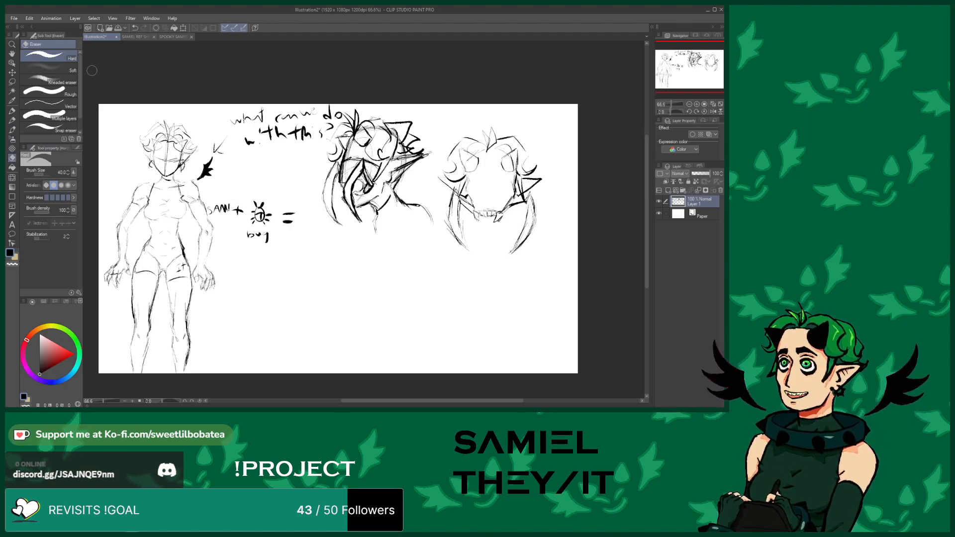
click(12, 129)
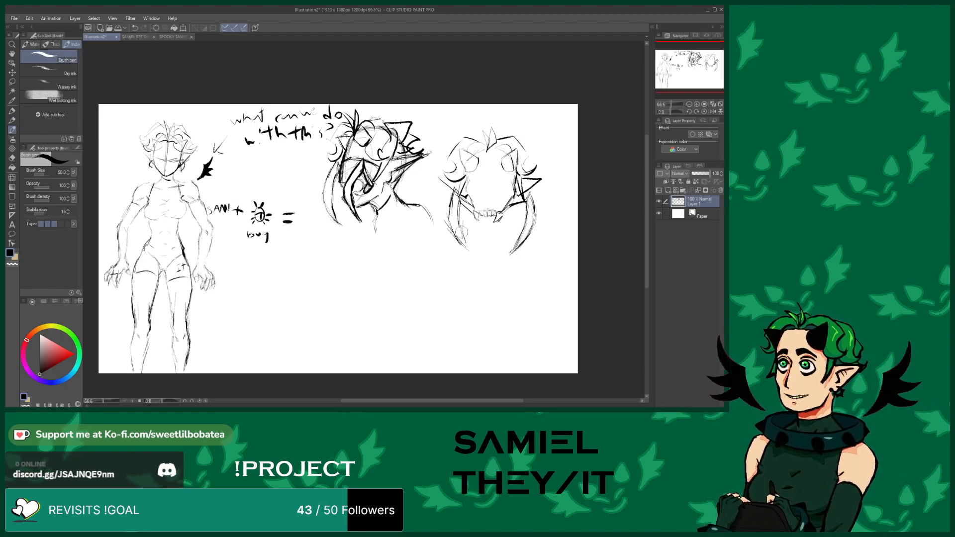
mouse_move(456, 220)
mouse_down()
mouse_move(464, 245)
mouse_move(459, 230)
mouse_up()
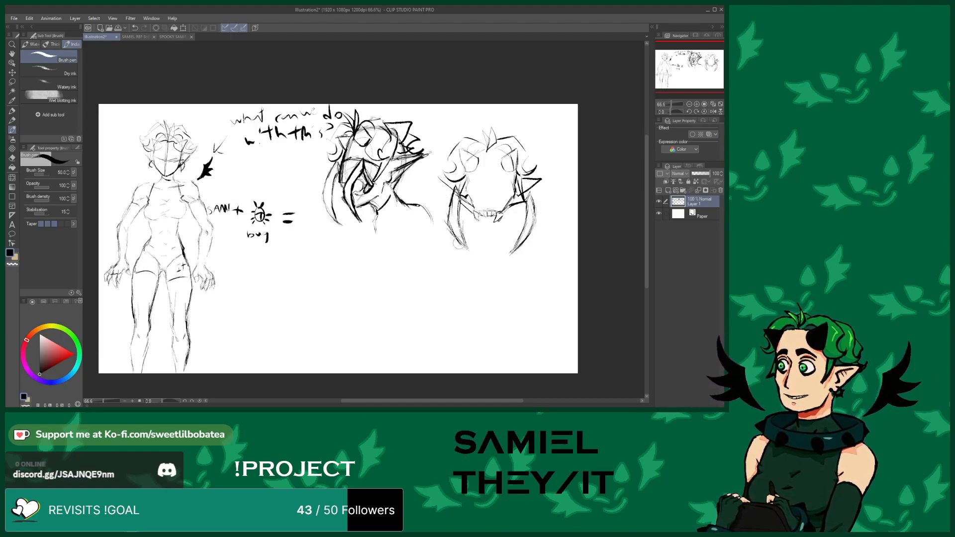
drag(470, 252, 458, 204)
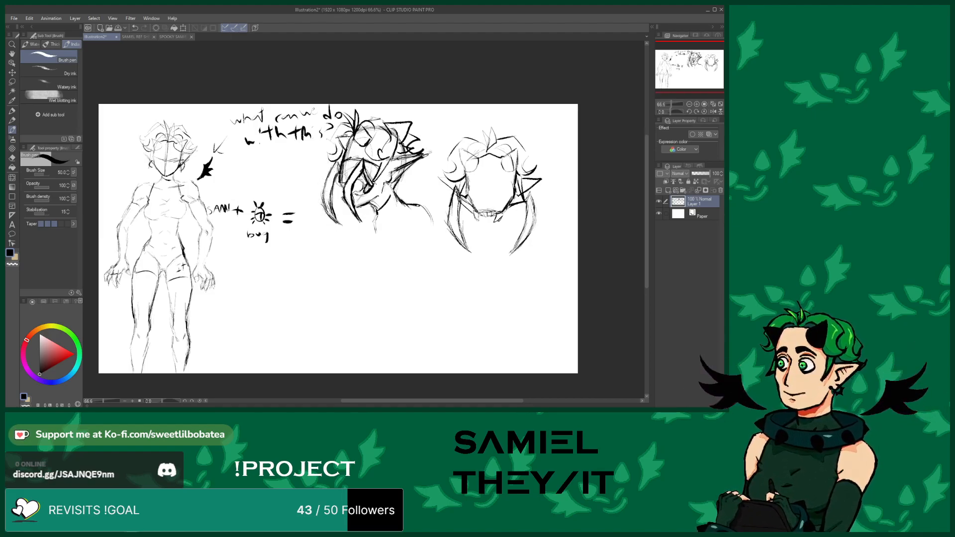
click(11, 159)
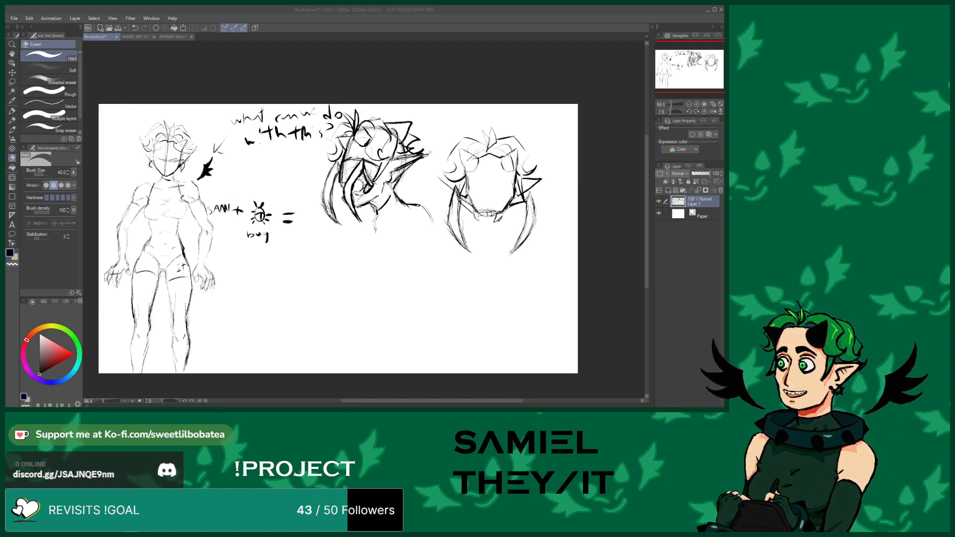
Examine the Samiel rig document and the reference sheet for character details
scroll(305, 198, down, 1)
scroll(330, 67, up, 1)
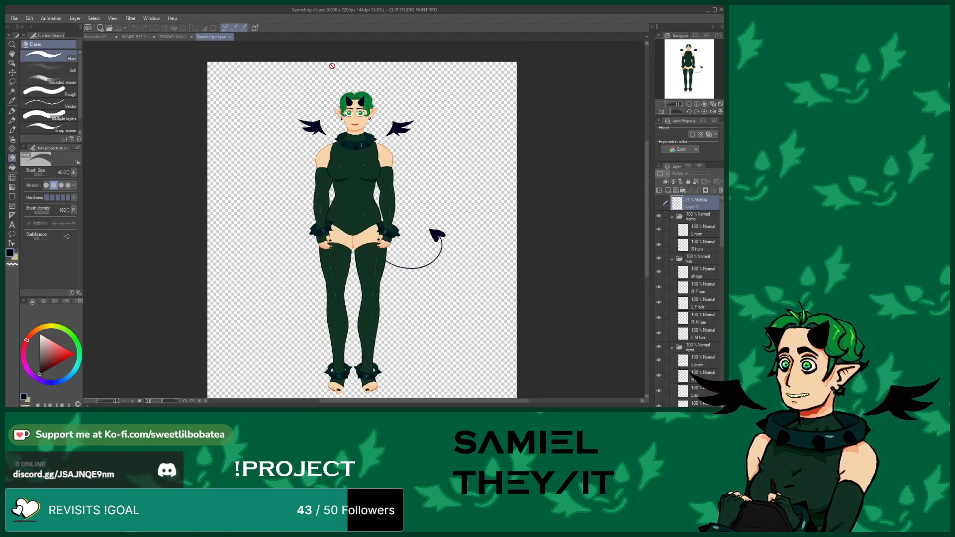
scroll(363, 85, up, 1)
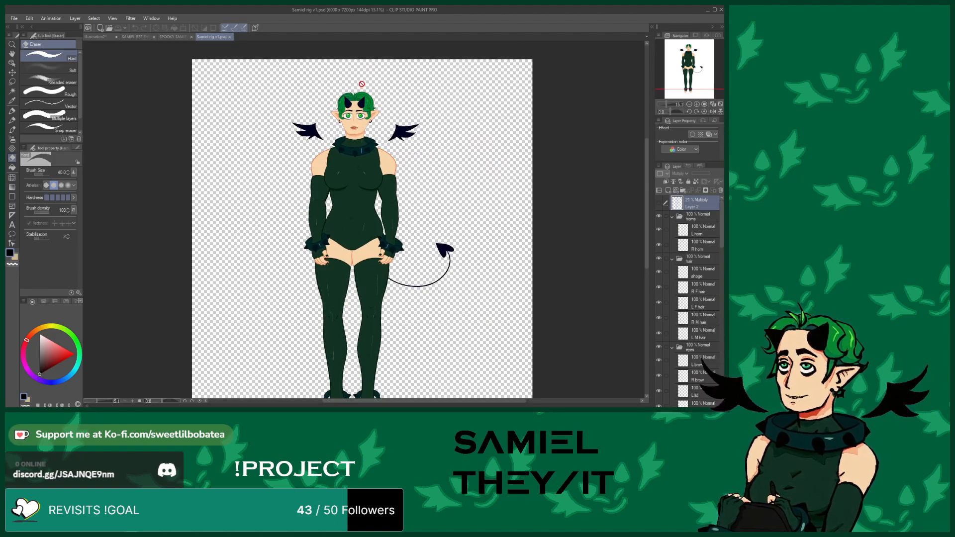
scroll(362, 85, up, 2)
scroll(318, 91, down, 1)
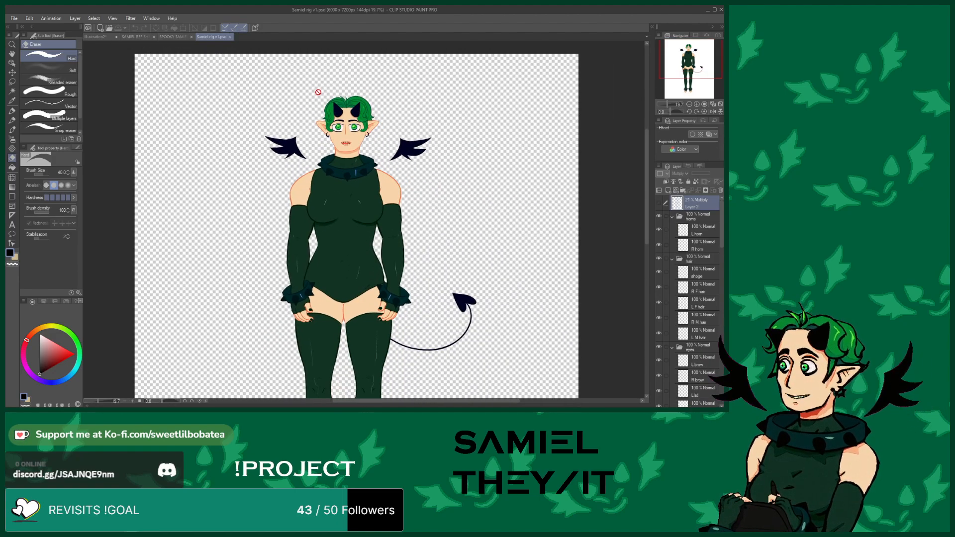
scroll(333, 137, down, 1)
scroll(348, 137, up, 1)
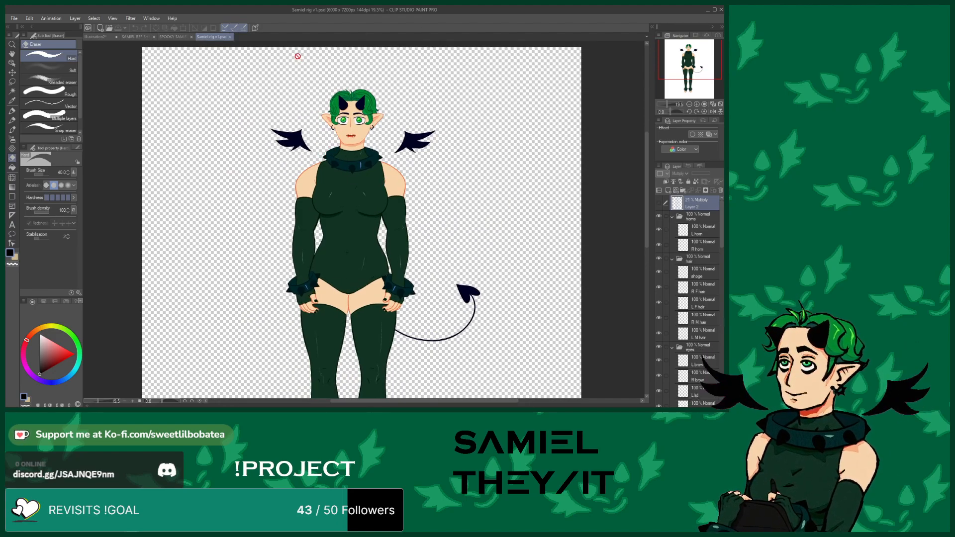
scroll(298, 73, down, 2)
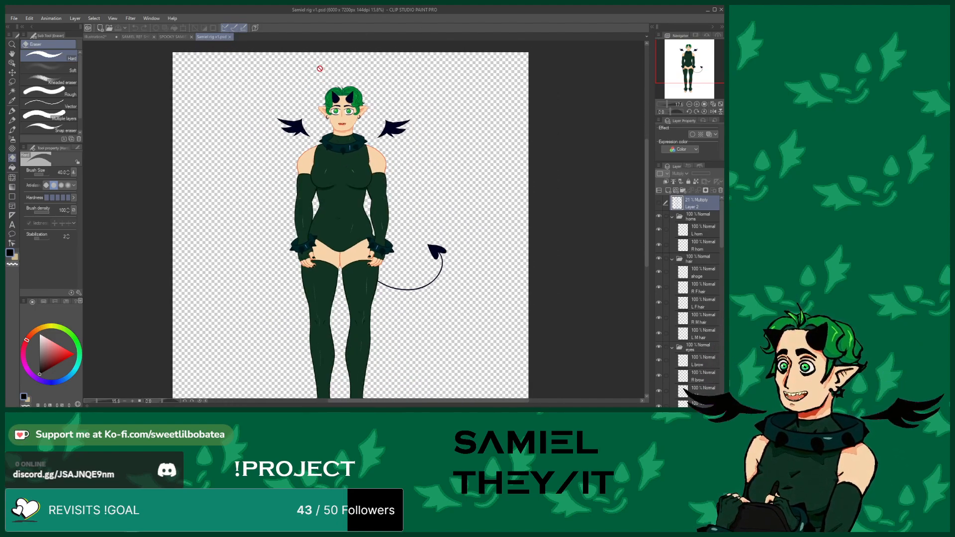
scroll(314, 83, down, 1)
scroll(314, 83, up, 2)
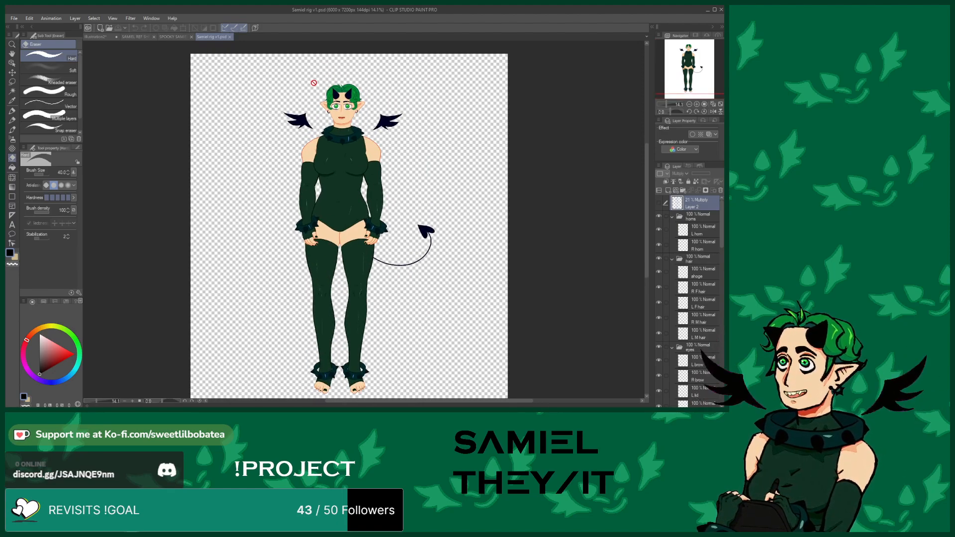
scroll(313, 83, down, 1)
scroll(314, 81, up, 1)
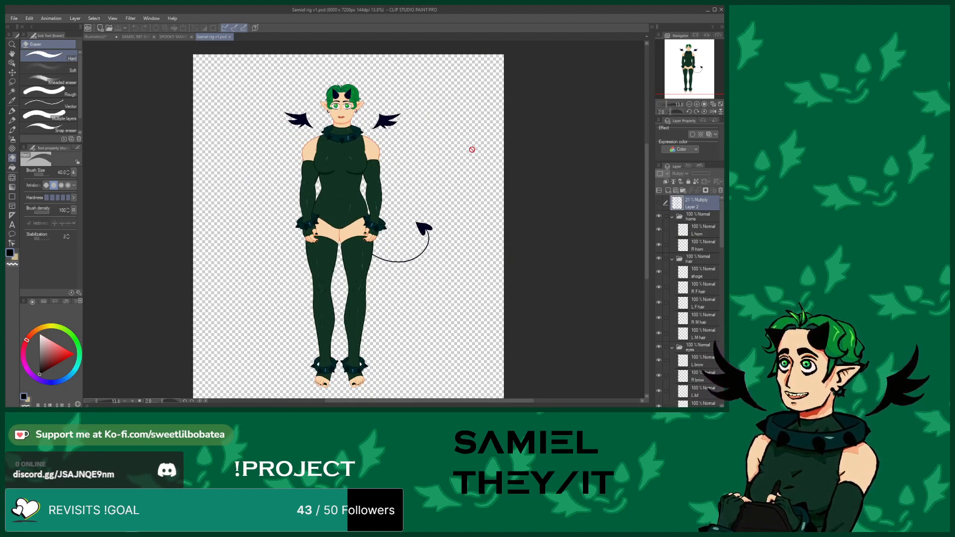
click(143, 37)
scroll(419, 121, down, 4)
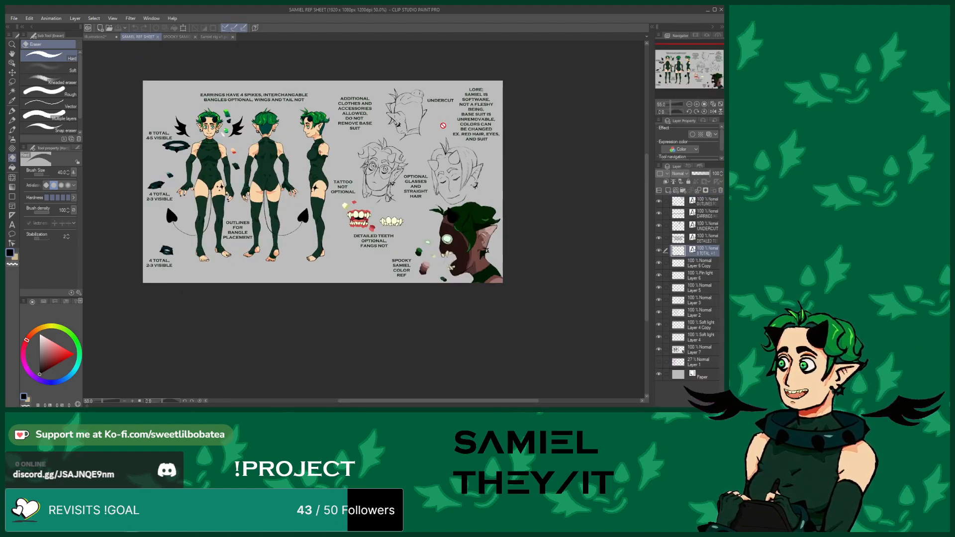
scroll(319, 115, up, 4)
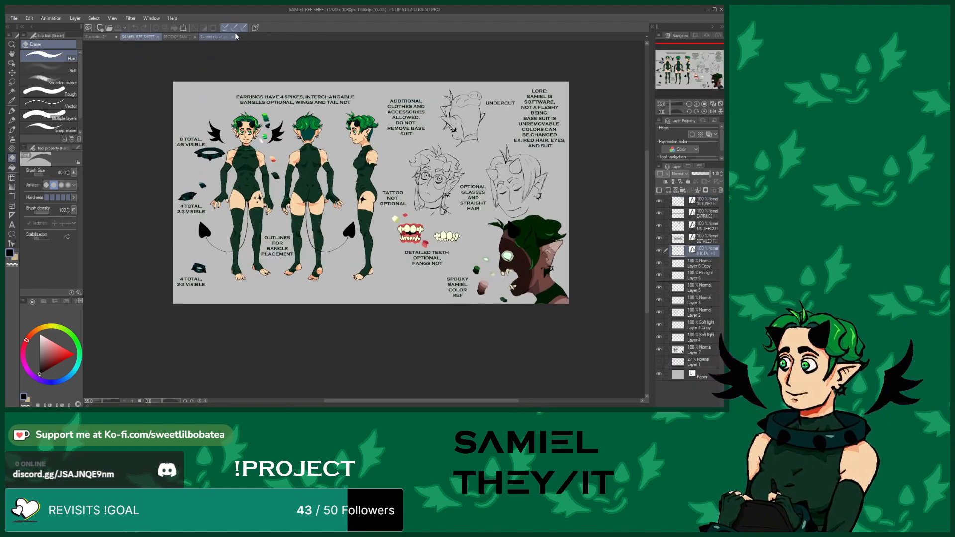
click(222, 39)
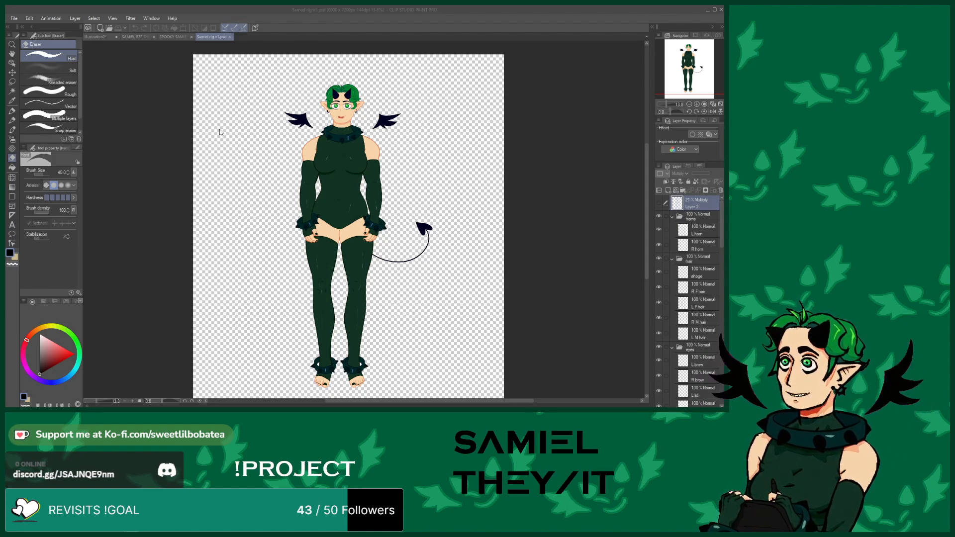
click(144, 37)
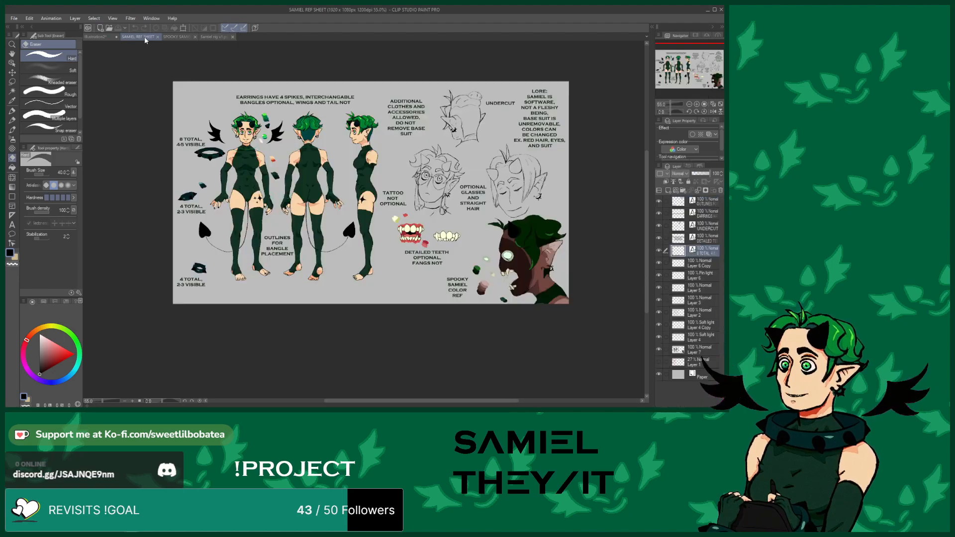
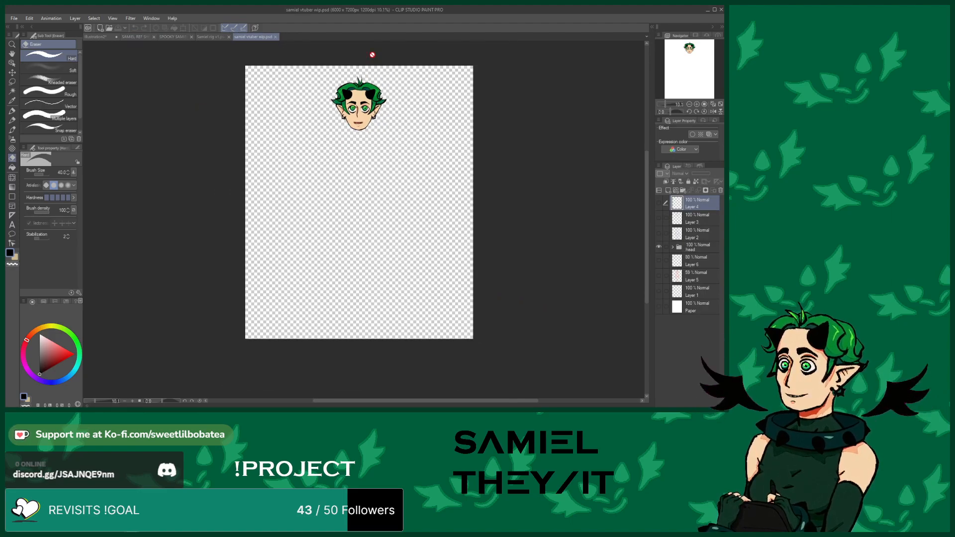
Zoom into the vtuber head and hide its horn, hair, brow and eyelid layers one by one to inspect its layer breakdown
scroll(358, 79, up, 3)
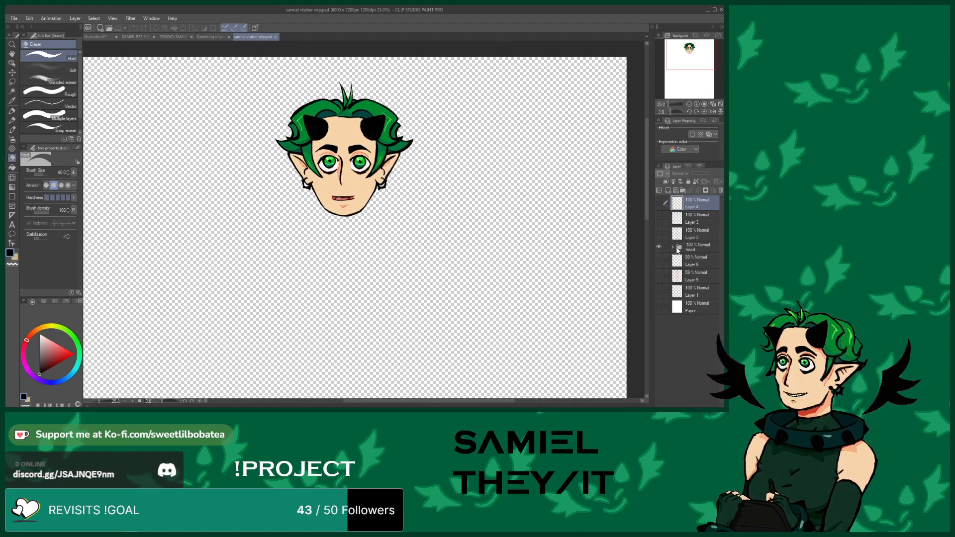
click(672, 247)
scroll(684, 269, down, 2)
scroll(684, 270, down, 5)
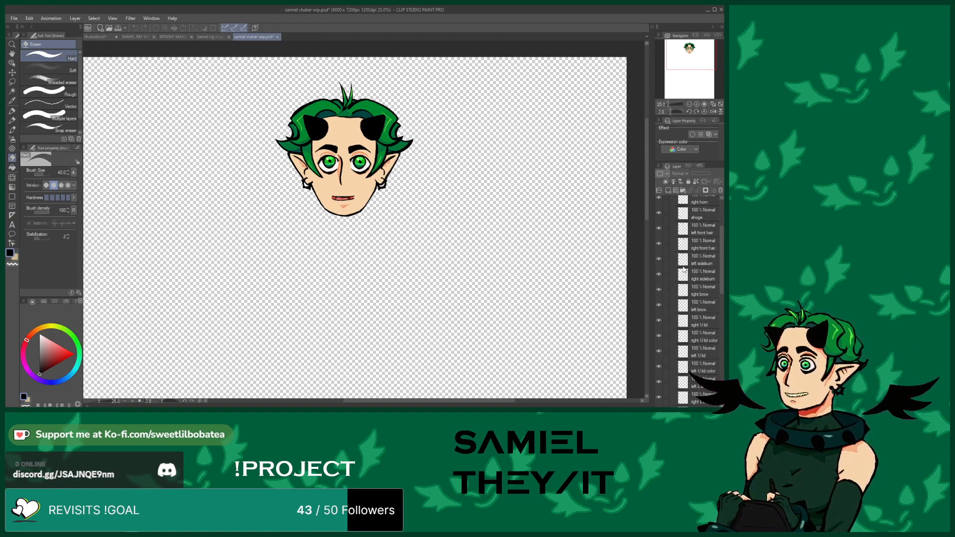
scroll(679, 309, up, 2)
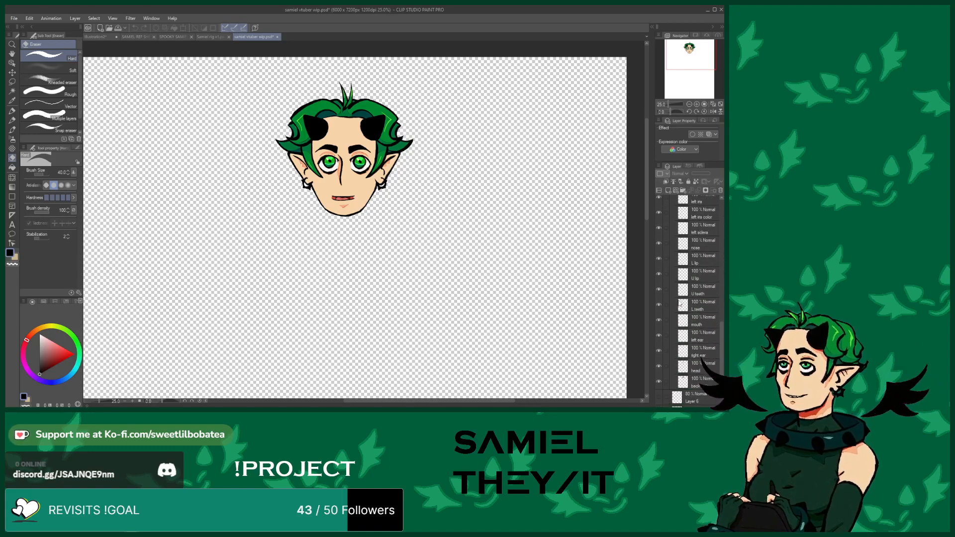
scroll(677, 299, up, 5)
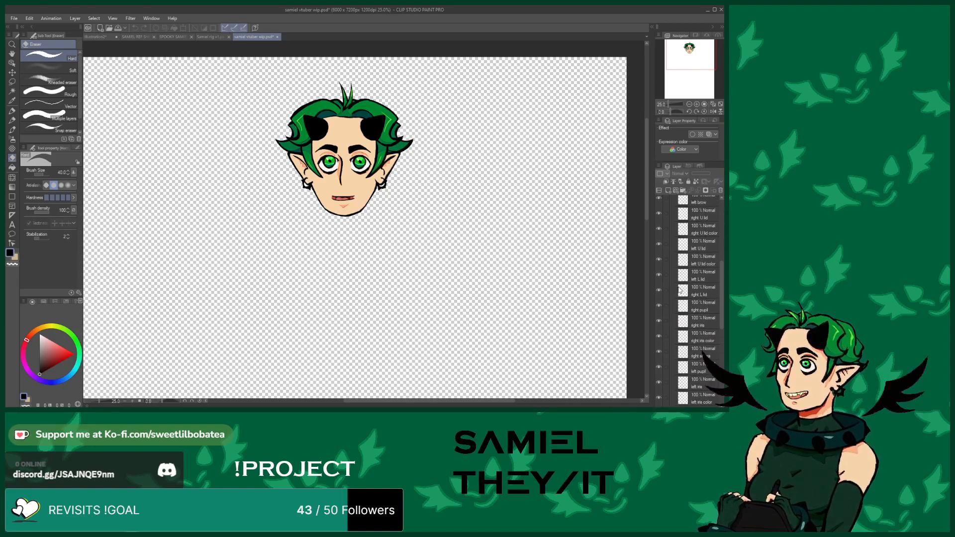
scroll(680, 279, up, 1)
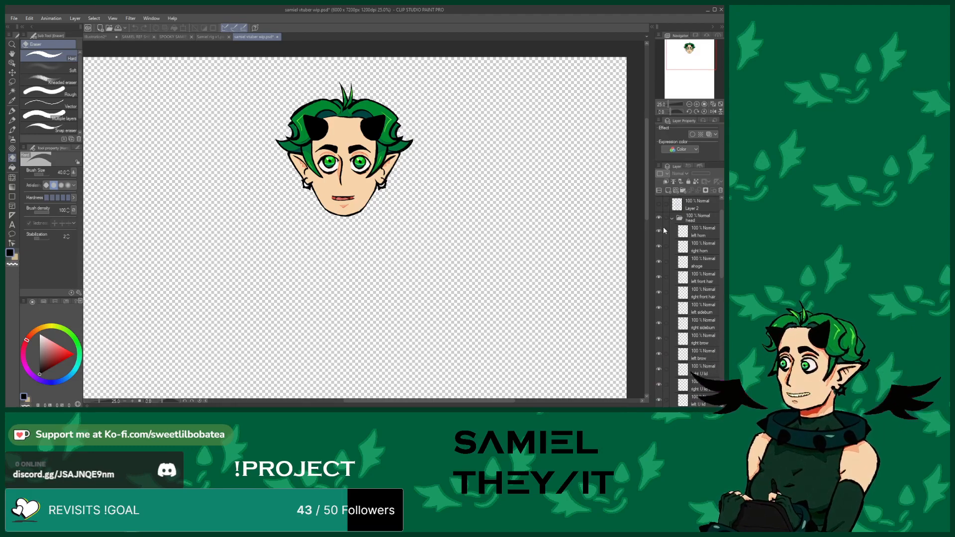
click(659, 231)
click(658, 247)
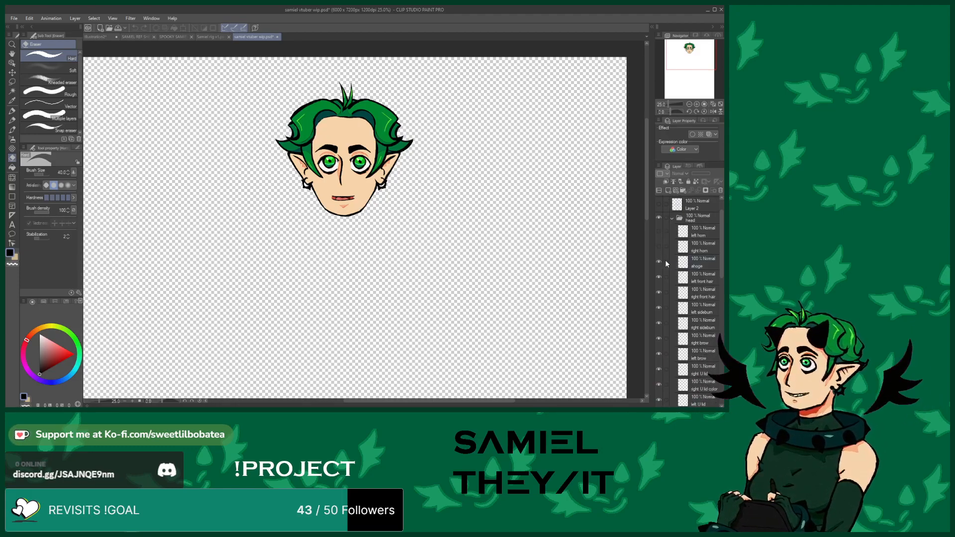
click(658, 262)
click(659, 277)
click(658, 293)
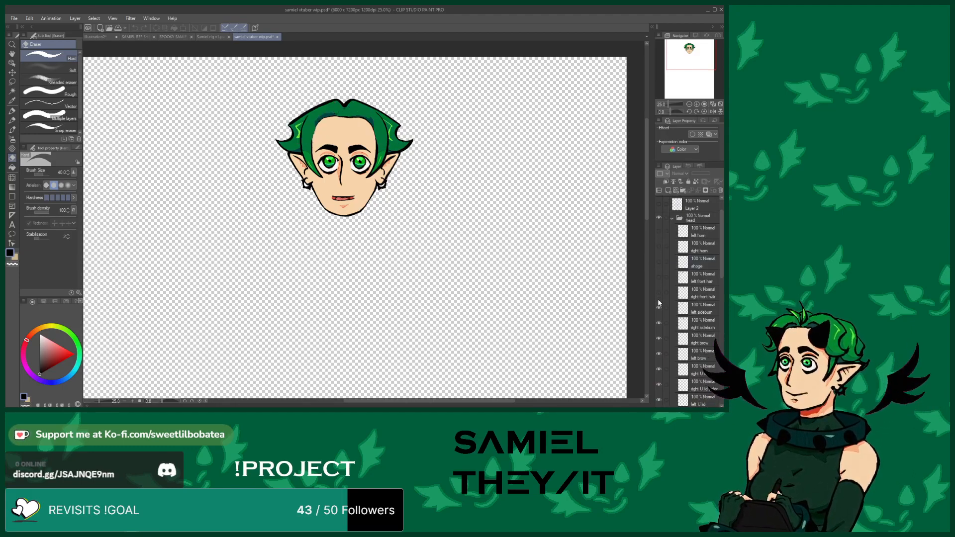
click(658, 308)
scroll(659, 306, down, 1)
click(659, 314)
click(658, 328)
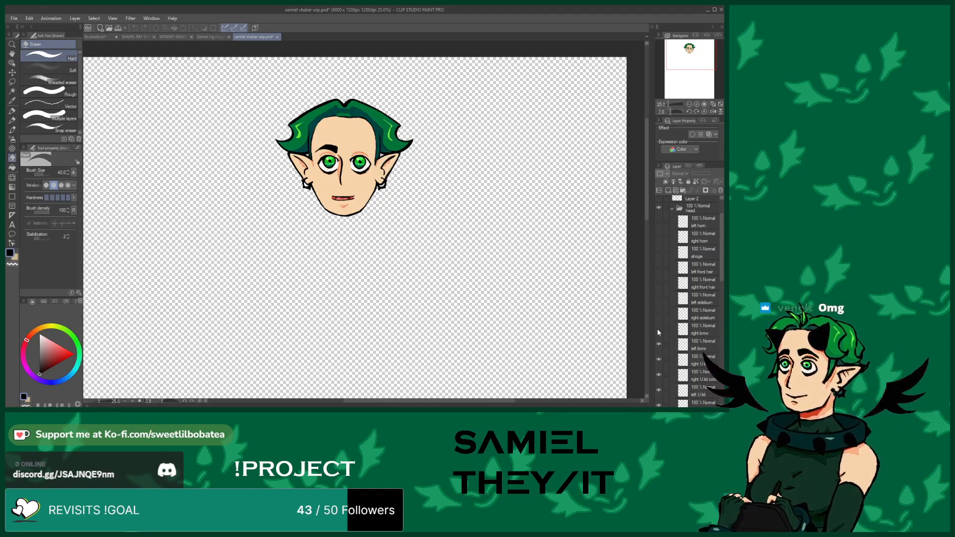
scroll(657, 329, down, 1)
click(658, 324)
click(658, 340)
scroll(660, 348, down, 1)
click(659, 337)
click(659, 348)
scroll(659, 348, down, 1)
click(658, 347)
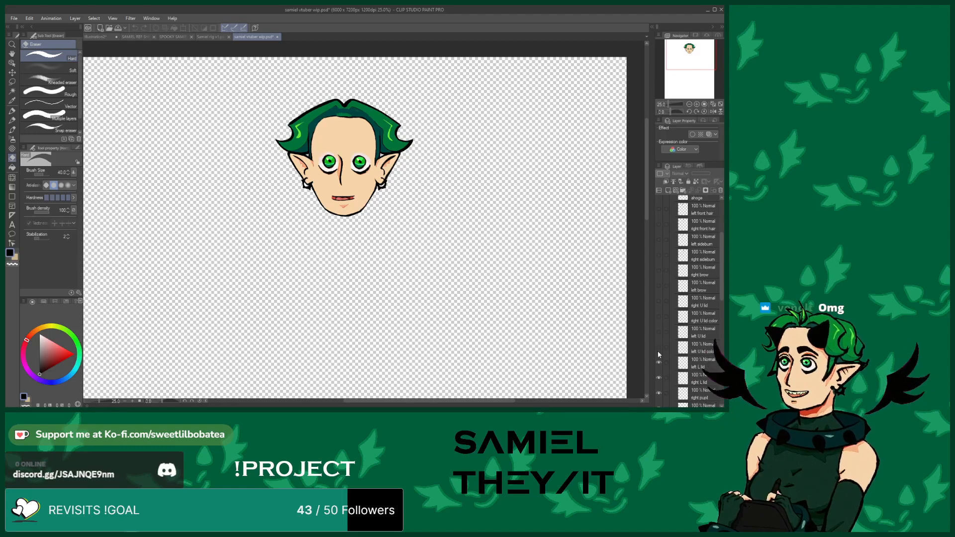
scroll(658, 350, down, 1)
click(658, 351)
click(659, 369)
scroll(658, 363, down, 3)
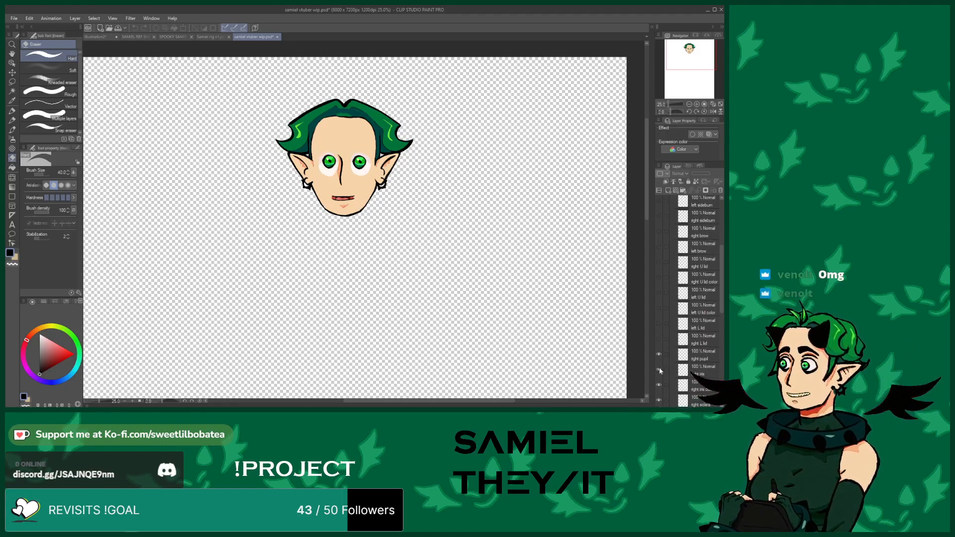
click(659, 350)
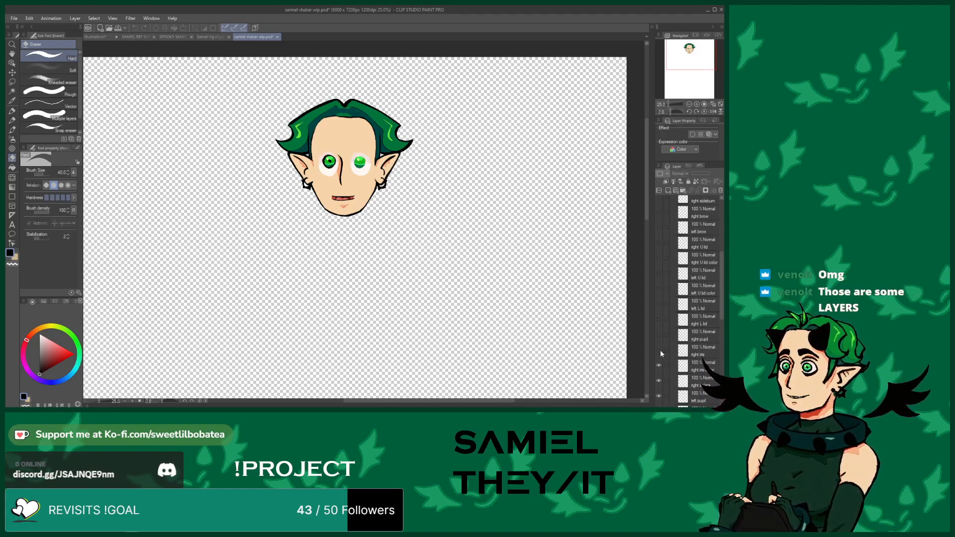
Continue hiding the eye, nose, mouth, teeth, ear, head and back hair layers one by one
scroll(660, 350, down, 1)
click(658, 346)
click(658, 357)
scroll(658, 359, down, 3)
click(658, 355)
click(659, 365)
scroll(658, 363, down, 1)
click(659, 363)
click(658, 379)
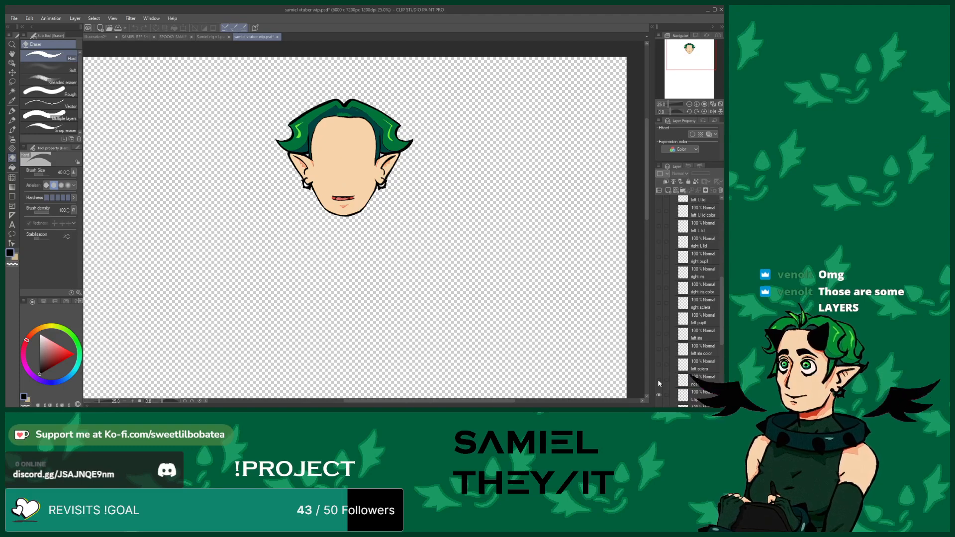
scroll(658, 379, down, 2)
click(659, 377)
scroll(660, 375, down, 1)
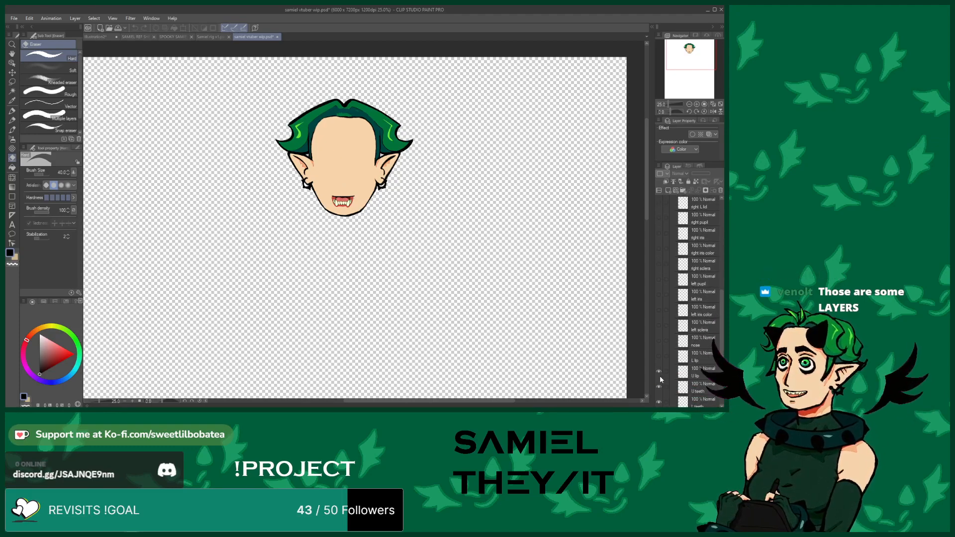
click(658, 373)
scroll(658, 372, down, 1)
click(659, 376)
scroll(659, 377, down, 1)
click(659, 378)
click(657, 384)
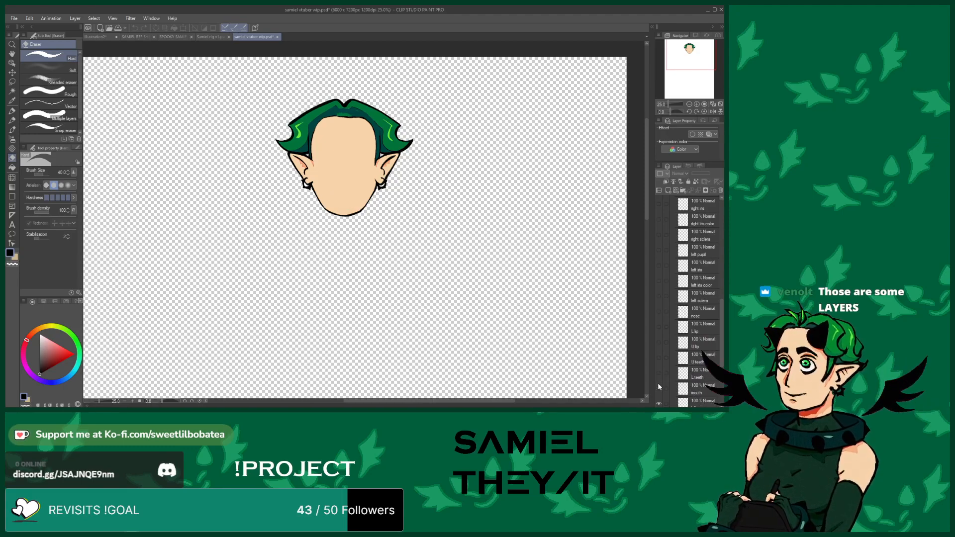
scroll(657, 383, down, 1)
click(658, 387)
scroll(658, 388, down, 1)
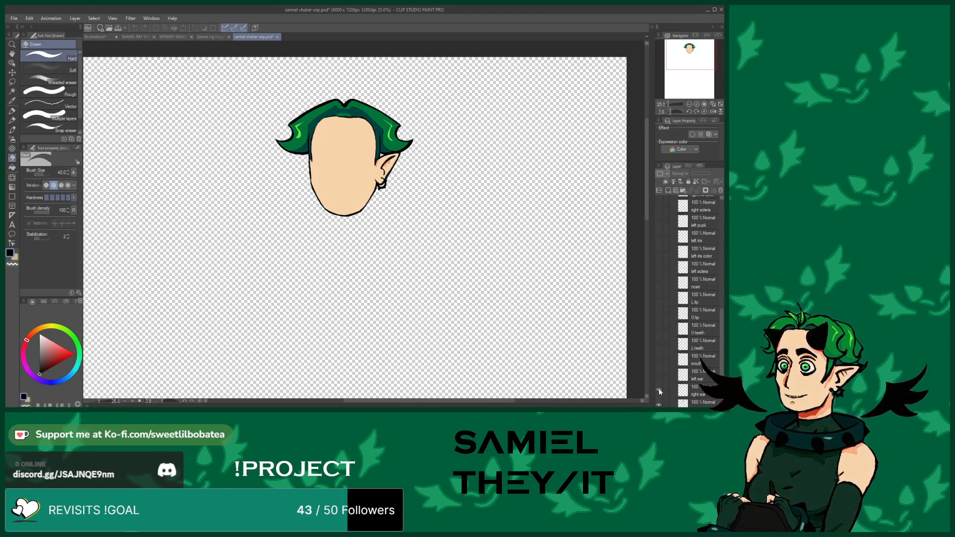
click(658, 388)
scroll(658, 383, down, 1)
click(658, 377)
scroll(659, 388, down, 1)
click(659, 392)
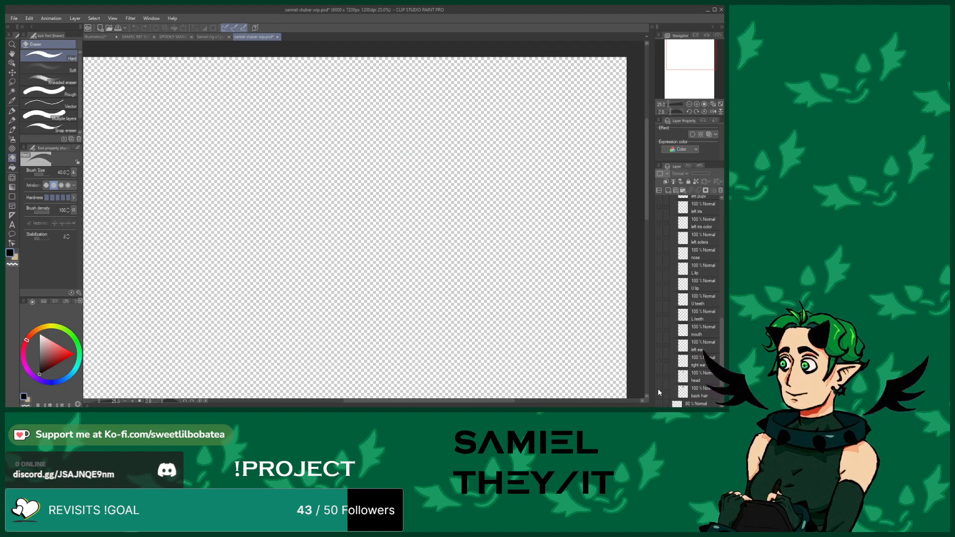
scroll(657, 386, up, 10)
scroll(671, 248, up, 12)
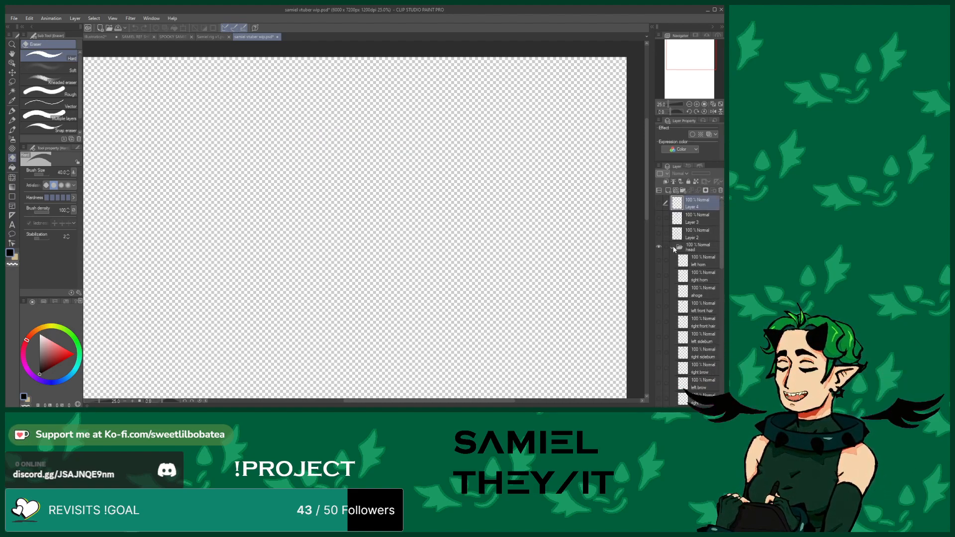
Return to the sketch and draw two small fangs in the front-view head's mouth with the pen
click(277, 37)
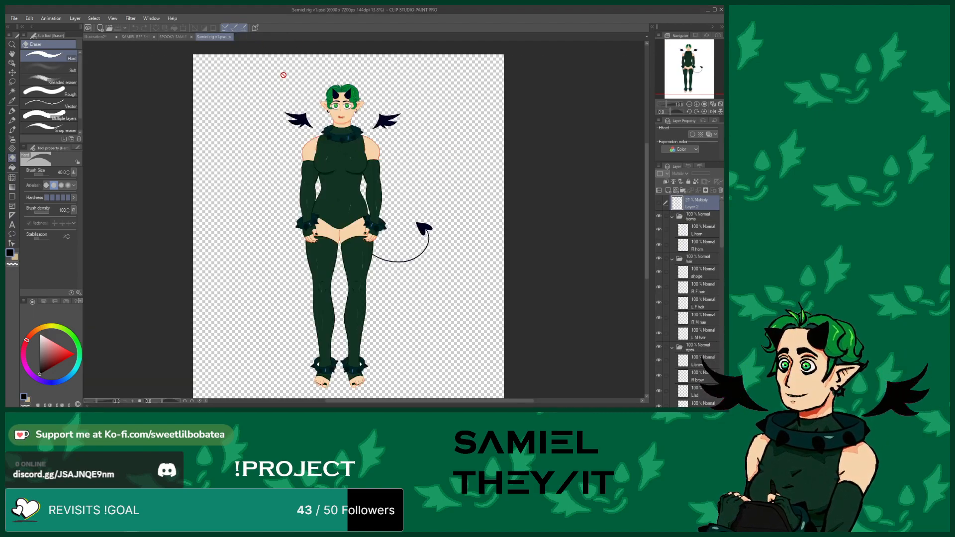
click(230, 37)
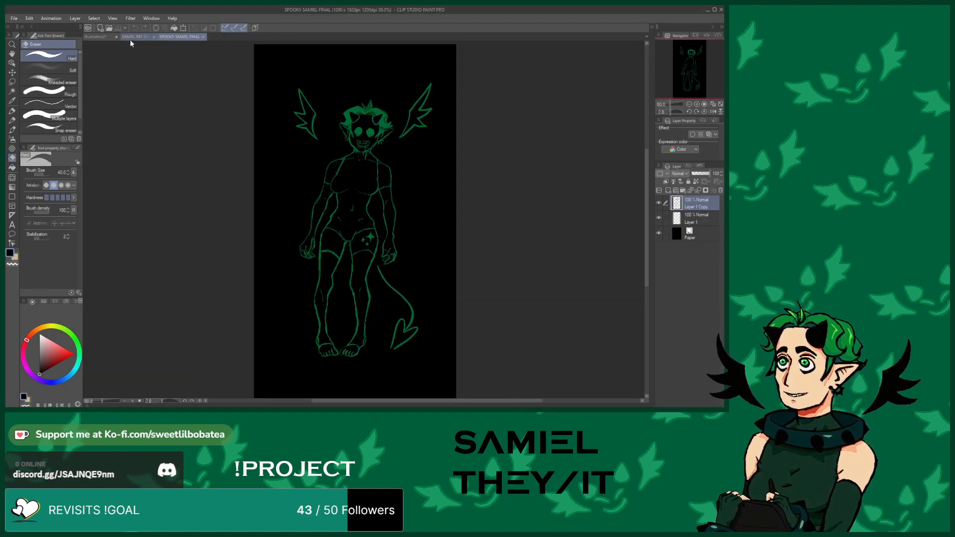
click(102, 37)
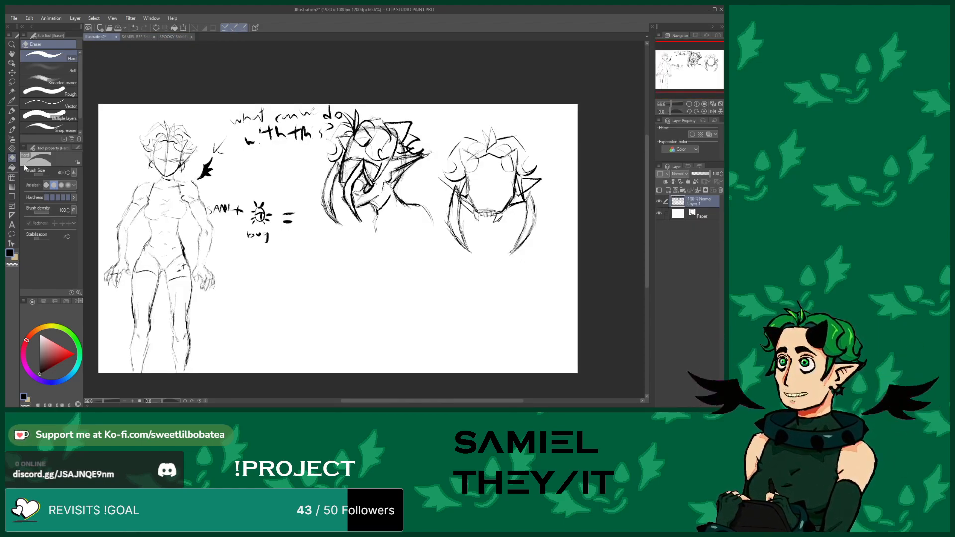
click(12, 129)
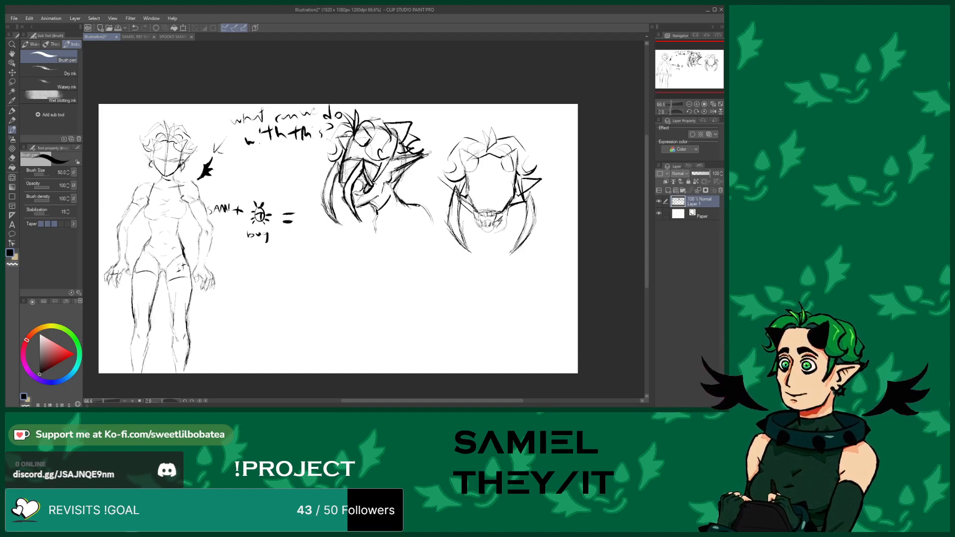
drag(495, 218, 491, 226)
drag(484, 215, 485, 225)
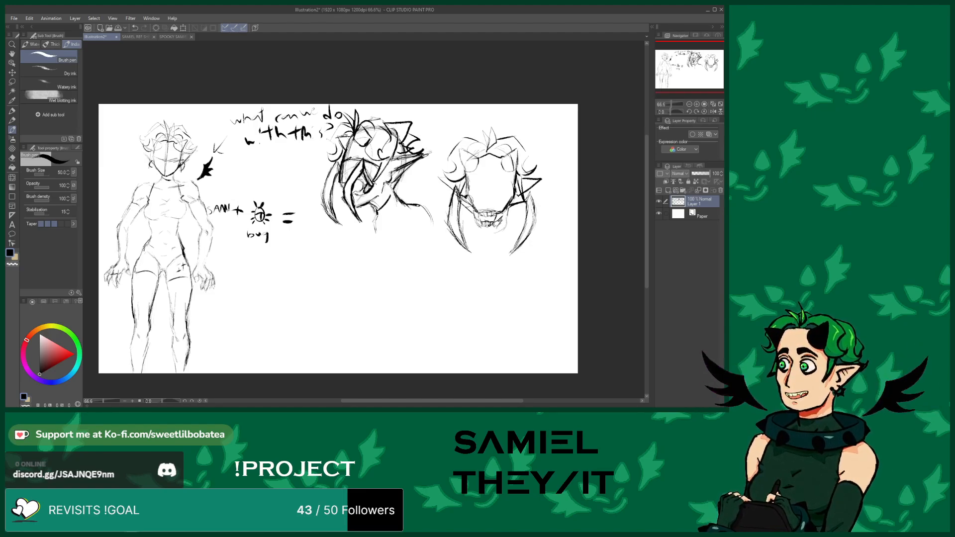
Open the SAMIEL pngtuber document, hide the pumpkin head layer and show the timeline
click(110, 28)
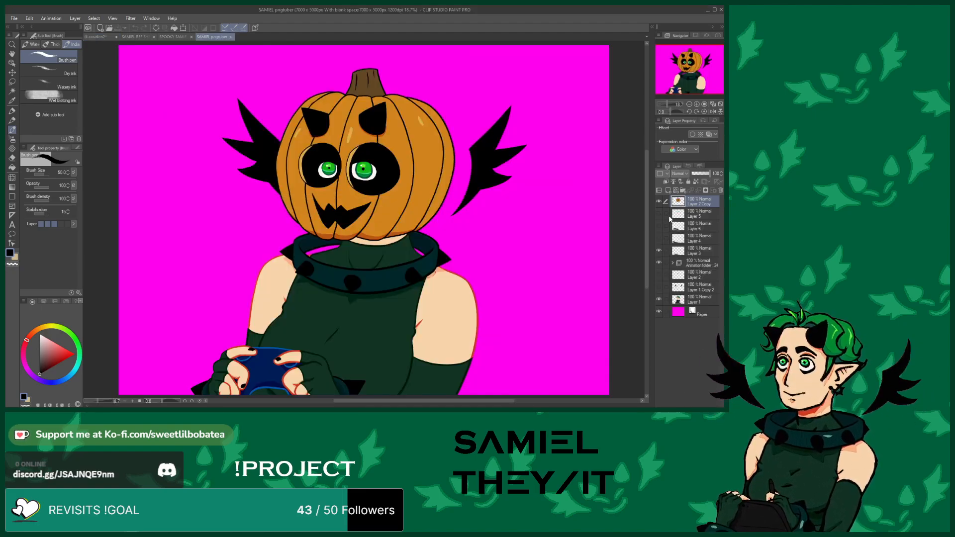
click(659, 203)
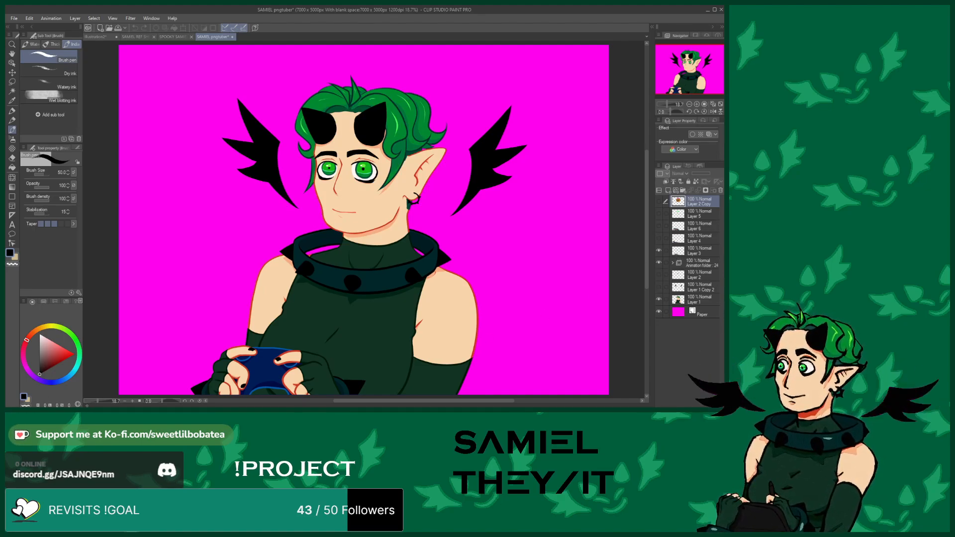
click(87, 406)
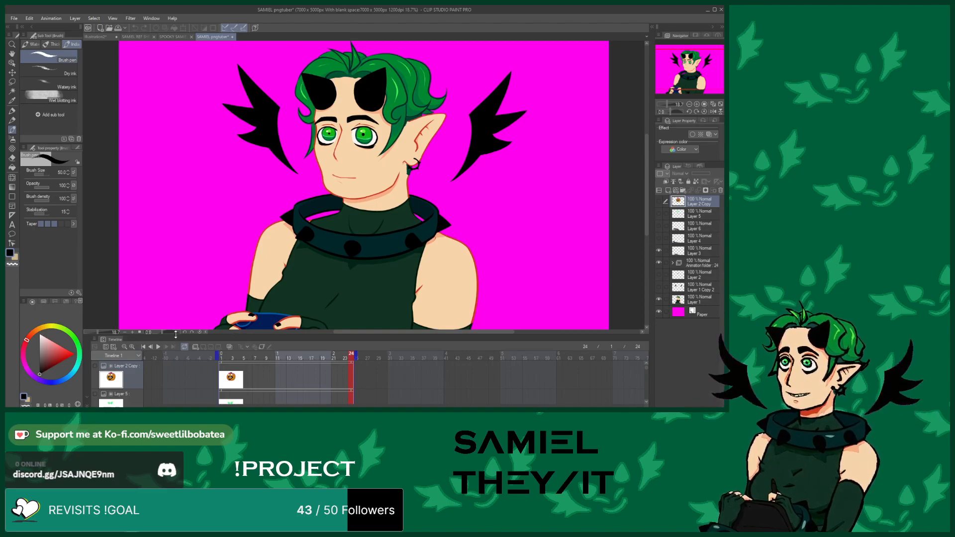
Zoom out and play the pngtuber timeline animation, then stop it
click(715, 106)
scroll(149, 354, down, 1)
click(159, 347)
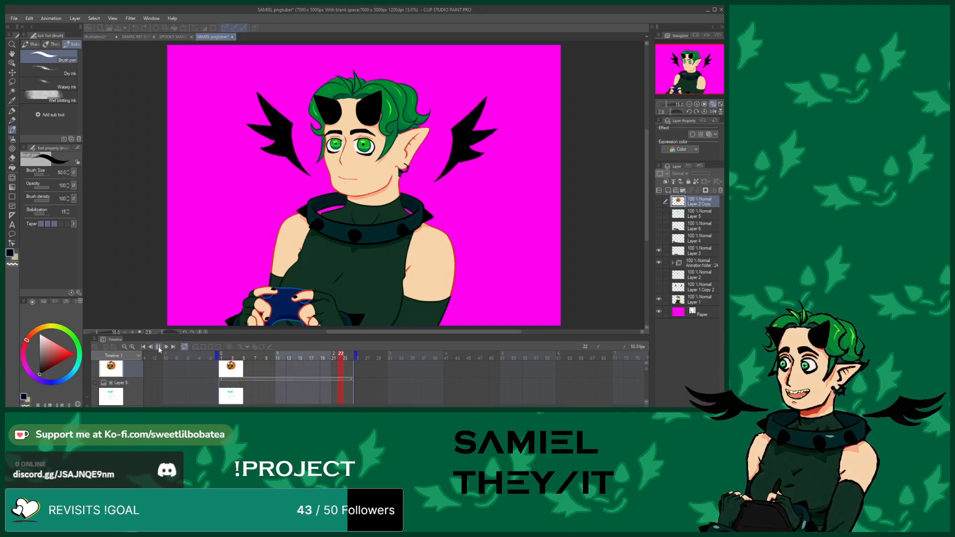
click(158, 346)
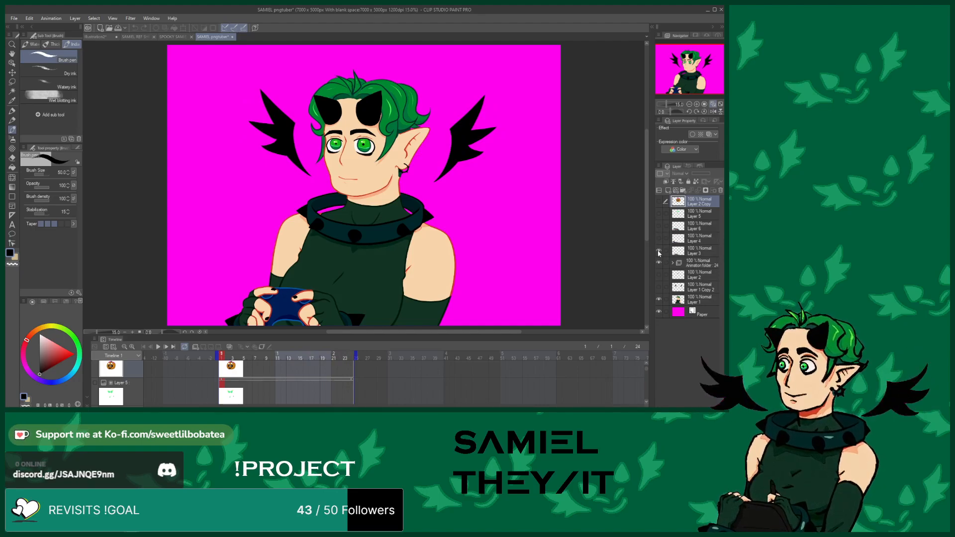
Expand the animation folder and step through its numbered frame layers
click(674, 263)
scroll(686, 301, down, 3)
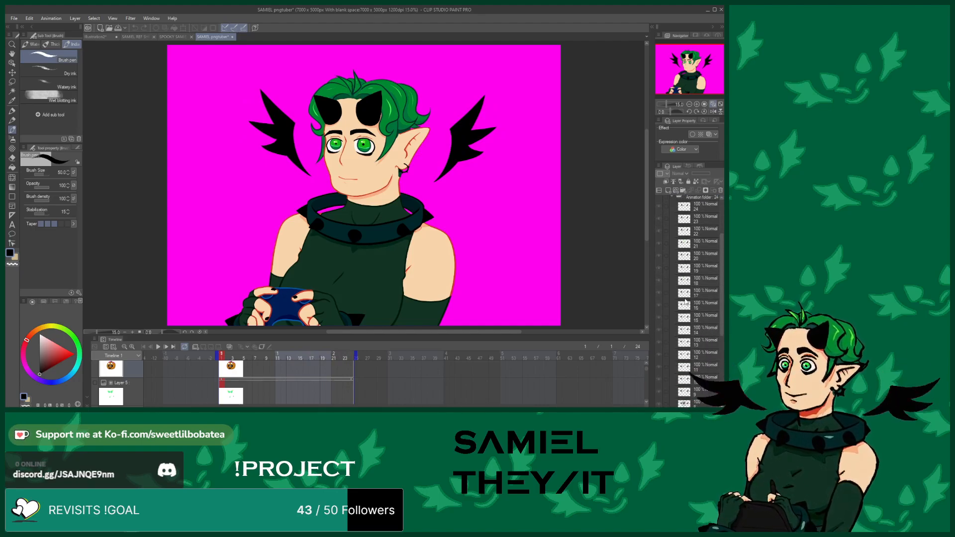
click(684, 272)
click(699, 285)
click(709, 311)
scroll(709, 314, down, 4)
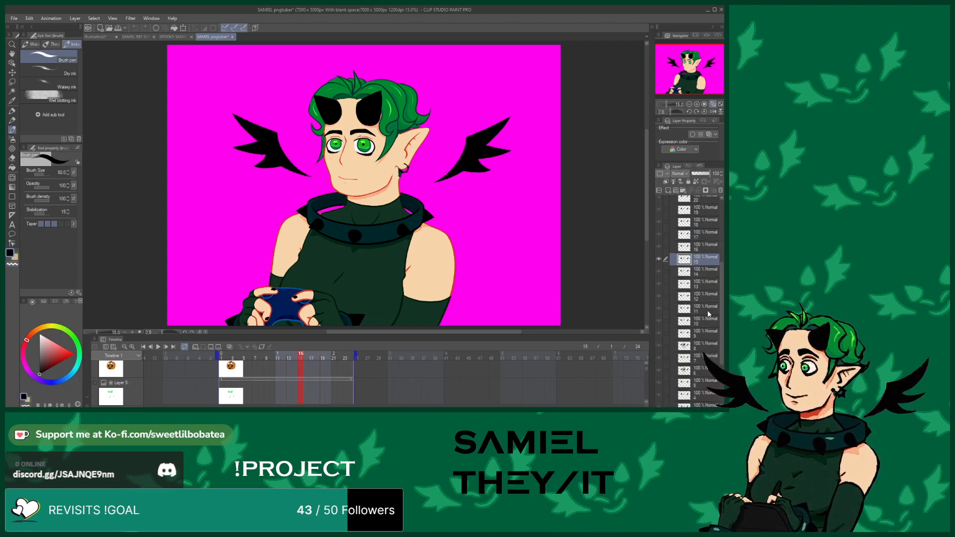
click(709, 313)
click(709, 324)
click(709, 336)
click(701, 359)
click(696, 372)
click(695, 383)
click(695, 370)
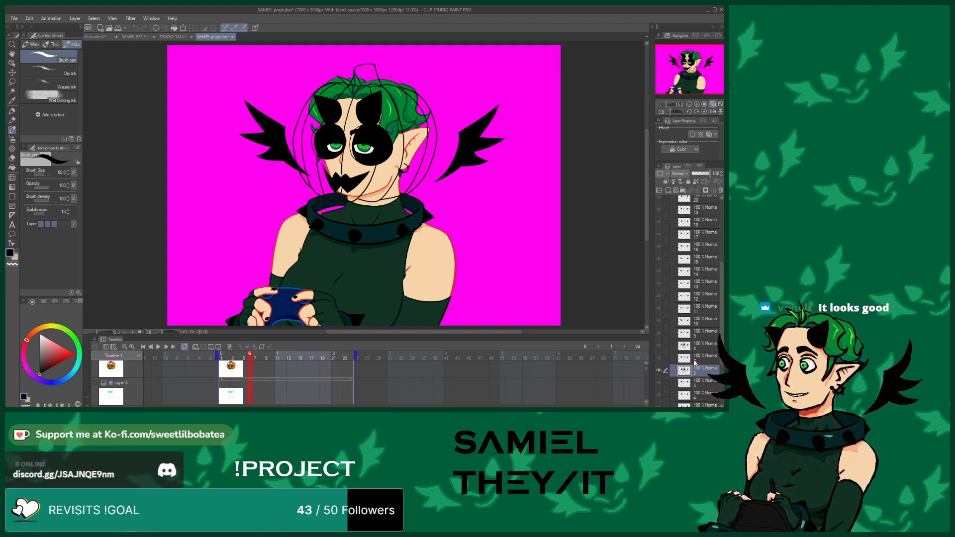
Collapse the animation folder, browse the timeline tracks, and return to the sketch document
scroll(697, 213, up, 10)
click(673, 263)
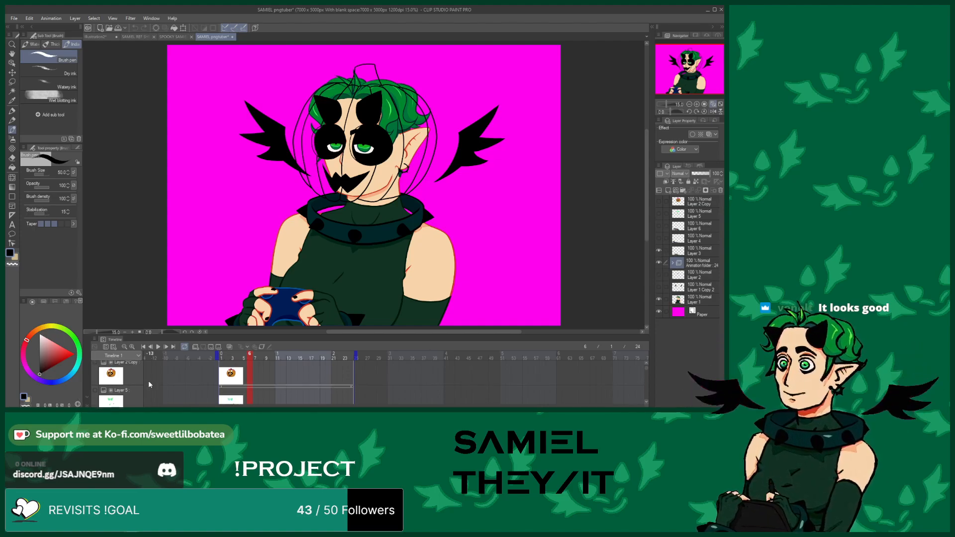
scroll(155, 375, down, 2)
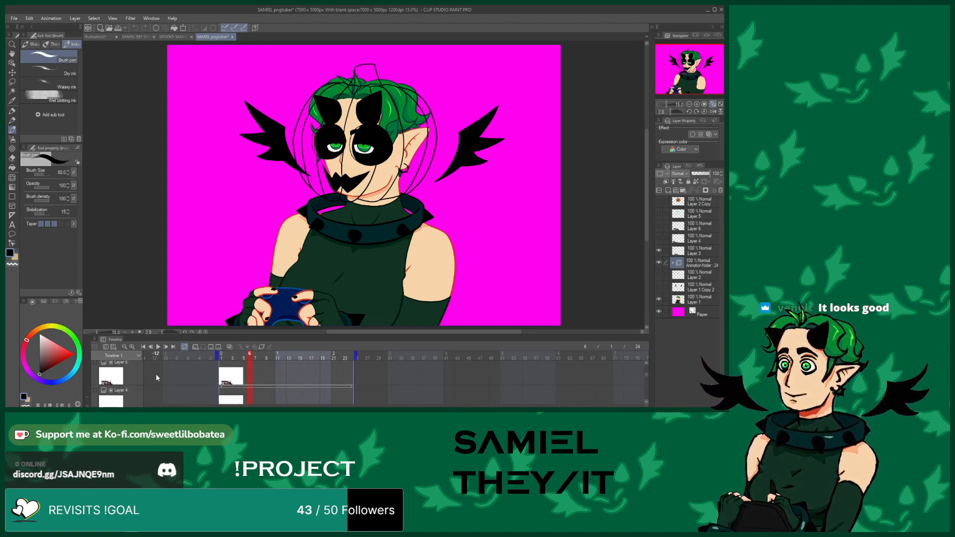
scroll(160, 374, down, 3)
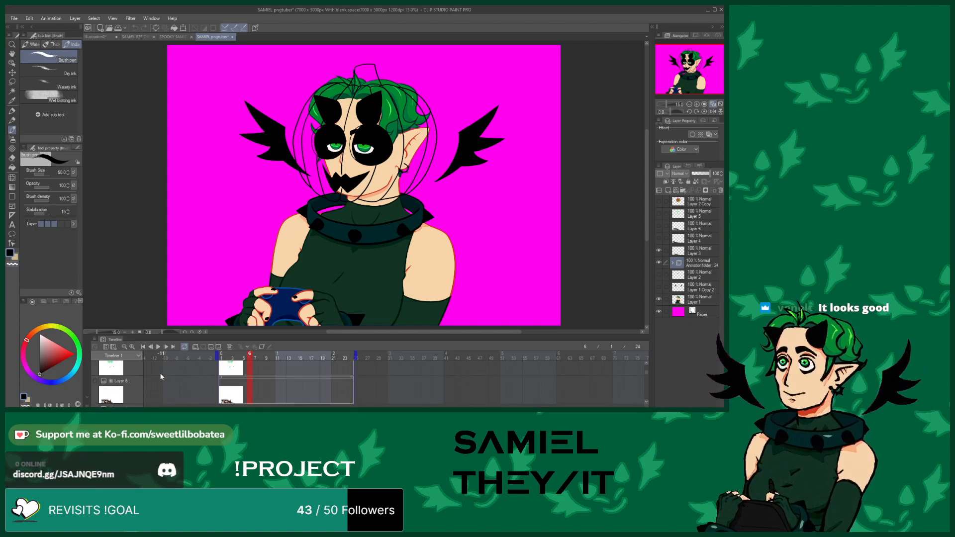
scroll(174, 373, up, 4)
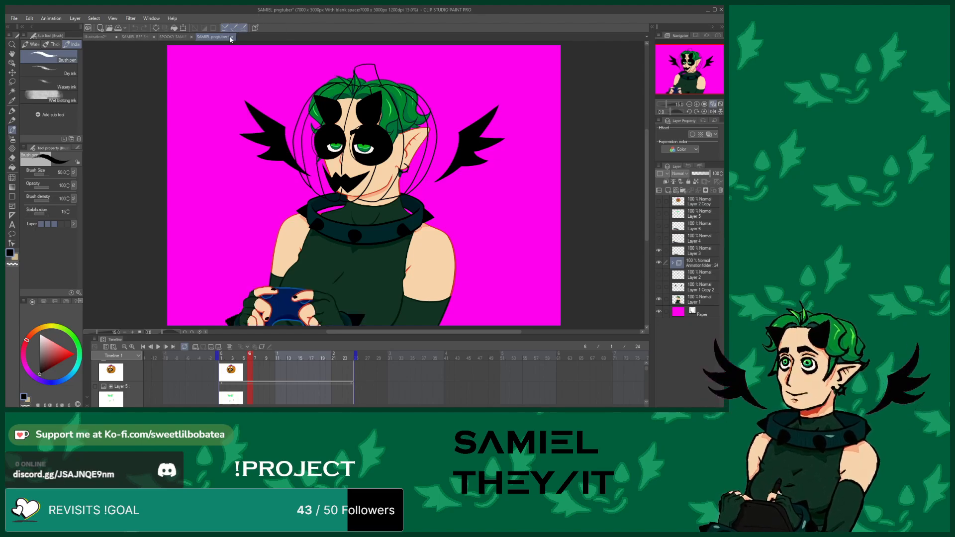
click(373, 159)
click(99, 36)
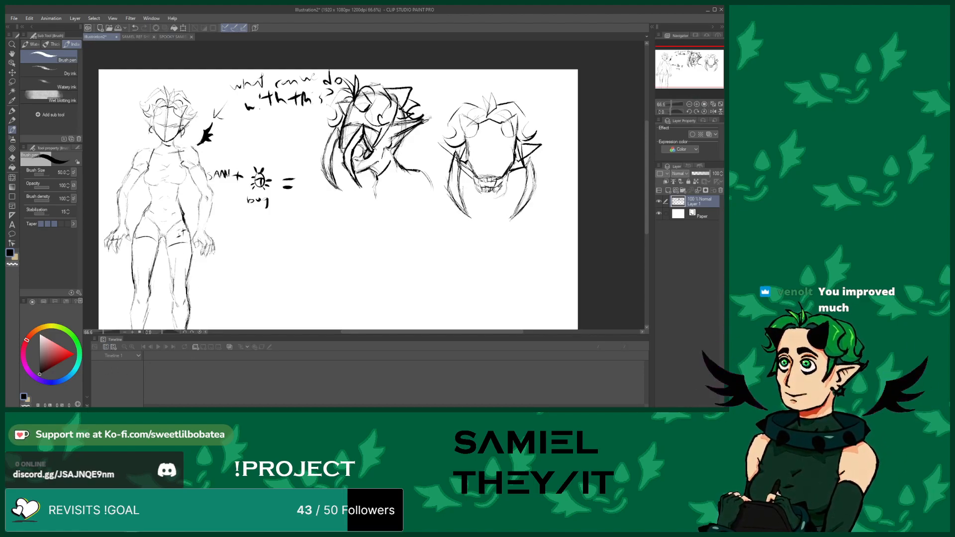
Close the timeline panel and sketch the neck and chest below the middle head
click(87, 406)
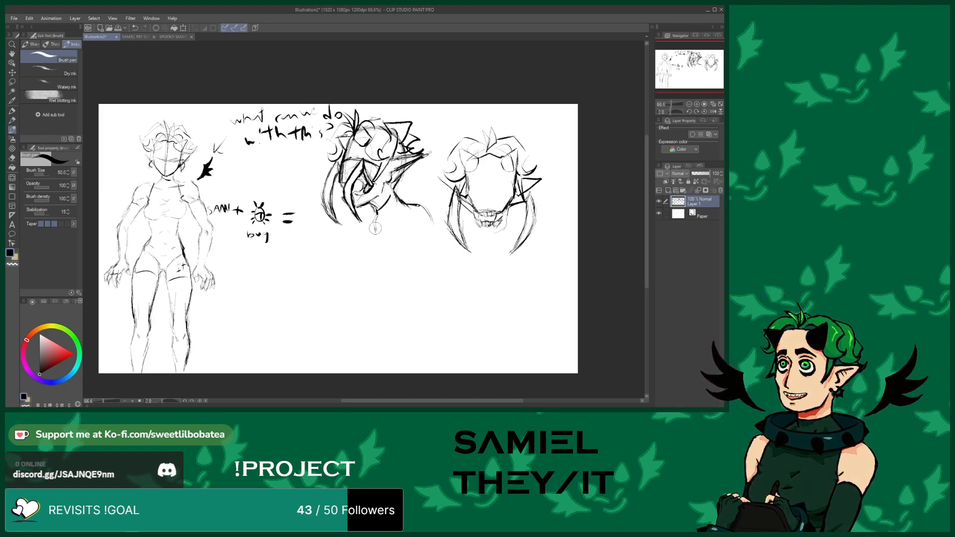
drag(375, 235, 369, 269)
mouse_move(421, 205)
mouse_down()
mouse_move(447, 248)
mouse_move(424, 240)
mouse_move(449, 248)
mouse_up()
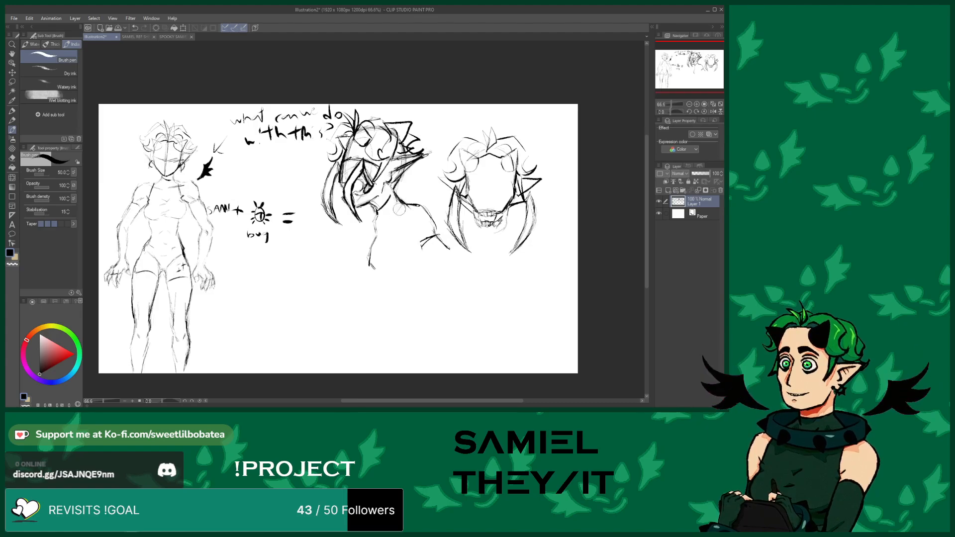
drag(404, 204, 398, 239)
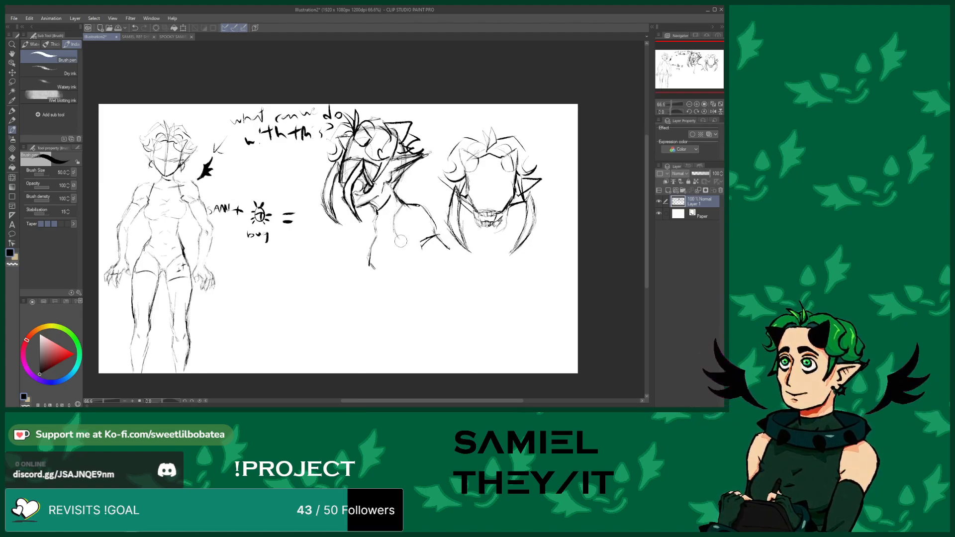
drag(372, 268, 403, 267)
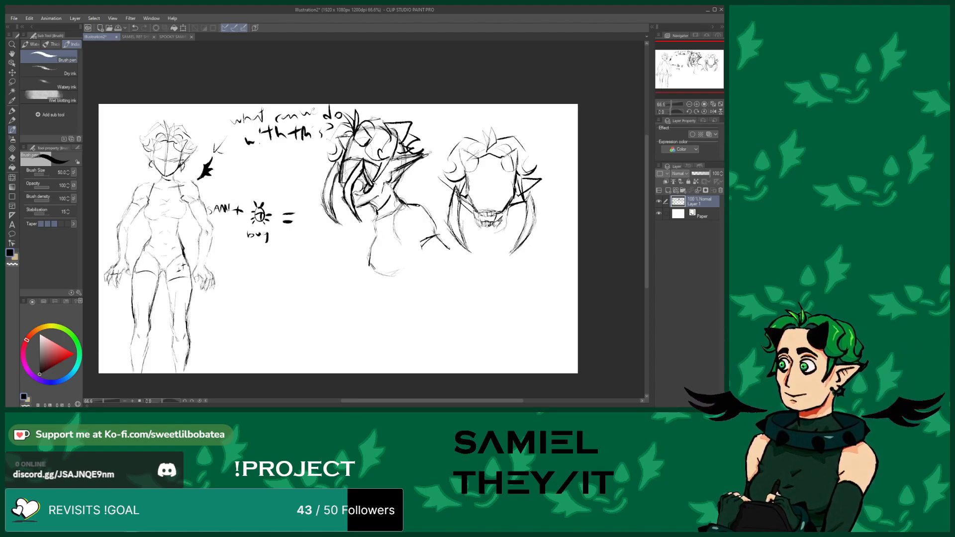
mouse_move(376, 236)
mouse_down()
mouse_move(405, 246)
mouse_move(398, 240)
mouse_move(404, 262)
mouse_move(404, 238)
mouse_move(416, 260)
mouse_up()
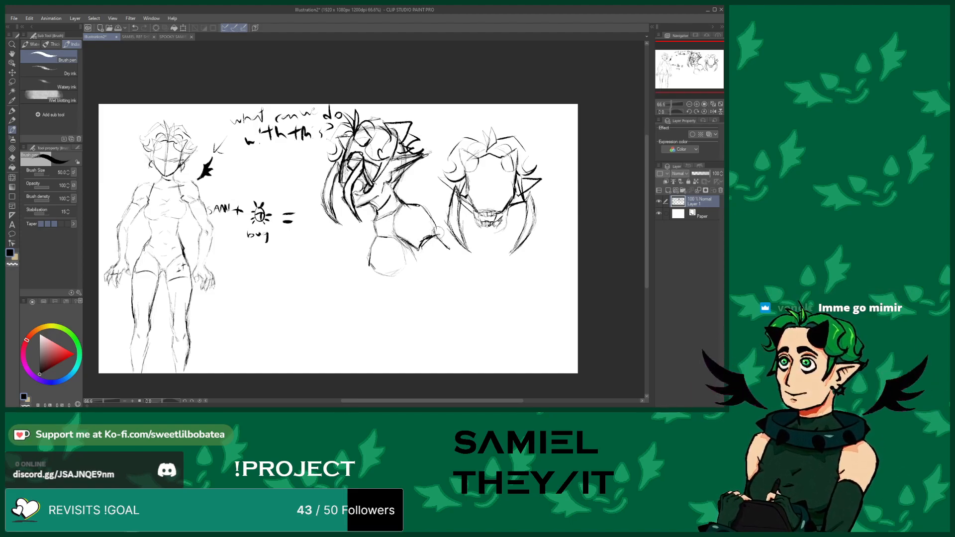
Sketch a bent arm extending down and right from the middle figure's shoulder
mouse_move(441, 243)
mouse_down()
mouse_move(459, 259)
mouse_move(446, 271)
mouse_up()
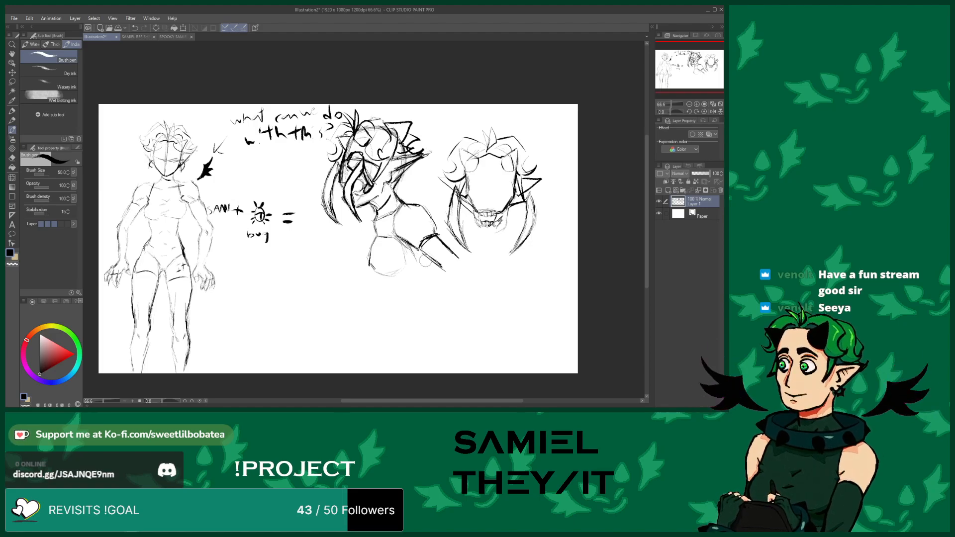
mouse_move(433, 262)
mouse_down()
mouse_move(472, 271)
mouse_move(454, 267)
mouse_move(411, 311)
mouse_up()
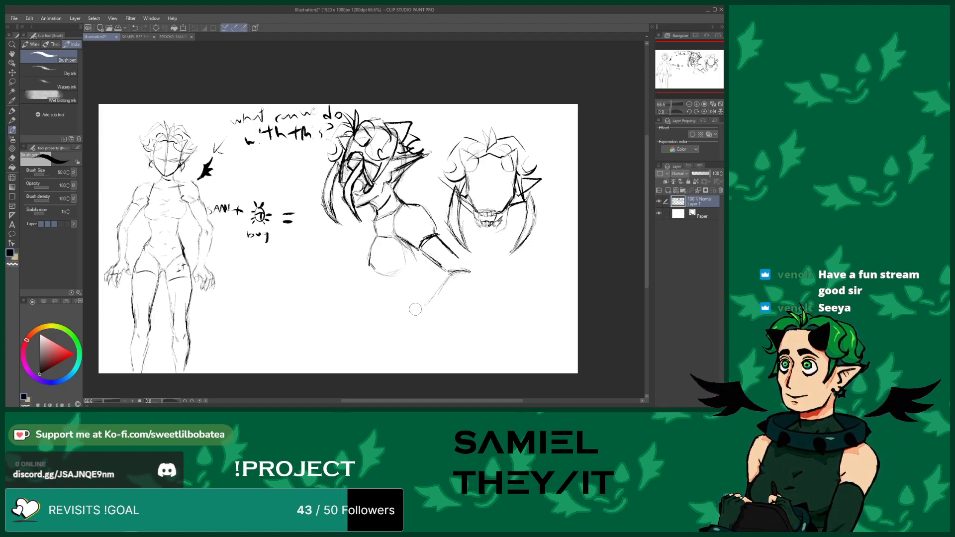
drag(471, 276, 444, 303)
drag(473, 277, 437, 312)
drag(458, 258, 474, 272)
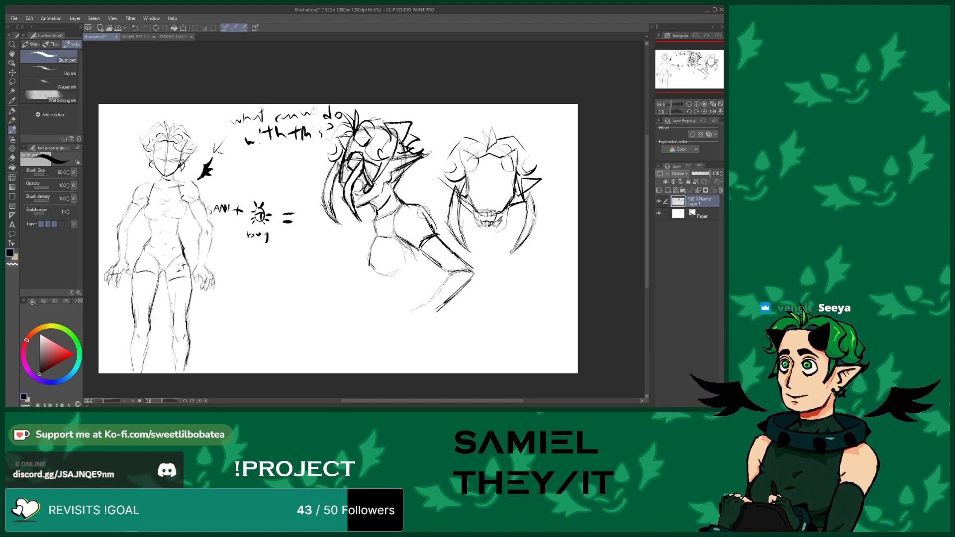
Sketch long limb lines stretching from the middle figure across toward the right head
mouse_move(416, 213)
mouse_down()
mouse_move(401, 231)
mouse_move(411, 242)
mouse_up()
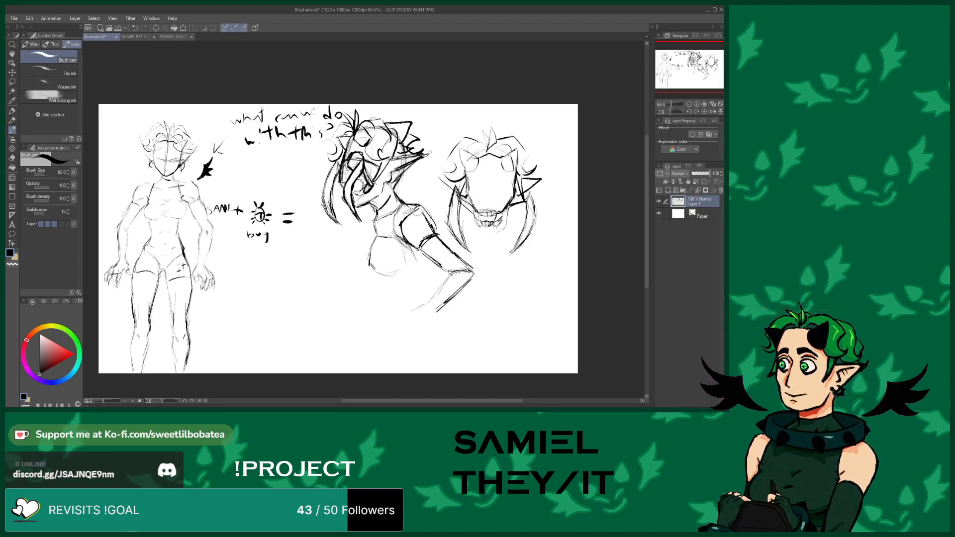
mouse_move(405, 203)
mouse_down()
mouse_move(437, 202)
mouse_move(492, 248)
mouse_up()
mouse_move(444, 205)
mouse_down()
mouse_move(501, 255)
mouse_move(537, 245)
mouse_up()
mouse_move(472, 244)
mouse_down()
mouse_move(524, 277)
mouse_move(527, 268)
mouse_move(476, 255)
mouse_move(497, 277)
mouse_up()
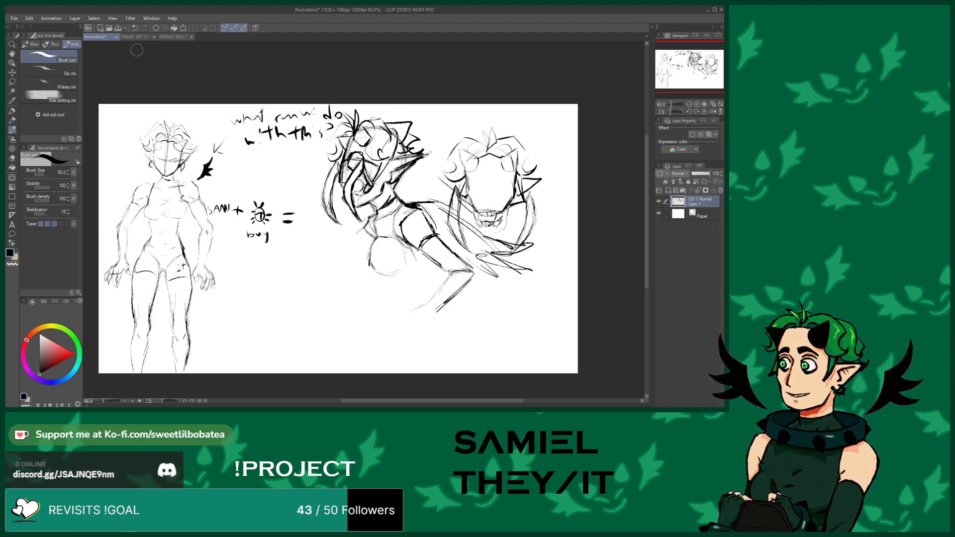
View the 4th creature SAMIEL and SPOOKY SAMIEL FINAL artworks for reference, then return to the sketch
click(110, 28)
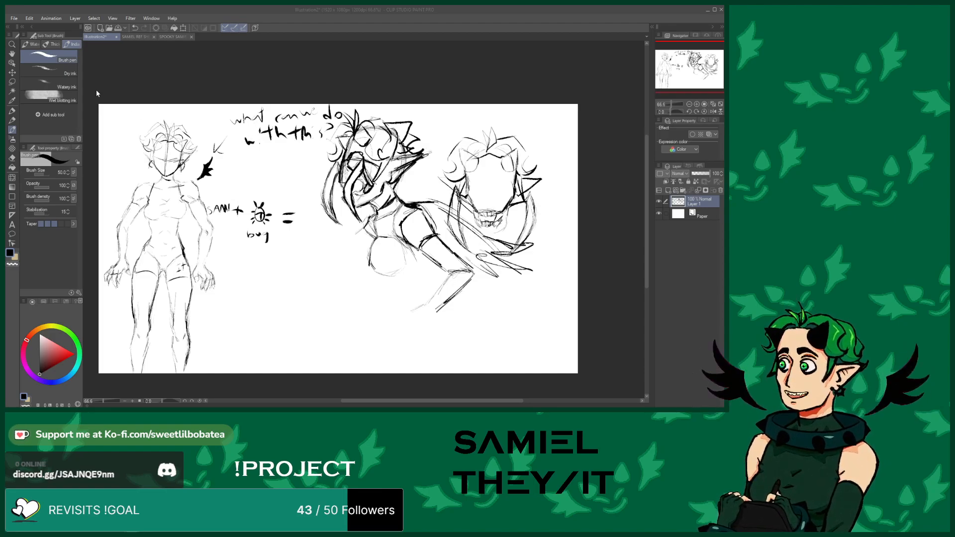
double_click(116, 98)
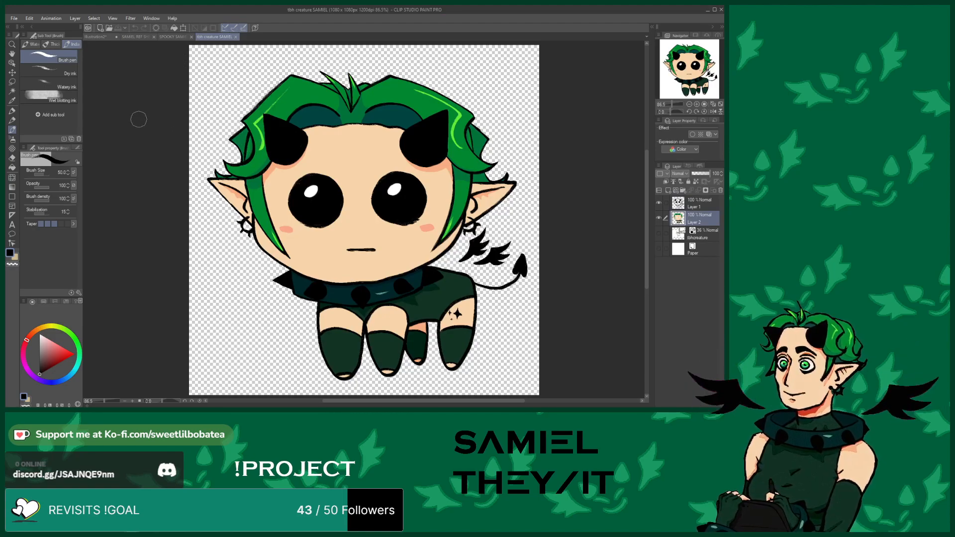
click(235, 38)
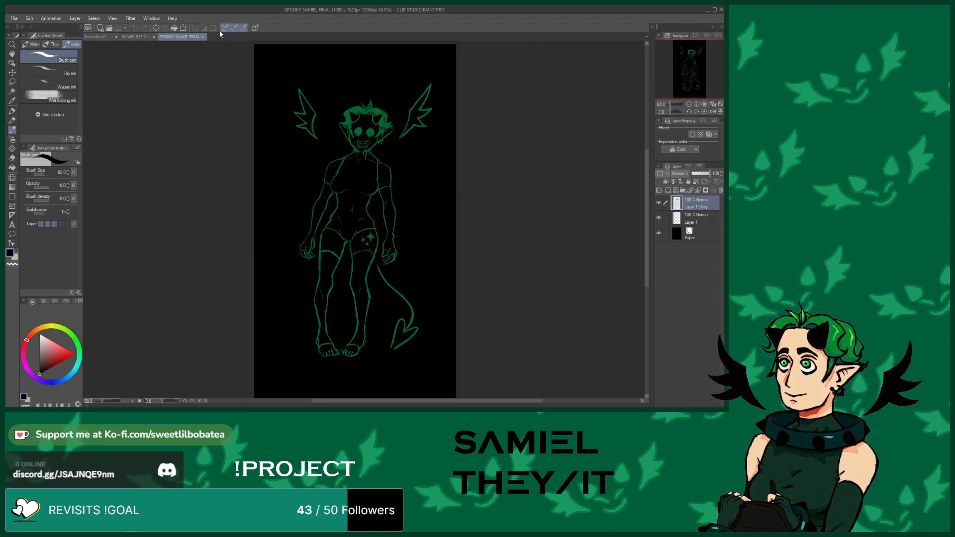
click(98, 37)
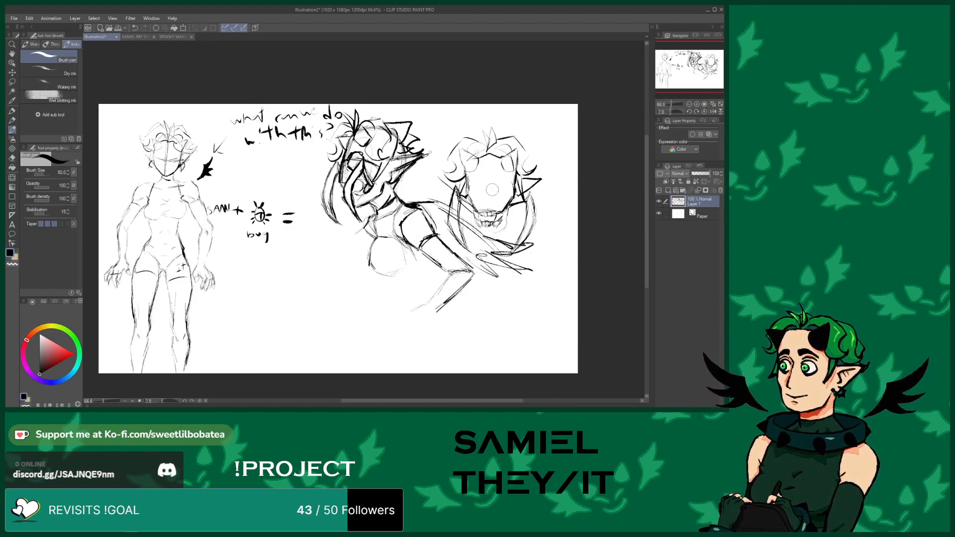
Sketch eye sockets on the right head with the pen and erase a stray line near its jaw
mouse_move(494, 183)
mouse_down()
mouse_move(510, 186)
mouse_move(502, 196)
mouse_move(470, 180)
mouse_move(474, 198)
mouse_move(485, 201)
mouse_move(482, 180)
mouse_up()
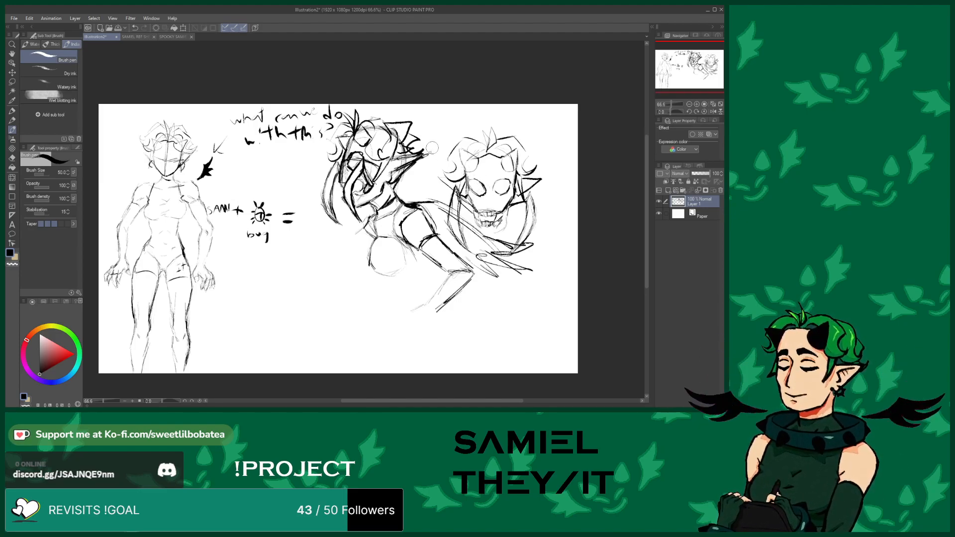
drag(476, 219, 488, 232)
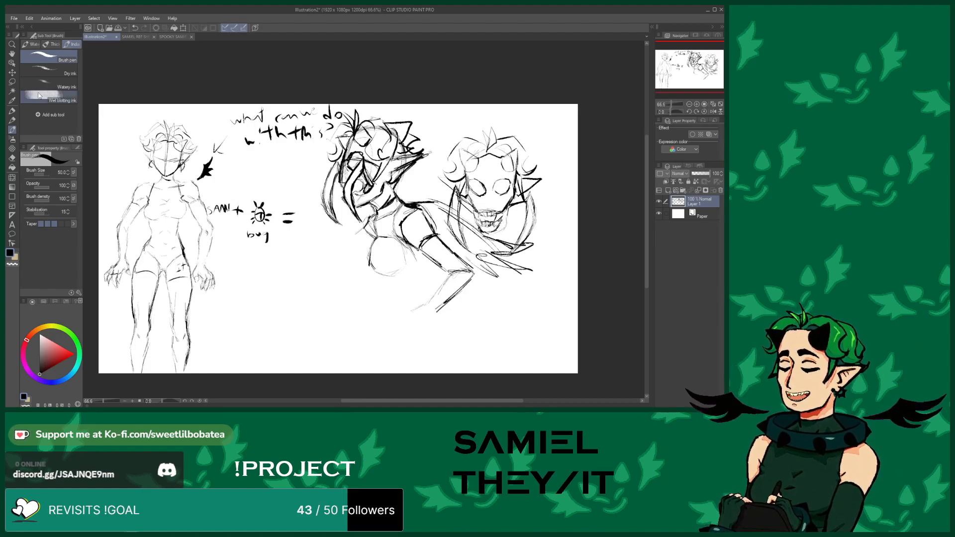
click(11, 150)
click(12, 157)
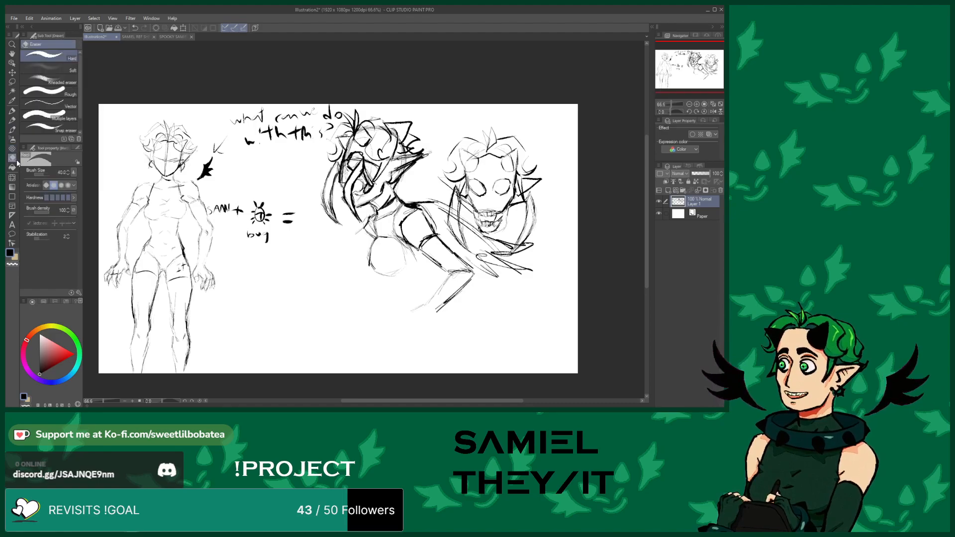
drag(508, 220, 496, 236)
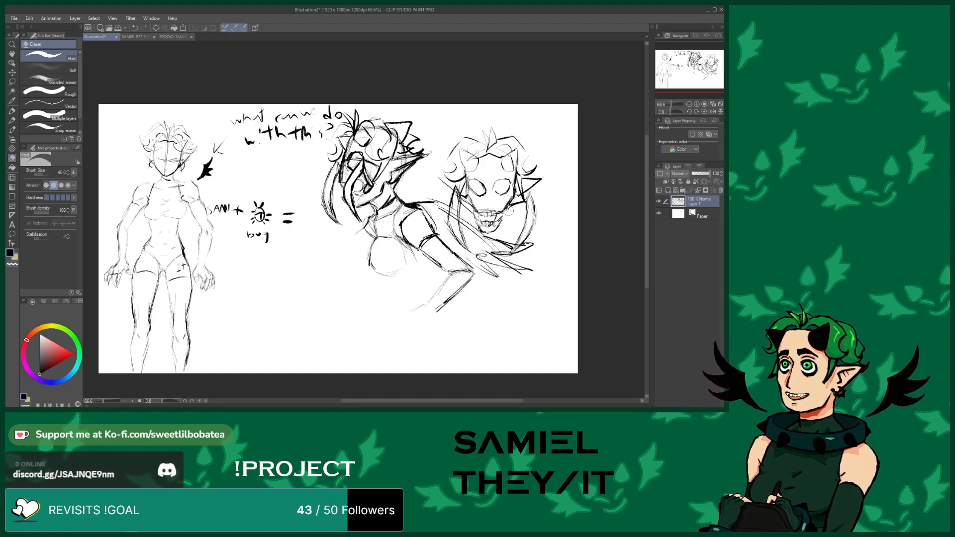
click(12, 129)
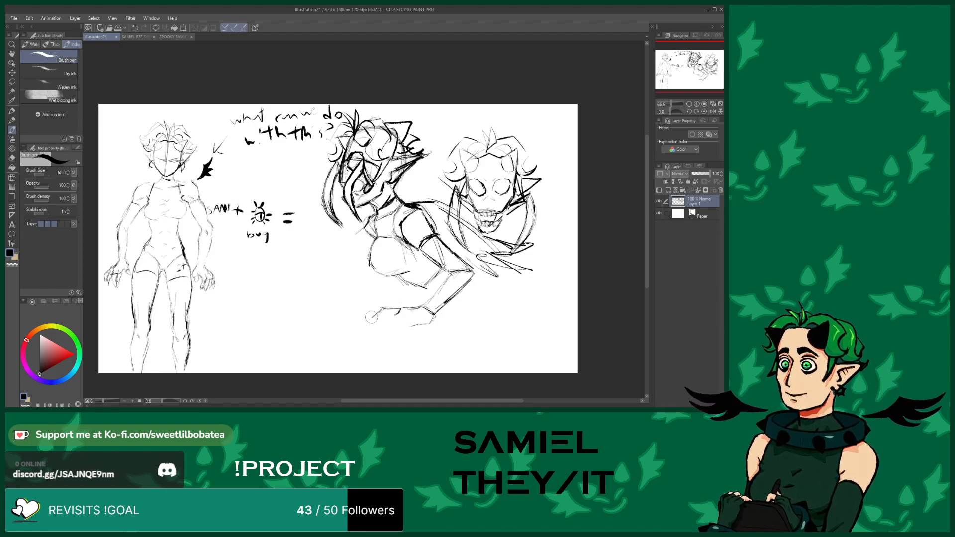
Add a small stroke at the lower hand and erase the long lines crossing the right head
drag(368, 326, 368, 329)
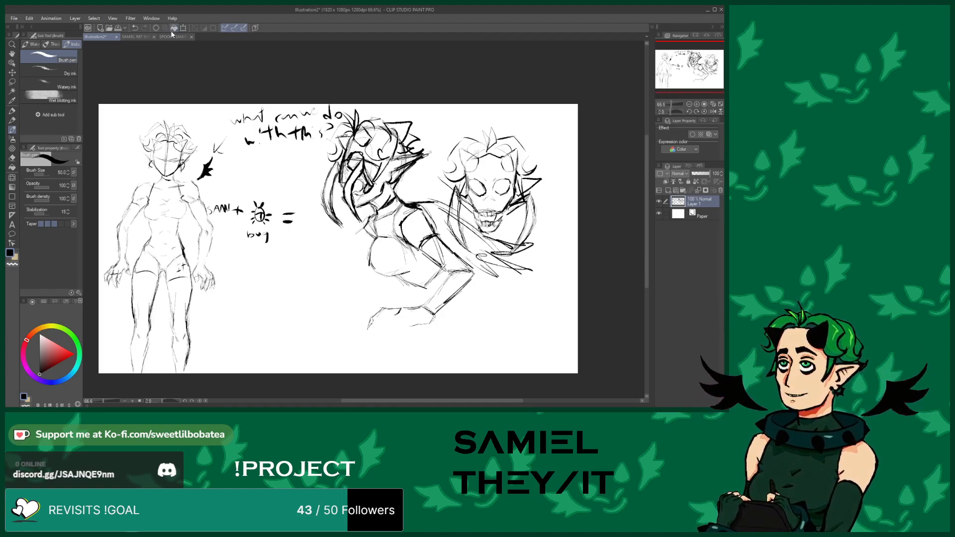
click(12, 158)
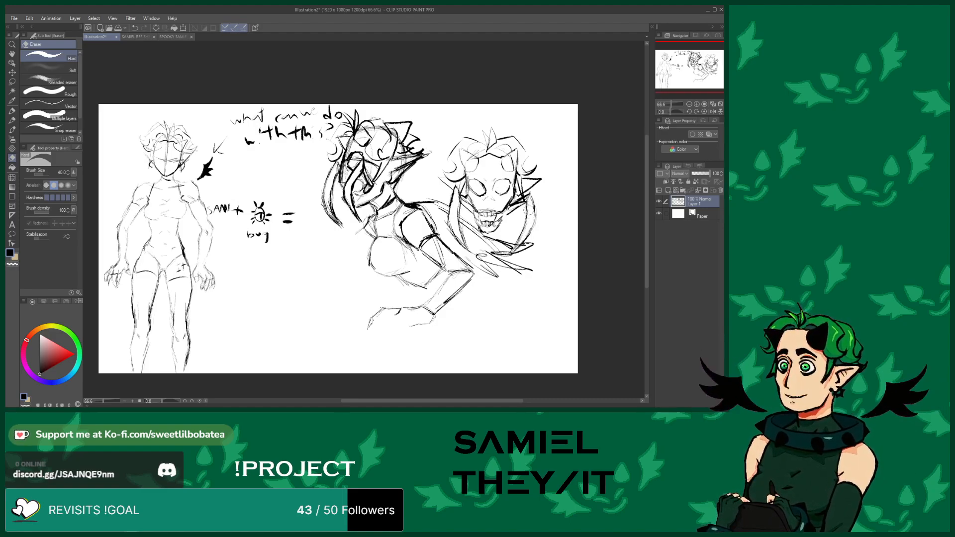
mouse_move(518, 253)
mouse_down()
mouse_move(539, 240)
mouse_move(509, 242)
mouse_move(503, 259)
mouse_move(513, 238)
mouse_move(514, 267)
mouse_up()
mouse_move(514, 267)
mouse_down()
mouse_move(498, 264)
mouse_move(523, 267)
mouse_move(514, 291)
mouse_move(476, 254)
mouse_move(498, 244)
mouse_up()
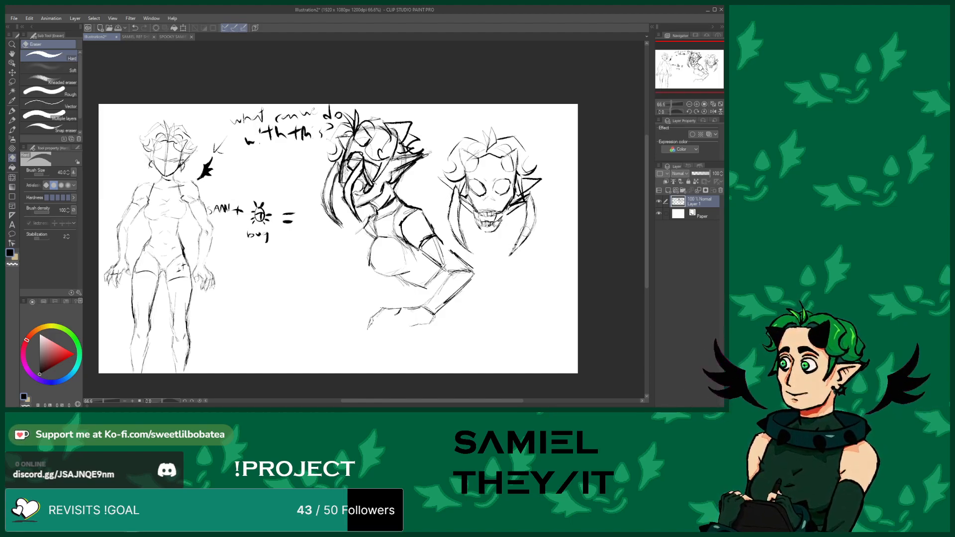
click(12, 129)
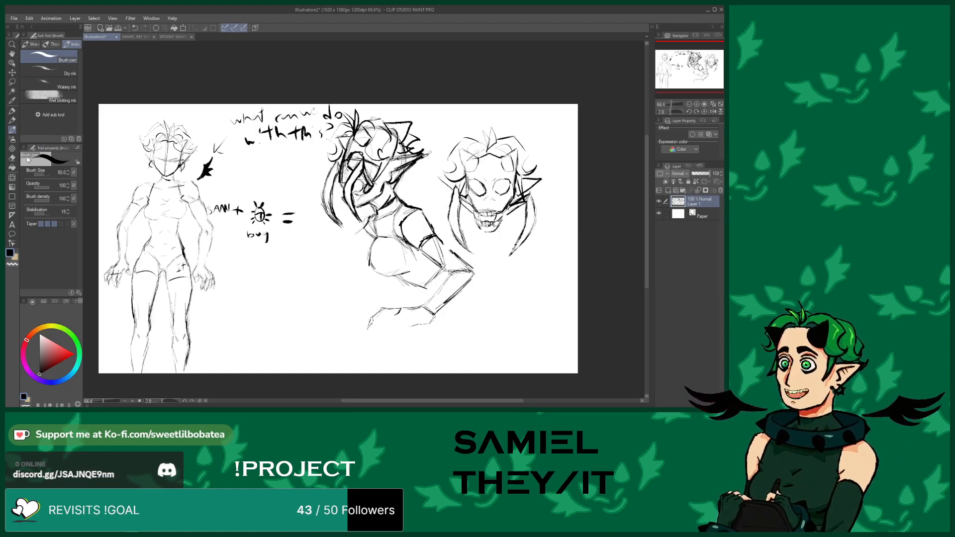
Erase a stroke on the middle figure's face and switch back to the pen
key(e)
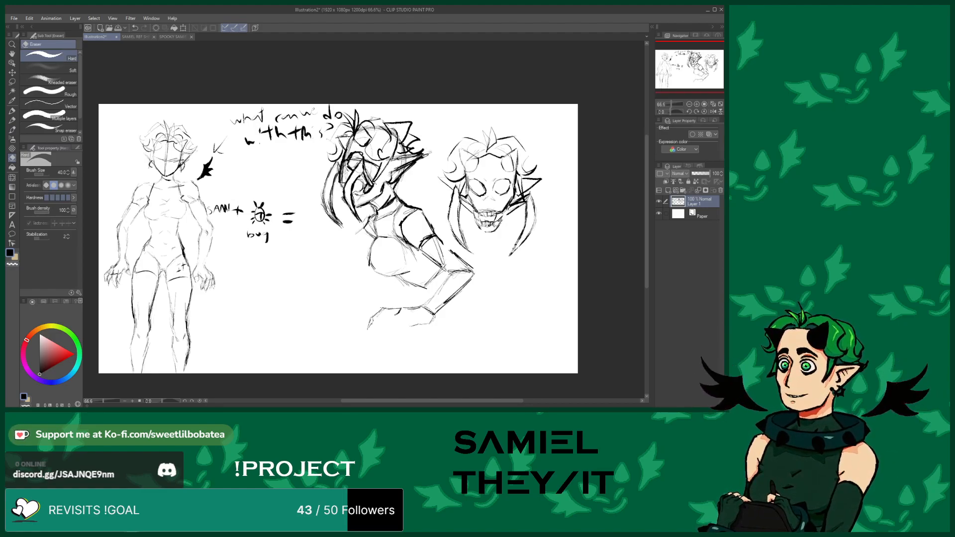
mouse_move(357, 183)
mouse_down()
mouse_move(362, 173)
mouse_move(349, 194)
mouse_move(355, 211)
mouse_move(346, 199)
mouse_up()
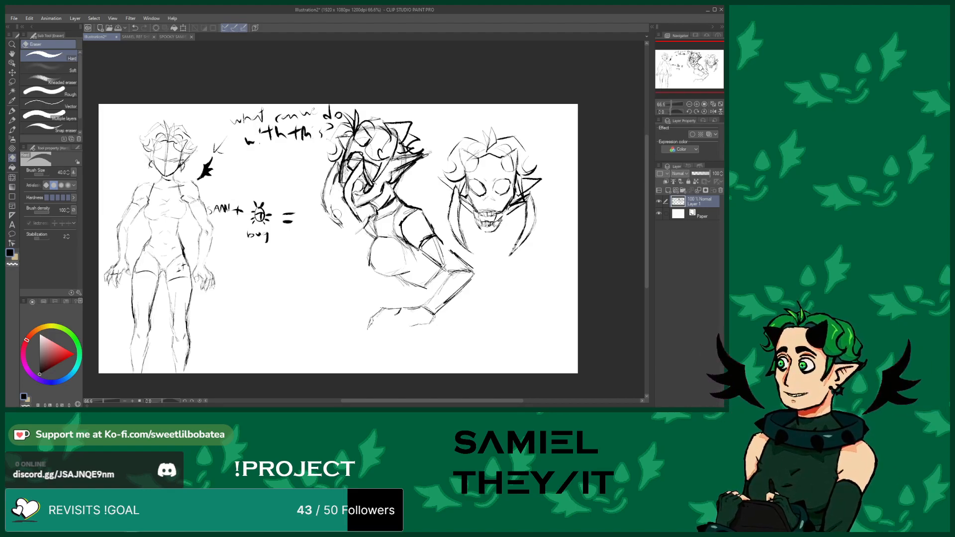
click(12, 129)
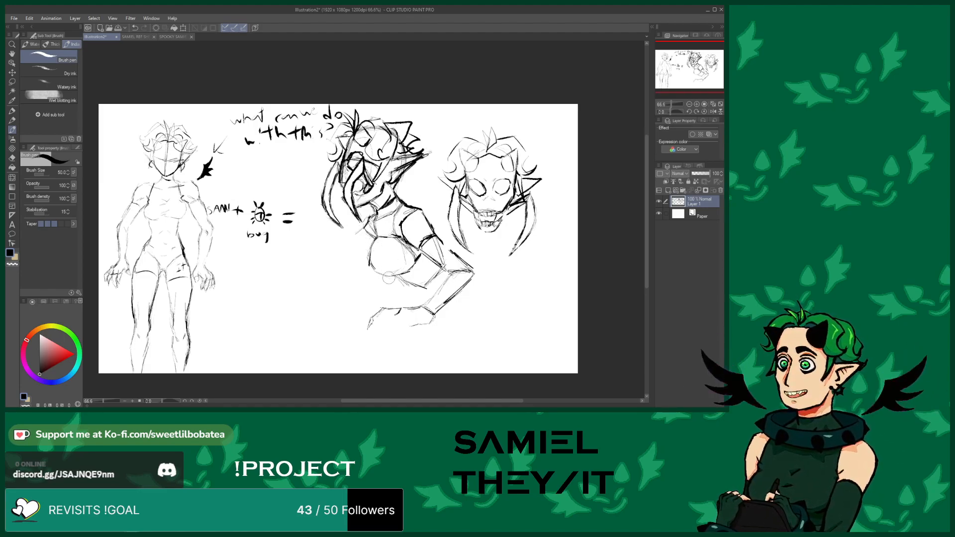
Sketch the middle figure's hips and thigh lines below the torso
mouse_move(380, 242)
mouse_down()
mouse_move(380, 263)
mouse_move(392, 274)
mouse_move(384, 279)
mouse_up()
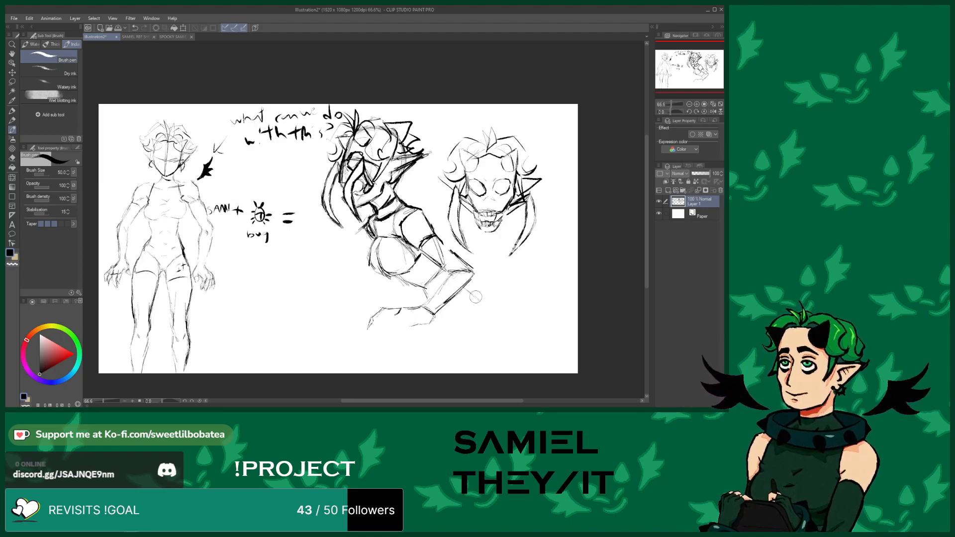
mouse_move(465, 285)
mouse_down()
mouse_move(496, 321)
mouse_move(448, 326)
mouse_move(440, 317)
mouse_move(443, 341)
mouse_move(445, 329)
mouse_up()
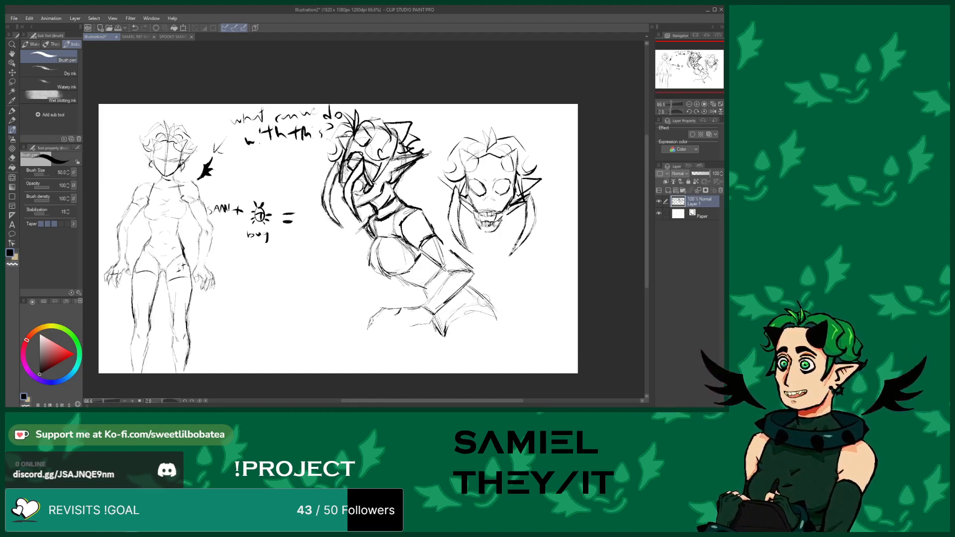
drag(495, 321, 480, 371)
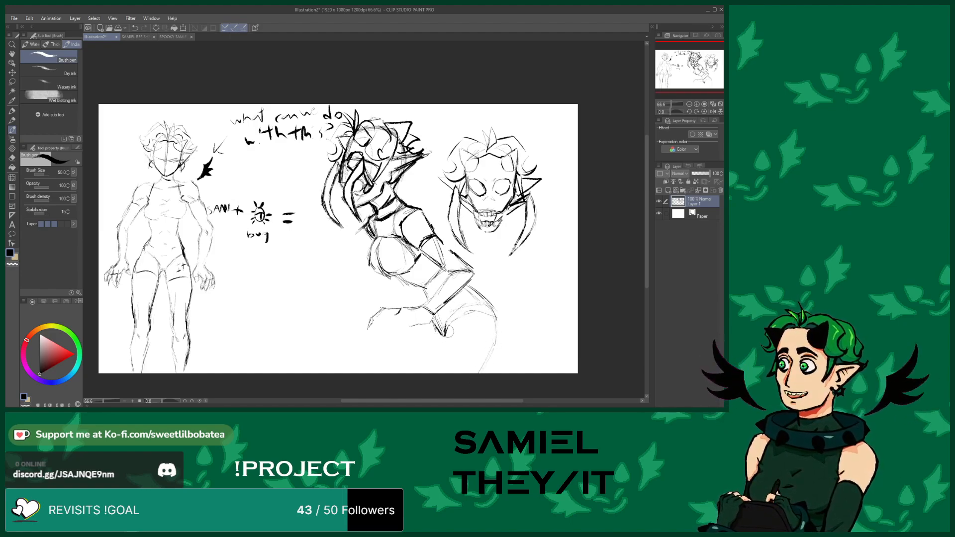
mouse_move(433, 368)
mouse_down()
mouse_move(443, 336)
mouse_move(442, 345)
mouse_move(481, 357)
mouse_up()
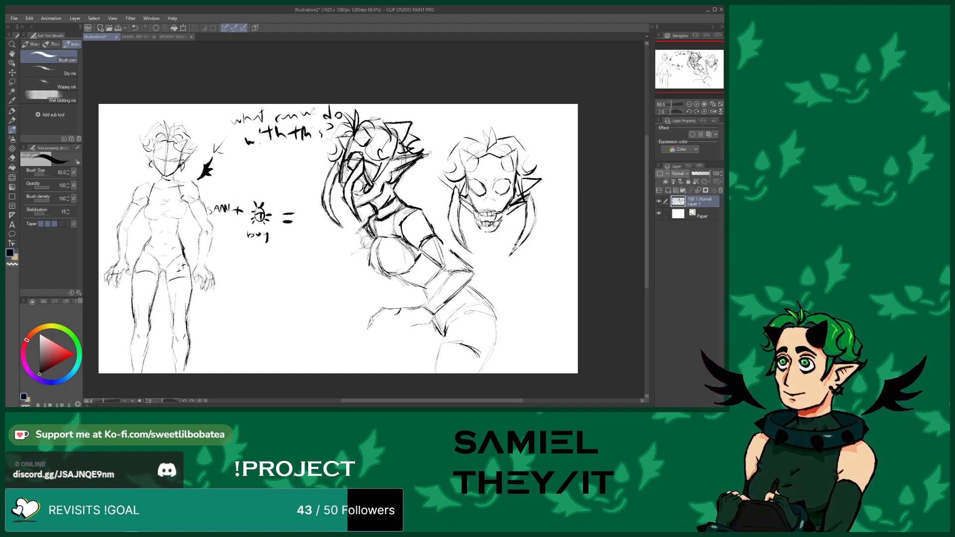
Sketch an arm reaching left to touch the full-body figure's hand, and add claws and a hair strand
mouse_move(335, 264)
mouse_down()
mouse_move(318, 254)
mouse_move(319, 273)
mouse_move(313, 253)
mouse_move(327, 268)
mouse_move(316, 276)
mouse_move(311, 256)
mouse_move(355, 237)
mouse_move(334, 259)
mouse_move(355, 251)
mouse_move(295, 261)
mouse_up()
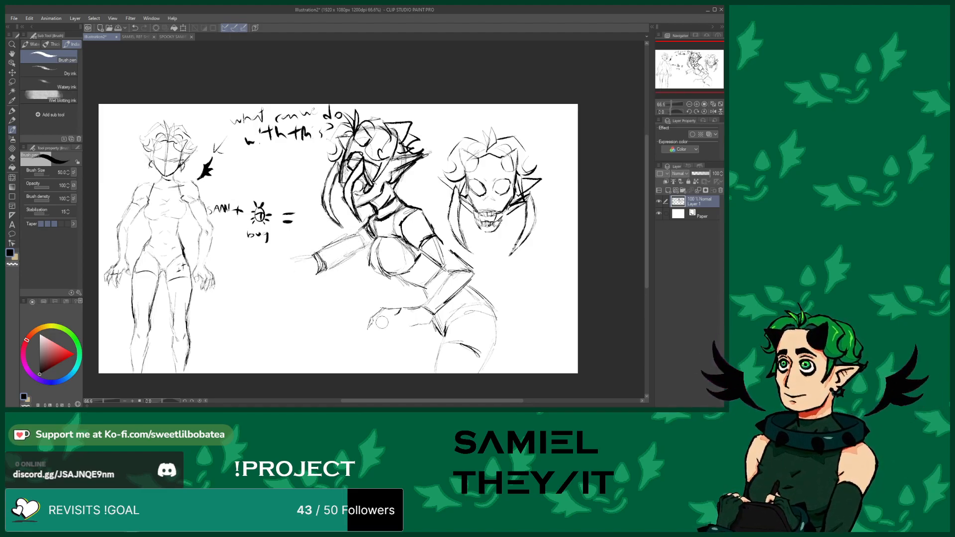
mouse_move(391, 319)
mouse_down()
mouse_move(369, 339)
mouse_move(373, 316)
mouse_move(387, 306)
mouse_move(409, 333)
mouse_move(391, 308)
mouse_move(365, 347)
mouse_move(392, 337)
mouse_up()
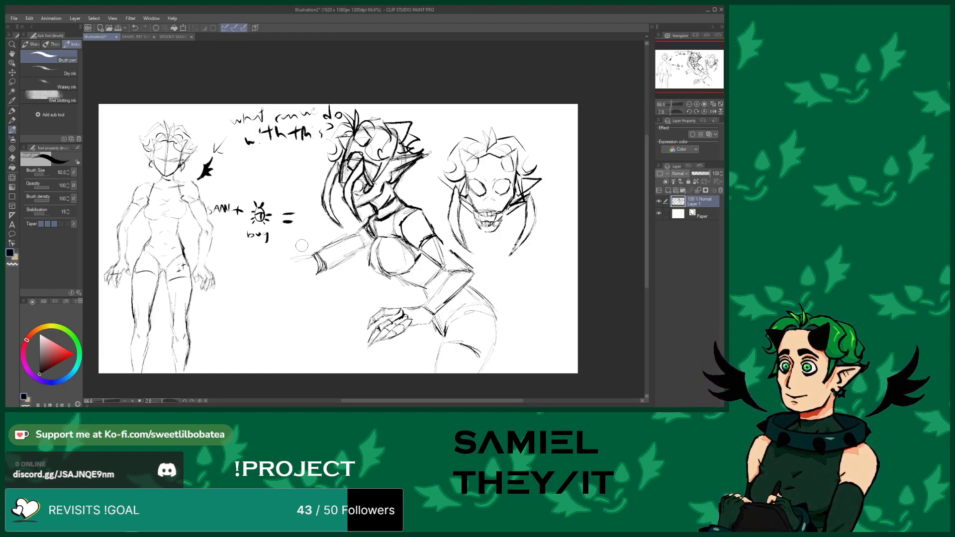
mouse_move(254, 264)
mouse_down()
mouse_move(228, 258)
mouse_move(238, 266)
mouse_move(246, 256)
mouse_move(240, 269)
mouse_move(261, 271)
mouse_move(242, 255)
mouse_up()
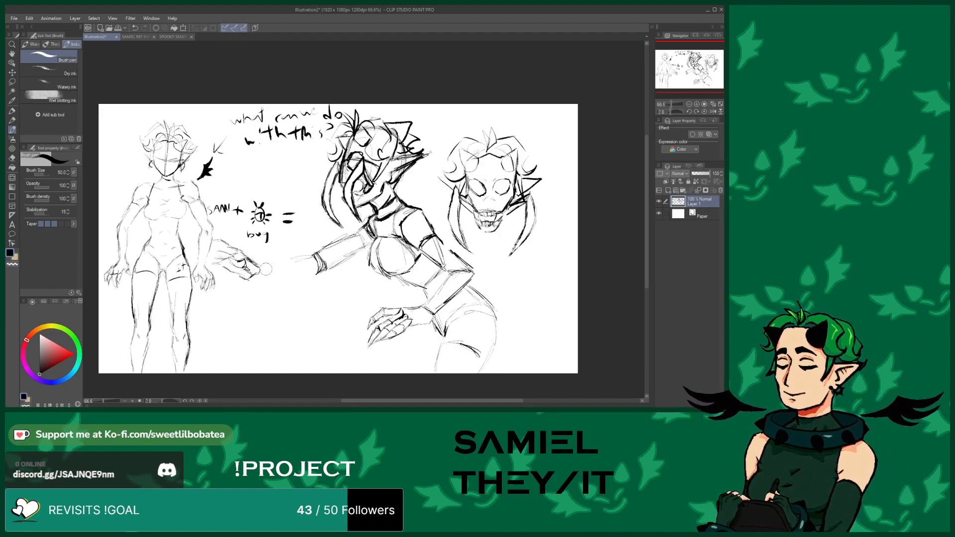
drag(264, 266, 308, 254)
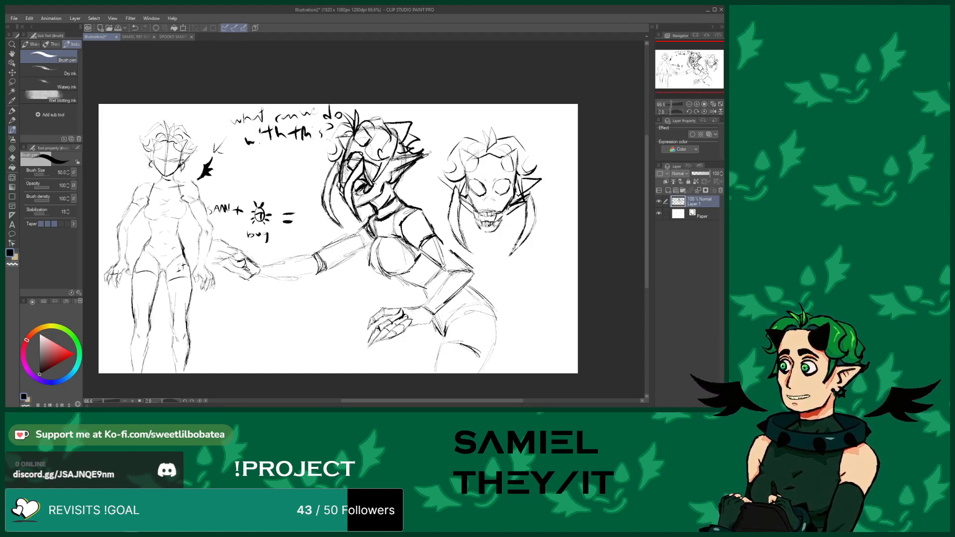
mouse_move(375, 117)
mouse_down()
mouse_move(389, 131)
mouse_move(381, 153)
mouse_move(393, 151)
mouse_up()
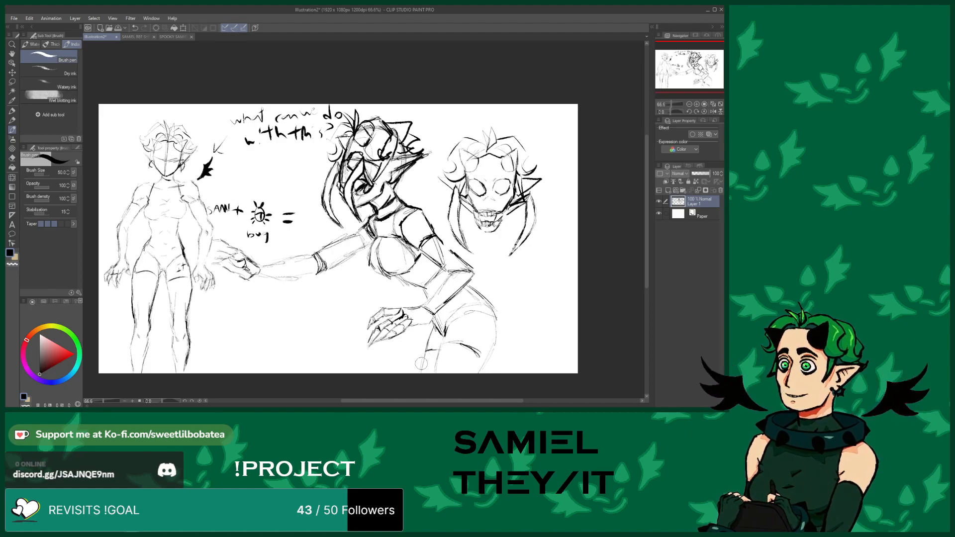
Sketch the middle figure's leg lines below the hips
mouse_move(486, 355)
mouse_down()
mouse_move(480, 373)
mouse_move(499, 328)
mouse_move(493, 304)
mouse_up()
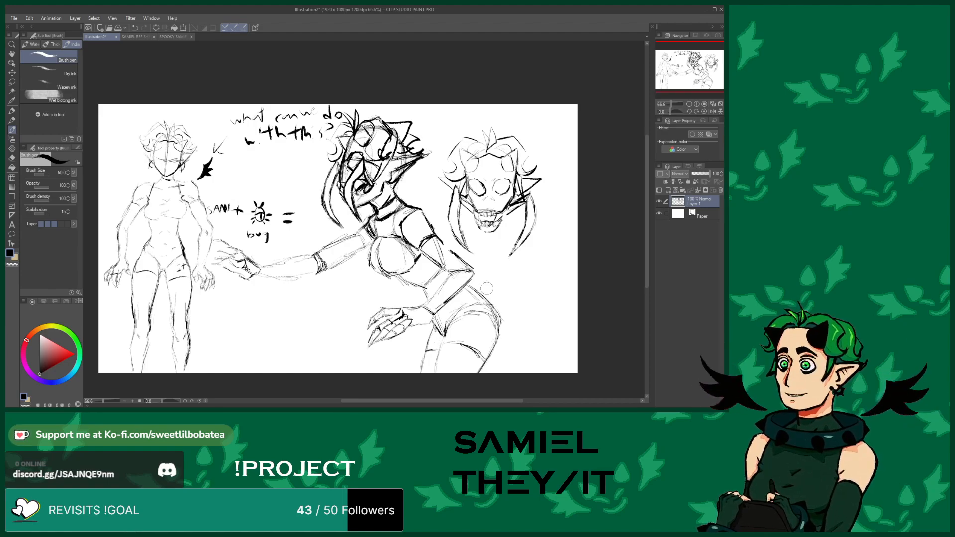
mouse_move(491, 300)
mouse_down()
mouse_move(526, 323)
mouse_move(557, 368)
mouse_up()
click(134, 28)
click(134, 29)
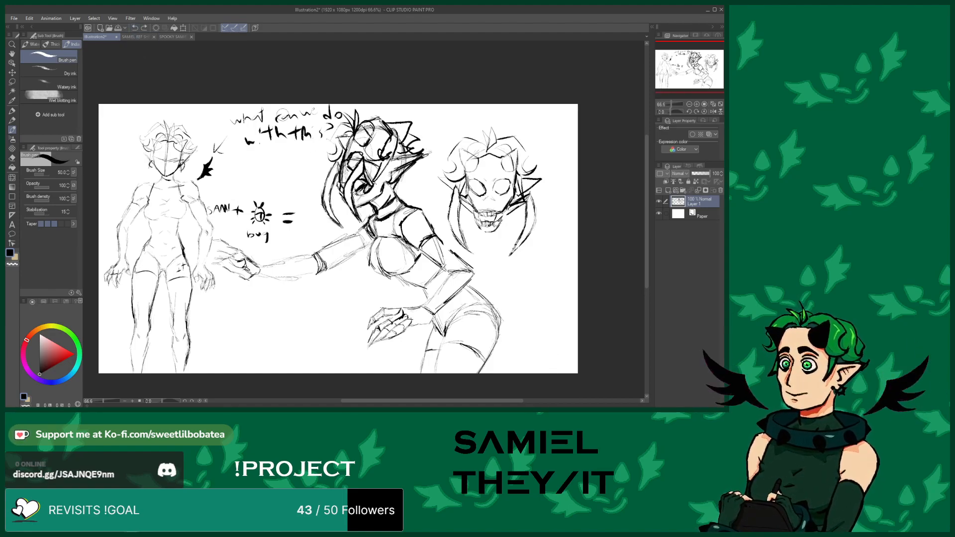
mouse_move(545, 141)
mouse_down()
mouse_move(554, 122)
mouse_move(575, 116)
mouse_up()
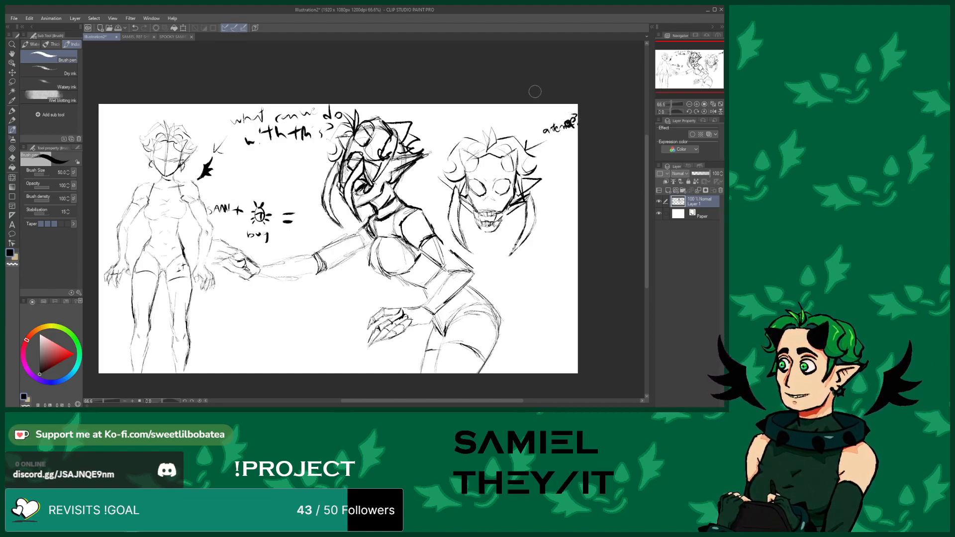
click(12, 157)
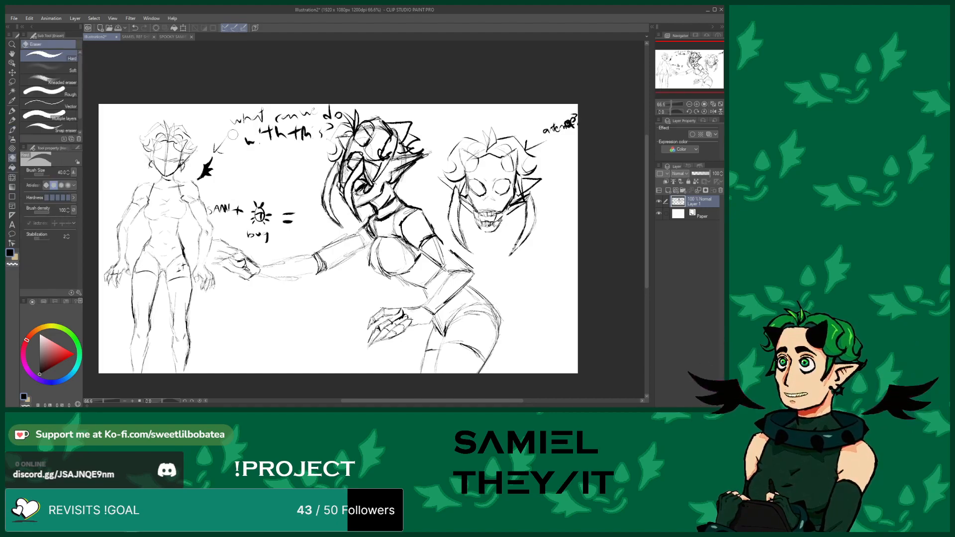
mouse_move(547, 129)
mouse_down()
mouse_move(535, 126)
mouse_move(577, 120)
mouse_move(566, 122)
mouse_up()
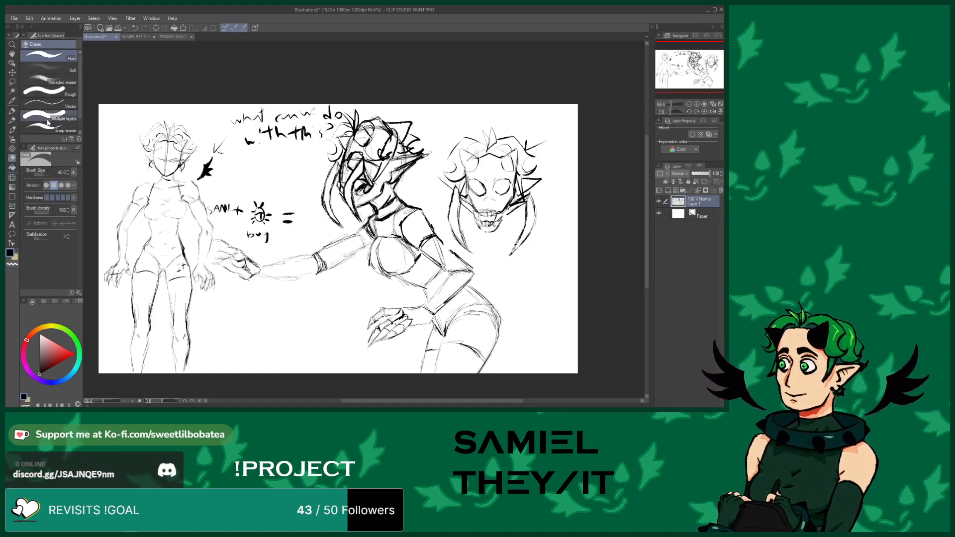
Write the note "antenna?" beside the right head
click(12, 129)
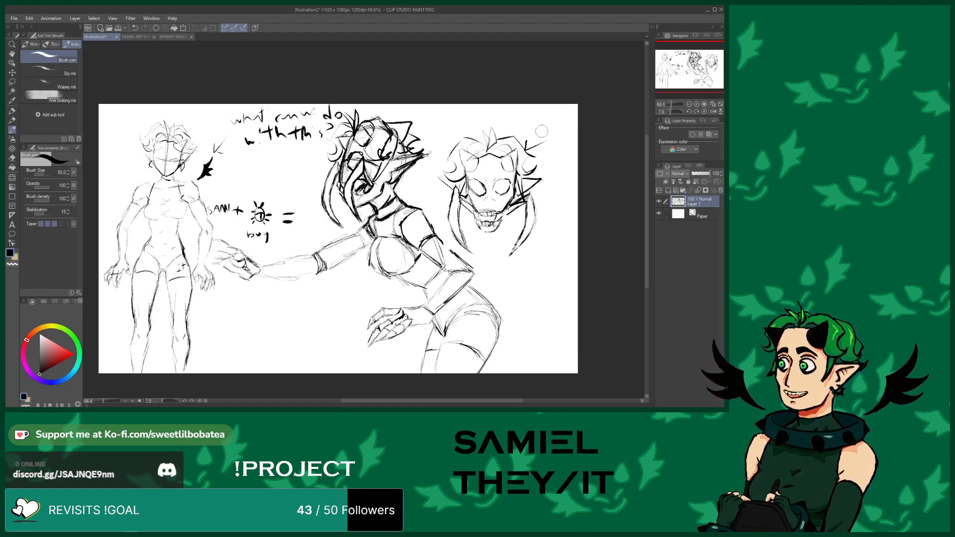
mouse_move(540, 129)
mouse_down()
mouse_move(565, 131)
mouse_move(571, 115)
mouse_move(576, 123)
mouse_up()
click(574, 125)
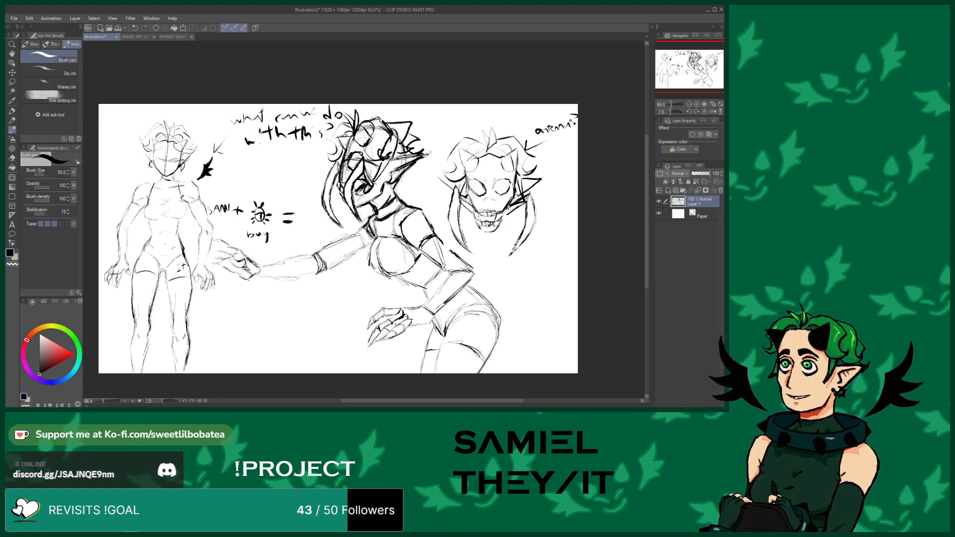
Open the reference sheet and zoom in on its tail and teeth details, then return to the sketch
click(12, 158)
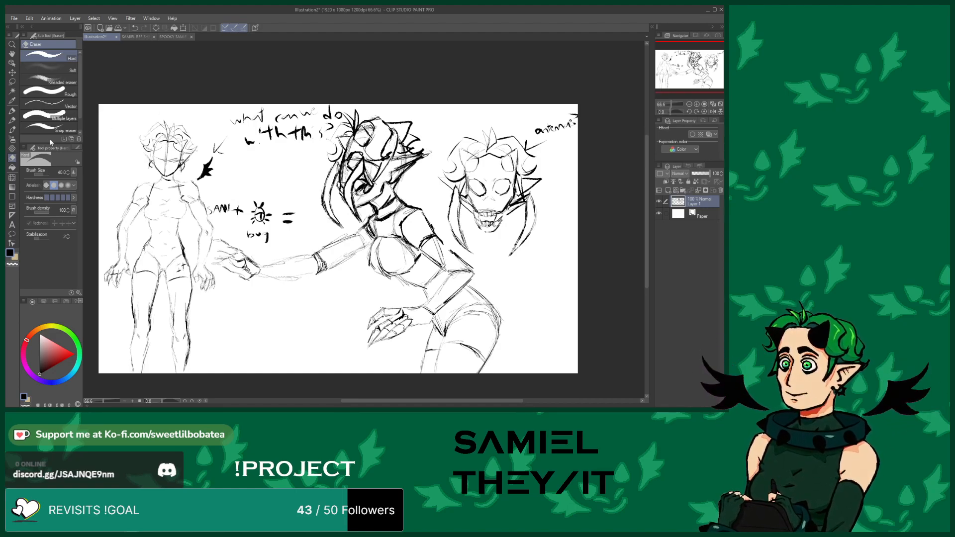
key(b)
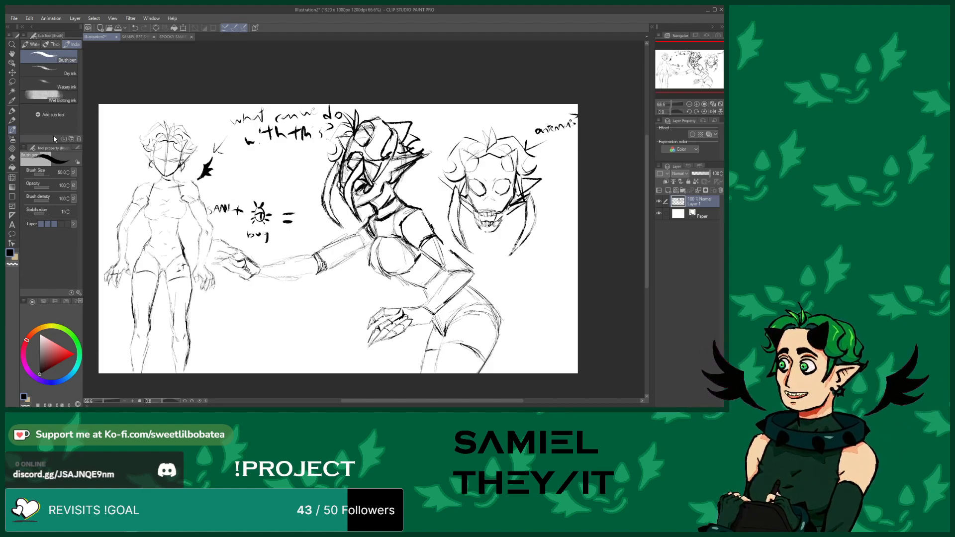
click(137, 36)
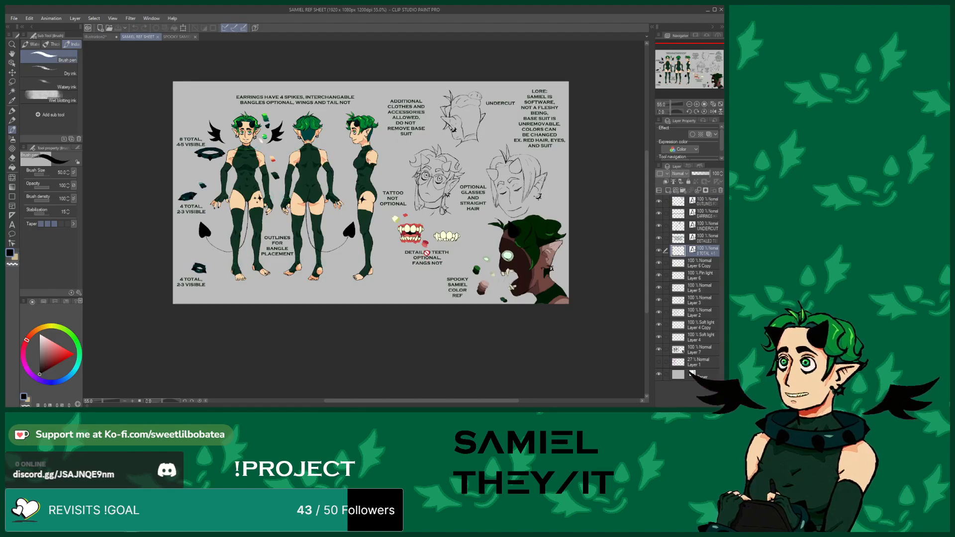
scroll(433, 247, up, 5)
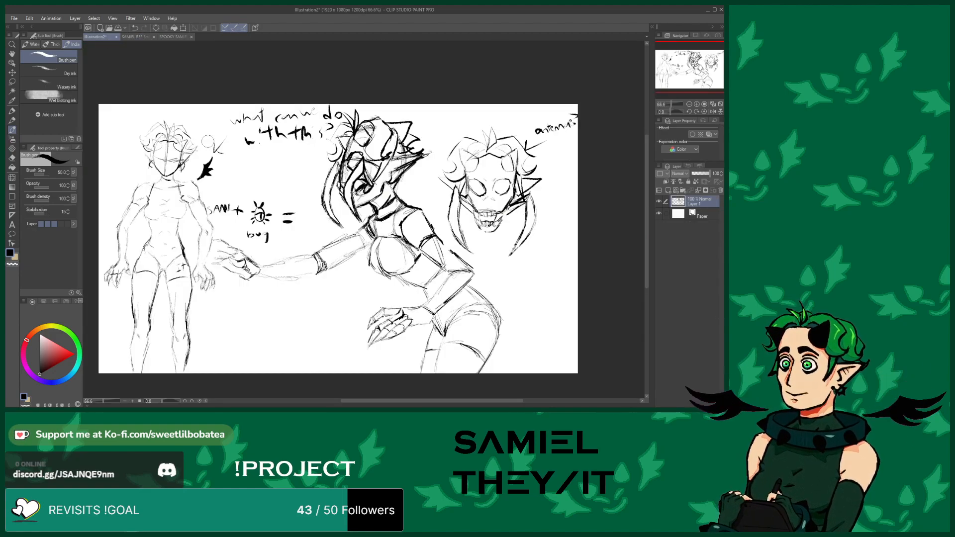
click(110, 37)
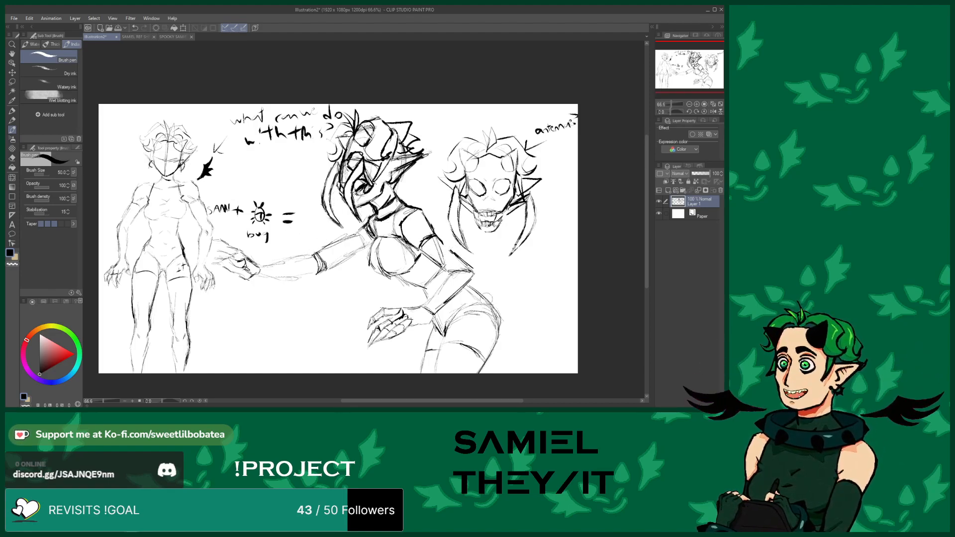
Sketch long flowing hair sweeping from the right head down to the canvas edge and note "maybe" beside it
mouse_move(426, 219)
mouse_down()
mouse_move(519, 254)
mouse_move(533, 249)
mouse_move(494, 256)
mouse_move(531, 267)
mouse_up()
mouse_move(531, 267)
mouse_down()
mouse_move(485, 265)
mouse_move(513, 285)
mouse_up()
drag(512, 285, 436, 242)
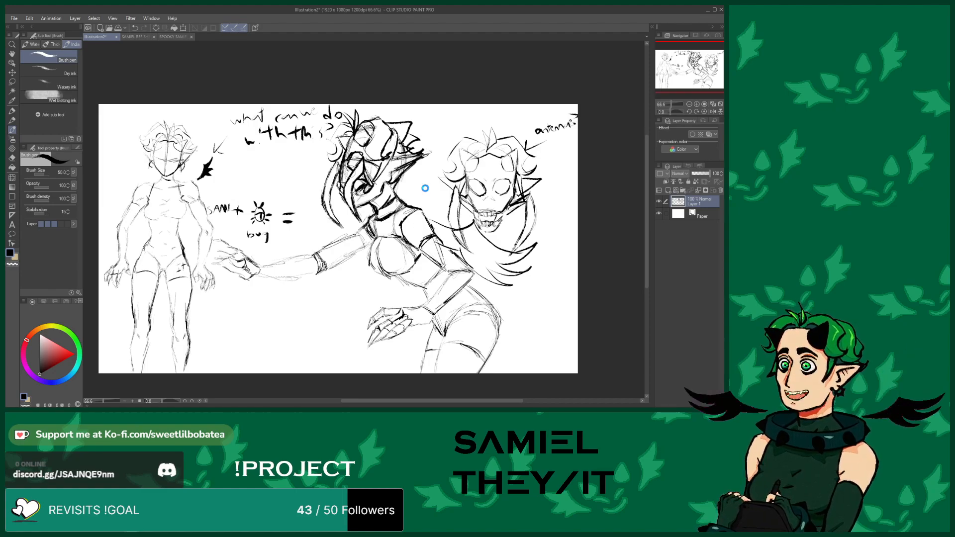
mouse_move(407, 202)
mouse_down()
mouse_move(443, 199)
mouse_move(577, 271)
mouse_up()
drag(534, 232, 578, 273)
mouse_move(547, 243)
mouse_down()
mouse_move(579, 287)
mouse_move(533, 312)
mouse_move(517, 303)
mouse_move(573, 340)
mouse_up()
drag(570, 343, 581, 291)
drag(561, 339, 522, 333)
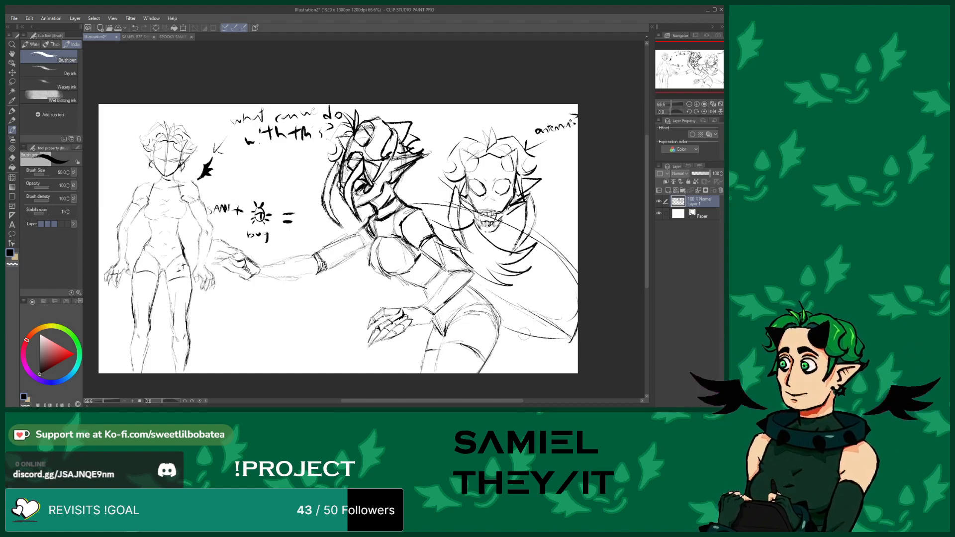
mouse_move(421, 184)
mouse_down()
mouse_move(431, 193)
mouse_move(424, 164)
mouse_move(429, 174)
mouse_move(445, 158)
mouse_up()
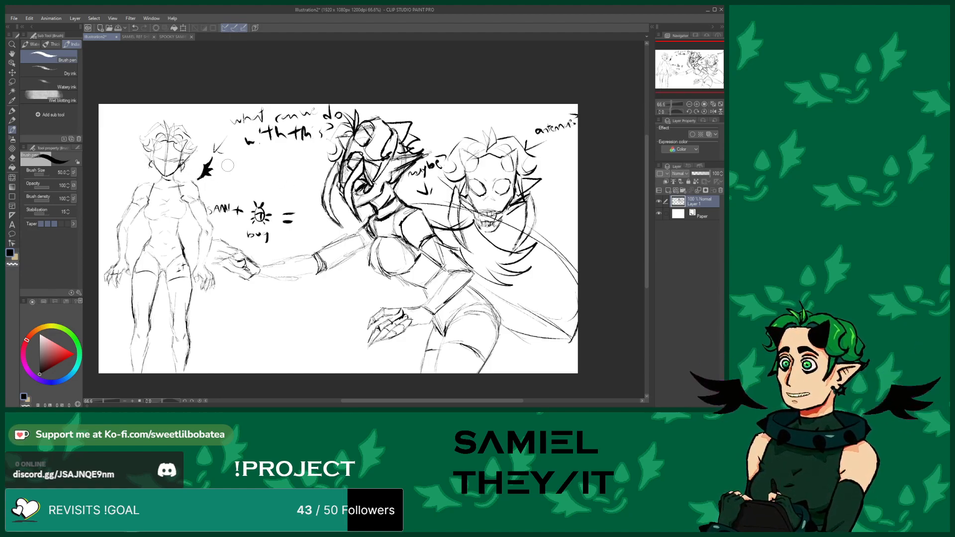
Add a heart-tipped tail to the full-body figure and write "what abt this???" with an arrow
mouse_move(190, 306)
mouse_down()
mouse_move(208, 378)
mouse_move(211, 348)
mouse_move(238, 357)
mouse_up()
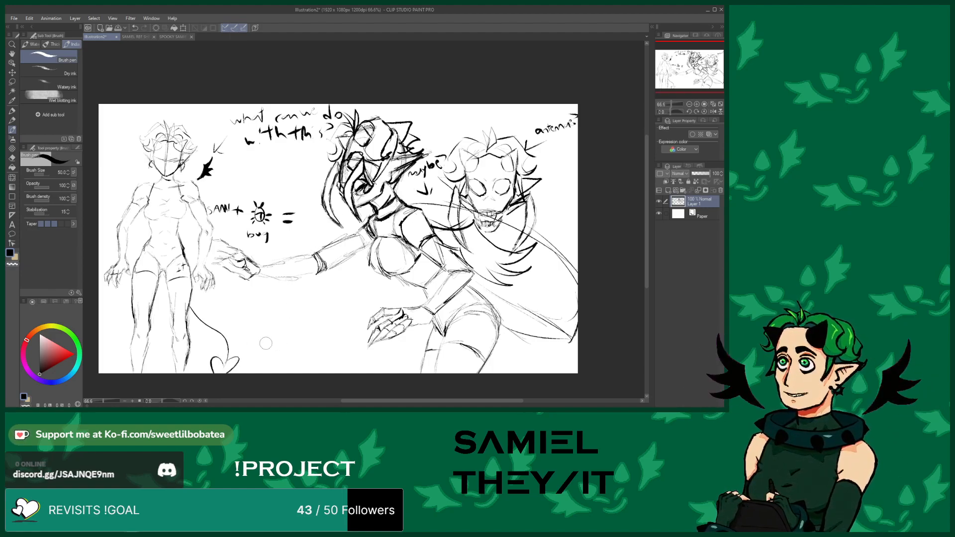
mouse_move(245, 340)
mouse_down()
mouse_move(299, 315)
mouse_move(324, 317)
mouse_move(326, 305)
mouse_move(279, 346)
mouse_move(309, 345)
mouse_move(308, 334)
mouse_move(319, 346)
mouse_move(322, 334)
mouse_move(339, 343)
mouse_up()
click(337, 347)
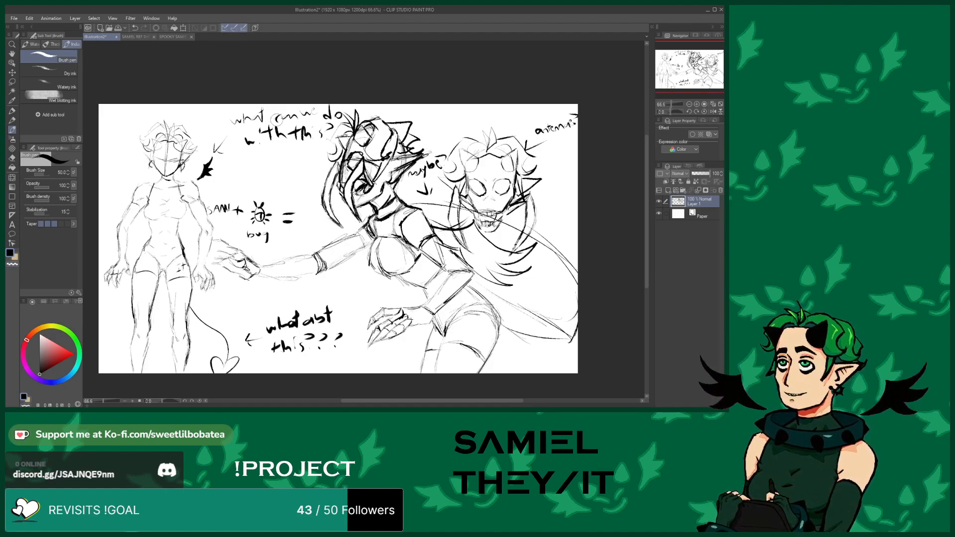
Switch to the Real G-pen and draw a small cartoon face with eyes, brows and open mouth near the arrow
click(12, 158)
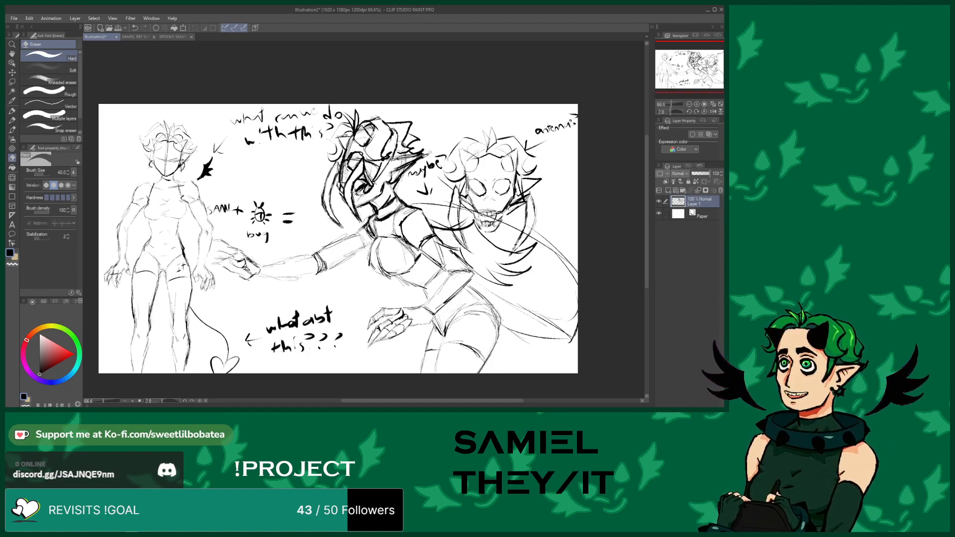
click(12, 110)
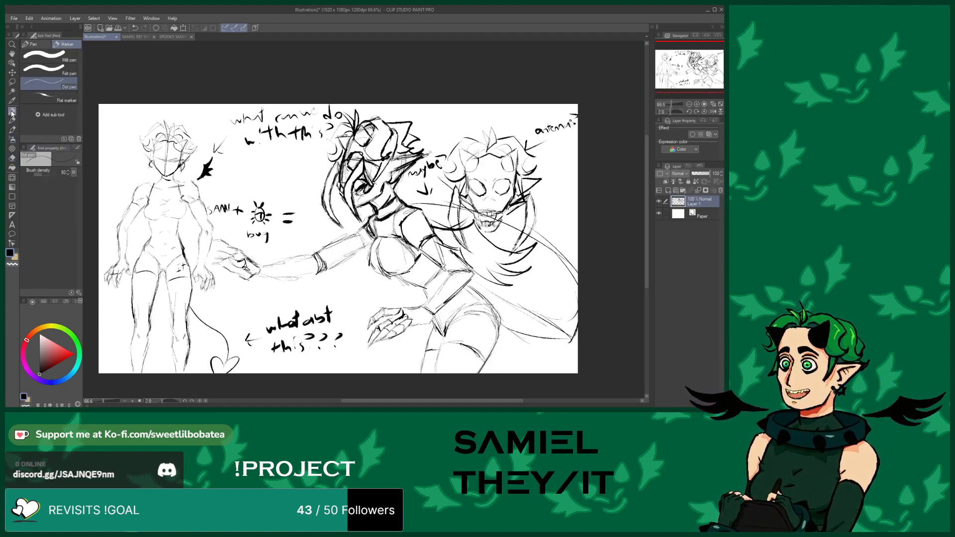
click(34, 44)
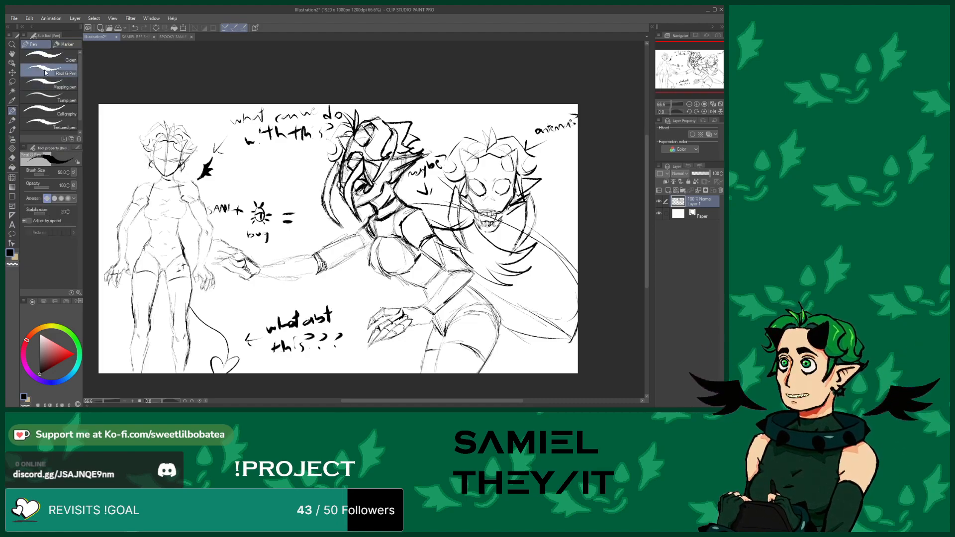
scroll(233, 164, up, 5)
scroll(273, 185, up, 3)
mouse_move(296, 180)
mouse_down()
mouse_move(289, 216)
mouse_move(300, 250)
mouse_move(351, 270)
mouse_move(390, 245)
mouse_up()
mouse_move(323, 230)
mouse_down()
mouse_move(358, 229)
mouse_move(336, 251)
mouse_move(328, 233)
mouse_up()
mouse_move(354, 174)
mouse_down()
mouse_move(375, 170)
mouse_move(381, 191)
mouse_move(352, 194)
mouse_move(316, 165)
mouse_move(304, 173)
mouse_move(325, 198)
mouse_up()
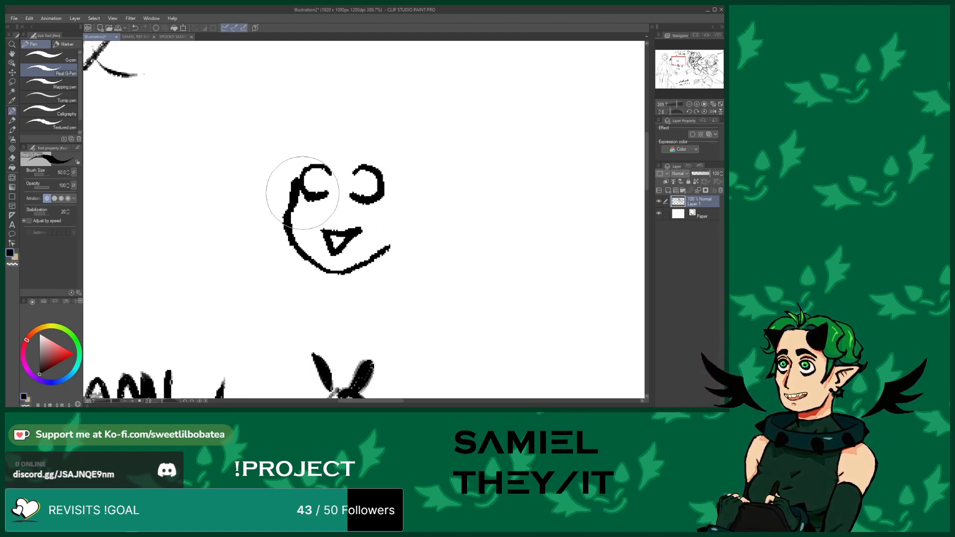
mouse_move(366, 181)
mouse_down()
mouse_move(315, 168)
mouse_move(319, 161)
mouse_move(323, 186)
mouse_move(363, 185)
mouse_up()
mouse_move(299, 151)
mouse_down()
mouse_move(310, 134)
mouse_move(332, 145)
mouse_move(333, 136)
mouse_move(314, 132)
mouse_move(384, 150)
mouse_move(351, 140)
mouse_move(376, 143)
mouse_up()
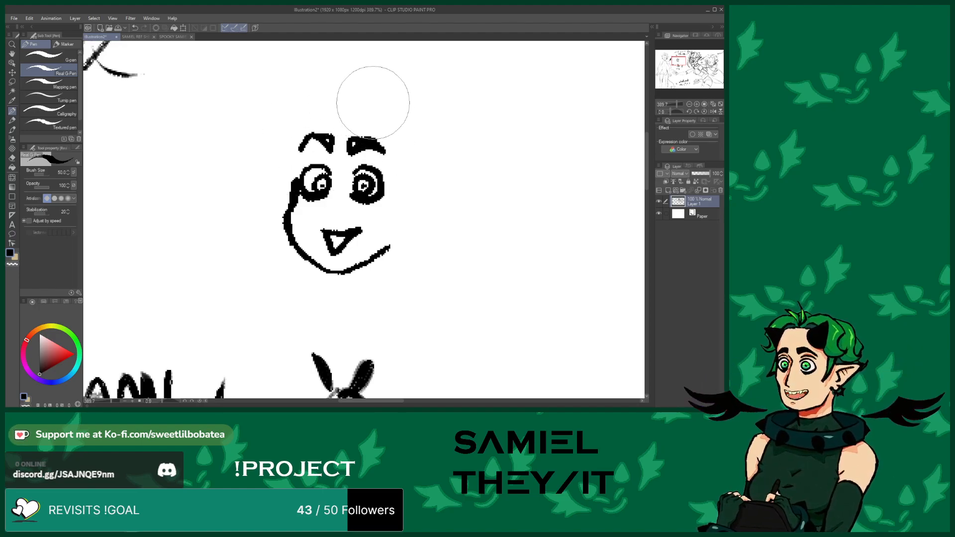
Add curly hair, curled horns, side strands and a pointed ear to the small cartoon face
mouse_move(374, 112)
mouse_down()
mouse_move(408, 133)
mouse_move(411, 94)
mouse_move(376, 113)
mouse_move(318, 111)
mouse_move(308, 101)
mouse_move(293, 124)
mouse_move(285, 97)
mouse_move(322, 108)
mouse_up()
mouse_move(322, 61)
mouse_down()
mouse_move(339, 76)
mouse_move(338, 110)
mouse_move(350, 65)
mouse_move(361, 78)
mouse_move(336, 116)
mouse_move(312, 90)
mouse_move(331, 112)
mouse_move(313, 95)
mouse_up()
mouse_move(291, 140)
mouse_down()
mouse_move(266, 156)
mouse_move(263, 113)
mouse_move(283, 95)
mouse_up()
mouse_move(359, 103)
mouse_down()
mouse_move(379, 95)
mouse_move(382, 104)
mouse_up()
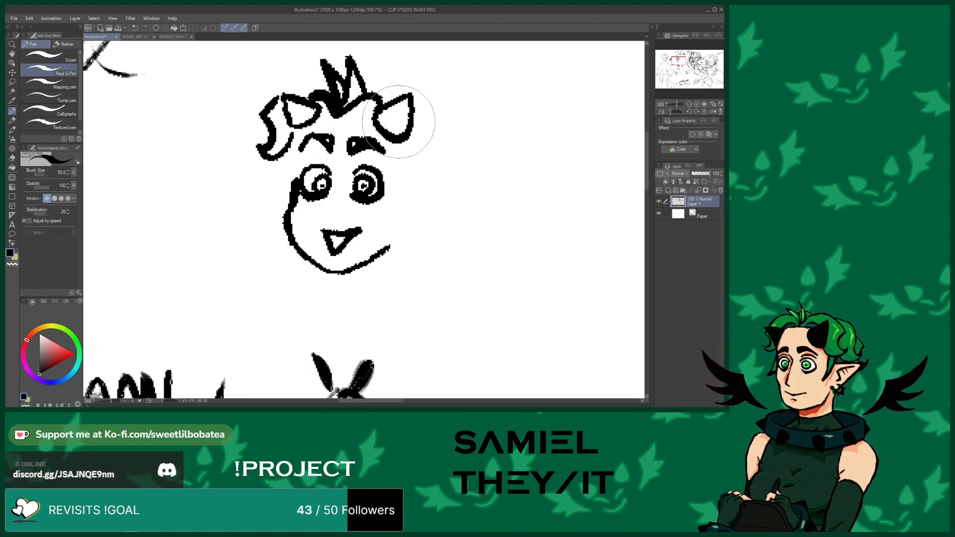
mouse_move(409, 139)
mouse_down()
mouse_move(441, 146)
mouse_move(421, 119)
mouse_move(437, 104)
mouse_move(398, 79)
mouse_move(341, 73)
mouse_move(288, 96)
mouse_move(329, 84)
mouse_move(296, 77)
mouse_move(277, 95)
mouse_up()
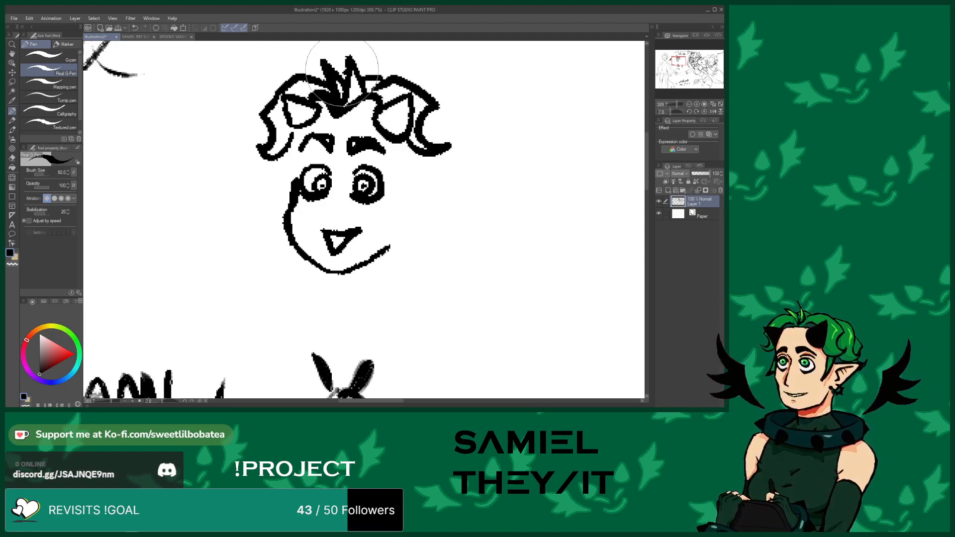
mouse_move(403, 155)
mouse_down()
mouse_move(383, 231)
mouse_move(387, 221)
mouse_up()
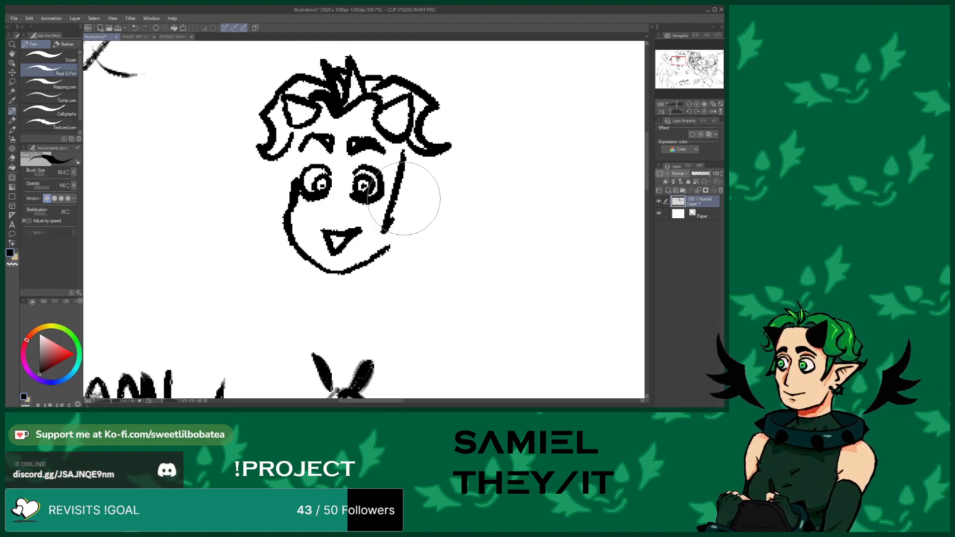
drag(282, 160, 268, 215)
drag(293, 137, 295, 183)
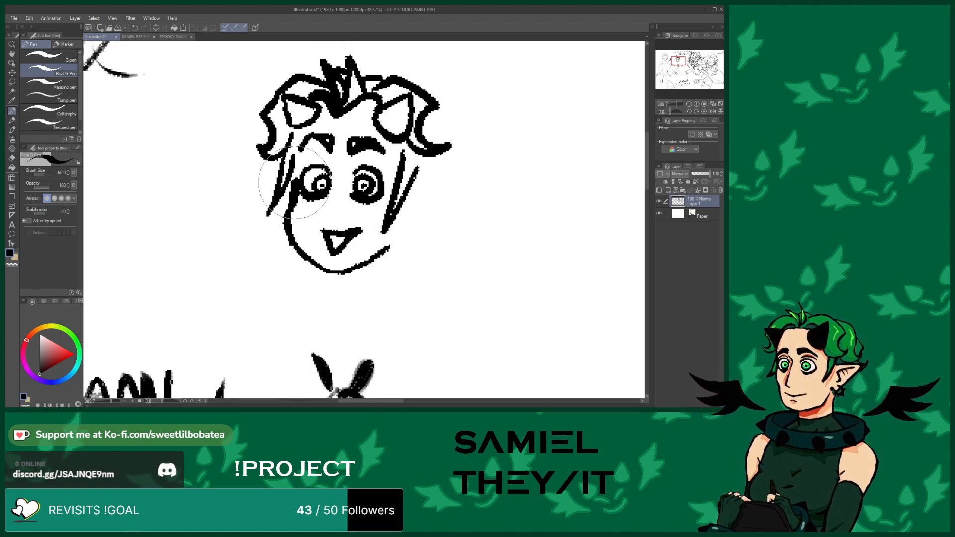
mouse_move(414, 174)
mouse_down()
mouse_move(422, 219)
mouse_move(405, 230)
mouse_up()
mouse_move(439, 191)
mouse_down()
mouse_move(411, 200)
mouse_move(409, 214)
mouse_move(425, 191)
mouse_move(405, 232)
mouse_move(421, 219)
mouse_move(417, 238)
mouse_move(405, 223)
mouse_move(409, 237)
mouse_move(439, 227)
mouse_move(421, 239)
mouse_move(428, 252)
mouse_move(405, 252)
mouse_up()
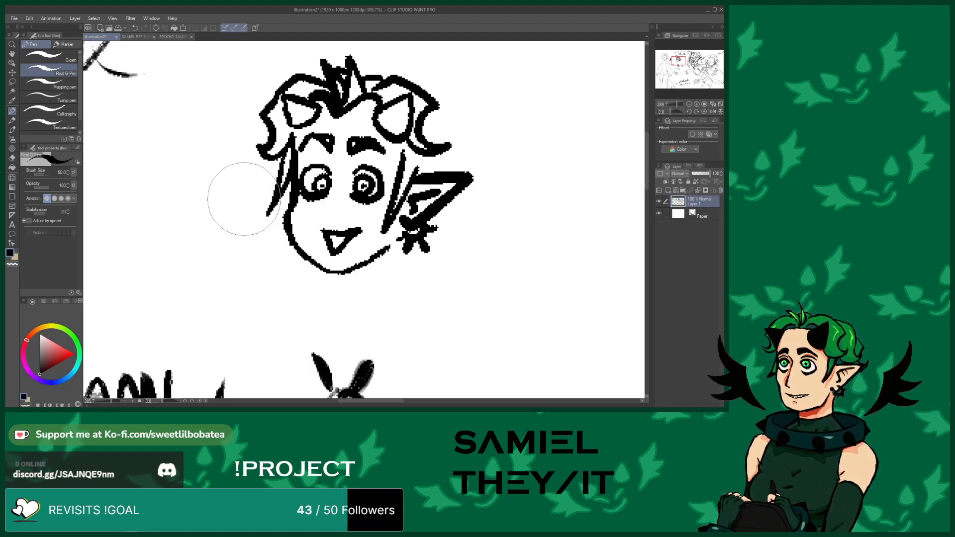
mouse_move(429, 102)
mouse_down()
mouse_move(453, 112)
mouse_move(458, 168)
mouse_move(430, 165)
mouse_up()
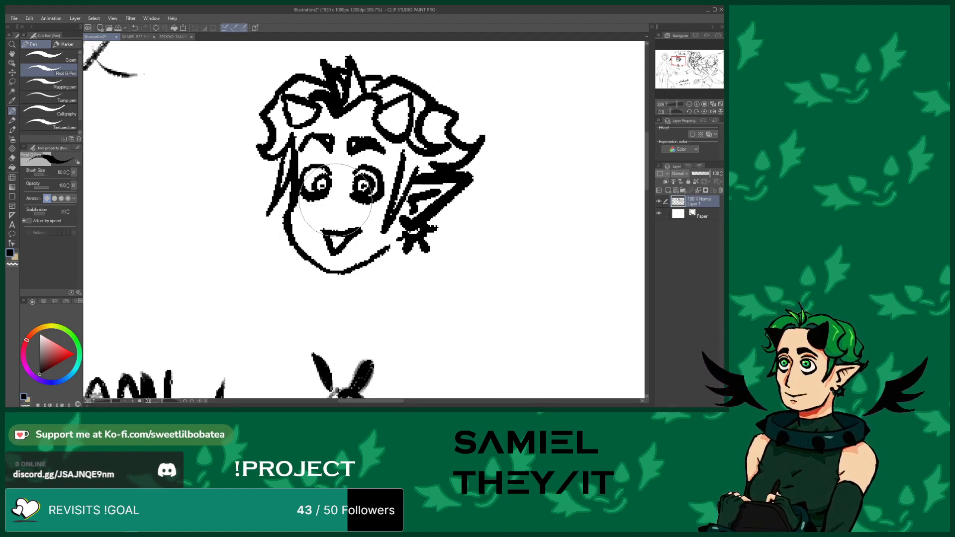
Write "hair?" with an arrow above the middle figure's head
scroll(311, 169, down, 1)
scroll(311, 169, down, 8)
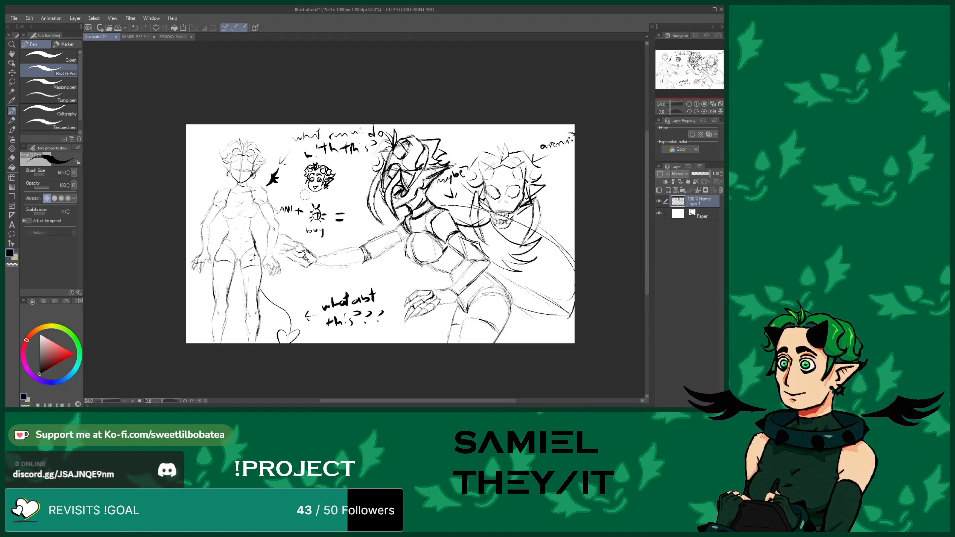
scroll(303, 170, down, 2)
scroll(304, 170, up, 2)
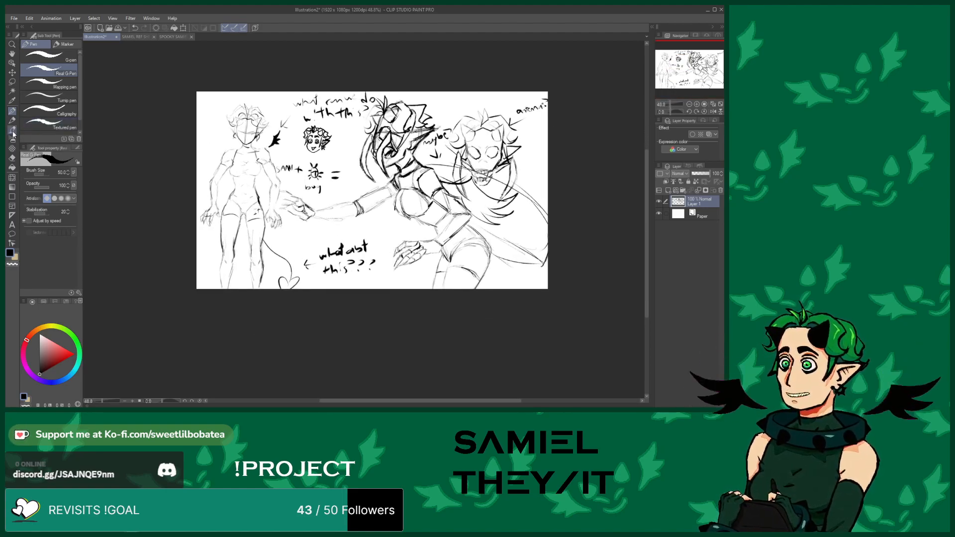
click(11, 130)
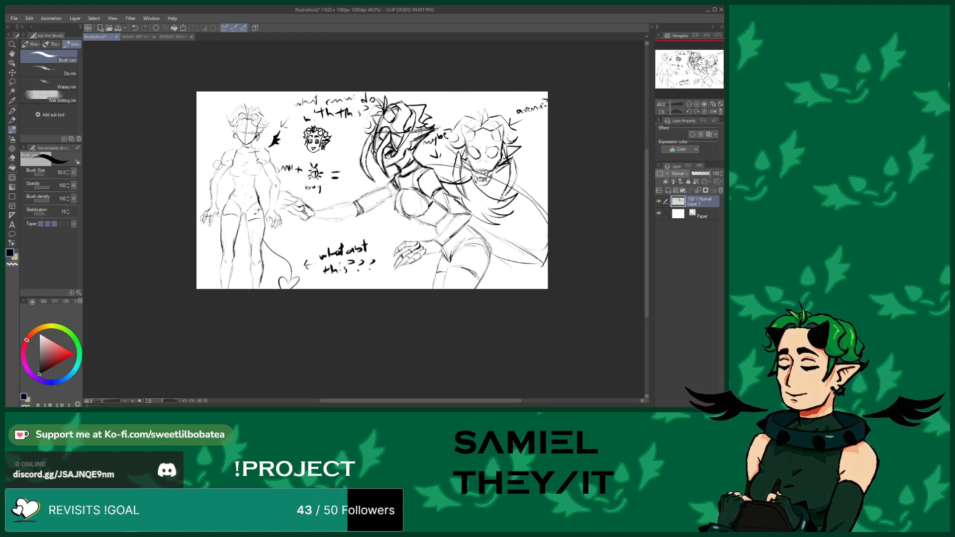
click(12, 111)
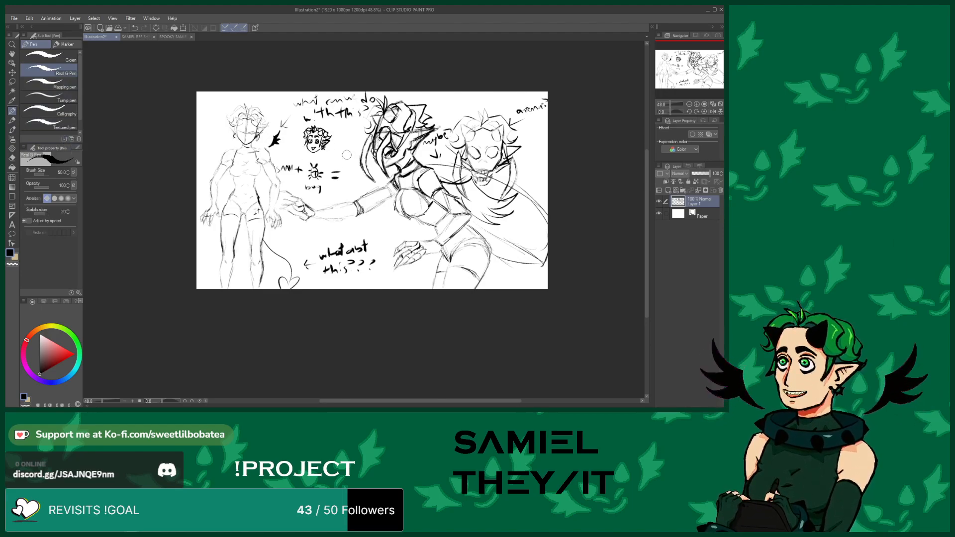
click(12, 129)
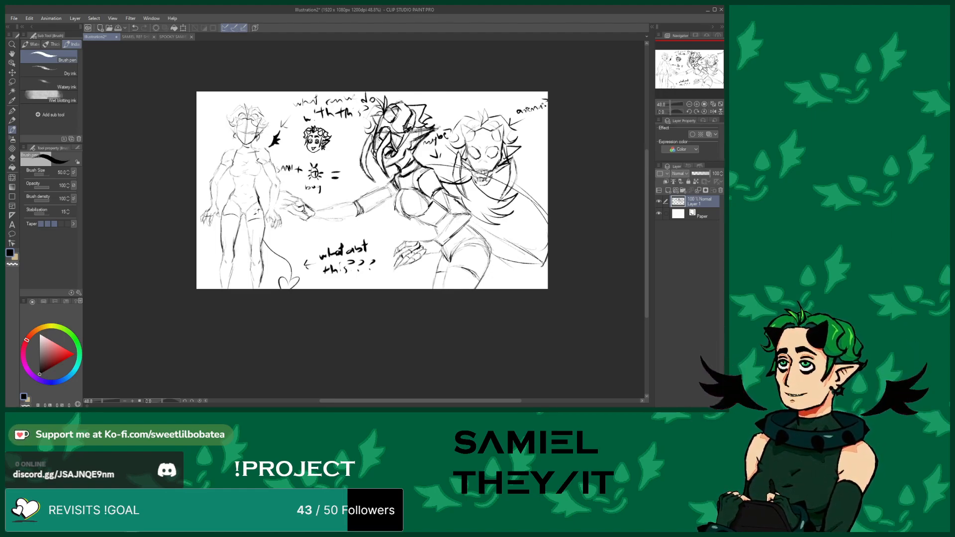
drag(388, 127, 398, 117)
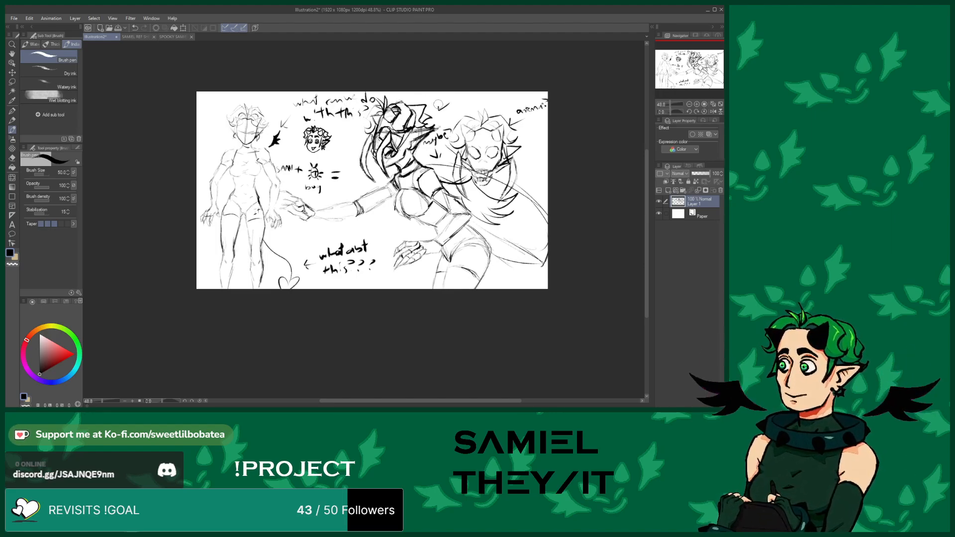
drag(461, 103, 470, 103)
drag(473, 99, 477, 101)
click(462, 101)
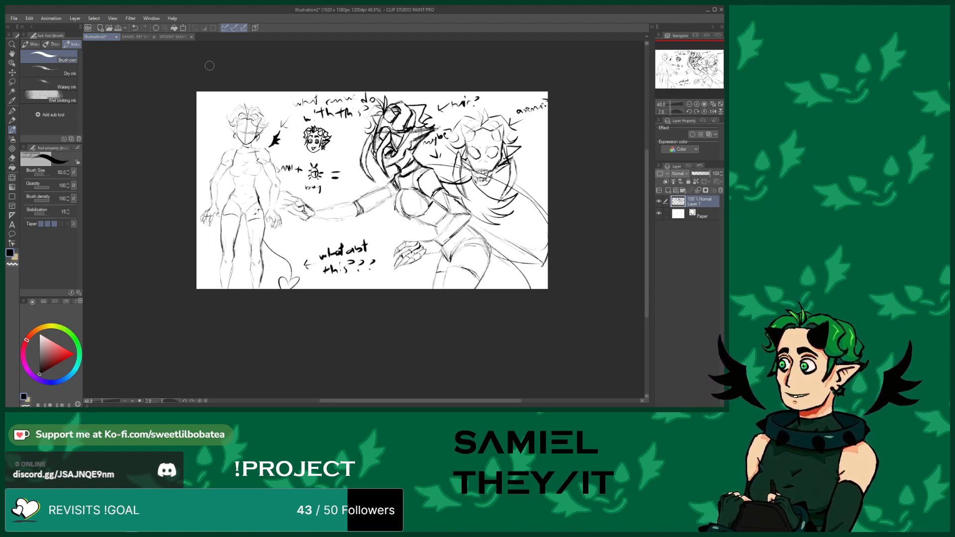
Sketch flowing strand lines extending from the right-hand figure toward the lower right of the canvas
click(133, 28)
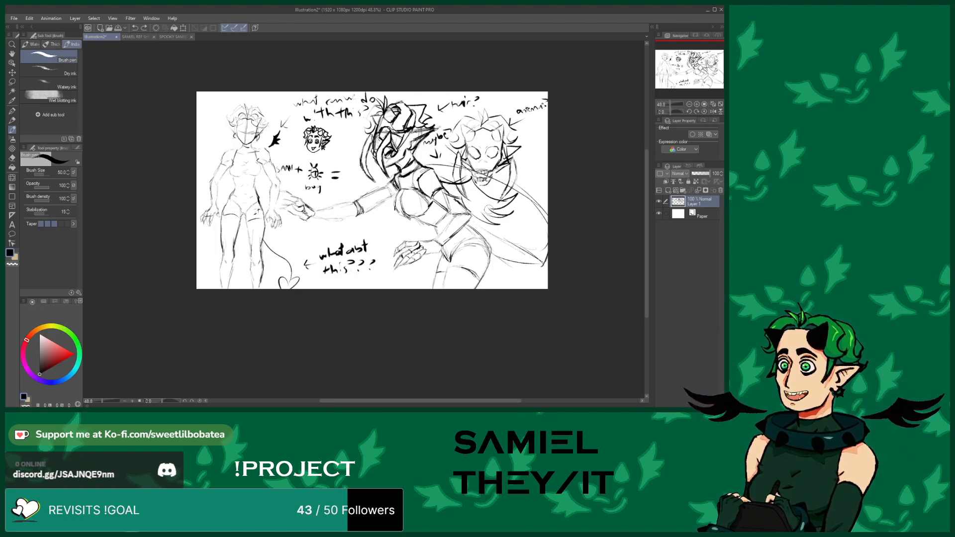
drag(490, 238, 536, 236)
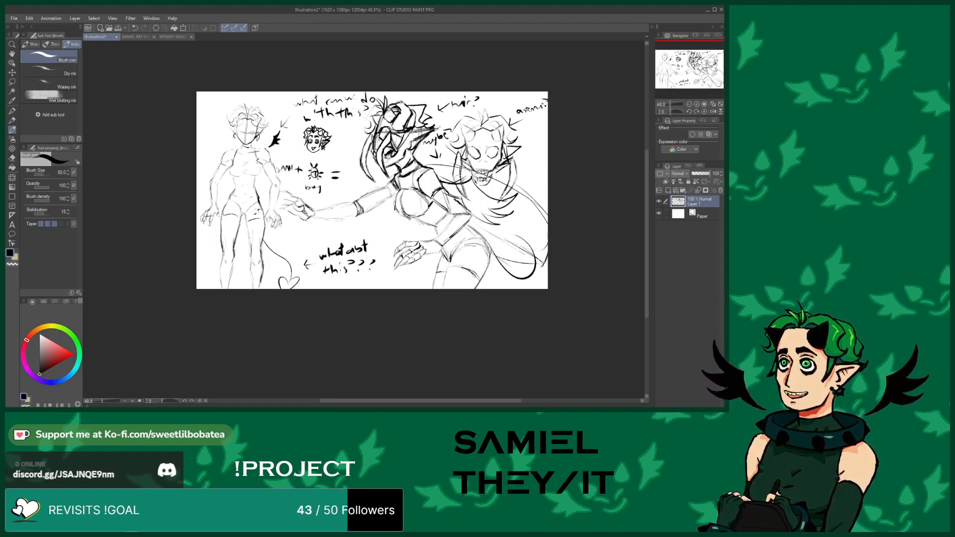
click(134, 28)
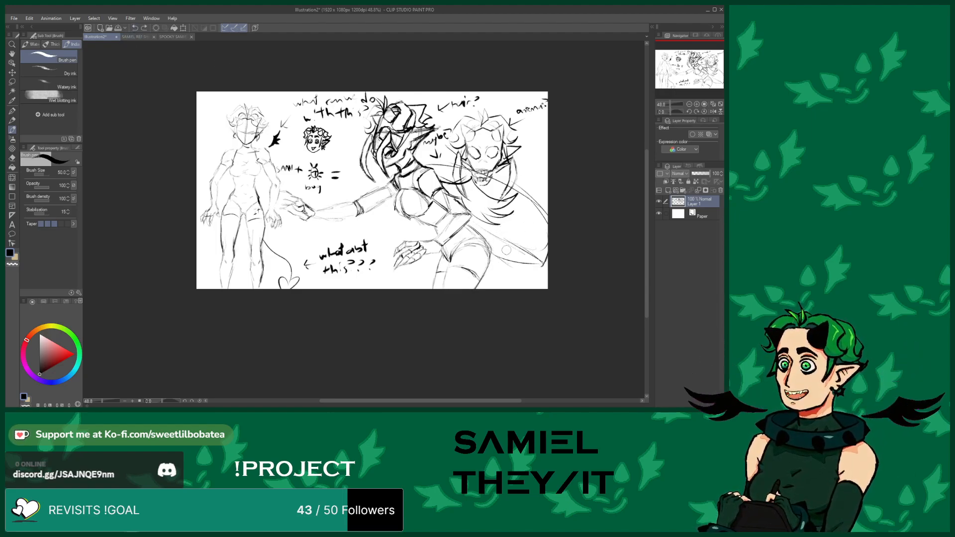
drag(490, 242, 546, 264)
drag(547, 264, 518, 293)
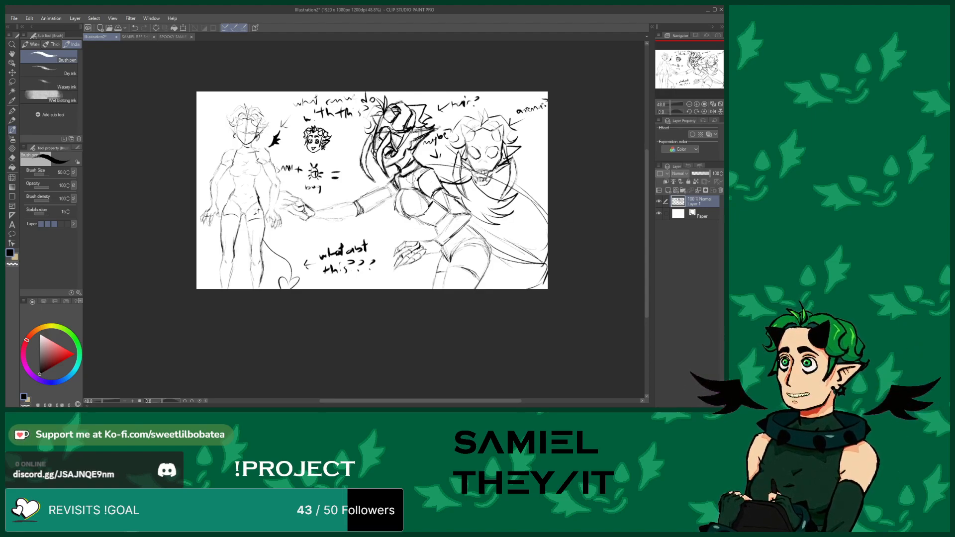
Add a new layer beneath the sketch and fill the middle figure's bodysuit and gloves with dark green
click(677, 214)
click(668, 191)
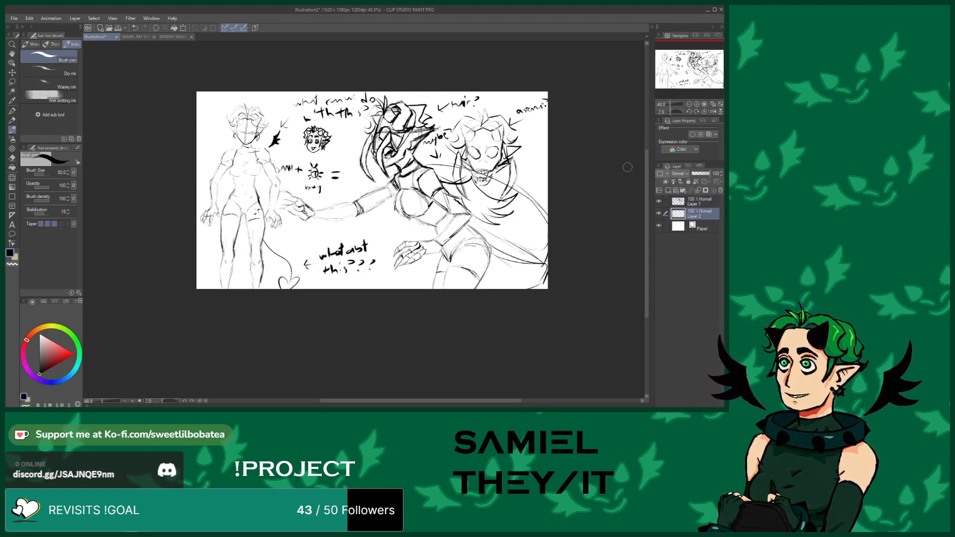
click(133, 37)
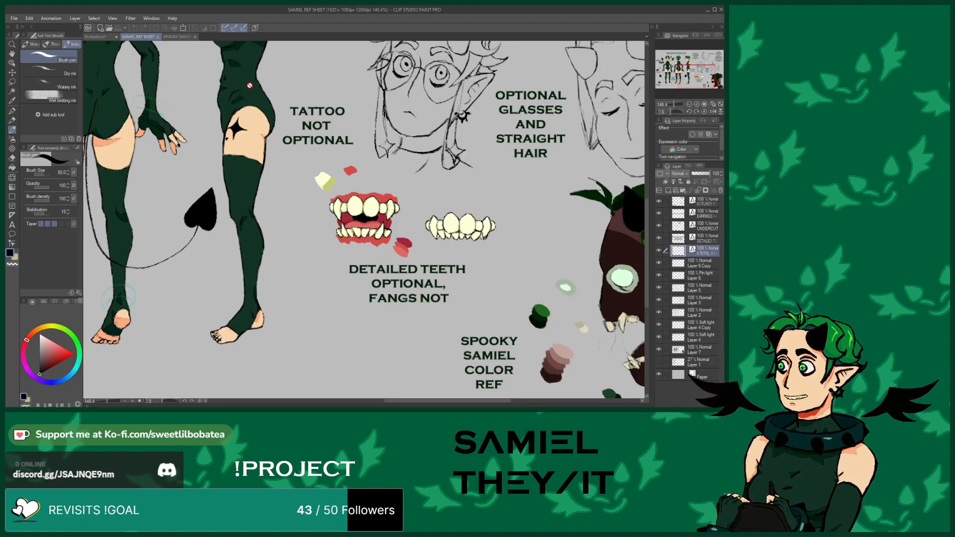
click(98, 37)
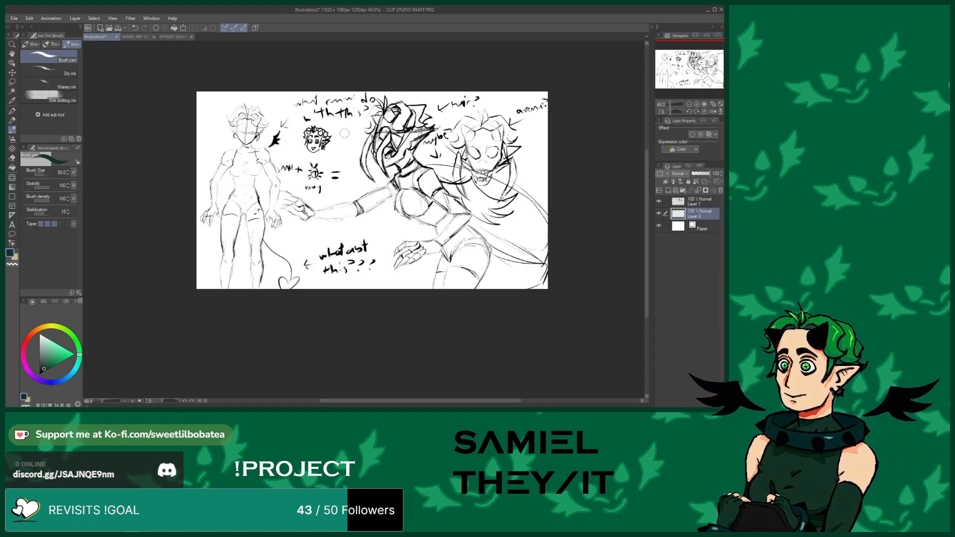
mouse_move(424, 207)
mouse_down()
mouse_move(412, 164)
mouse_move(400, 184)
mouse_move(402, 216)
mouse_move(413, 215)
mouse_move(402, 206)
mouse_move(409, 194)
mouse_move(411, 211)
mouse_move(423, 201)
mouse_move(443, 216)
mouse_move(440, 193)
mouse_move(464, 214)
mouse_move(445, 238)
mouse_move(467, 216)
mouse_move(441, 204)
mouse_move(451, 212)
mouse_move(447, 229)
mouse_move(432, 214)
mouse_move(445, 259)
mouse_move(480, 233)
mouse_move(461, 223)
mouse_move(447, 246)
mouse_move(460, 226)
mouse_move(419, 240)
mouse_up()
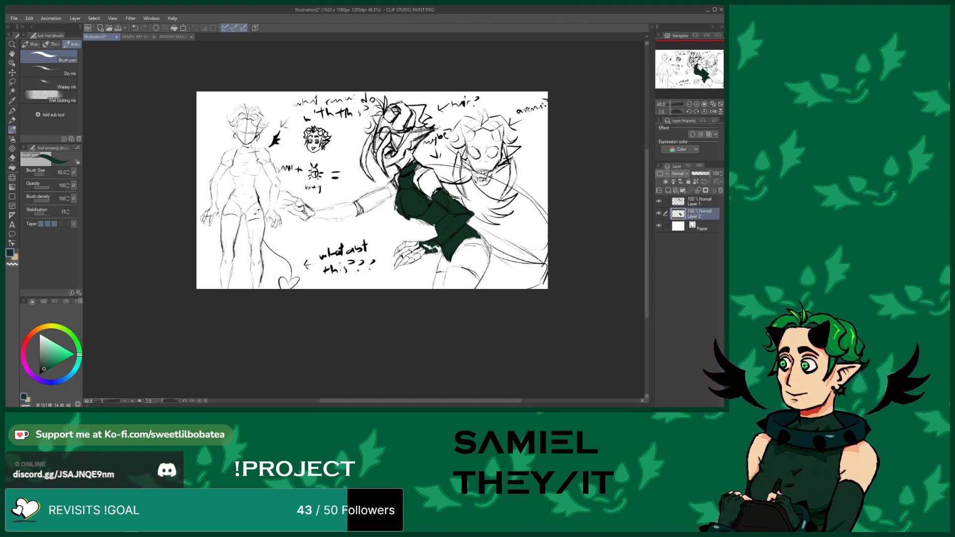
drag(430, 249, 422, 243)
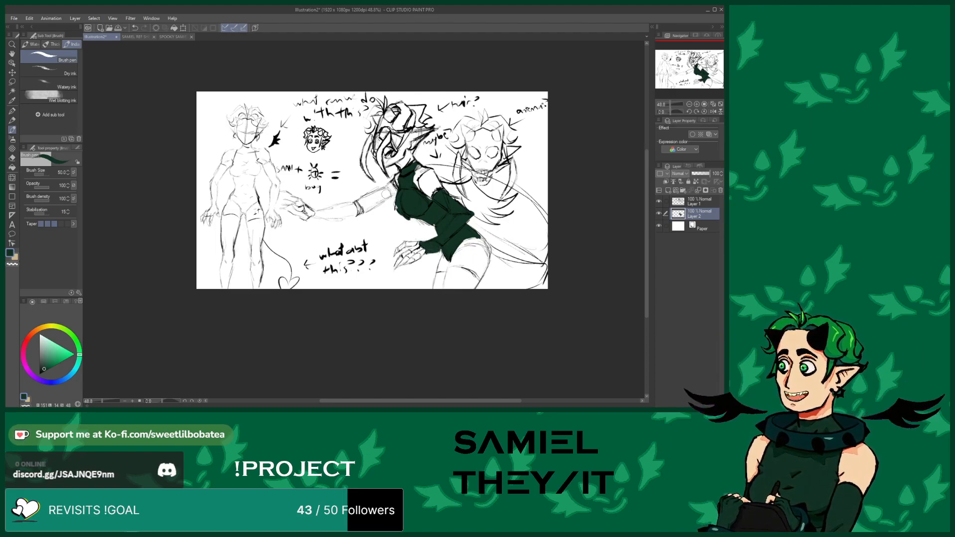
mouse_move(384, 193)
mouse_down()
mouse_move(363, 209)
mouse_move(385, 189)
mouse_move(329, 210)
mouse_move(360, 207)
mouse_move(355, 215)
mouse_move(293, 212)
mouse_move(305, 217)
mouse_move(295, 204)
mouse_up()
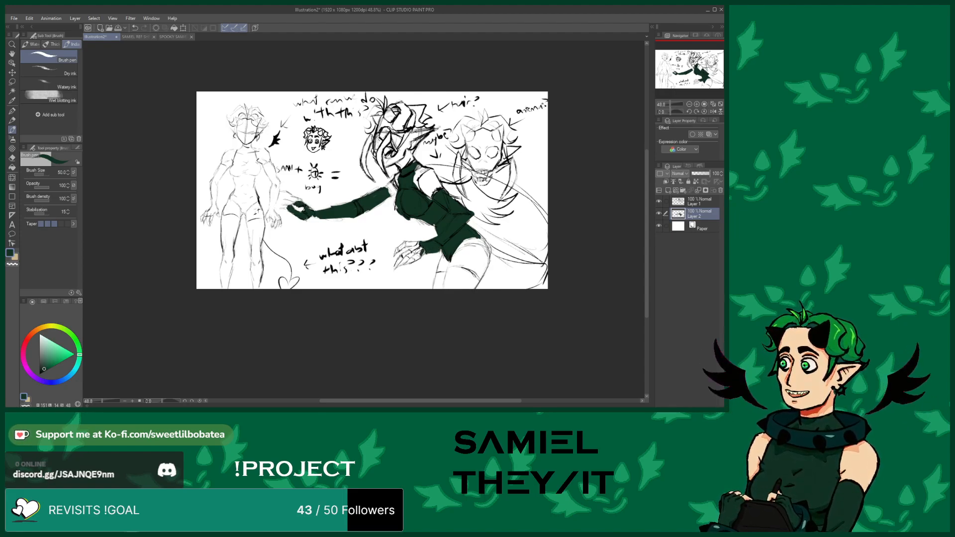
mouse_move(426, 248)
mouse_down()
mouse_move(408, 245)
mouse_move(428, 243)
mouse_up()
drag(432, 219, 438, 229)
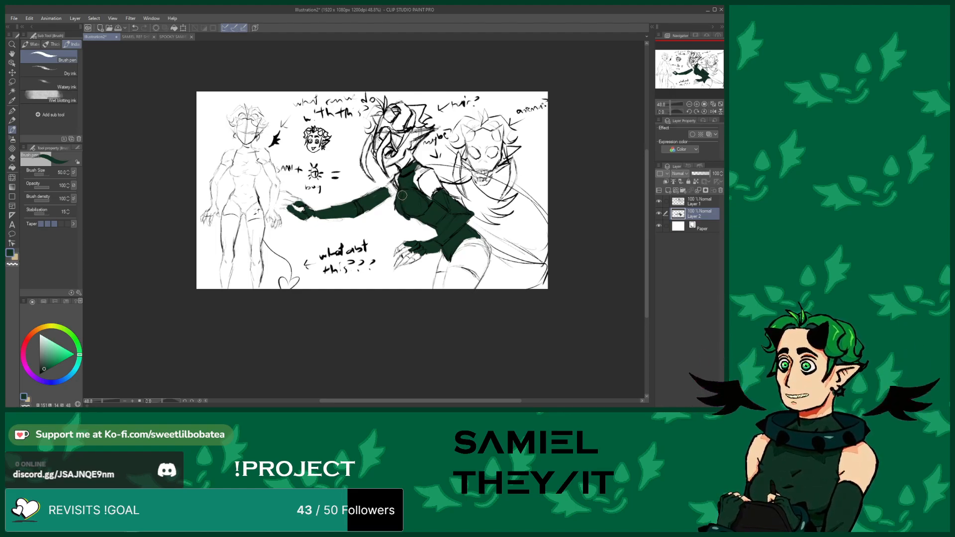
Touch up the extended glove, then fill the thigh-high stocking and hair strands in dark green
click(12, 158)
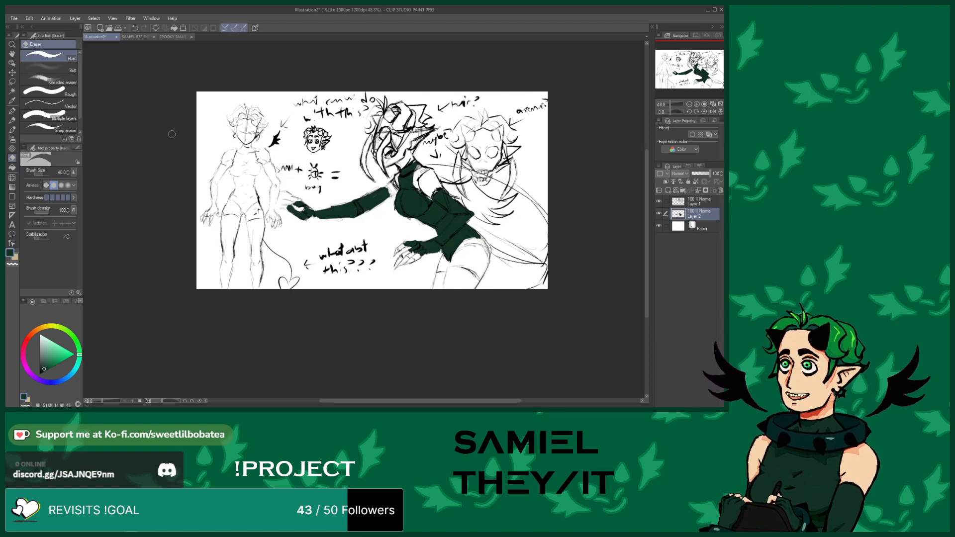
click(12, 130)
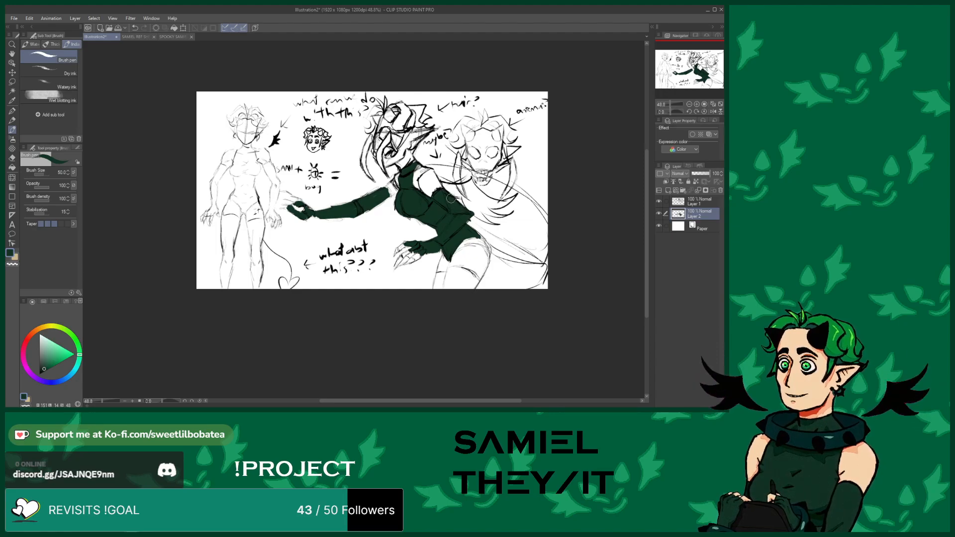
click(12, 157)
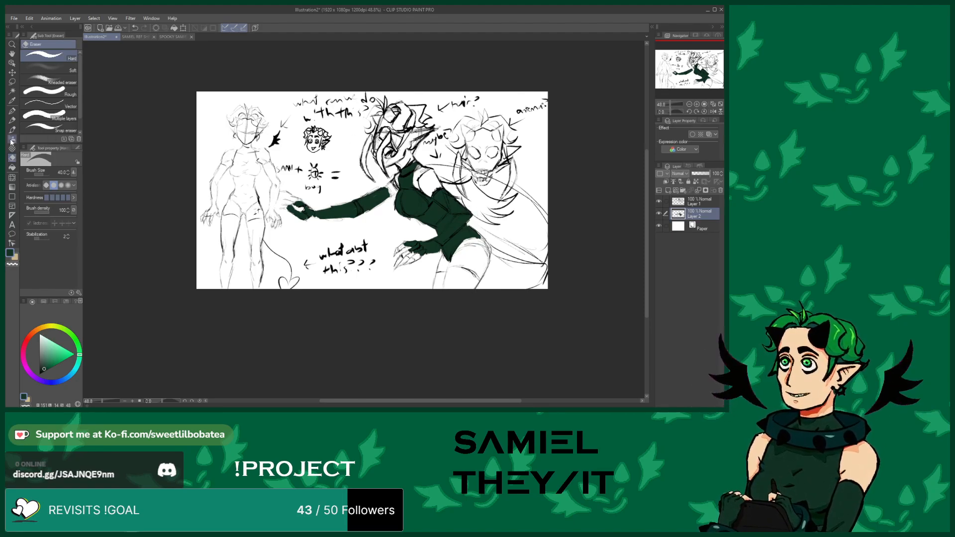
click(12, 129)
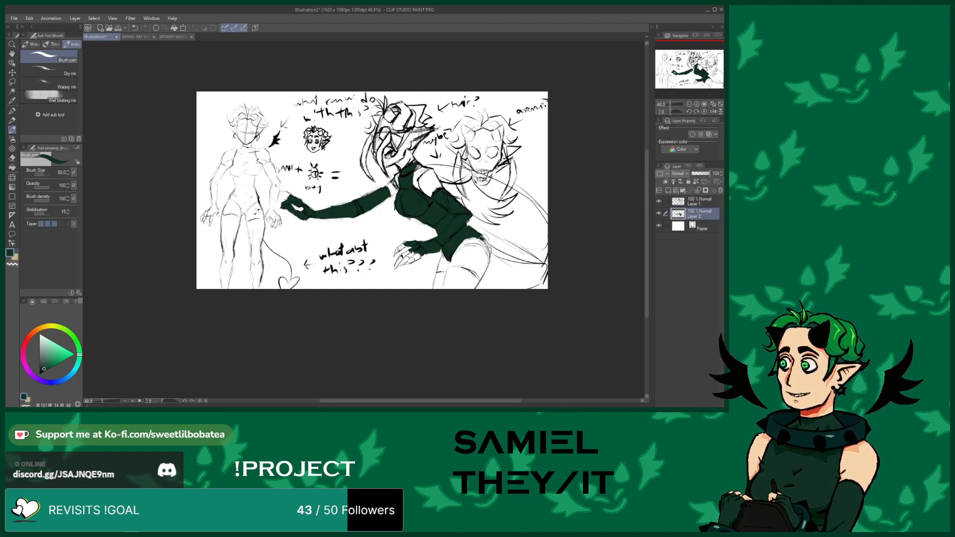
mouse_move(472, 280)
mouse_down()
mouse_move(452, 269)
mouse_move(452, 296)
mouse_move(469, 279)
mouse_move(442, 274)
mouse_move(437, 288)
mouse_move(444, 286)
mouse_up()
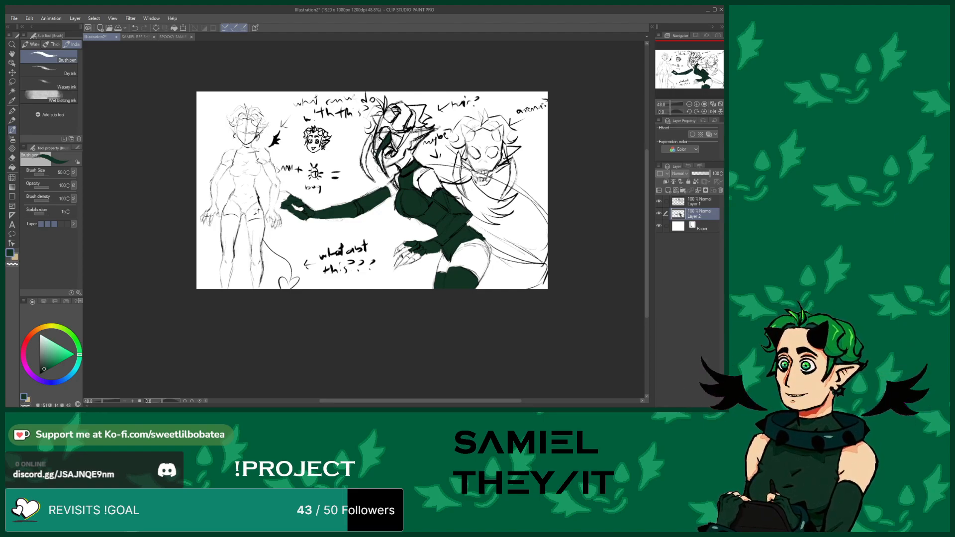
drag(381, 155, 381, 160)
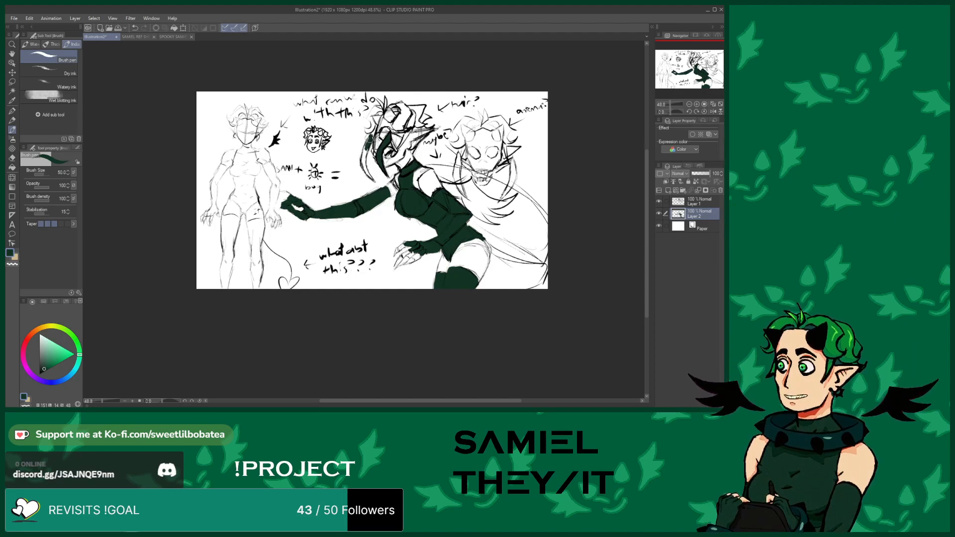
drag(365, 167, 369, 177)
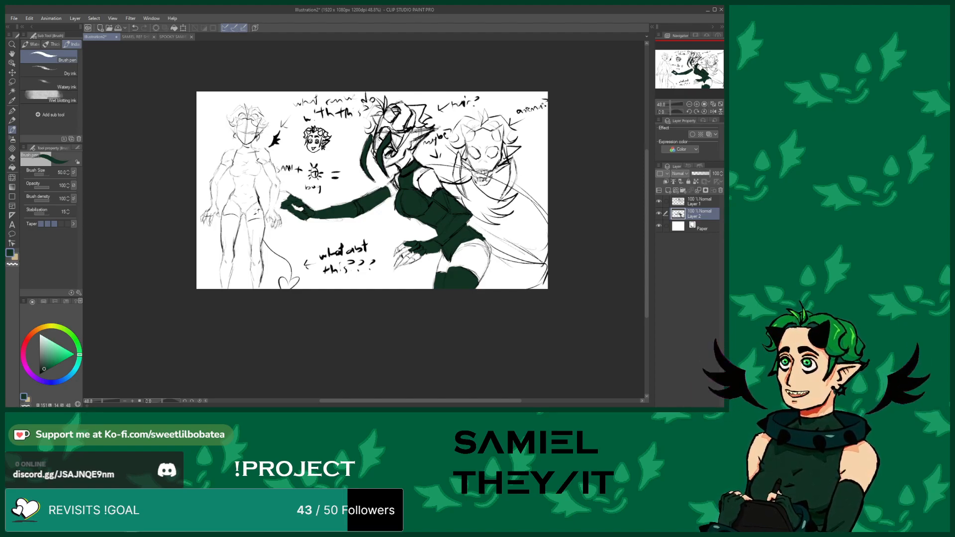
Zoom in and out to inspect the coloured middle figure
scroll(414, 224, up, 6)
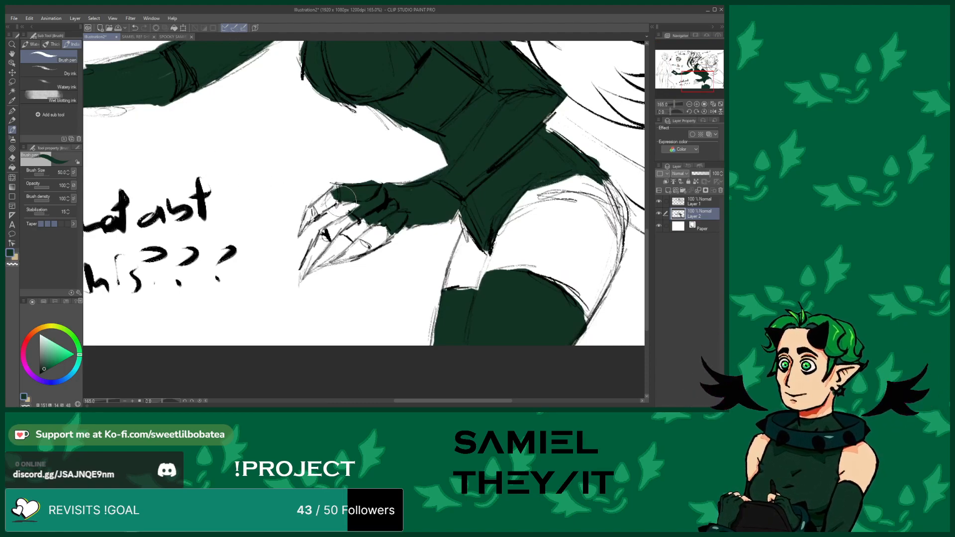
scroll(340, 182, down, 1)
scroll(331, 244, down, 4)
scroll(321, 185, up, 2)
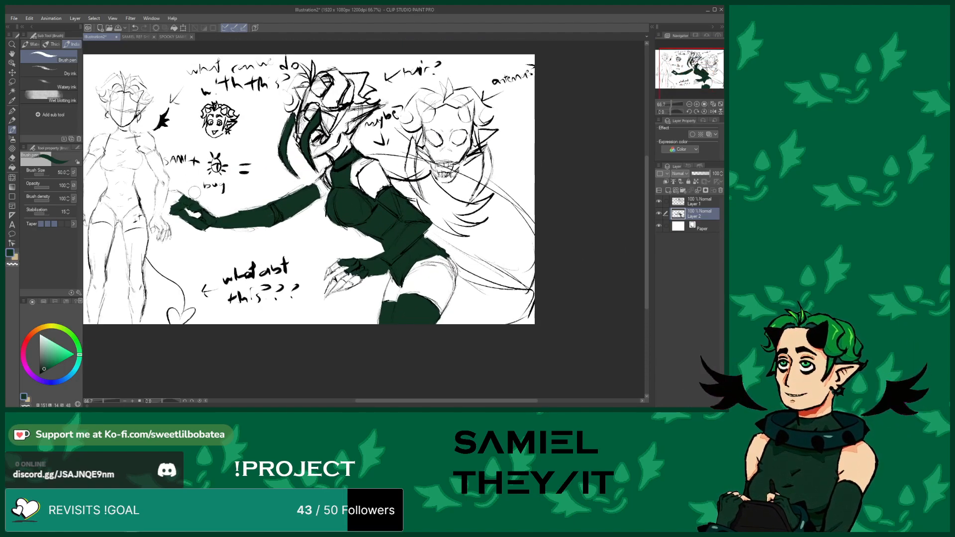
scroll(321, 107, up, 1)
scroll(309, 151, up, 1)
scroll(309, 149, down, 3)
scroll(308, 139, up, 3)
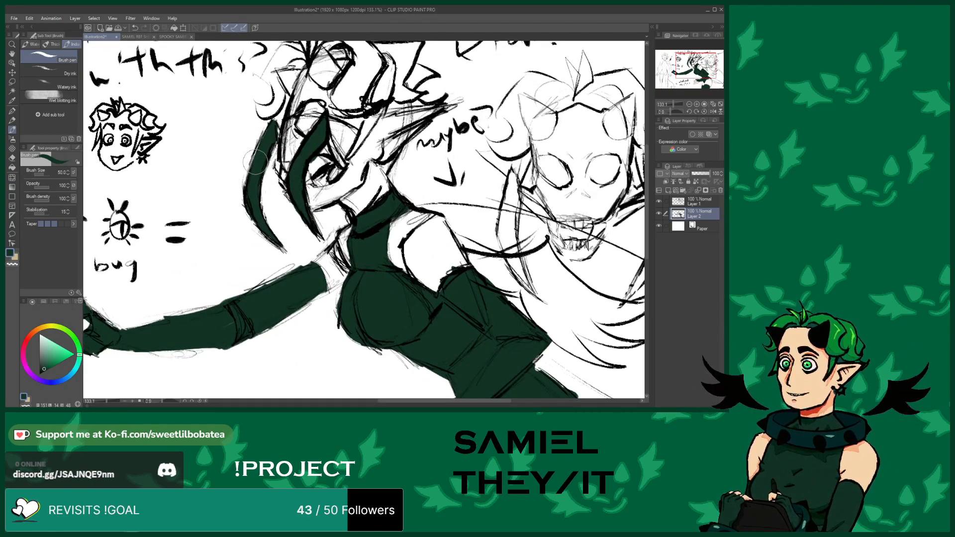
scroll(261, 165, down, 4)
scroll(216, 101, up, 1)
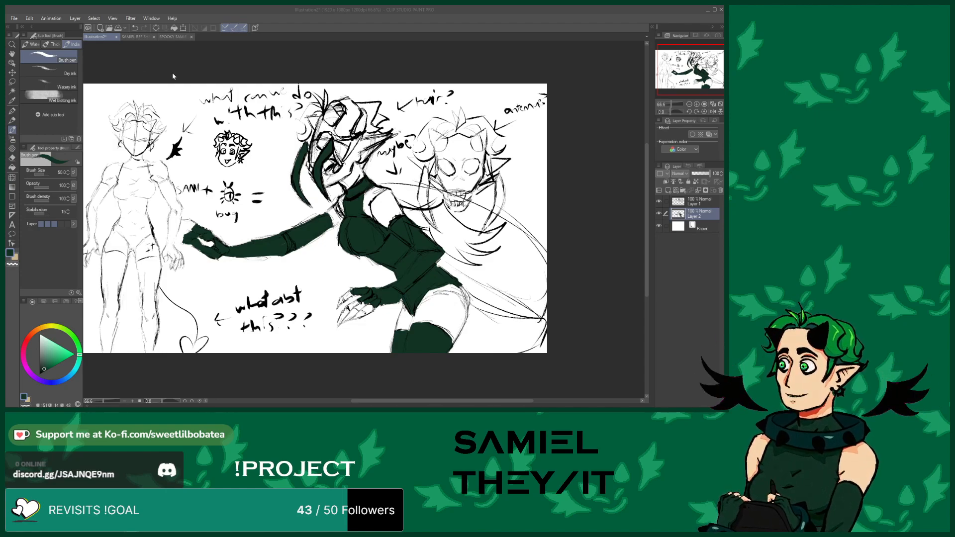
Open the sam clicker artwork and compare the reference sheets with the sketch
double_click(187, 74)
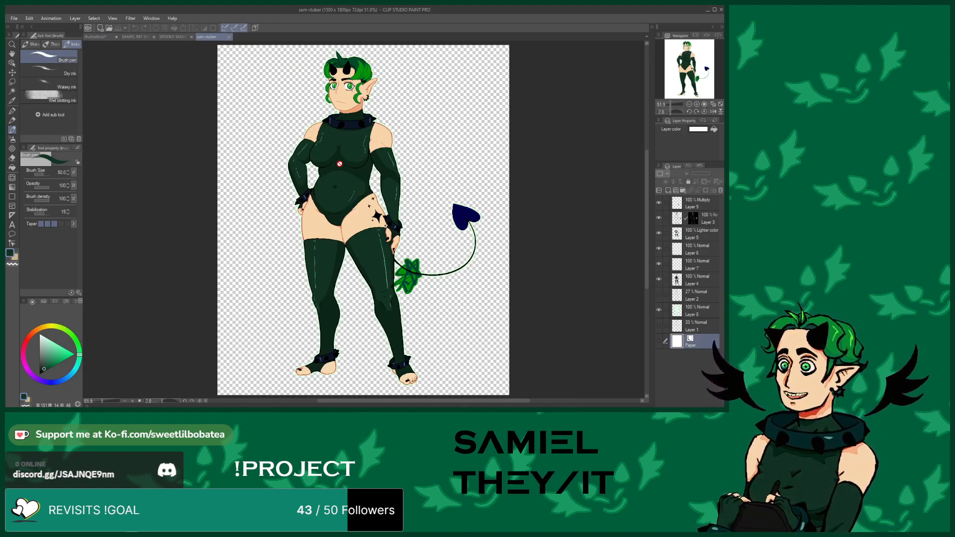
click(229, 37)
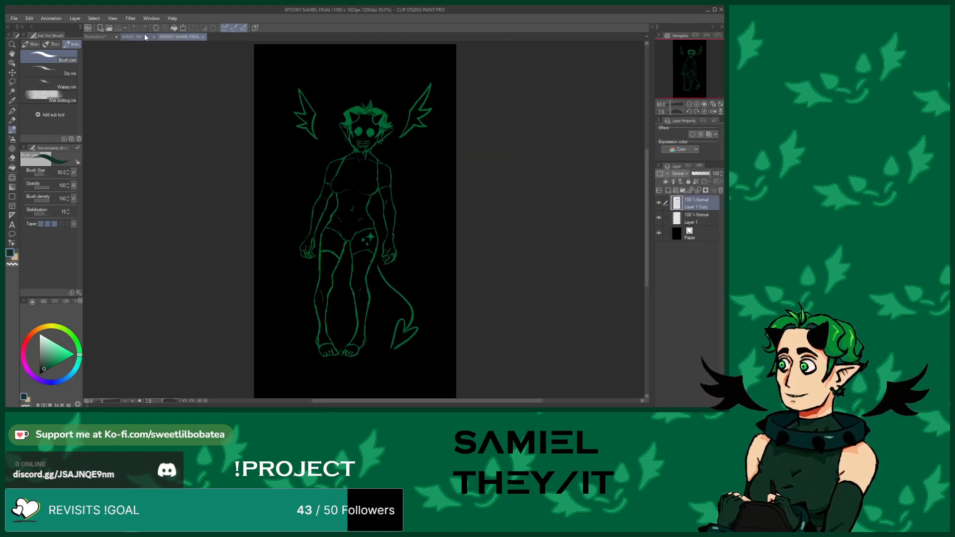
click(132, 37)
scroll(440, 362, down, 3)
scroll(440, 362, up, 3)
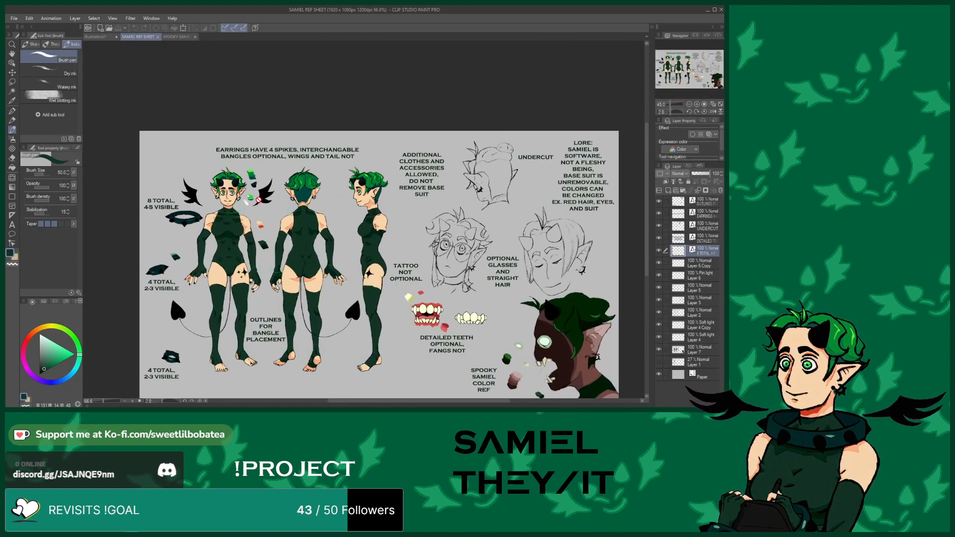
scroll(267, 331, up, 2)
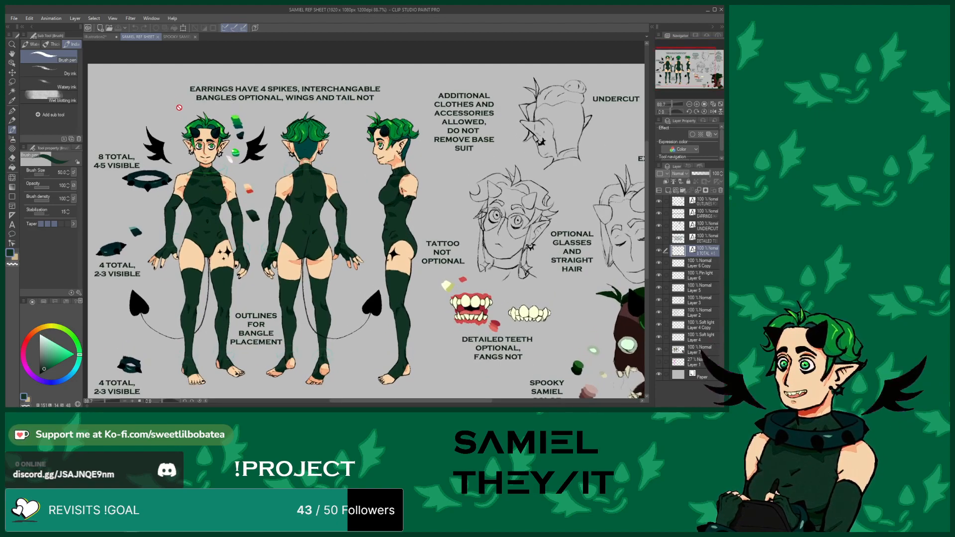
click(99, 37)
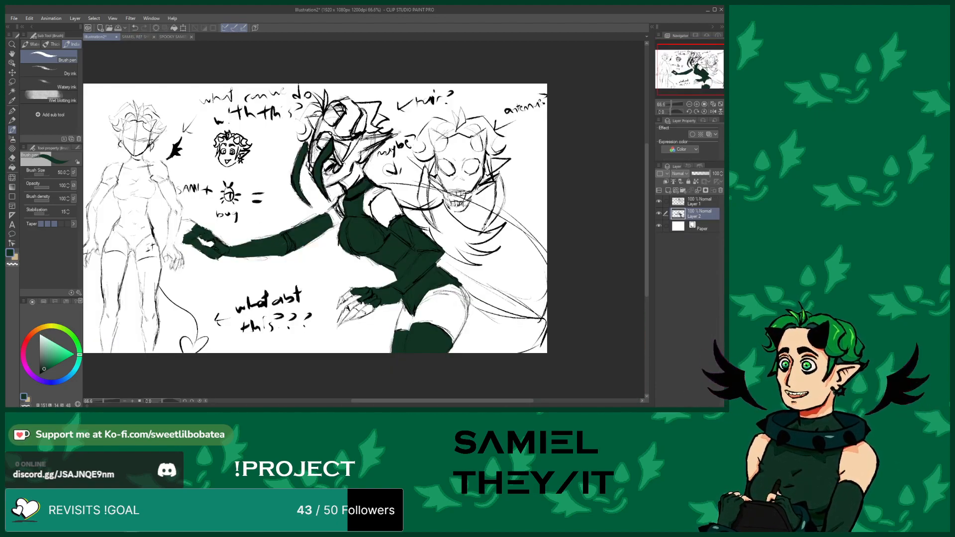
scroll(387, 169, up, 2)
scroll(386, 144, up, 2)
scroll(386, 135, down, 2)
scroll(358, 149, up, 1)
click(131, 35)
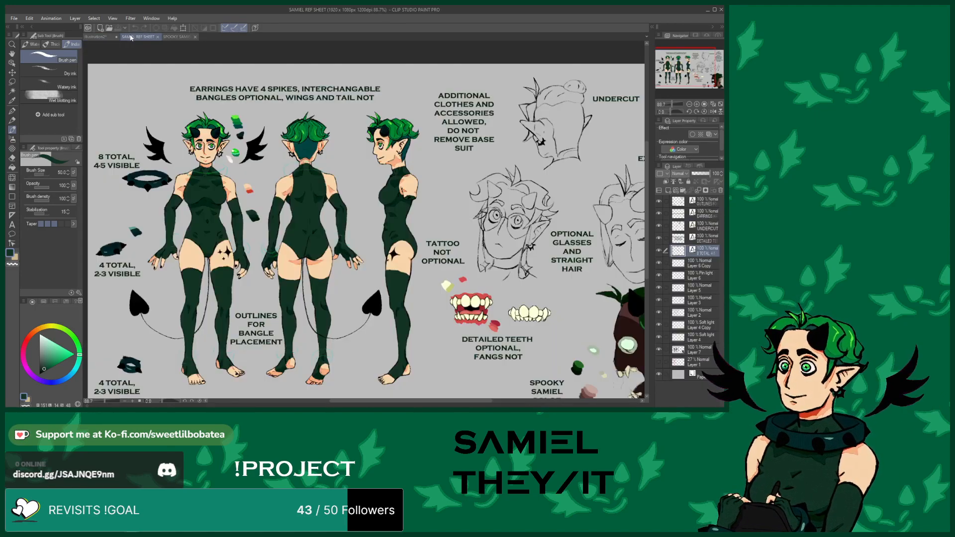
scroll(227, 235, down, 3)
scroll(500, 275, up, 8)
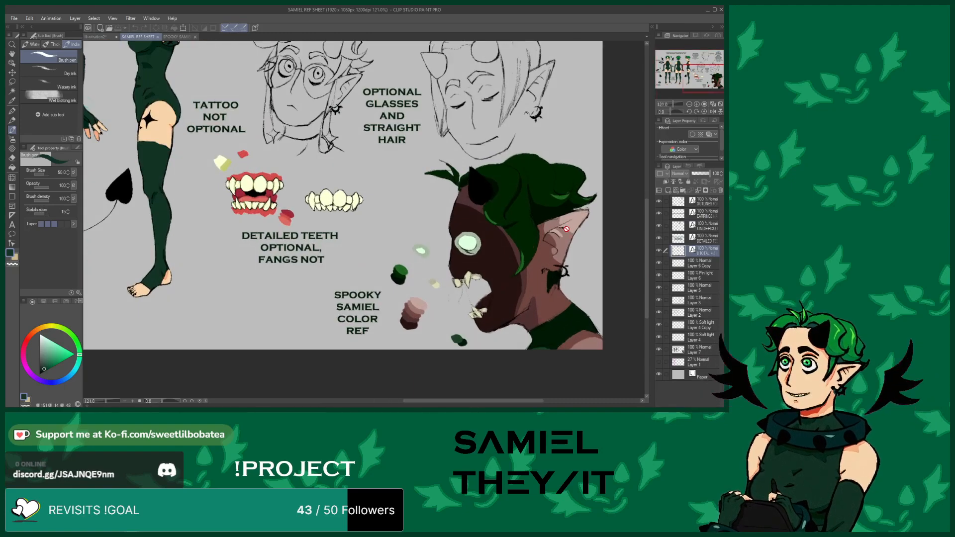
click(97, 36)
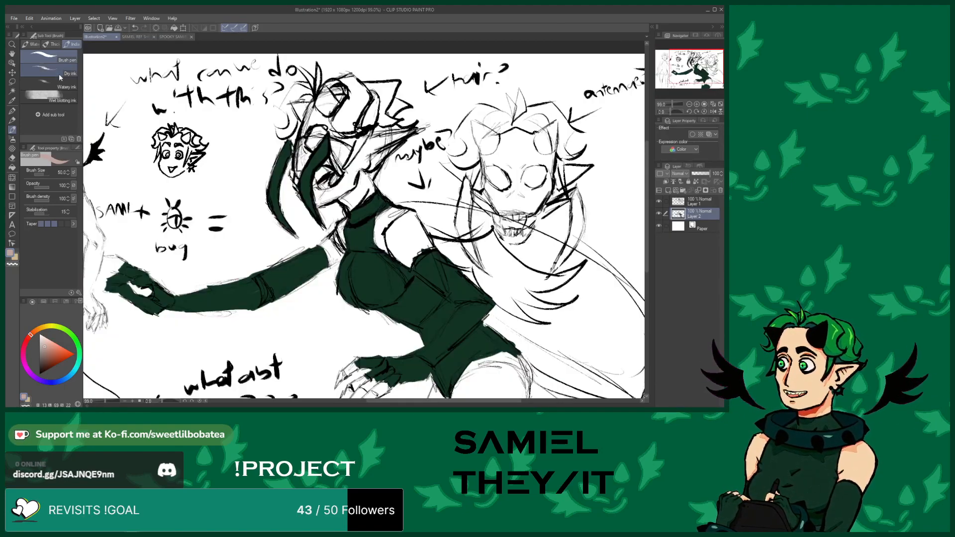
scroll(393, 115, up, 3)
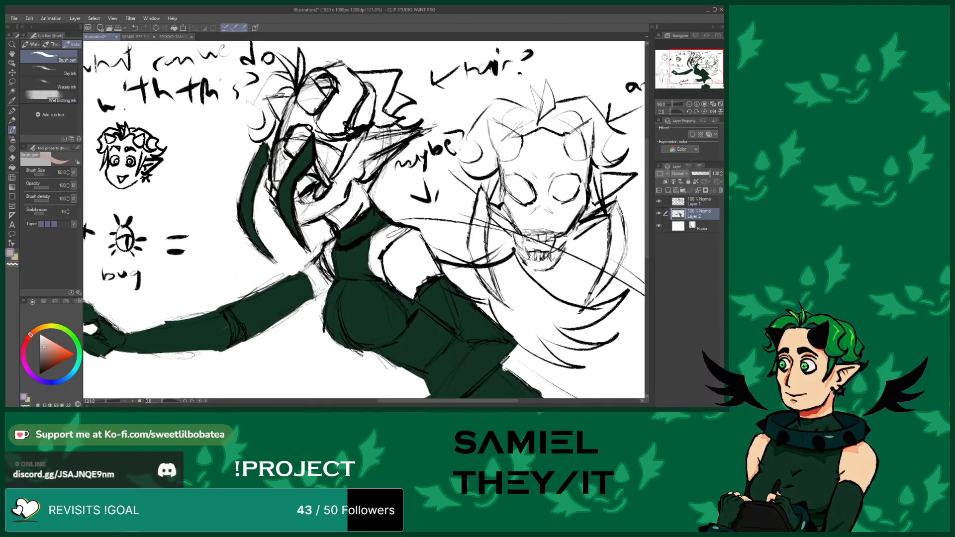
Fill the middle figure's face with a pinkish-brown skin tone
mouse_move(413, 137)
mouse_down()
mouse_move(368, 151)
mouse_move(362, 141)
mouse_move(323, 205)
mouse_move(331, 219)
mouse_move(318, 204)
mouse_move(344, 174)
mouse_move(316, 156)
mouse_move(314, 199)
mouse_move(308, 164)
mouse_move(332, 144)
mouse_move(313, 169)
mouse_move(299, 137)
mouse_move(318, 149)
mouse_move(333, 142)
mouse_move(298, 122)
mouse_move(308, 161)
mouse_move(280, 97)
mouse_move(249, 127)
mouse_move(284, 117)
mouse_move(254, 111)
mouse_move(243, 159)
mouse_move(254, 169)
mouse_move(256, 148)
mouse_move(264, 164)
mouse_move(251, 149)
mouse_move(251, 189)
mouse_move(248, 181)
mouse_up()
mouse_move(279, 227)
mouse_down()
mouse_move(283, 244)
mouse_move(275, 220)
mouse_move(311, 217)
mouse_move(285, 241)
mouse_move(294, 228)
mouse_up()
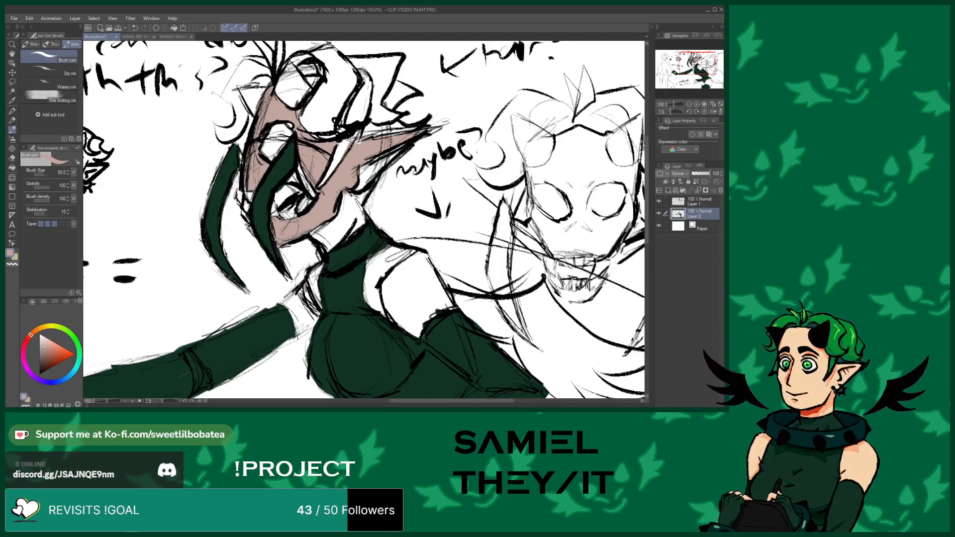
scroll(302, 185, down, 7)
scroll(197, 209, up, 1)
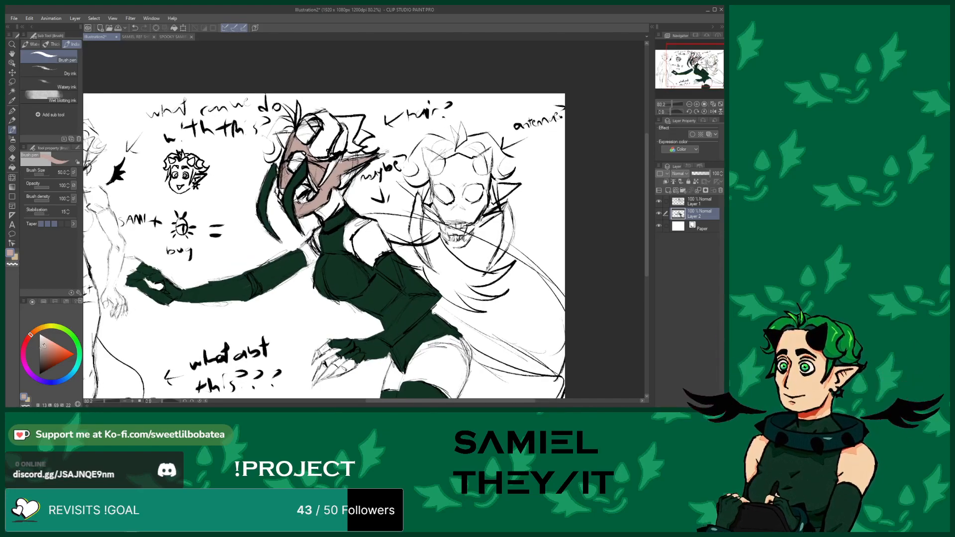
scroll(313, 199, up, 5)
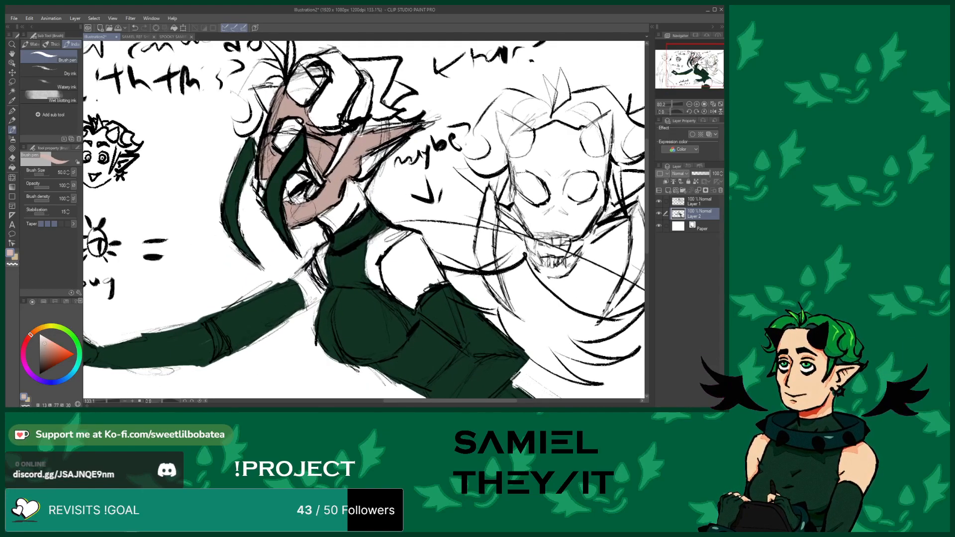
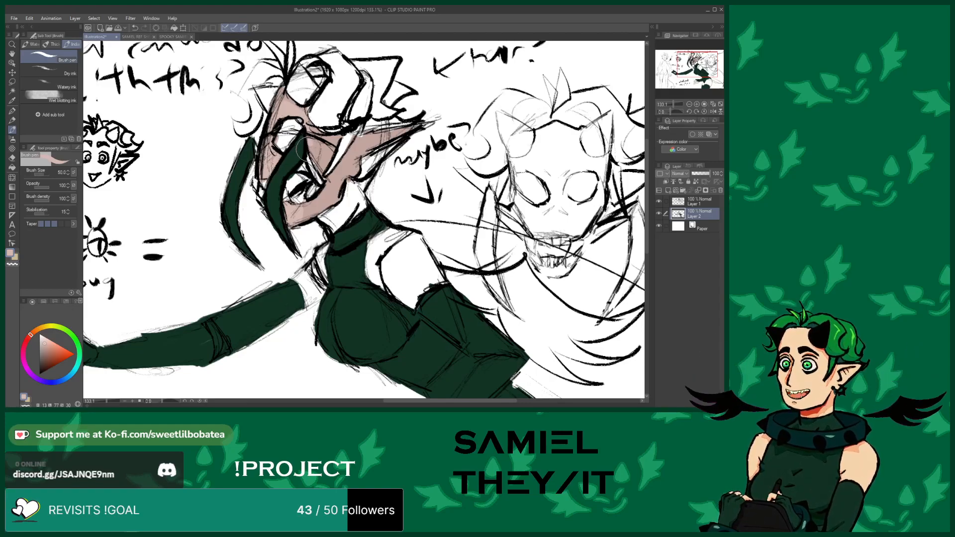
Undo the pinkish-brown skin fill on the middle figure's face
scroll(218, 126, down, 6)
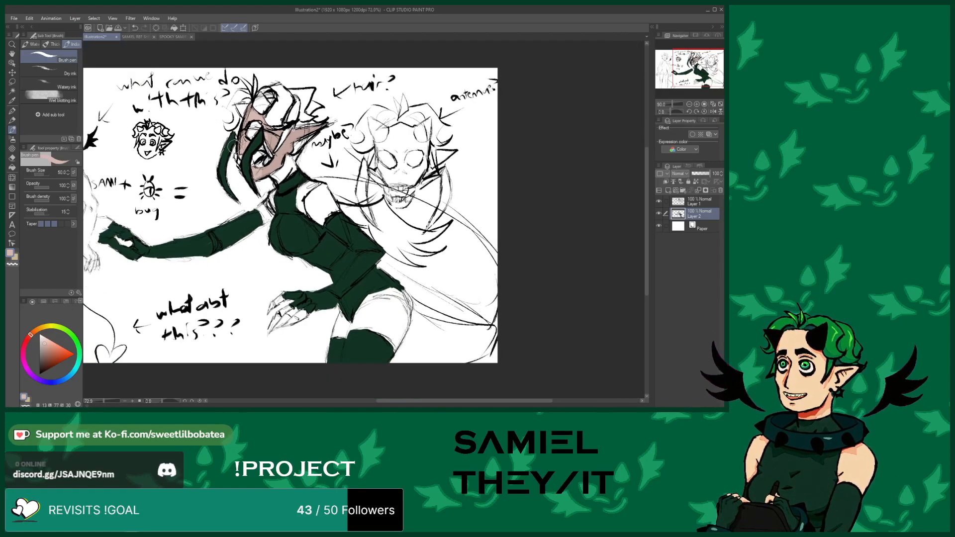
scroll(263, 149, up, 3)
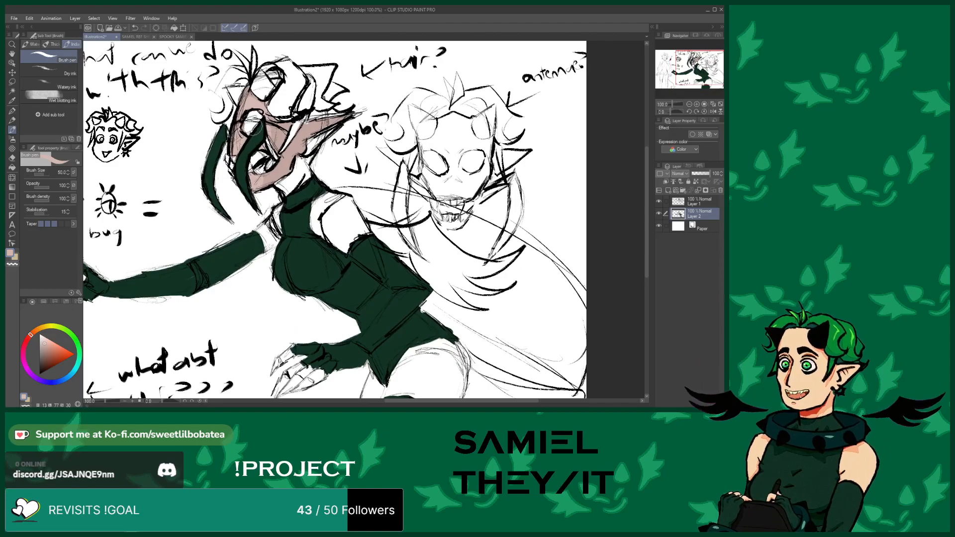
click(134, 27)
click(134, 27)
click(133, 27)
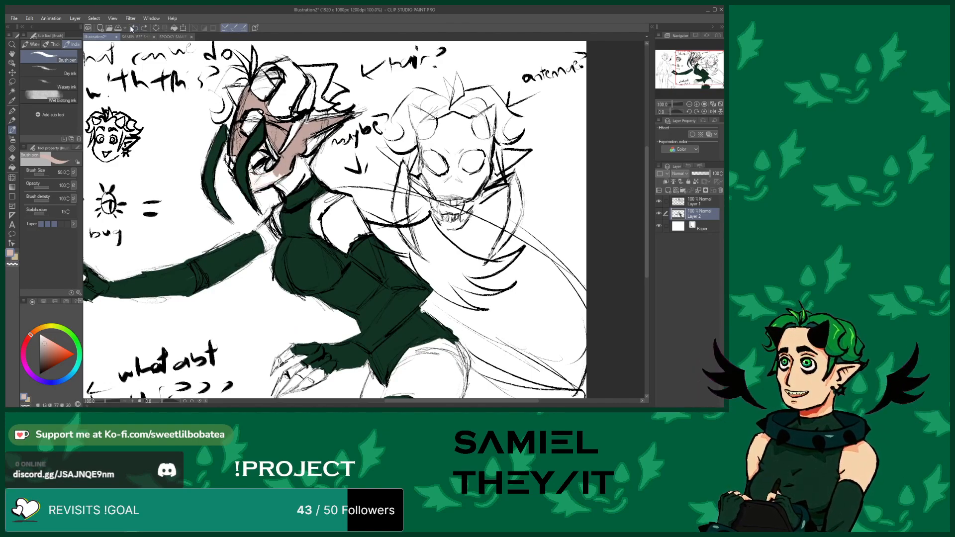
click(132, 28)
click(132, 28)
click(132, 29)
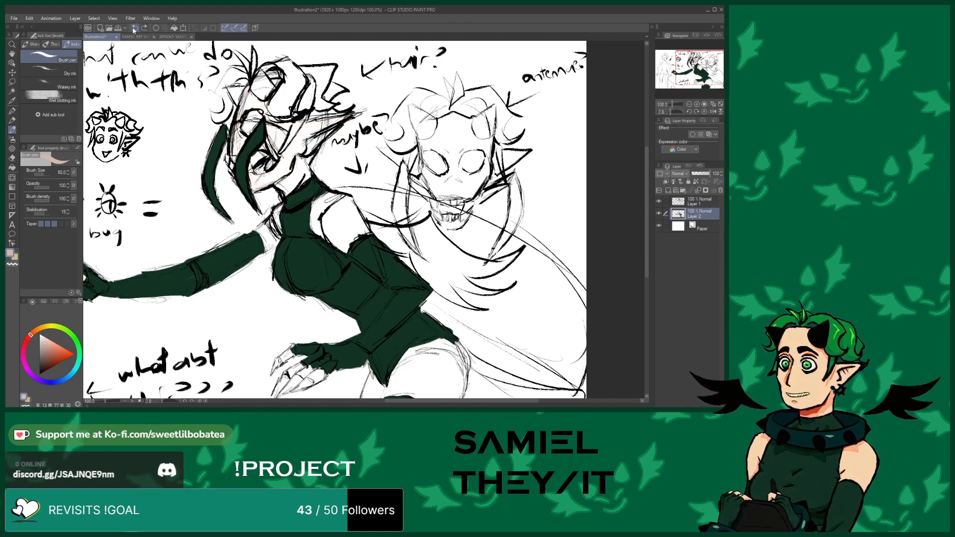
Pick a pale mint colour and paint the highlight inside the figure's eye
alt+click(298, 257)
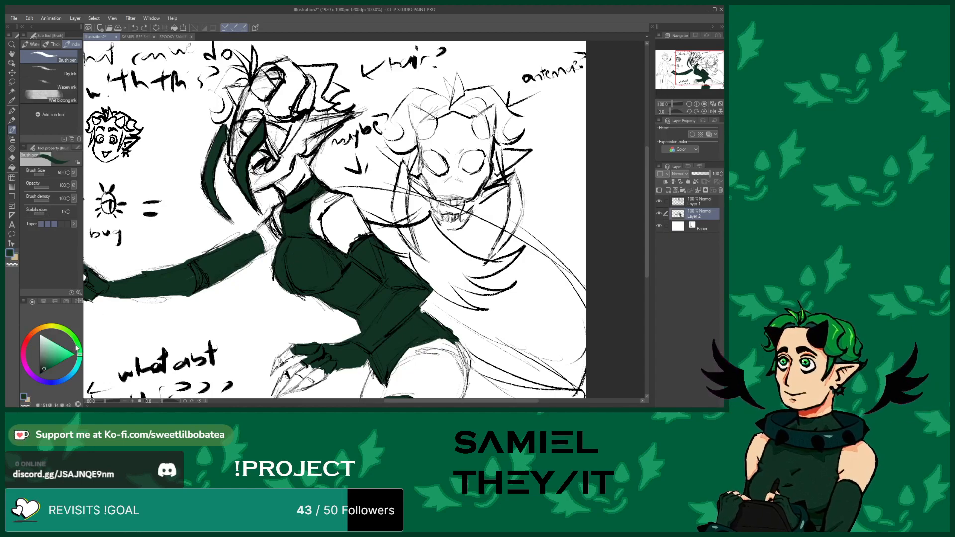
drag(52, 347, 49, 338)
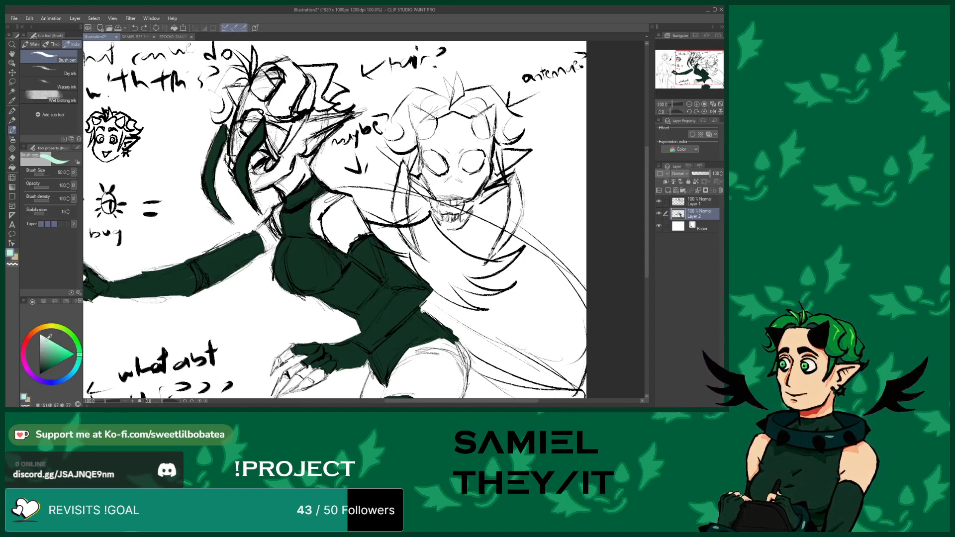
scroll(227, 107, up, 7)
mouse_move(273, 121)
mouse_down()
mouse_move(261, 139)
mouse_move(278, 119)
mouse_move(271, 128)
mouse_up()
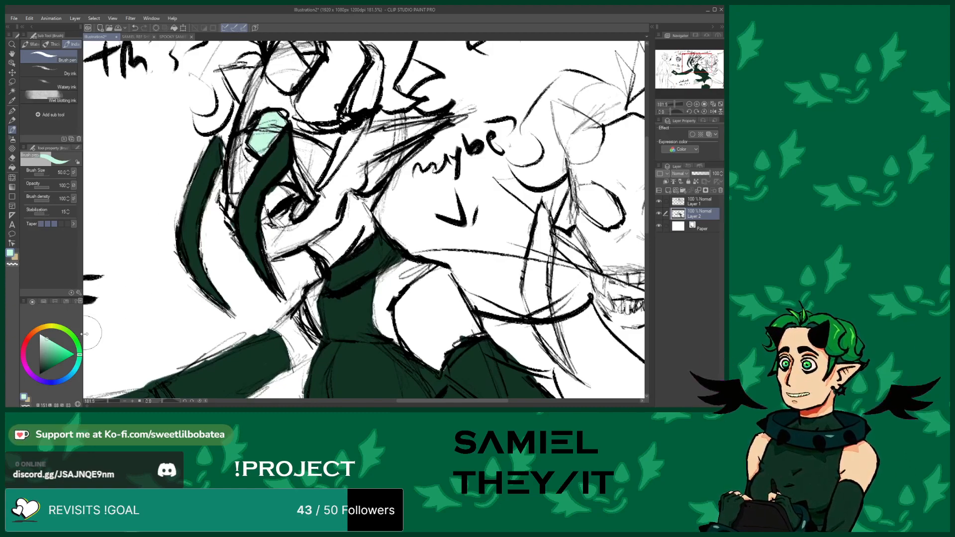
Switch to a grey-teal tone and fill the middle figure's face and pointed ears with it
drag(48, 344, 44, 358)
mouse_move(311, 232)
mouse_down()
mouse_move(328, 224)
mouse_move(299, 244)
mouse_move(321, 249)
mouse_move(355, 234)
mouse_move(343, 249)
mouse_move(363, 229)
mouse_move(349, 234)
mouse_move(343, 164)
mouse_move(361, 142)
mouse_move(370, 175)
mouse_move(309, 226)
mouse_move(343, 179)
mouse_move(328, 199)
mouse_move(348, 154)
mouse_move(314, 222)
mouse_move(270, 233)
mouse_up()
mouse_move(269, 251)
mouse_down()
mouse_move(268, 229)
mouse_move(281, 249)
mouse_move(307, 215)
mouse_up()
mouse_move(315, 172)
mouse_down()
mouse_move(302, 124)
mouse_move(312, 141)
mouse_move(336, 127)
mouse_move(297, 122)
mouse_move(275, 102)
mouse_move(283, 110)
mouse_move(303, 92)
mouse_move(259, 82)
mouse_move(254, 98)
mouse_move(267, 87)
mouse_move(249, 112)
mouse_move(251, 95)
mouse_move(236, 142)
mouse_move(247, 134)
mouse_move(243, 176)
mouse_move(255, 159)
mouse_move(238, 193)
mouse_move(233, 169)
mouse_up()
mouse_move(370, 159)
mouse_down()
mouse_move(400, 136)
mouse_move(355, 153)
mouse_move(379, 139)
mouse_move(364, 138)
mouse_move(421, 132)
mouse_up()
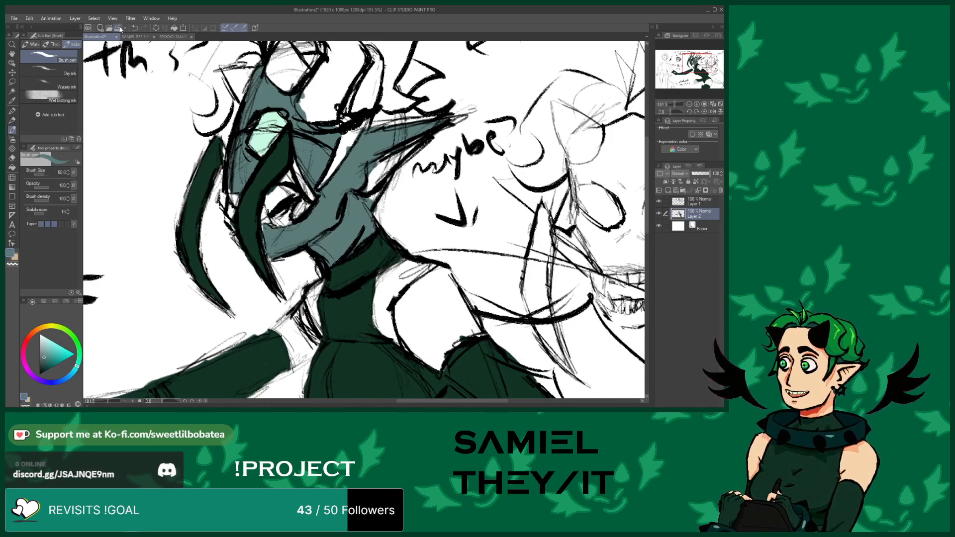
Check the reference sheet colours, then fill the neck, shoulder and upper arm in grey-teal
click(138, 37)
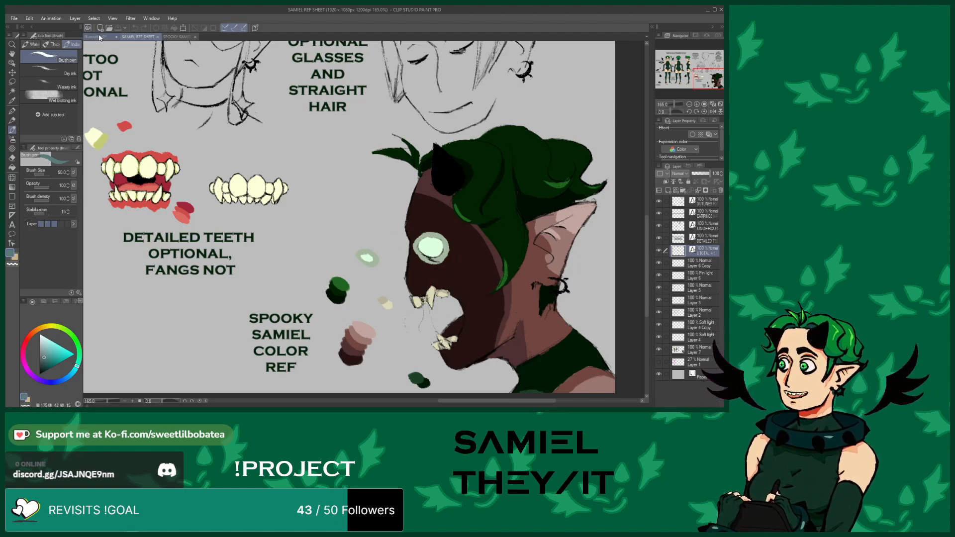
click(100, 38)
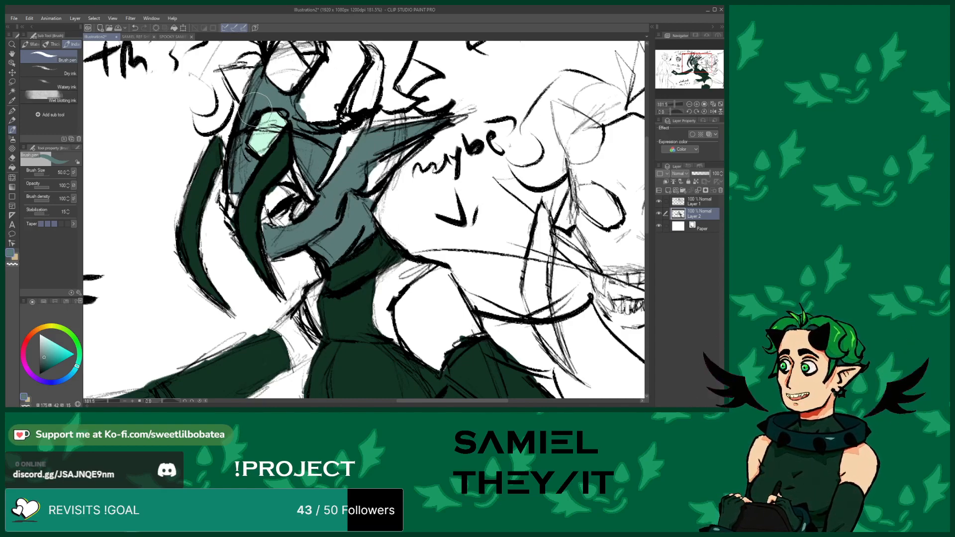
mouse_move(347, 236)
mouse_down()
mouse_move(403, 344)
mouse_move(378, 319)
mouse_move(383, 277)
mouse_move(412, 264)
mouse_move(382, 281)
mouse_move(376, 303)
mouse_move(381, 275)
mouse_move(422, 357)
mouse_move(447, 341)
mouse_move(436, 360)
mouse_move(452, 338)
mouse_move(471, 334)
mouse_move(458, 336)
mouse_move(470, 331)
mouse_move(465, 310)
mouse_move(475, 326)
mouse_move(445, 276)
mouse_move(418, 280)
mouse_move(424, 274)
mouse_move(392, 317)
mouse_move(394, 298)
mouse_move(416, 289)
mouse_move(401, 291)
mouse_move(422, 346)
mouse_move(415, 340)
mouse_move(438, 334)
mouse_move(443, 319)
mouse_move(438, 337)
mouse_move(456, 303)
mouse_move(460, 316)
mouse_move(444, 289)
mouse_move(442, 320)
mouse_move(418, 321)
mouse_move(417, 297)
mouse_move(445, 269)
mouse_up()
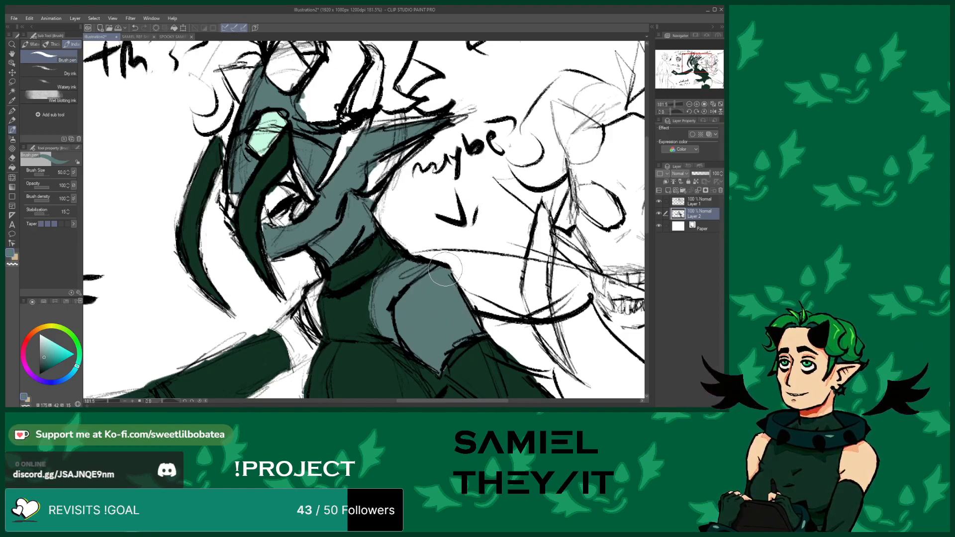
mouse_move(301, 343)
mouse_down()
mouse_move(293, 364)
mouse_move(315, 334)
mouse_move(308, 358)
mouse_move(320, 334)
mouse_move(314, 299)
mouse_move(307, 305)
mouse_move(320, 286)
mouse_move(273, 329)
mouse_move(290, 348)
mouse_move(296, 322)
mouse_move(296, 349)
mouse_up()
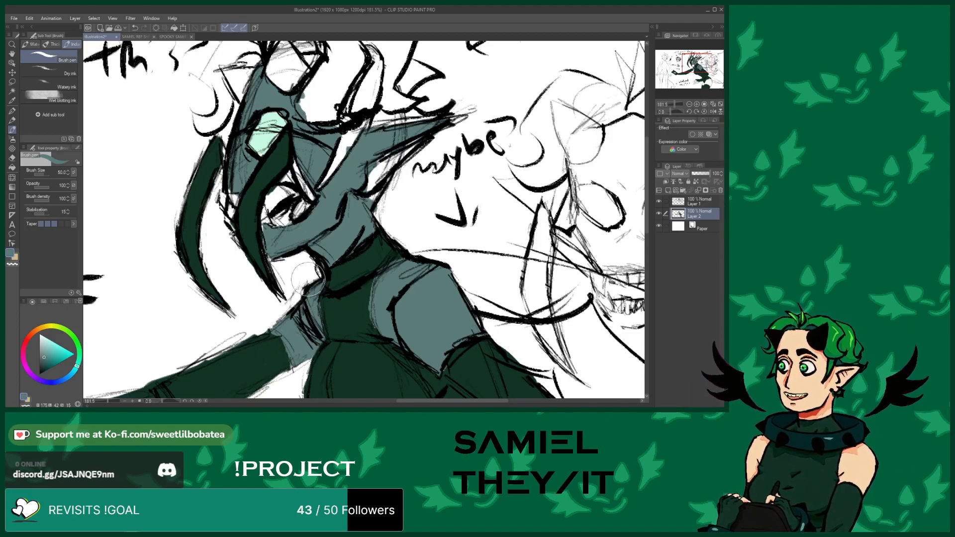
Fill the extended gloved hand's palm and the clawed hand's fingers with the grey-teal tone
scroll(344, 166, down, 5)
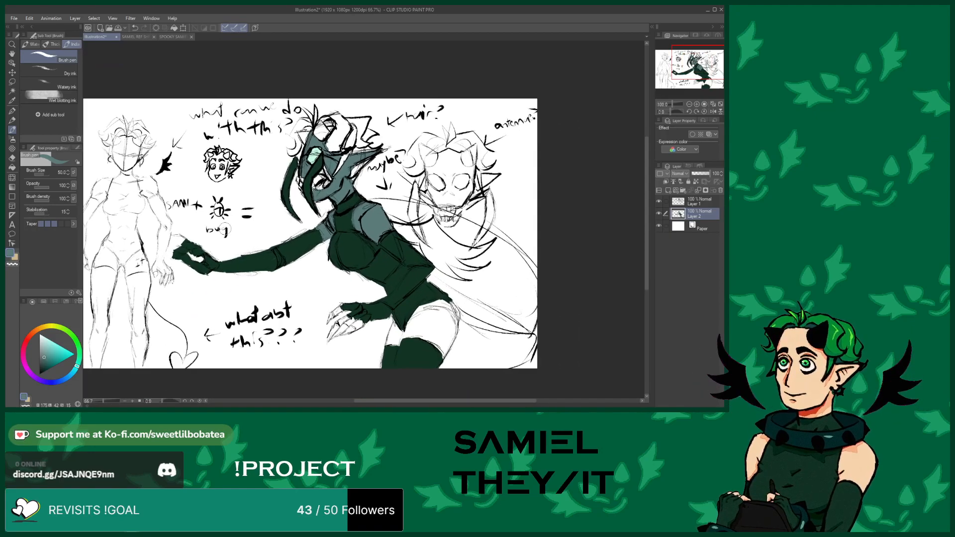
scroll(180, 245, up, 6)
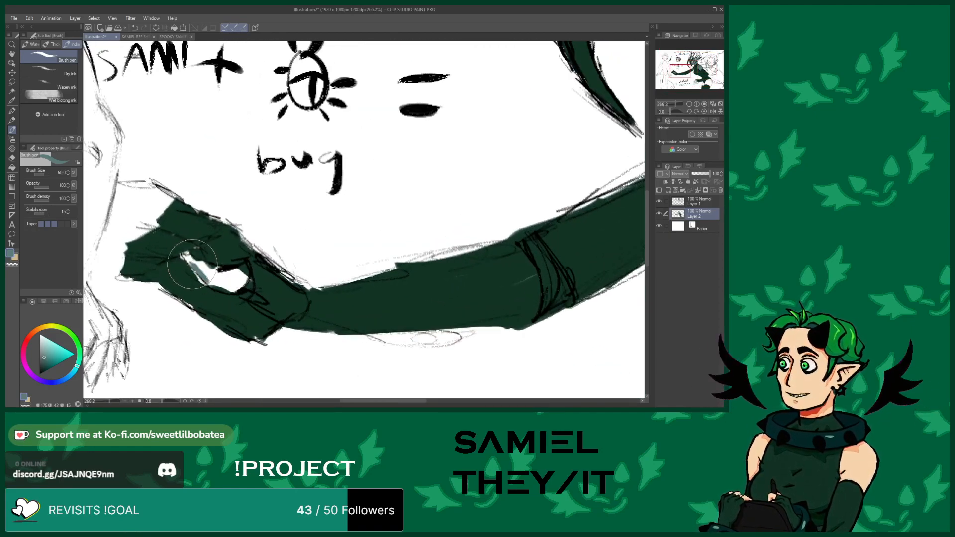
mouse_move(201, 281)
mouse_down()
mouse_move(192, 259)
mouse_move(246, 263)
mouse_move(244, 281)
mouse_move(201, 275)
mouse_move(215, 285)
mouse_move(216, 274)
mouse_up()
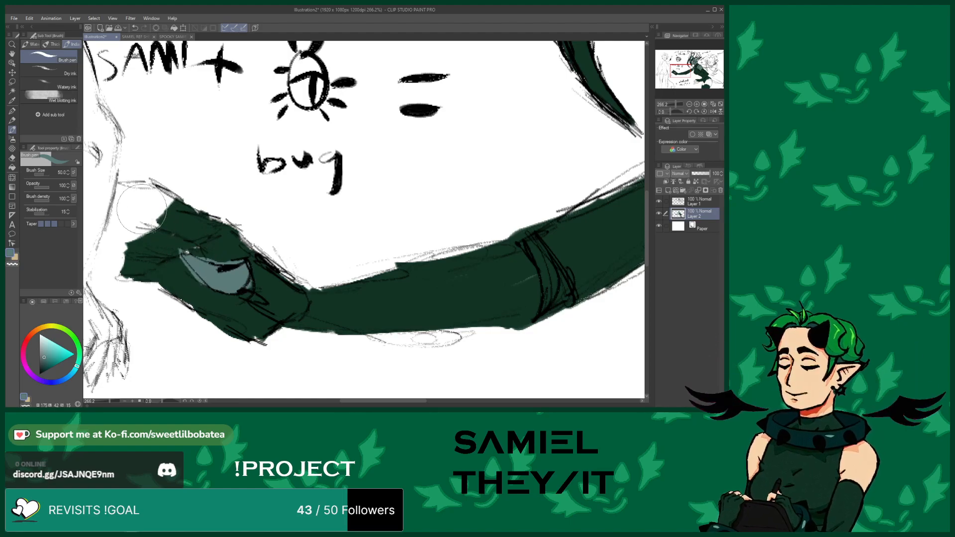
scroll(147, 203, down, 5)
scroll(110, 207, down, 5)
scroll(301, 285, up, 6)
mouse_move(317, 318)
mouse_down()
mouse_move(283, 329)
mouse_move(336, 301)
mouse_move(298, 321)
mouse_move(323, 289)
mouse_move(269, 327)
mouse_move(265, 342)
mouse_move(291, 297)
mouse_up()
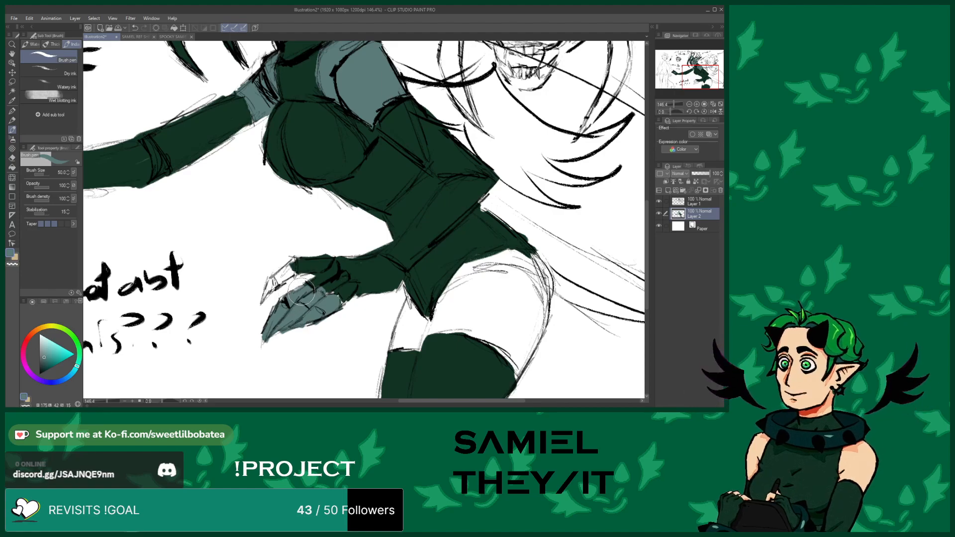
mouse_move(277, 277)
mouse_down()
mouse_move(263, 298)
mouse_move(291, 261)
mouse_move(280, 278)
mouse_up()
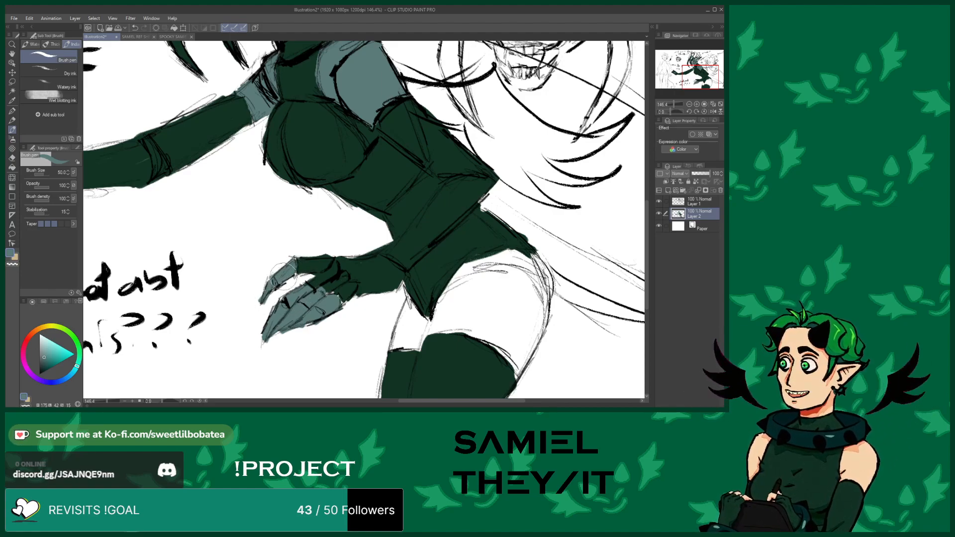
Fill the thigh in grey-teal, then redraw the stocking's top edge in dark green
mouse_move(416, 327)
mouse_down()
mouse_move(392, 350)
mouse_move(412, 303)
mouse_move(402, 322)
mouse_move(435, 317)
mouse_move(424, 330)
mouse_move(456, 321)
mouse_move(427, 325)
mouse_move(497, 334)
mouse_move(473, 329)
mouse_move(511, 359)
mouse_move(524, 353)
mouse_move(516, 370)
mouse_move(544, 314)
mouse_move(523, 253)
mouse_move(509, 266)
mouse_move(516, 262)
mouse_move(477, 267)
mouse_move(520, 262)
mouse_move(468, 267)
mouse_move(496, 256)
mouse_move(443, 303)
mouse_up()
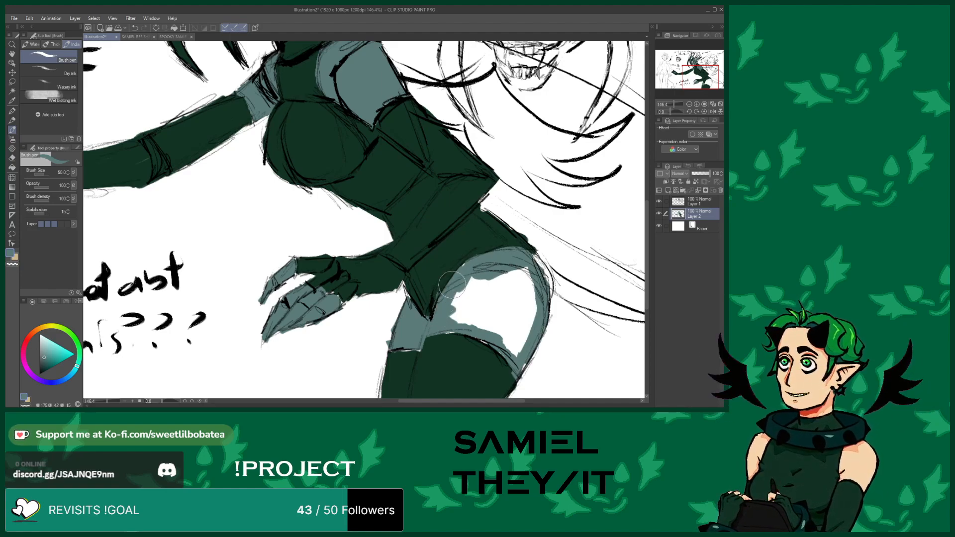
mouse_move(469, 265)
mouse_down()
mouse_move(444, 317)
mouse_move(482, 265)
mouse_move(464, 328)
mouse_move(497, 274)
mouse_move(481, 317)
mouse_move(488, 337)
mouse_move(521, 276)
mouse_move(509, 267)
mouse_move(520, 298)
mouse_move(529, 279)
mouse_move(533, 295)
mouse_move(506, 340)
mouse_up()
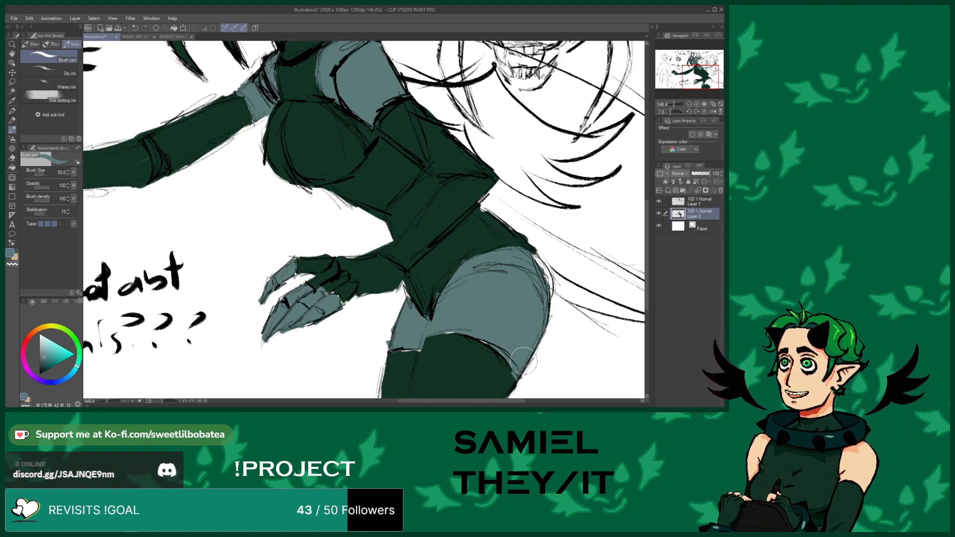
scroll(308, 137, down, 5)
scroll(440, 219, up, 4)
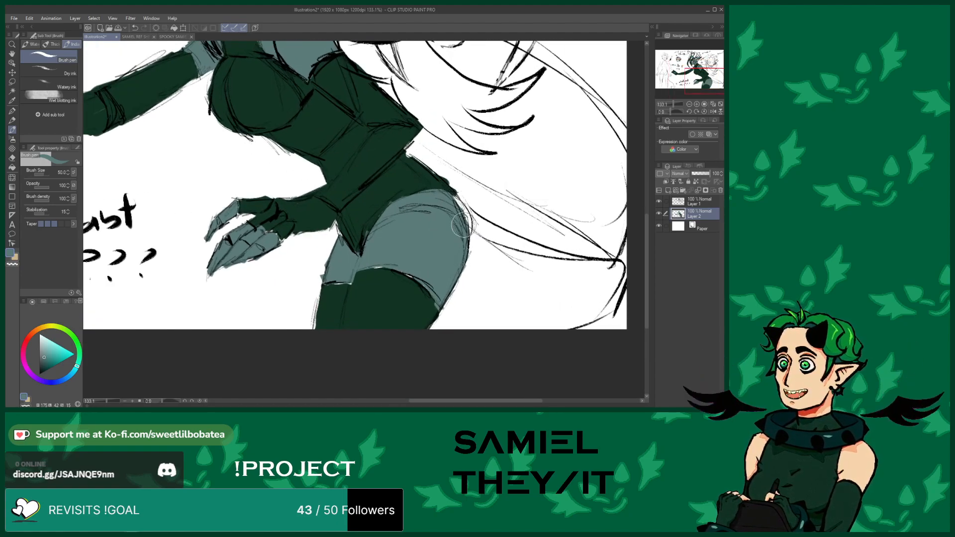
scroll(354, 324, down, 3)
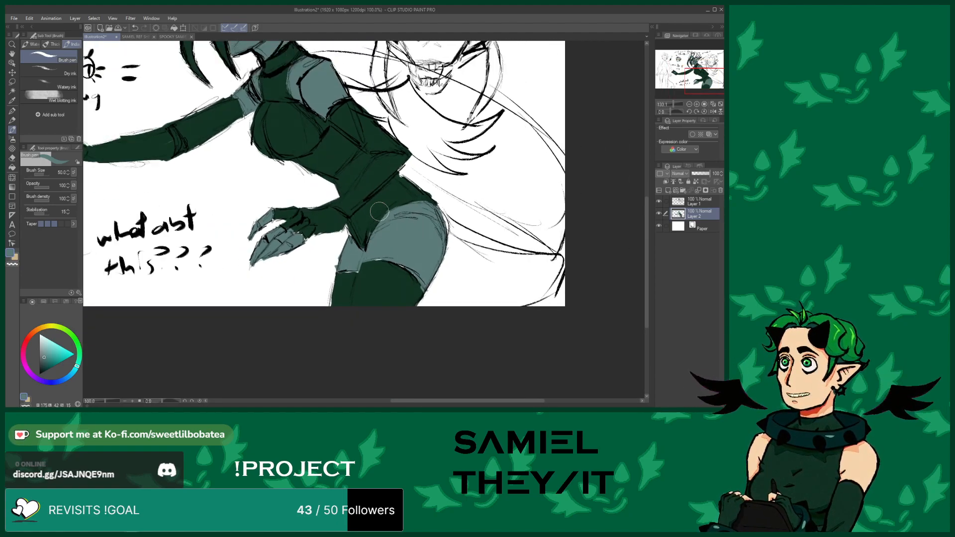
scroll(375, 249, up, 4)
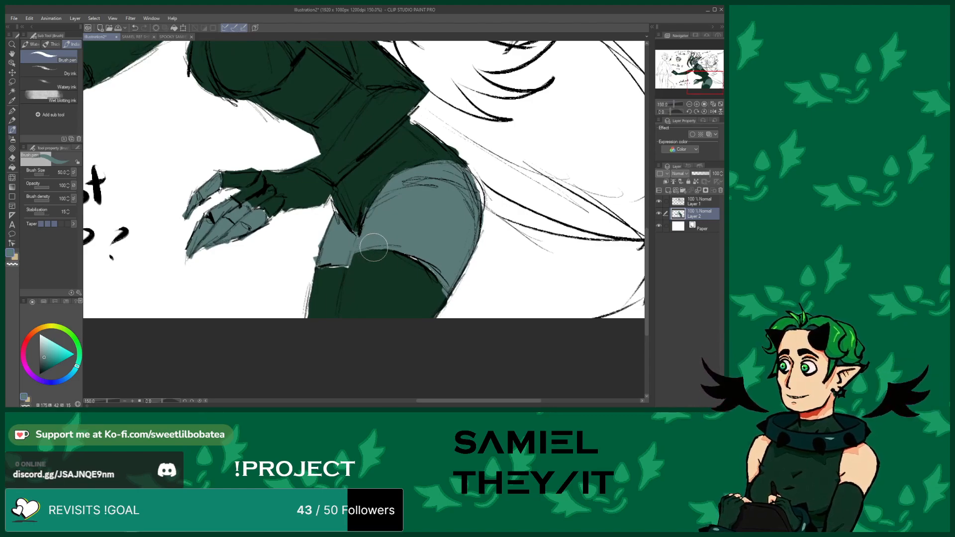
alt+click(350, 288)
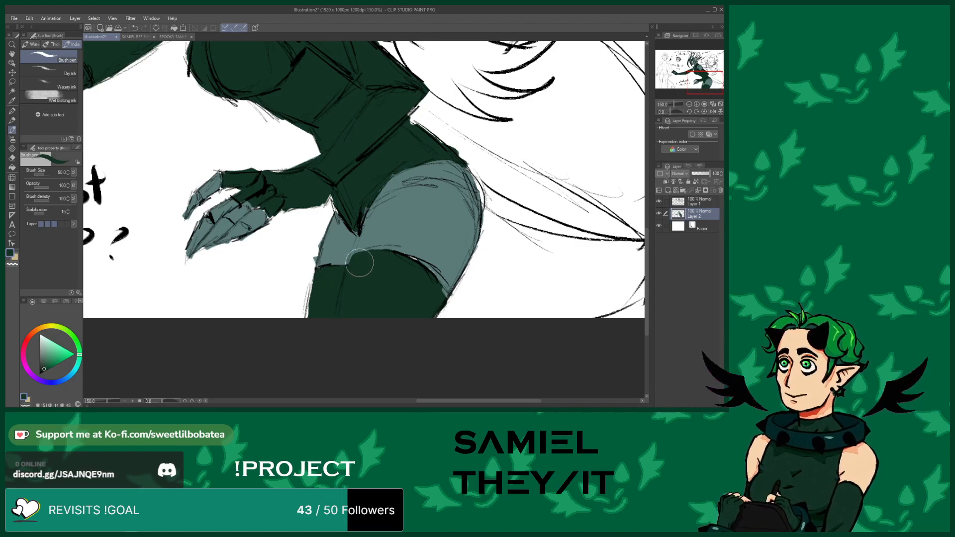
drag(395, 255, 437, 285)
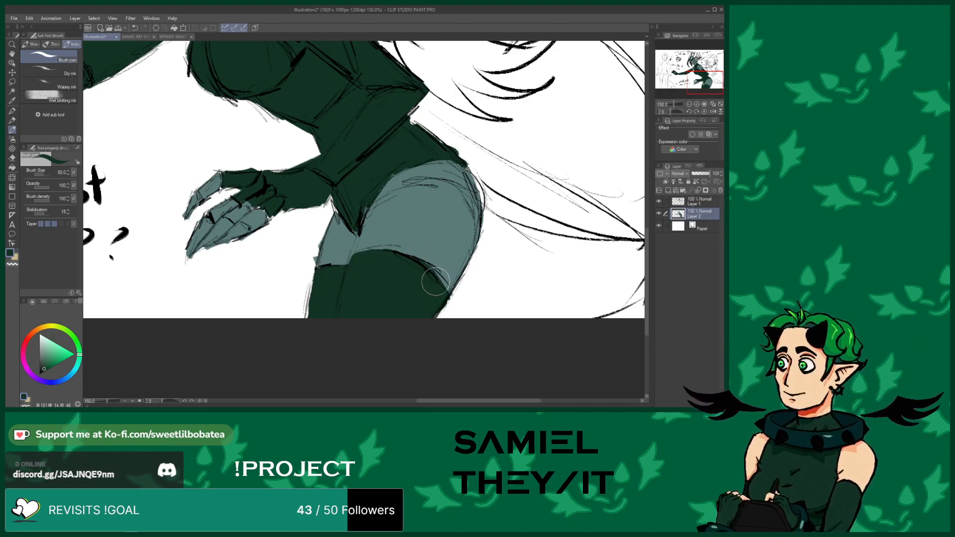
Erase the grey-teal overflow along the thigh's outer edge with the eraser
scroll(377, 288, down, 4)
scroll(328, 239, up, 2)
scroll(347, 284, up, 3)
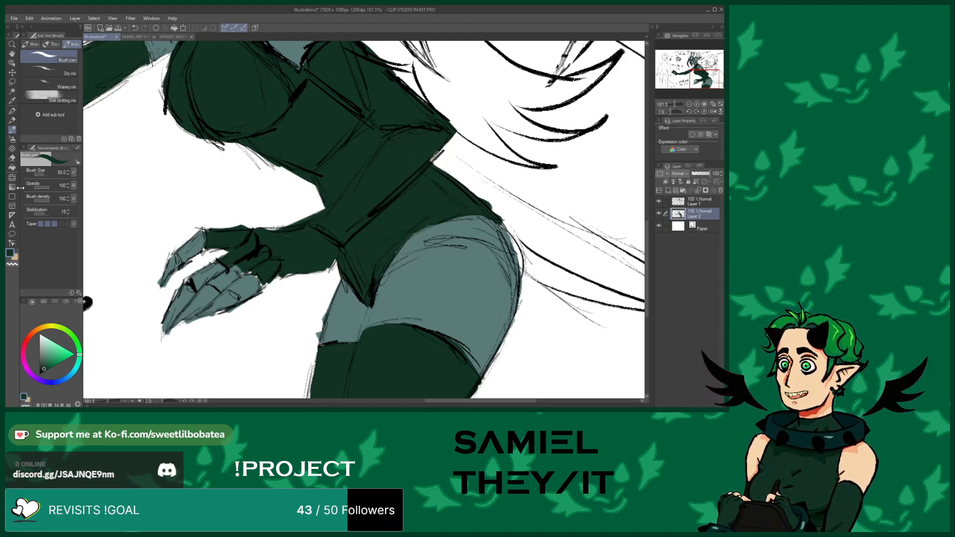
click(11, 159)
mouse_move(487, 200)
mouse_down()
mouse_move(511, 235)
mouse_move(525, 294)
mouse_up()
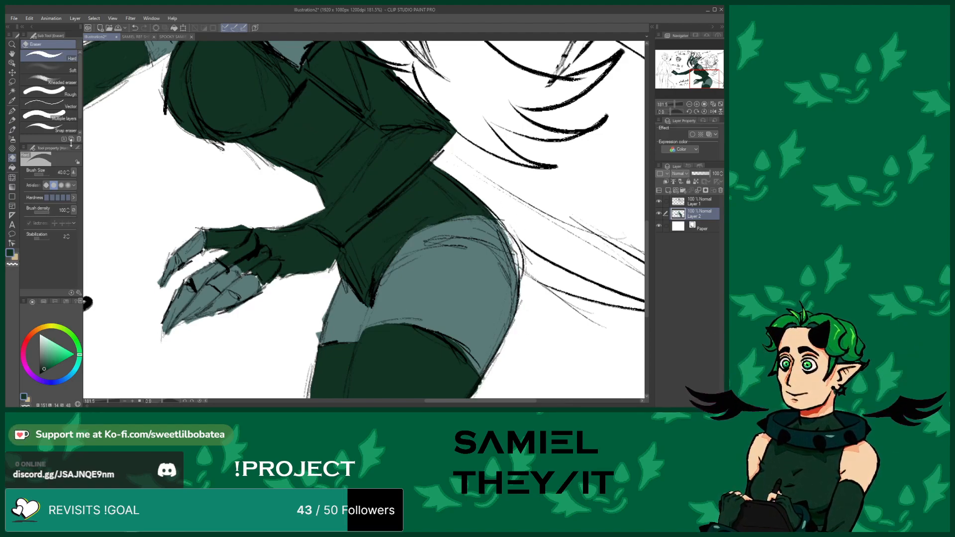
click(12, 130)
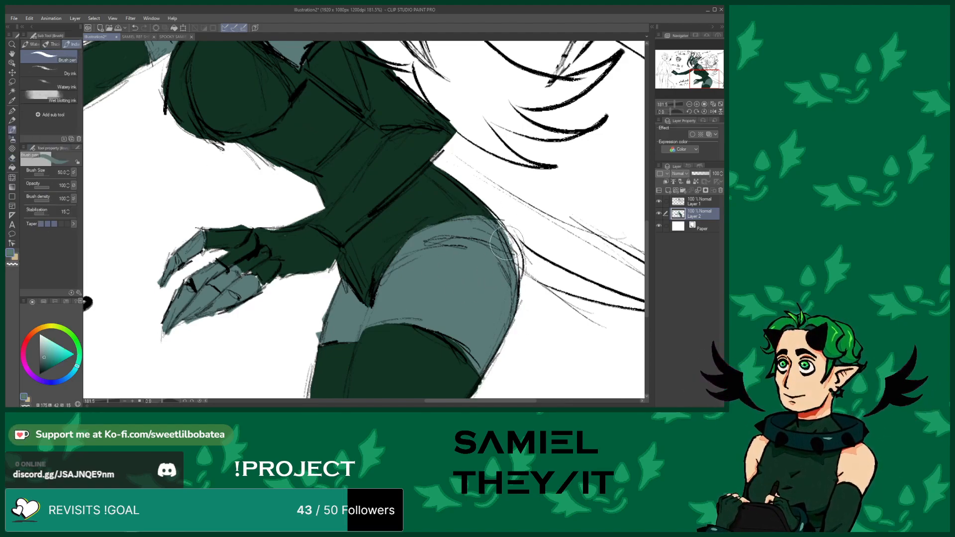
Paint dark green hair strands over the top and side of the middle figure's head
scroll(350, 162, down, 3)
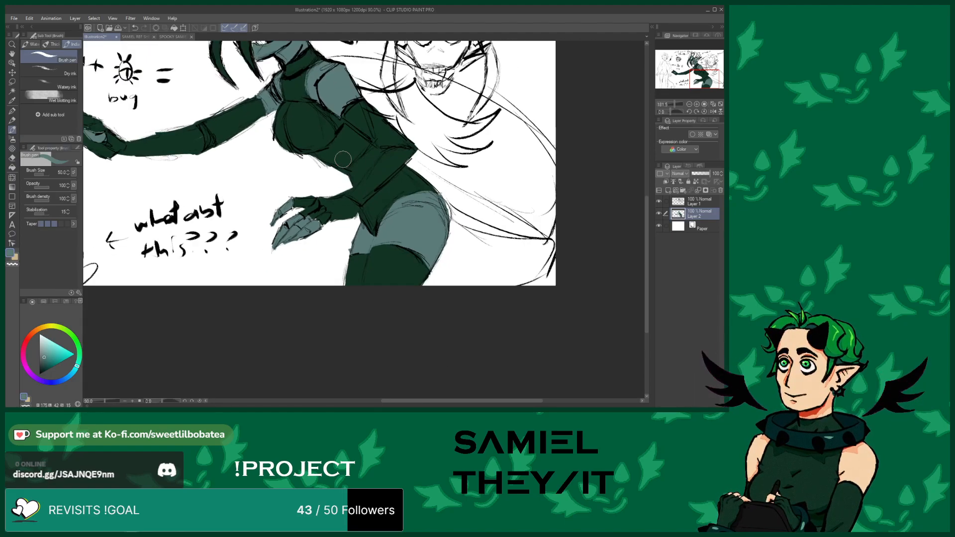
scroll(349, 209, down, 7)
scroll(328, 219, up, 5)
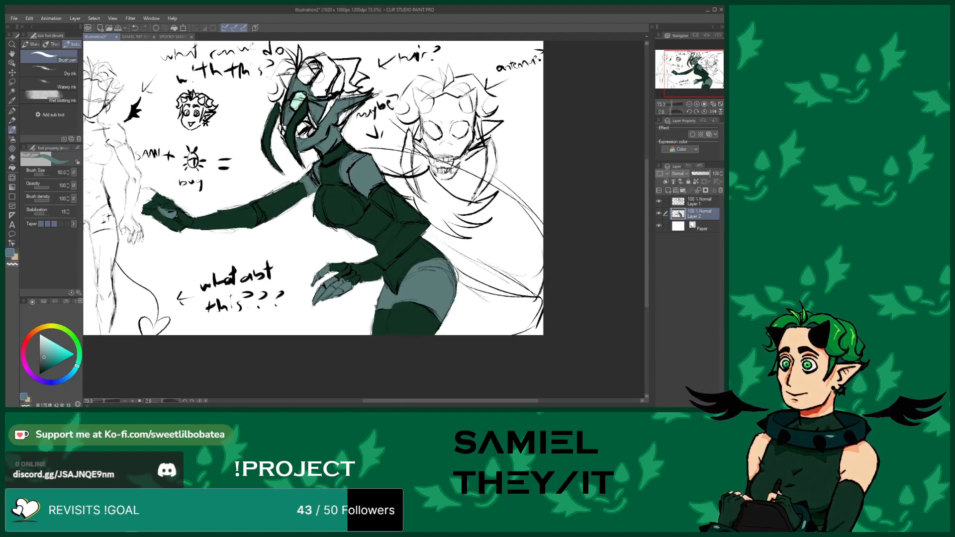
scroll(348, 298, down, 2)
scroll(365, 347, up, 6)
alt+click(366, 347)
mouse_move(345, 125)
mouse_down()
mouse_move(356, 146)
mouse_move(330, 125)
mouse_move(333, 99)
mouse_move(333, 125)
mouse_move(344, 121)
mouse_move(325, 117)
mouse_move(364, 70)
mouse_move(374, 133)
mouse_move(346, 205)
mouse_move(403, 90)
mouse_move(394, 113)
mouse_move(414, 127)
mouse_move(404, 129)
mouse_move(425, 123)
mouse_move(414, 111)
mouse_move(421, 100)
mouse_move(438, 98)
mouse_move(421, 113)
mouse_move(451, 93)
mouse_move(423, 79)
mouse_move(408, 97)
mouse_move(437, 53)
mouse_move(368, 63)
mouse_move(385, 82)
mouse_move(358, 57)
mouse_move(341, 72)
mouse_move(325, 54)
mouse_up()
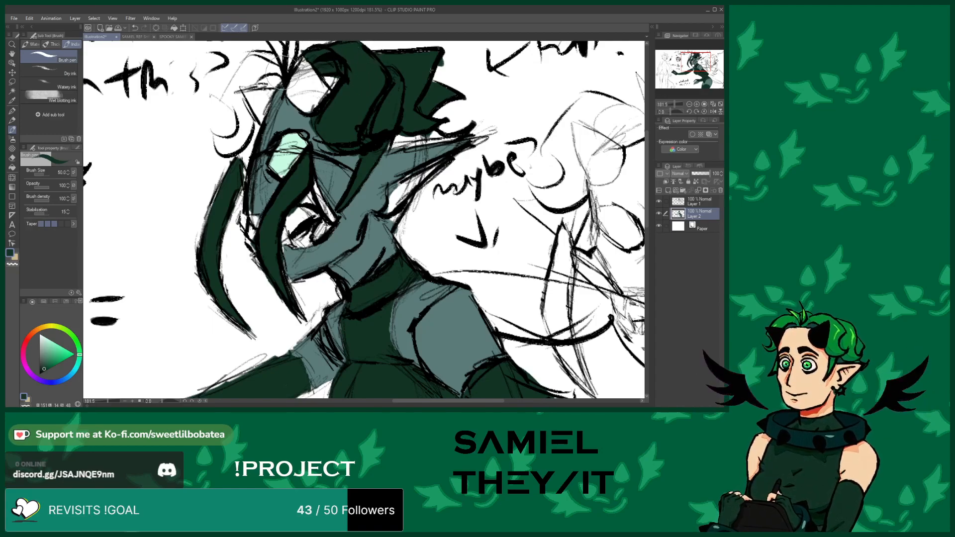
mouse_move(273, 77)
mouse_down()
mouse_move(229, 97)
mouse_move(235, 77)
mouse_move(223, 100)
mouse_move(241, 137)
mouse_move(217, 138)
mouse_move(222, 151)
mouse_move(246, 127)
mouse_move(241, 144)
mouse_move(234, 84)
mouse_move(262, 55)
mouse_move(237, 78)
mouse_up()
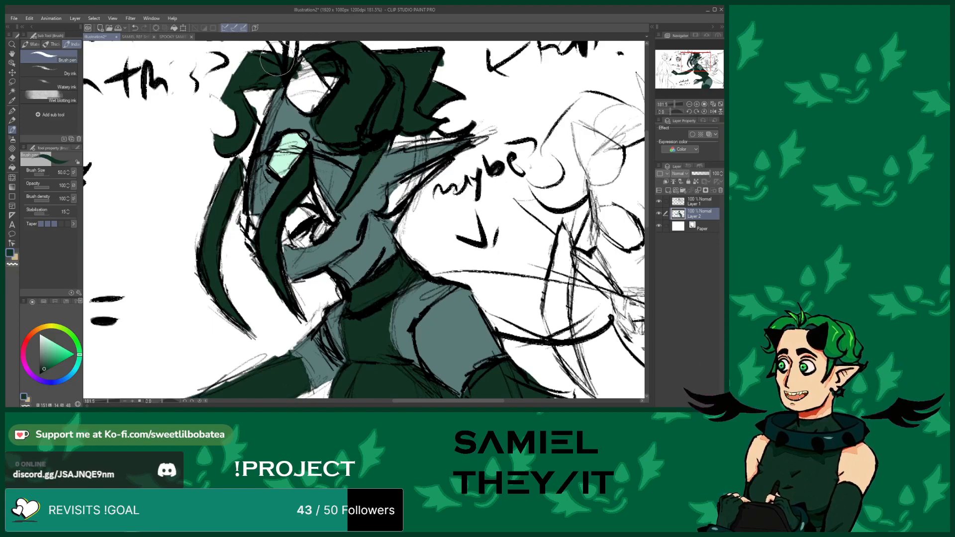
scroll(277, 169, down, 3)
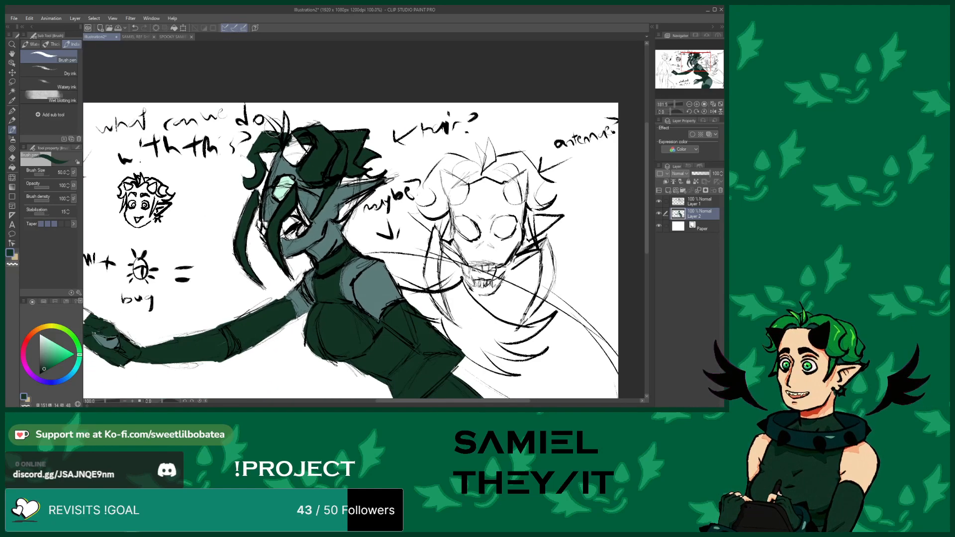
scroll(291, 142, up, 4)
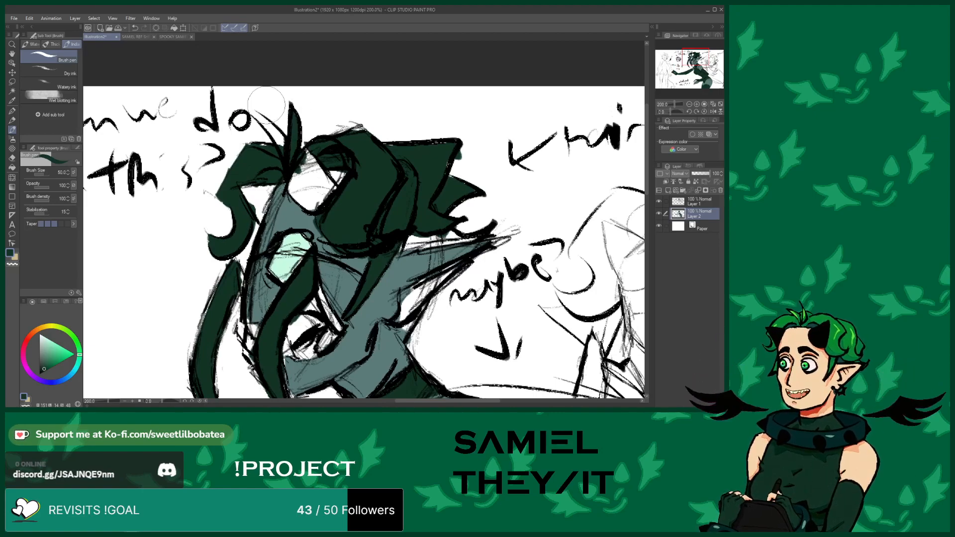
mouse_move(273, 133)
mouse_down()
mouse_move(286, 149)
mouse_move(256, 114)
mouse_move(285, 144)
mouse_move(272, 137)
mouse_up()
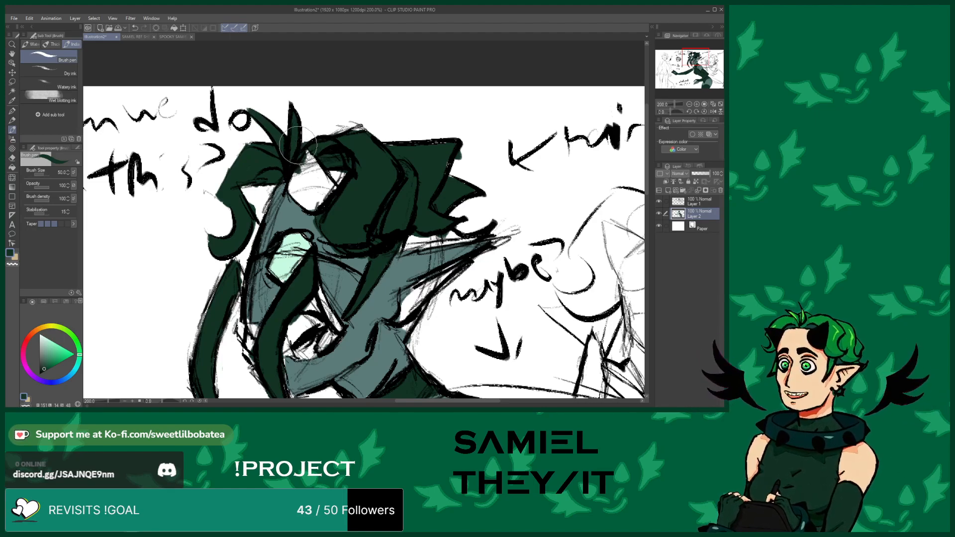
mouse_move(402, 153)
mouse_down()
mouse_move(377, 151)
mouse_move(421, 149)
mouse_move(438, 178)
mouse_move(451, 149)
mouse_move(422, 150)
mouse_move(441, 156)
mouse_move(437, 186)
mouse_move(439, 177)
mouse_move(448, 184)
mouse_move(437, 215)
mouse_move(464, 239)
mouse_up()
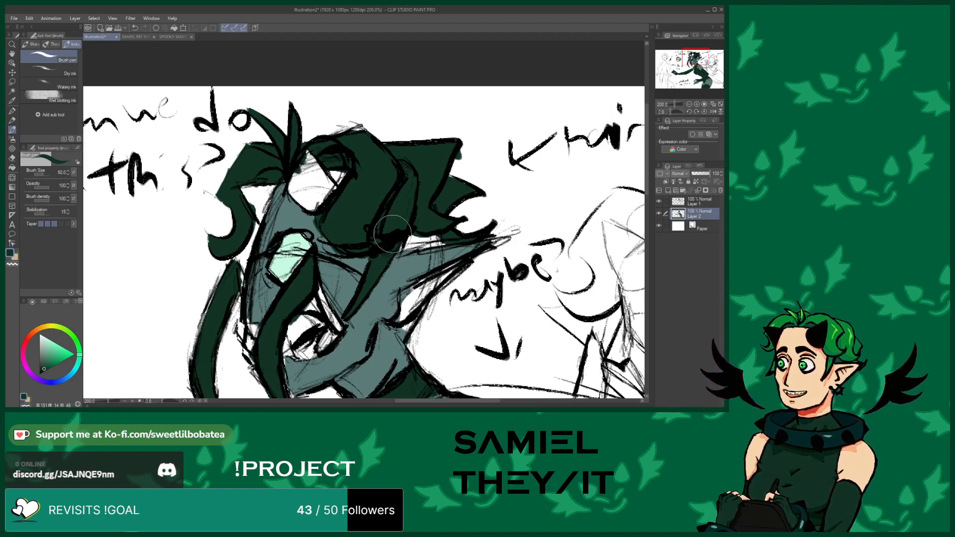
Patch the forehead and face under the hair with the grey-teal skin tone
mouse_move(411, 231)
mouse_down()
mouse_move(437, 242)
mouse_move(387, 248)
mouse_move(444, 236)
mouse_move(393, 249)
mouse_move(423, 242)
mouse_up()
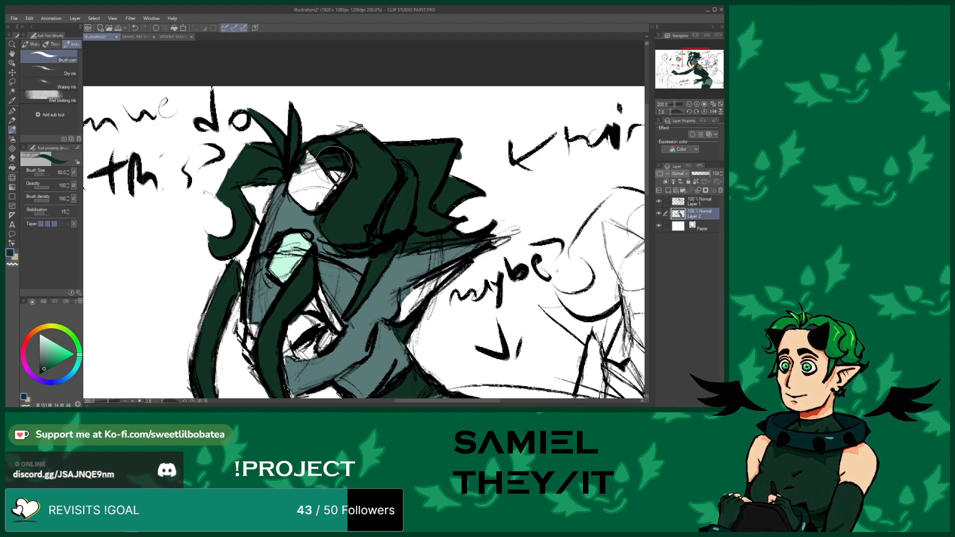
alt+click(291, 211)
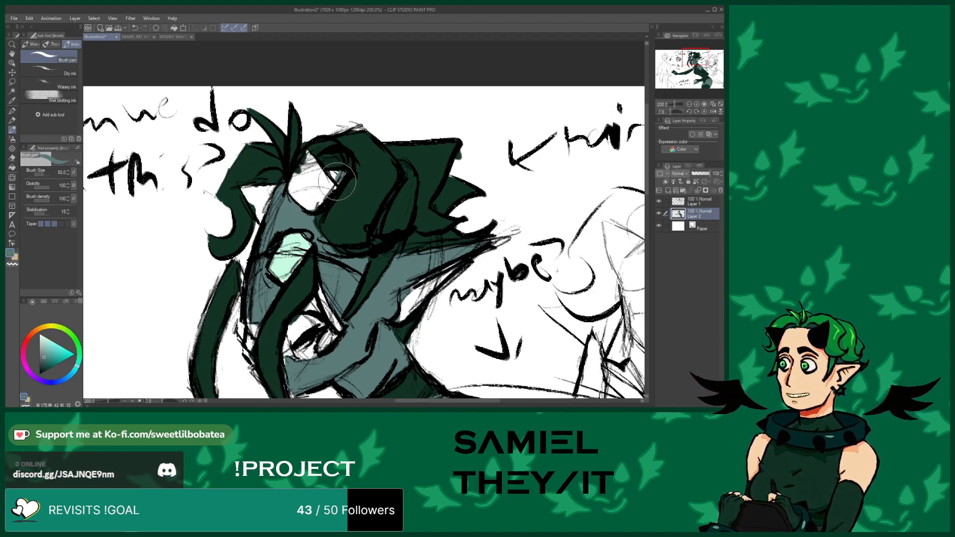
mouse_move(334, 175)
mouse_down()
mouse_move(345, 174)
mouse_move(333, 172)
mouse_up()
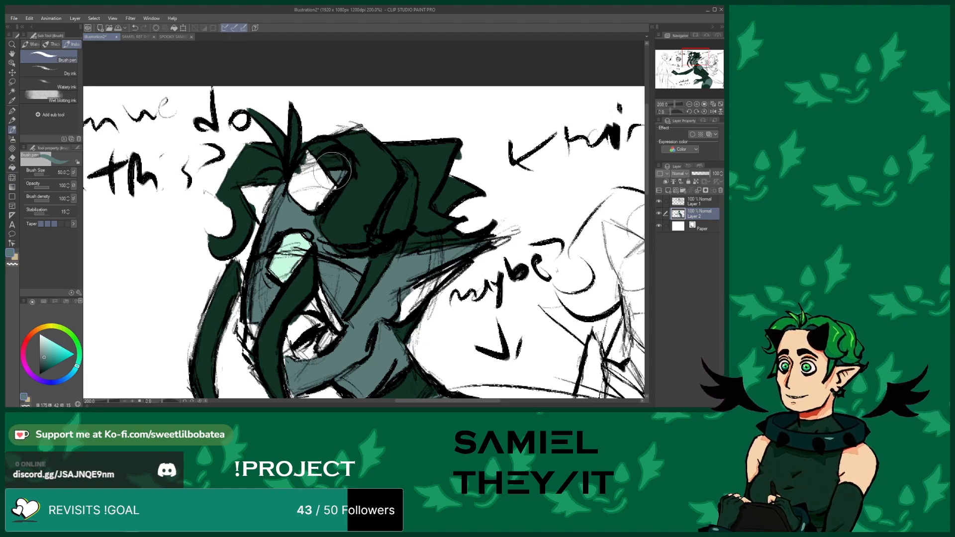
scroll(313, 138, down, 2)
scroll(303, 131, up, 2)
scroll(305, 149, down, 2)
scroll(309, 169, up, 3)
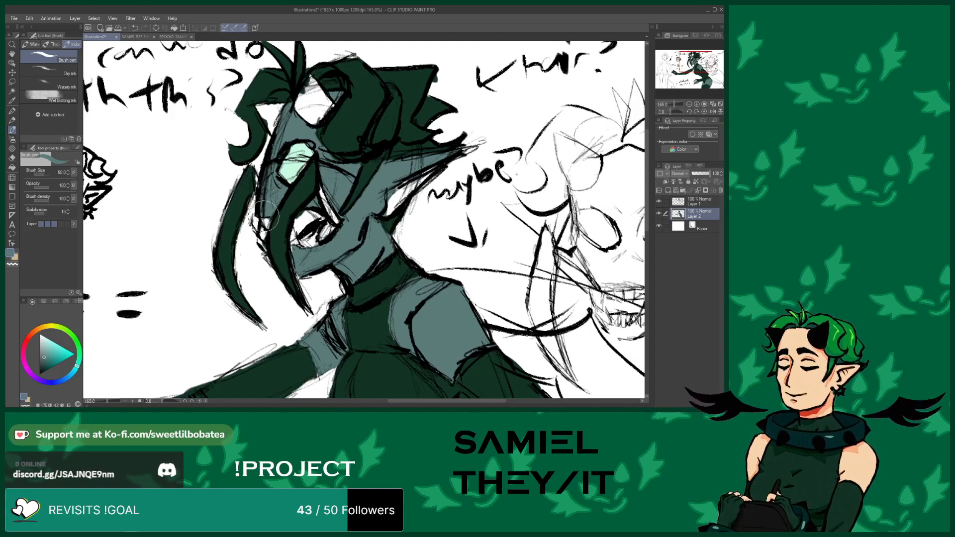
alt+click(236, 201)
scroll(251, 245, up, 2)
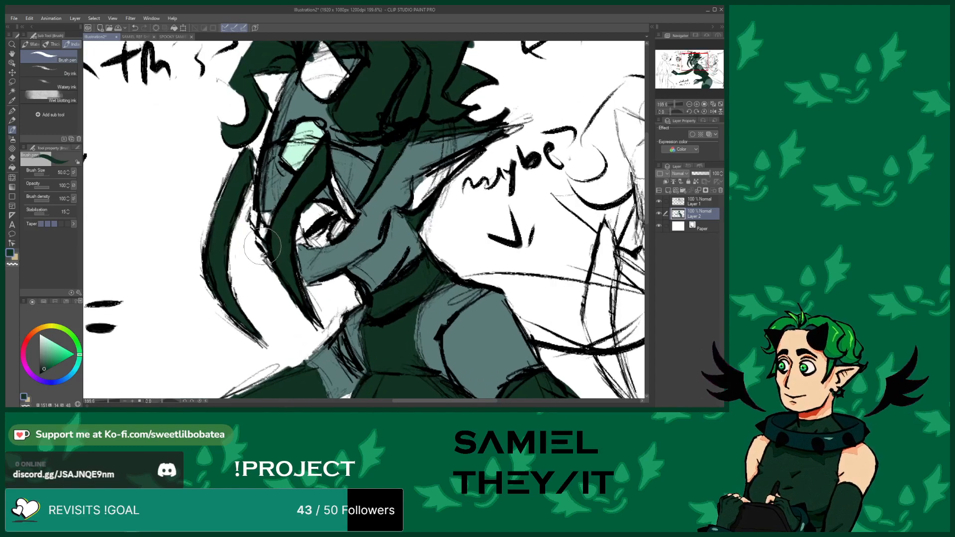
drag(255, 221, 255, 214)
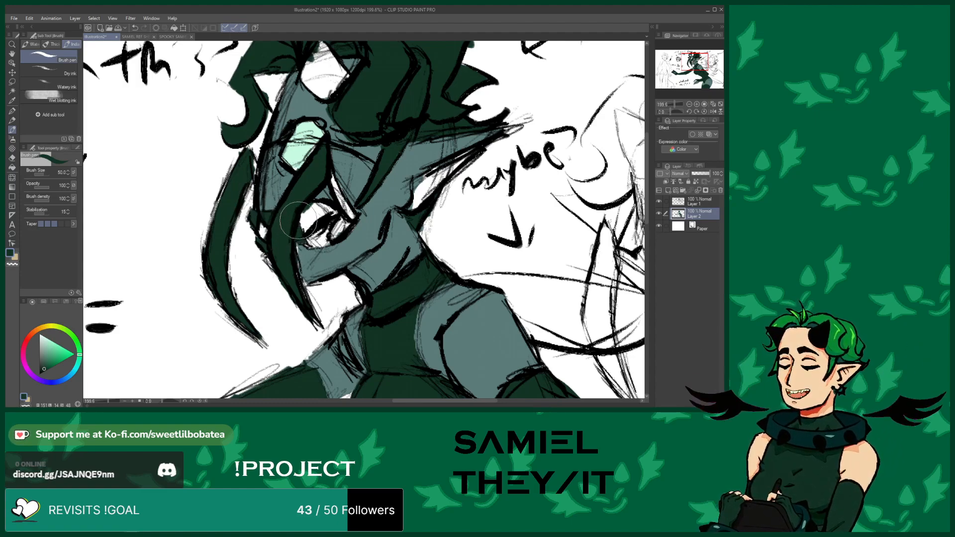
Paint the middle figure's visible eye green
scroll(254, 192, down, 5)
scroll(311, 201, up, 5)
scroll(281, 232, up, 3)
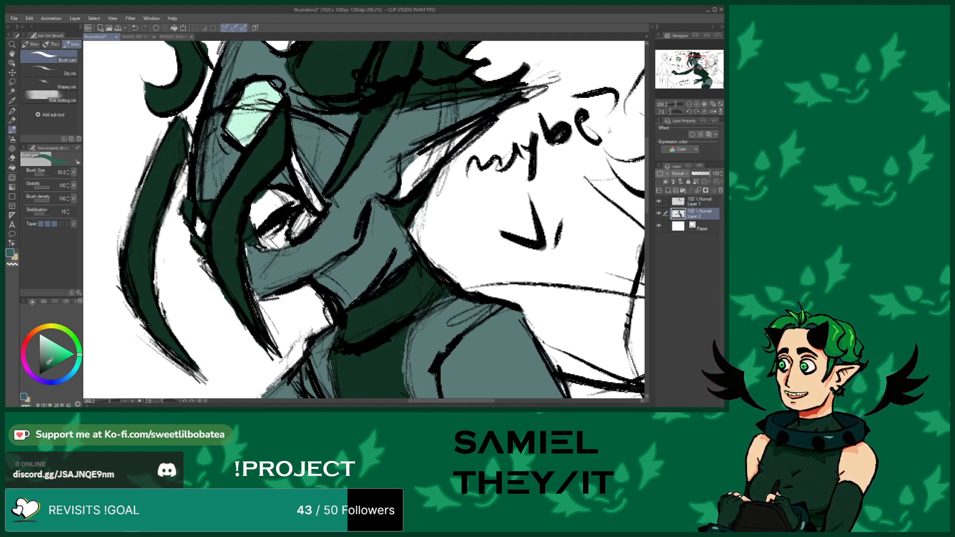
mouse_move(305, 219)
mouse_down()
mouse_move(291, 235)
mouse_move(317, 207)
mouse_move(267, 243)
mouse_move(301, 229)
mouse_move(283, 236)
mouse_move(313, 191)
mouse_move(318, 209)
mouse_move(292, 147)
mouse_up()
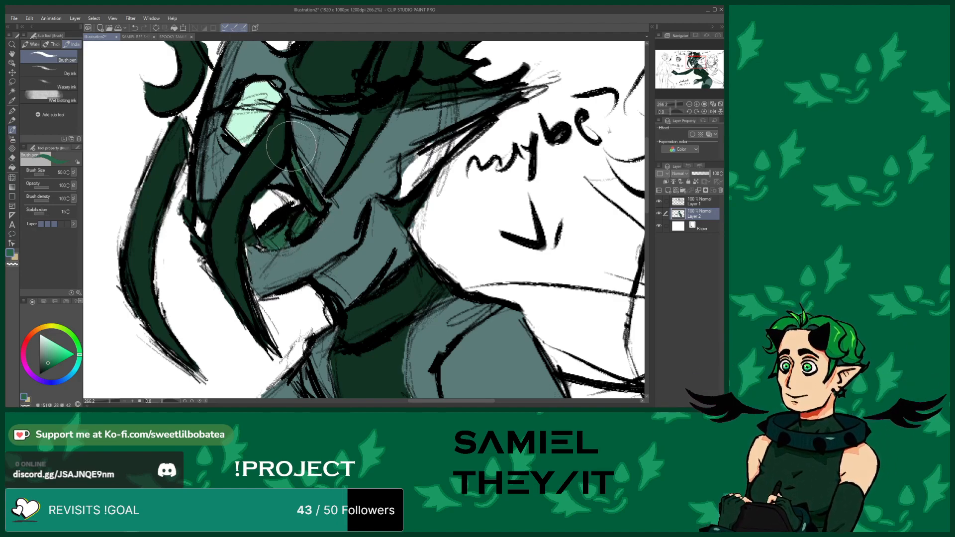
Touch up the dark green hair strands along the forehead's side
scroll(257, 140, down, 3)
scroll(197, 217, down, 1)
scroll(199, 209, up, 2)
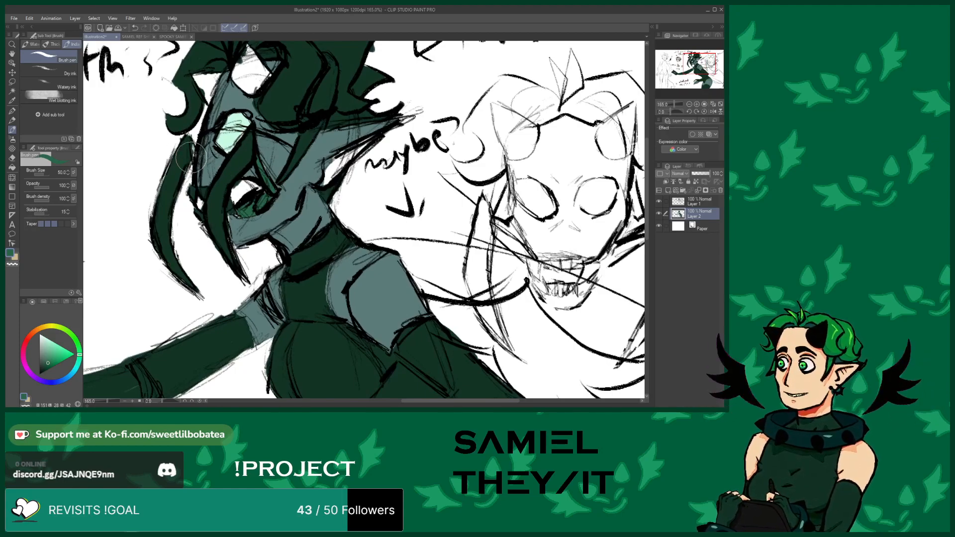
scroll(189, 140, down, 2)
scroll(214, 136, up, 2)
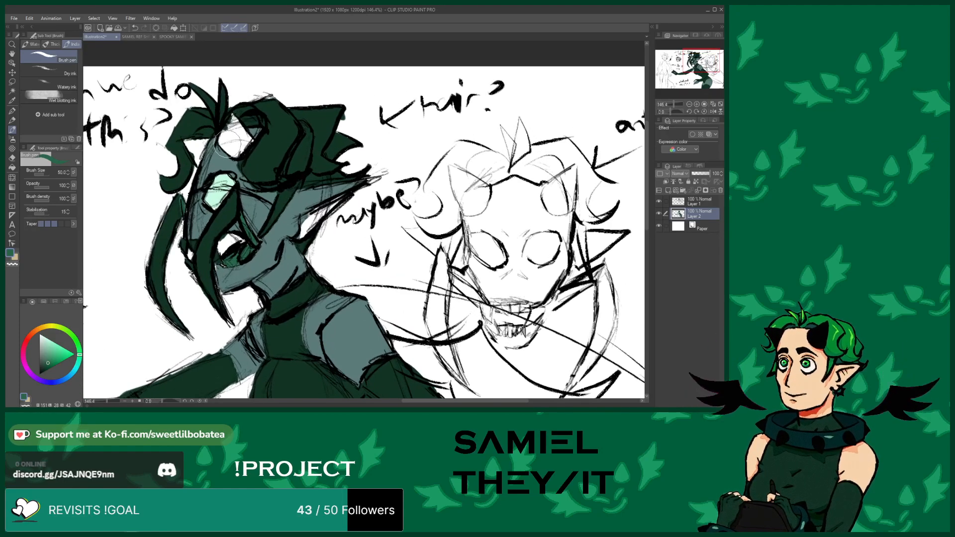
drag(219, 141, 234, 125)
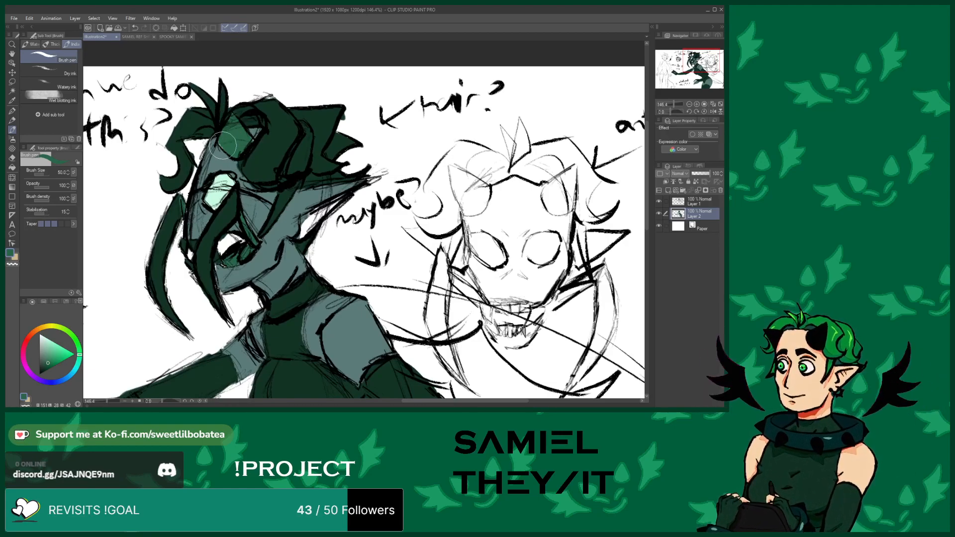
mouse_move(196, 149)
mouse_down()
mouse_move(182, 139)
mouse_move(199, 162)
mouse_up()
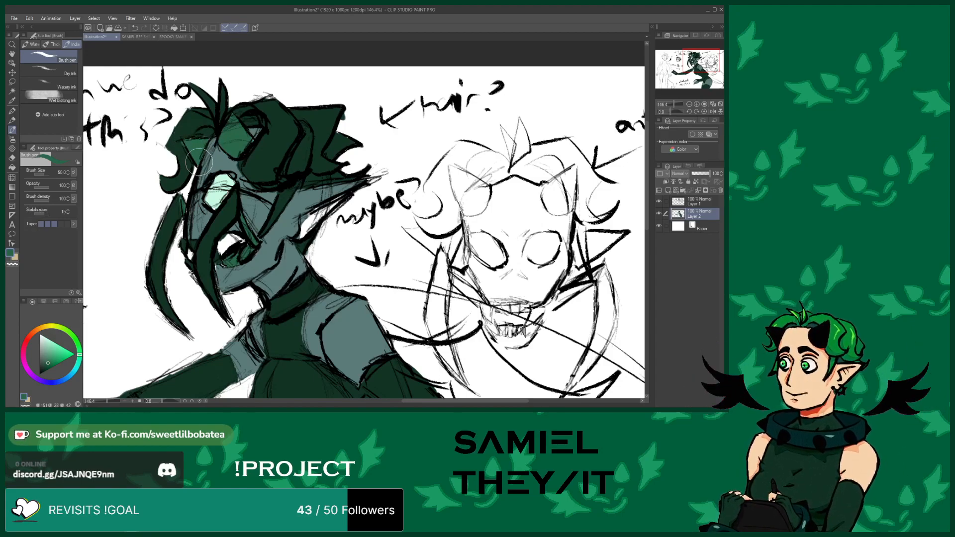
Draw black star-shaped tattoo marks on the middle figure's thigh
scroll(304, 223, up, 3)
mouse_move(296, 249)
mouse_down()
mouse_move(297, 222)
mouse_move(338, 201)
mouse_move(297, 230)
mouse_move(334, 198)
mouse_move(312, 212)
mouse_move(315, 203)
mouse_move(356, 180)
mouse_move(315, 205)
mouse_move(343, 199)
mouse_up()
scroll(348, 214, down, 6)
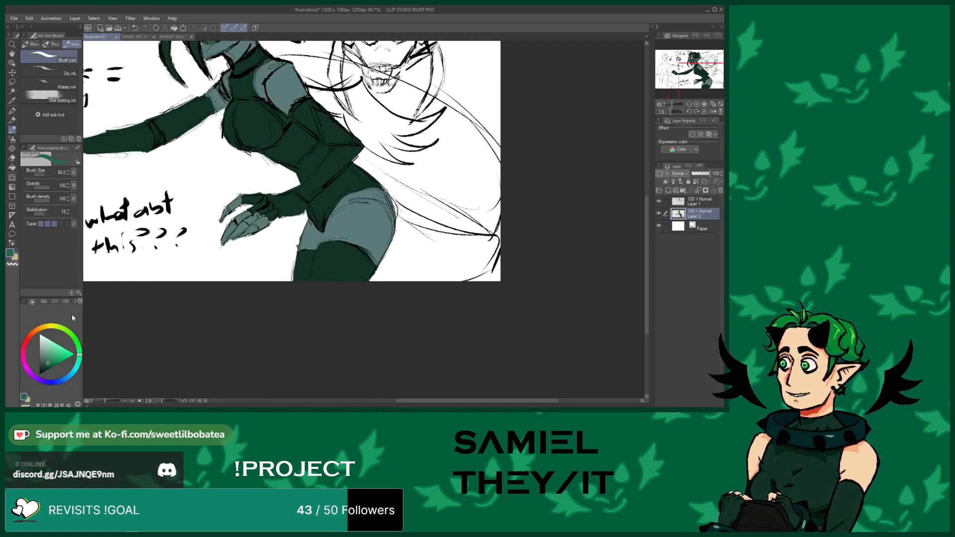
scroll(358, 209, up, 3)
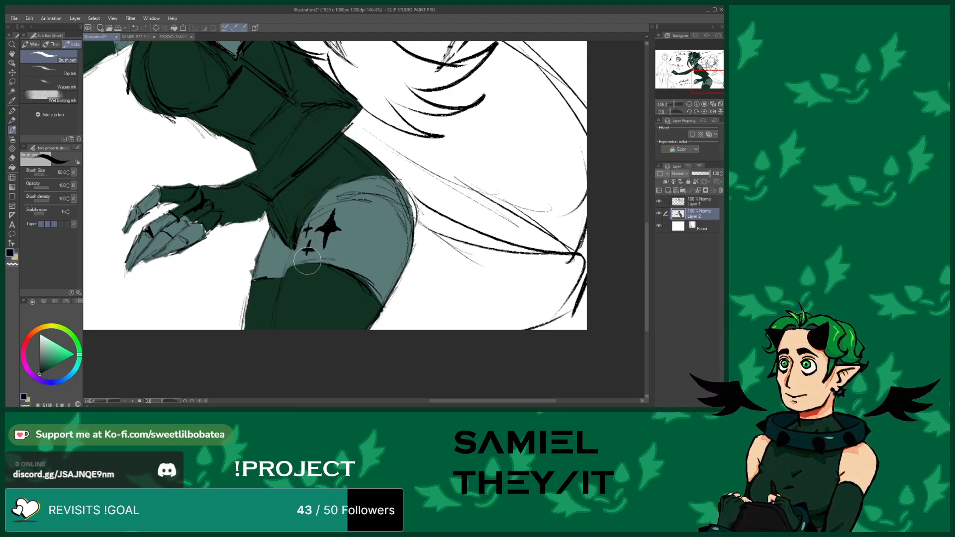
scroll(306, 262, up, 3)
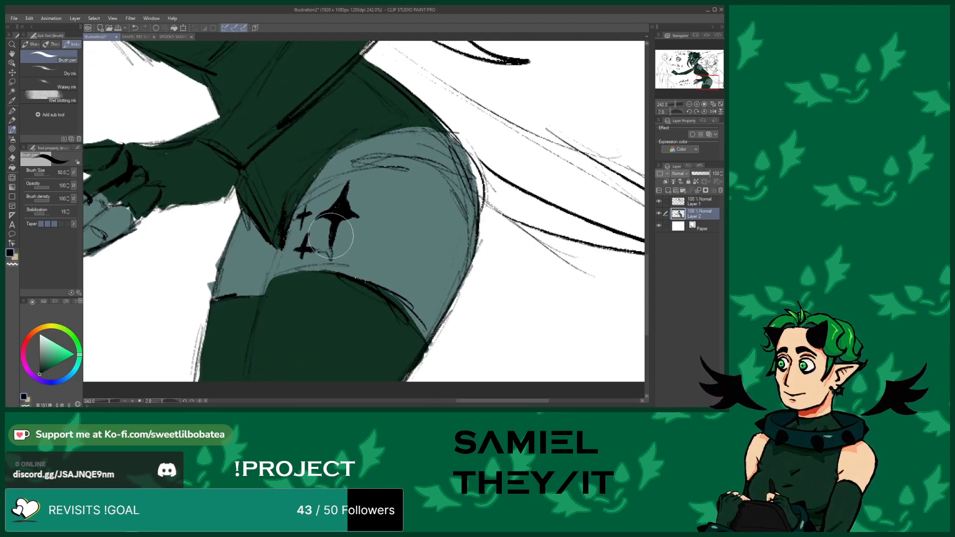
mouse_move(330, 276)
mouse_down()
mouse_move(317, 253)
mouse_move(291, 270)
mouse_move(329, 261)
mouse_up()
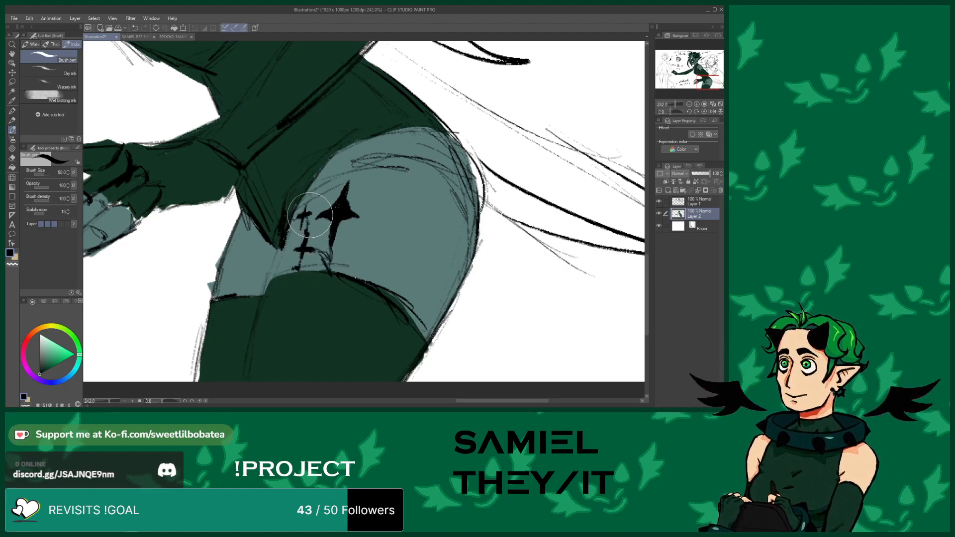
Draw crack lines out from the star tattoo and re-outline the thigh and stocking edges in black
mouse_move(308, 227)
mouse_down()
mouse_move(325, 217)
mouse_move(401, 221)
mouse_move(409, 232)
mouse_move(417, 201)
mouse_up()
drag(349, 181, 340, 146)
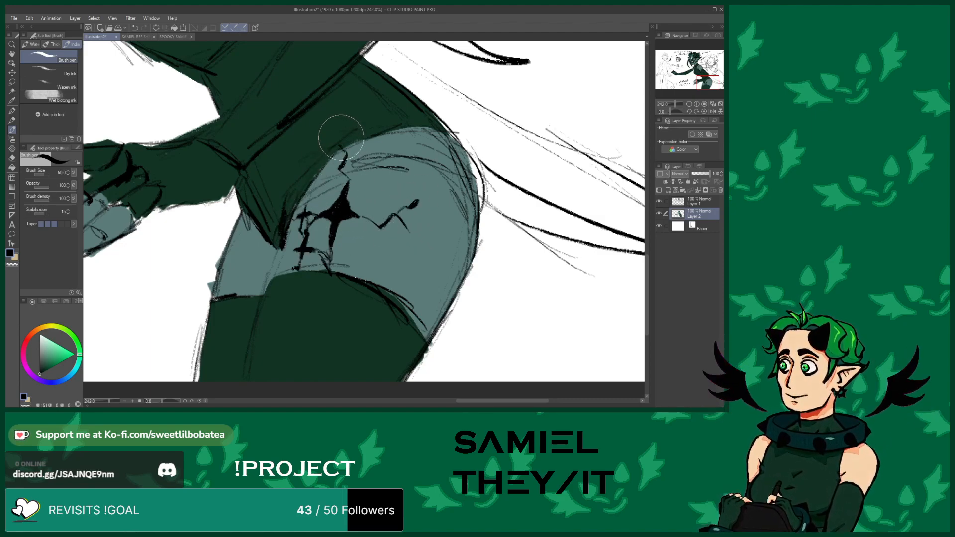
mouse_move(301, 203)
mouse_down()
mouse_move(375, 157)
mouse_move(354, 169)
mouse_move(370, 162)
mouse_move(455, 179)
mouse_move(441, 161)
mouse_move(481, 231)
mouse_move(478, 191)
mouse_move(446, 132)
mouse_move(367, 144)
mouse_move(421, 127)
mouse_move(327, 155)
mouse_move(362, 140)
mouse_move(291, 191)
mouse_move(304, 179)
mouse_move(264, 285)
mouse_move(308, 268)
mouse_move(384, 296)
mouse_move(420, 332)
mouse_move(420, 356)
mouse_move(392, 382)
mouse_move(446, 309)
mouse_move(476, 231)
mouse_up()
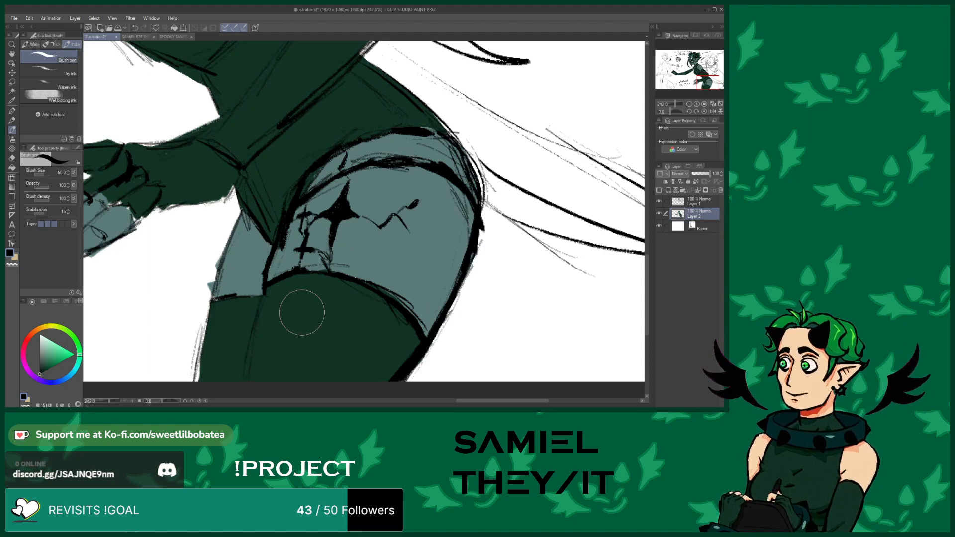
drag(267, 287, 241, 367)
mouse_move(238, 215)
mouse_down()
mouse_move(213, 297)
mouse_move(266, 292)
mouse_up()
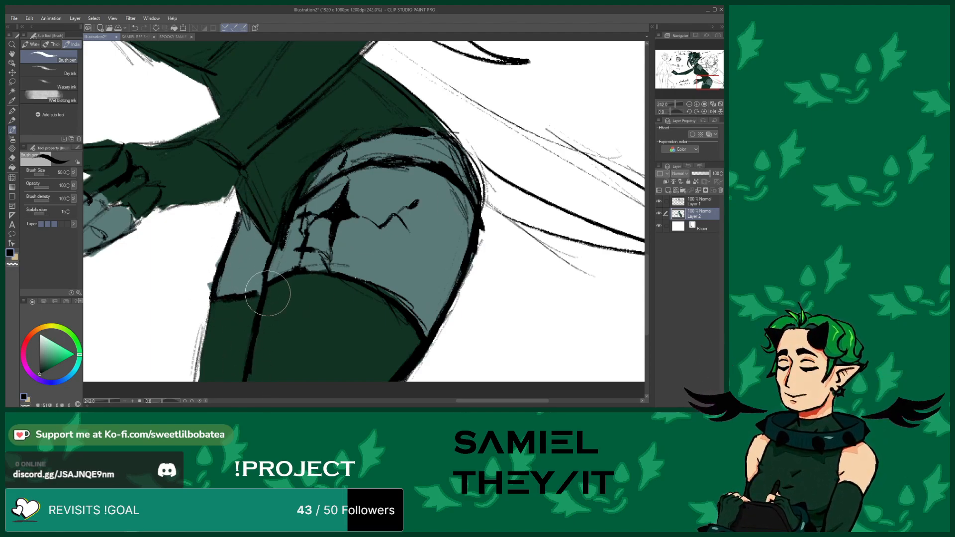
drag(207, 300, 194, 382)
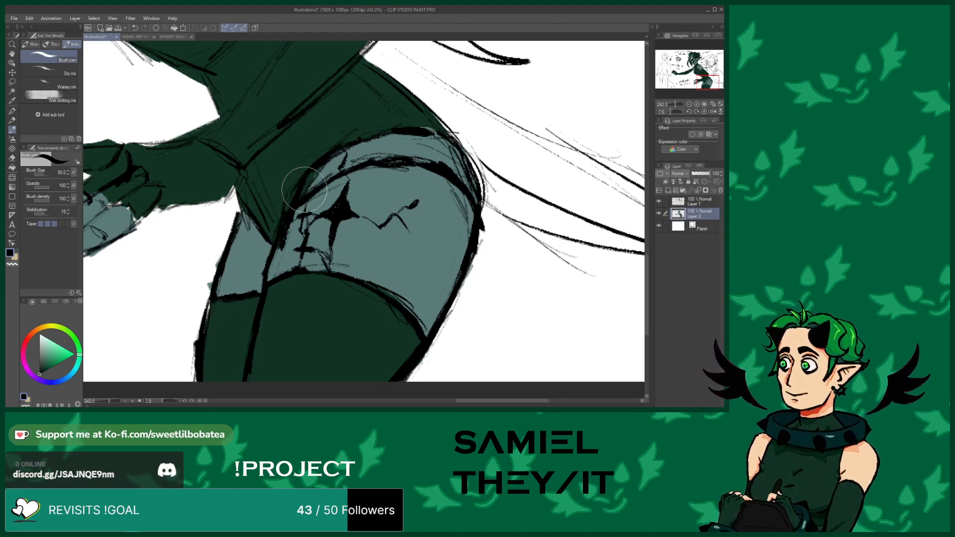
Extend the crack lines across the thigh around the star tattoo
scroll(305, 256, up, 2)
drag(292, 252, 269, 261)
mouse_move(344, 249)
mouse_down()
mouse_move(380, 258)
mouse_move(373, 241)
mouse_move(401, 237)
mouse_up()
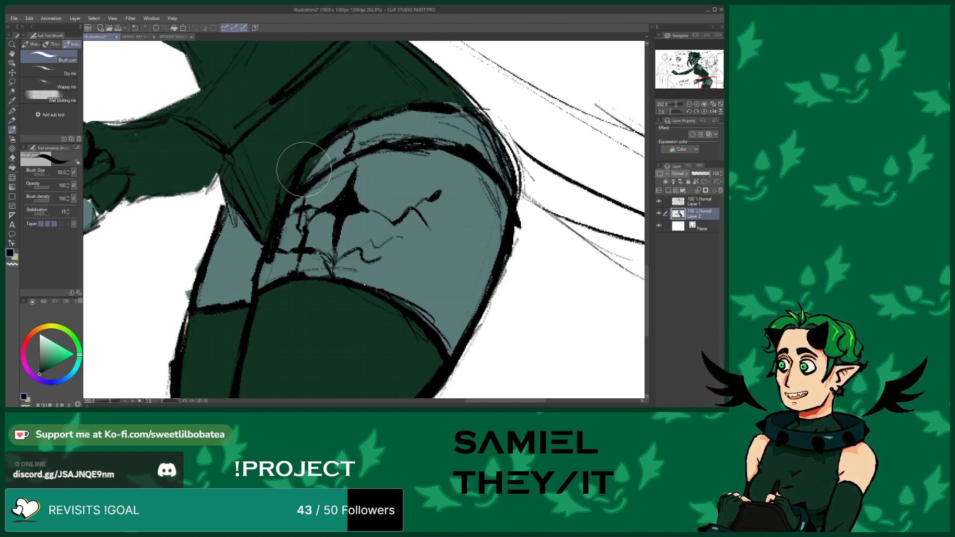
Check the design on the reference sheet and review the middle figure's overall progress
scroll(300, 253, down, 3)
scroll(313, 313, down, 3)
scroll(275, 156, up, 5)
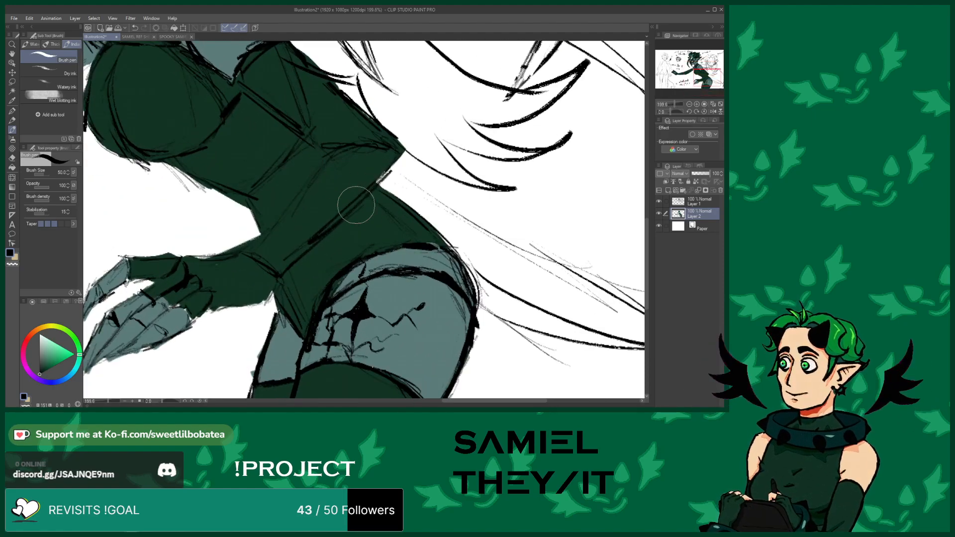
scroll(349, 200, up, 2)
scroll(353, 253, down, 4)
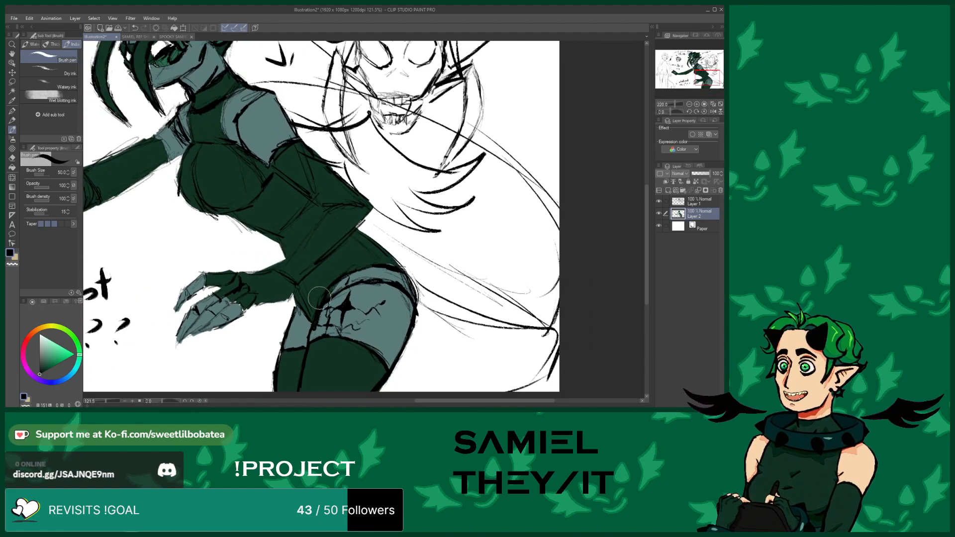
scroll(318, 235, up, 3)
scroll(318, 236, up, 3)
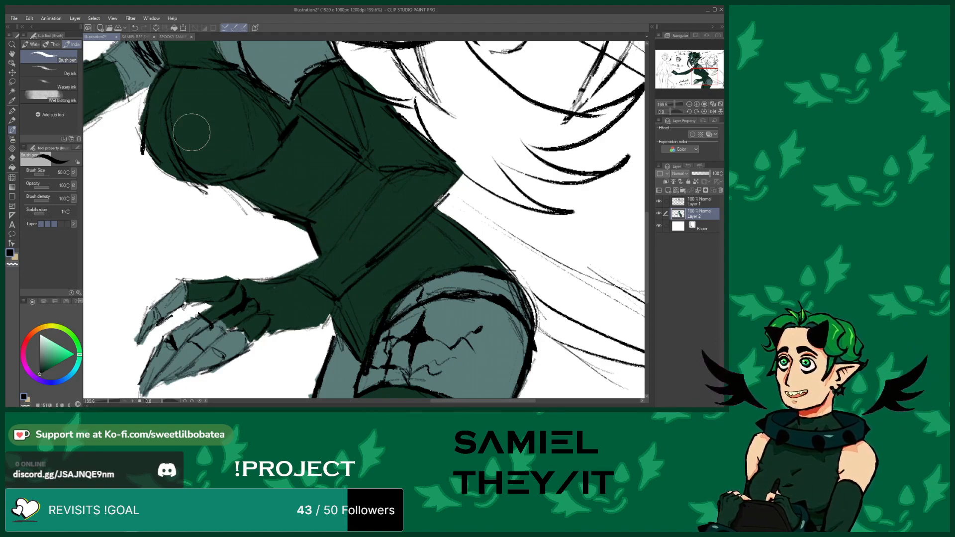
click(136, 37)
scroll(306, 234, down, 6)
scroll(187, 176, up, 2)
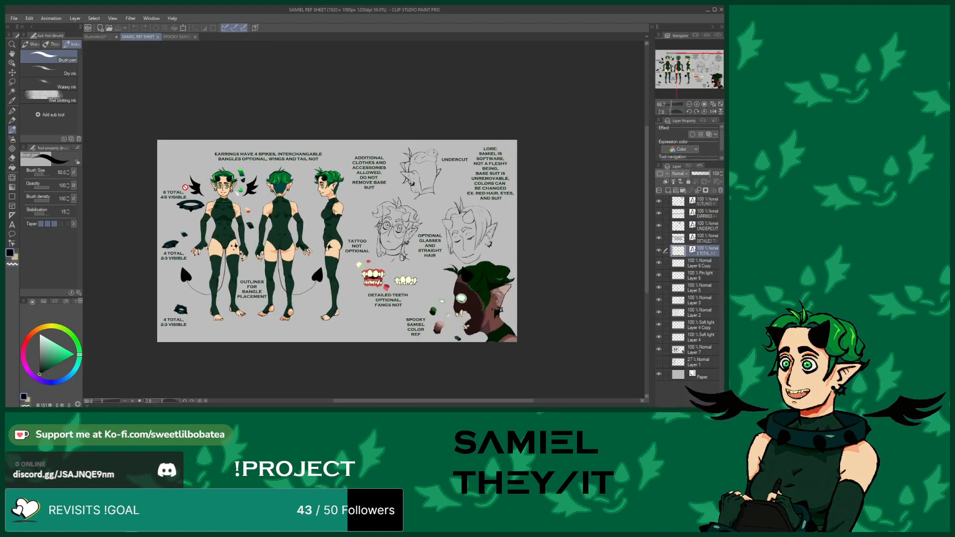
click(100, 37)
scroll(274, 245, down, 6)
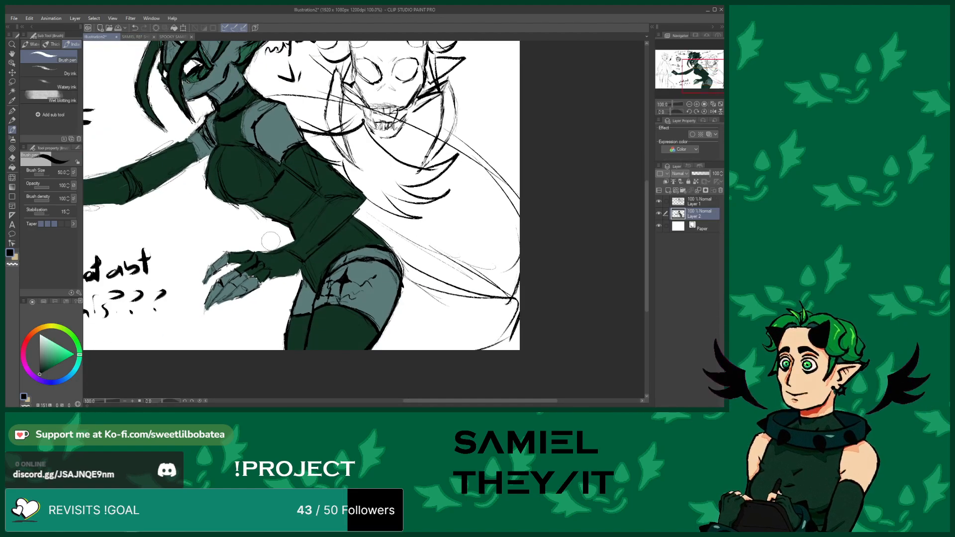
scroll(274, 245, down, 1)
scroll(327, 185, up, 3)
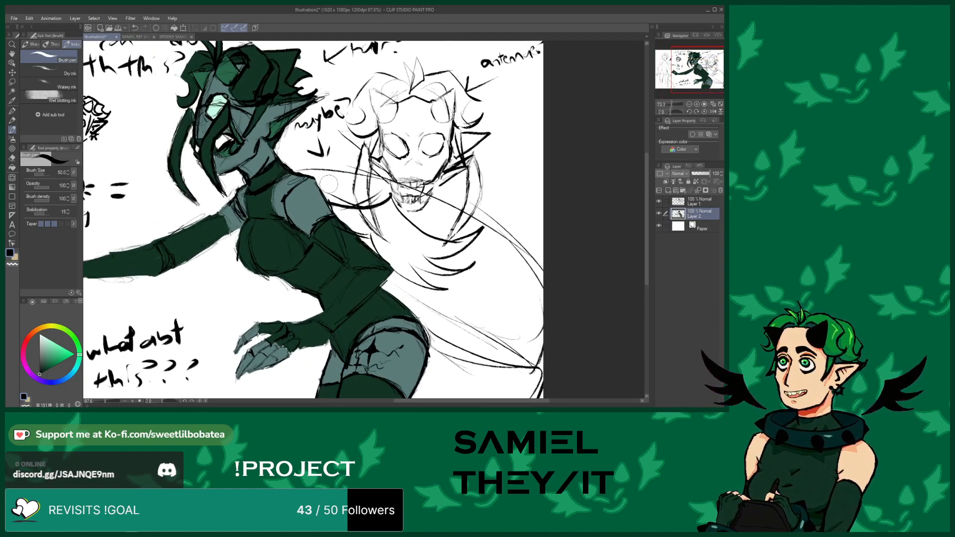
scroll(305, 159, down, 3)
scroll(245, 198, up, 1)
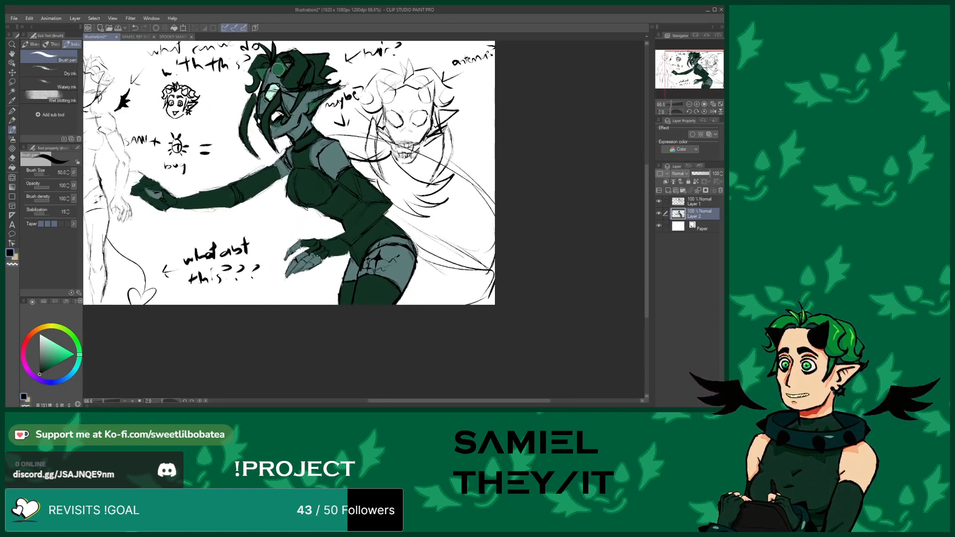
scroll(277, 69, up, 1)
scroll(249, 180, down, 3)
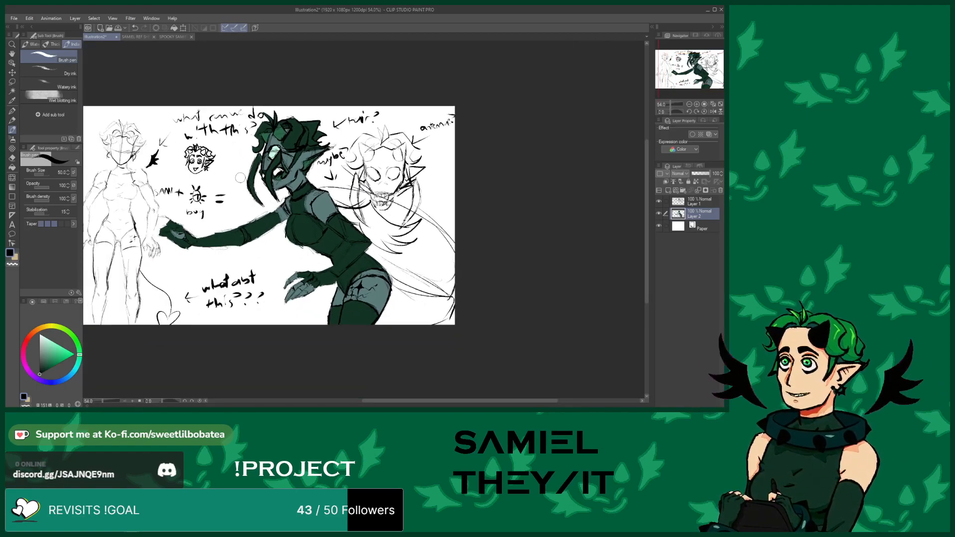
scroll(239, 176, up, 2)
scroll(269, 224, down, 2)
scroll(300, 272, up, 2)
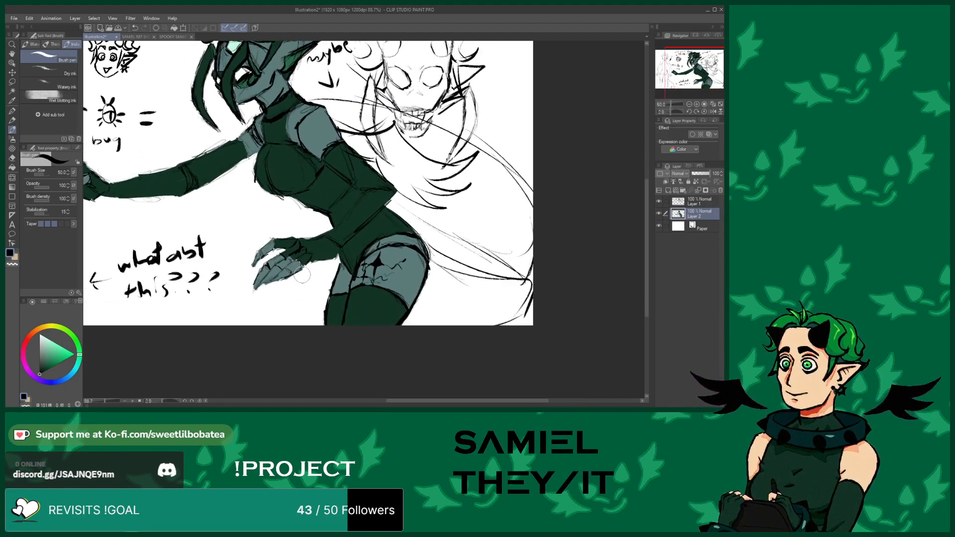
Add a dark line across the clawed hand's gloved fingers
scroll(300, 272, up, 5)
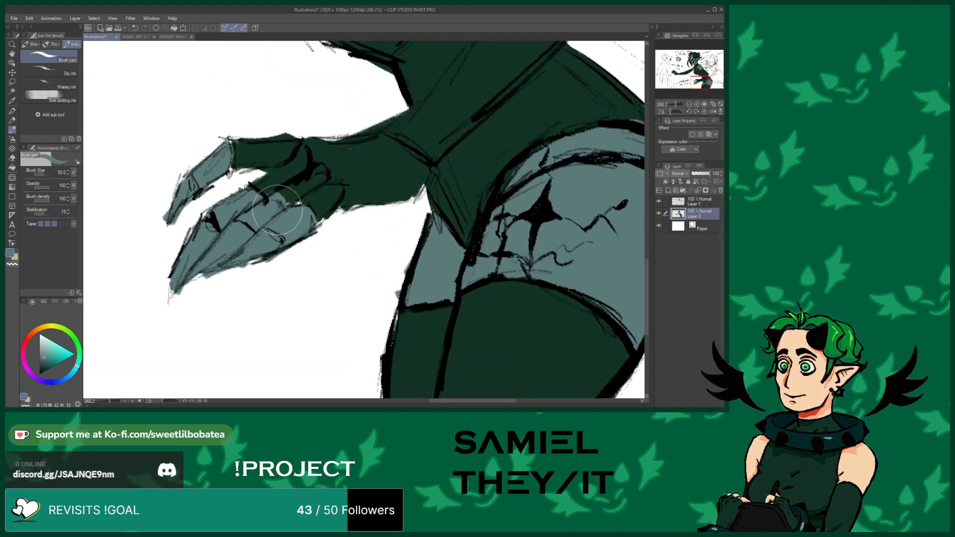
alt+click(362, 169)
drag(363, 169, 305, 201)
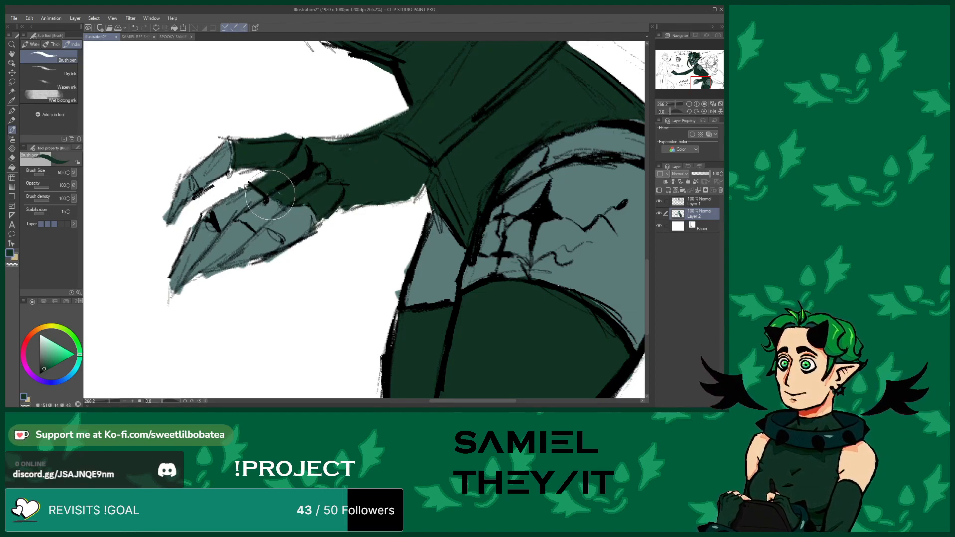
scroll(269, 176, down, 4)
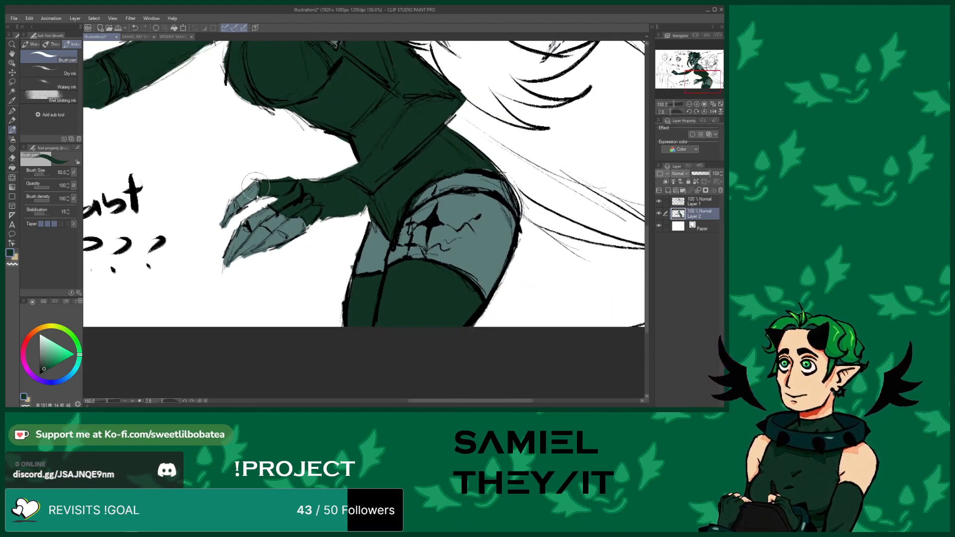
scroll(273, 219, up, 2)
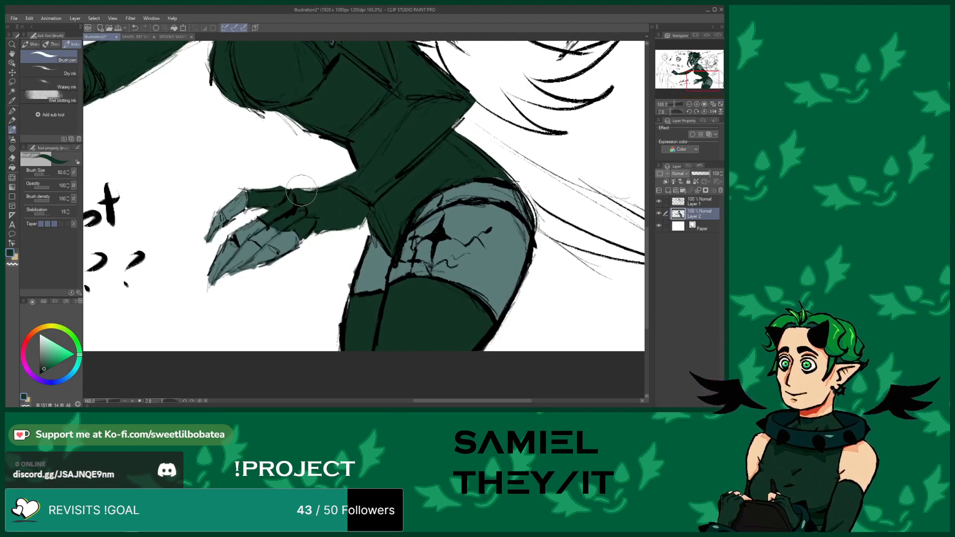
scroll(317, 189, down, 3)
scroll(352, 145, up, 1)
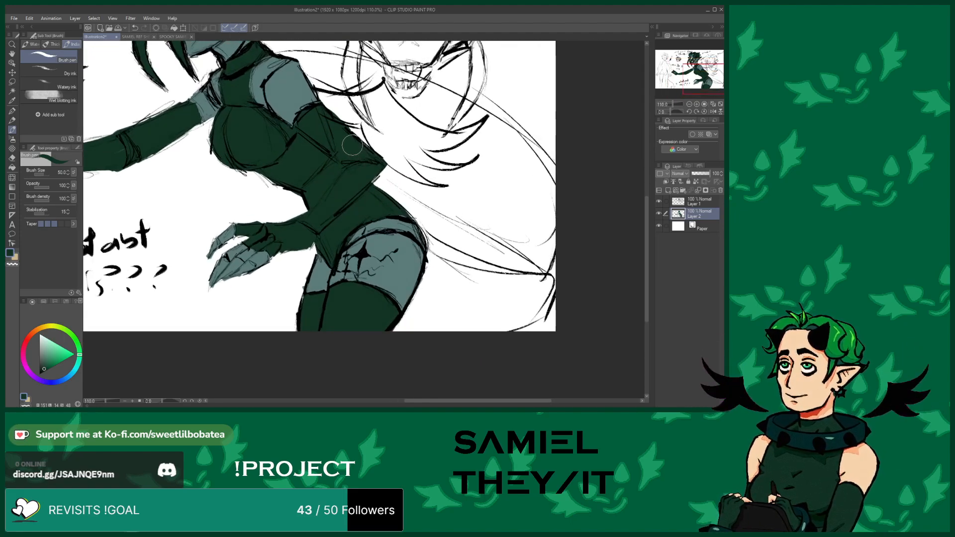
Paint a large dark wing-like shape sweeping out behind the middle figure's back and shoulder
scroll(338, 267, down, 2)
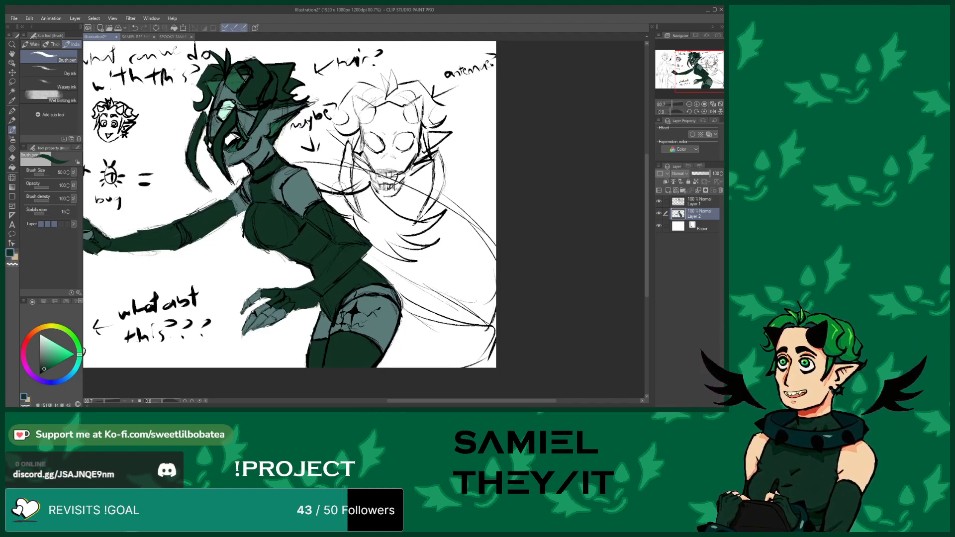
scroll(370, 212, down, 2)
scroll(361, 196, up, 3)
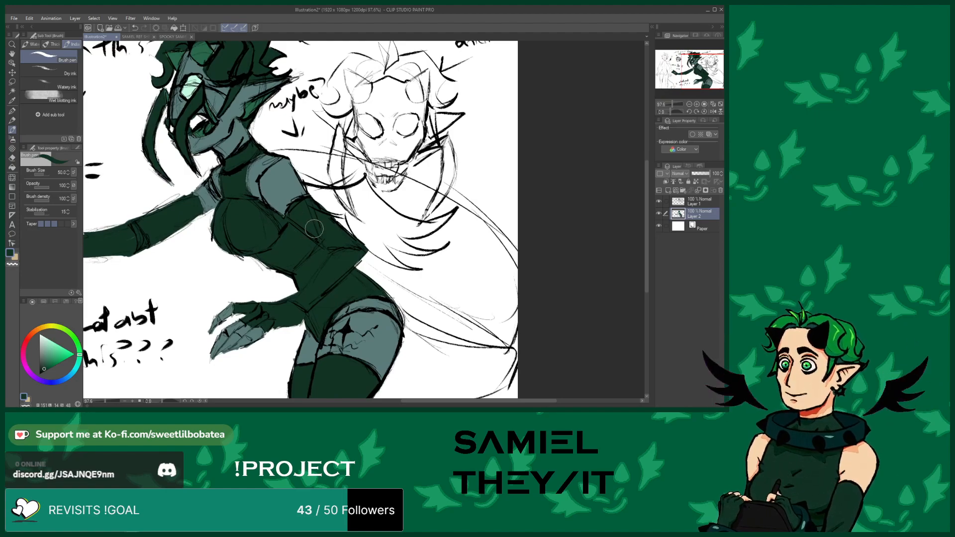
scroll(301, 227, up, 2)
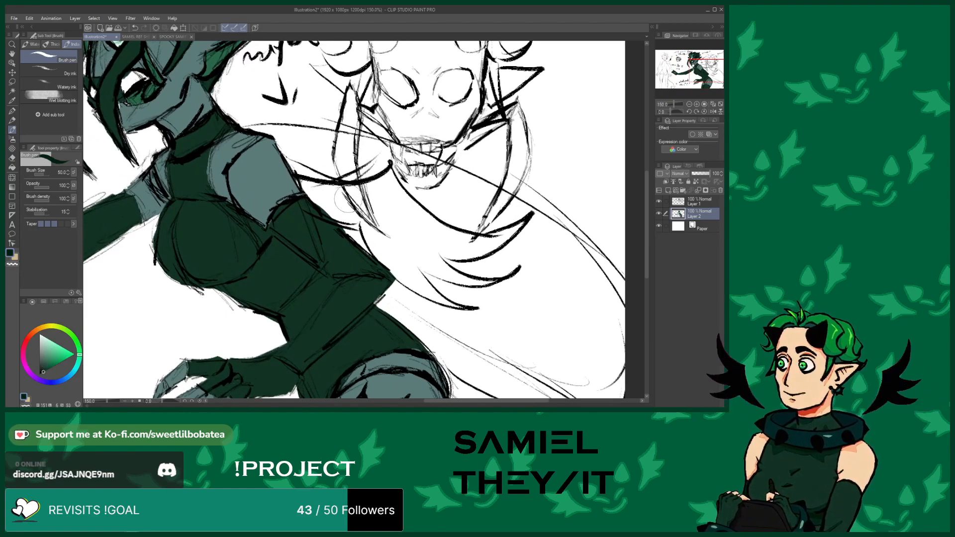
scroll(348, 202, up, 1)
mouse_move(286, 176)
mouse_down()
mouse_move(338, 185)
mouse_move(314, 184)
mouse_move(391, 173)
mouse_move(378, 223)
mouse_move(382, 205)
mouse_move(375, 220)
mouse_move(345, 219)
mouse_move(292, 184)
mouse_up()
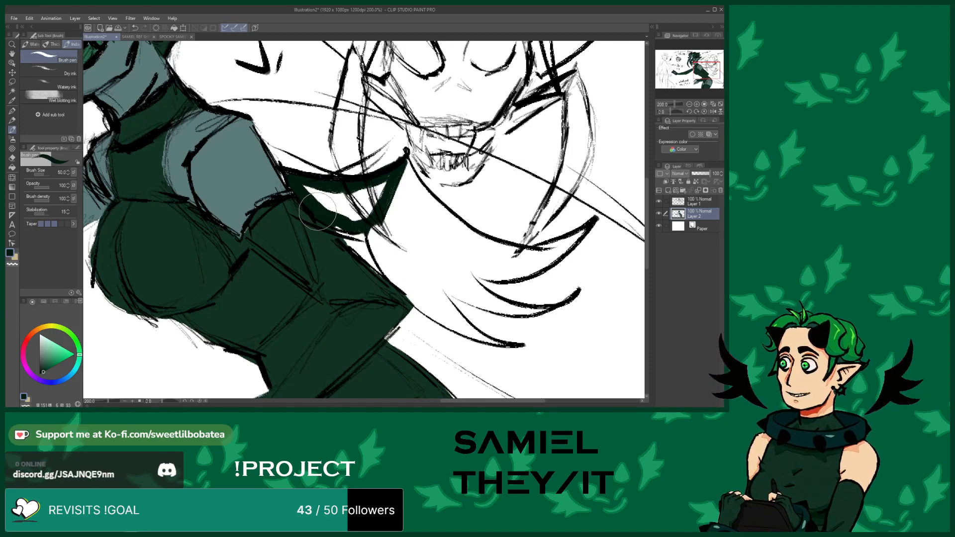
mouse_move(323, 201)
mouse_down()
mouse_move(366, 197)
mouse_move(346, 215)
mouse_up()
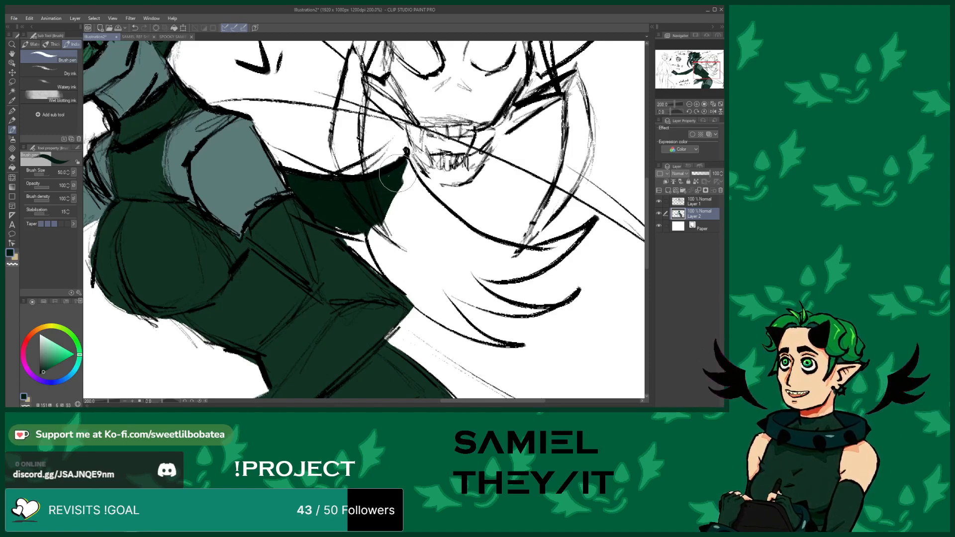
mouse_move(406, 164)
mouse_down()
mouse_move(431, 223)
mouse_move(497, 255)
mouse_up()
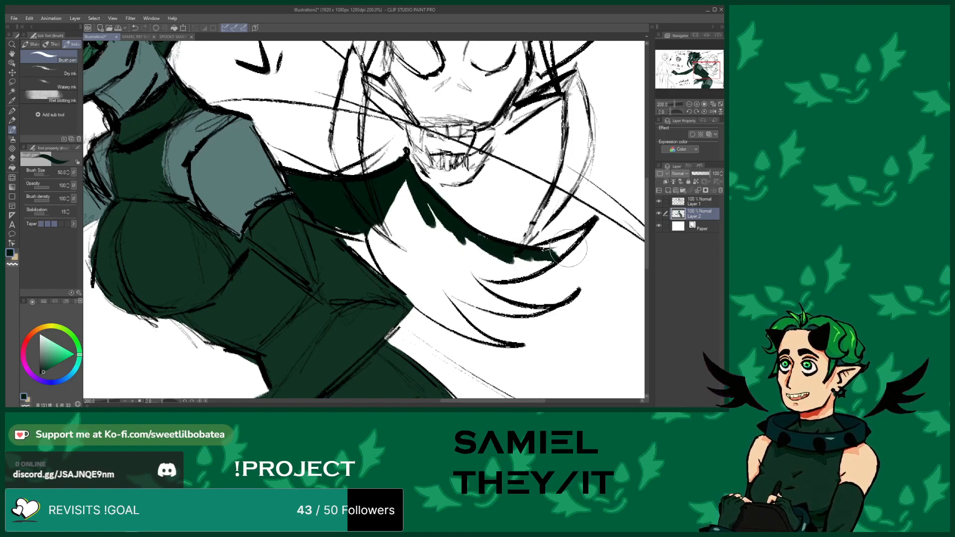
mouse_move(544, 252)
mouse_down()
mouse_move(471, 267)
mouse_move(556, 250)
mouse_move(481, 265)
mouse_move(539, 261)
mouse_move(455, 263)
mouse_move(558, 258)
mouse_move(461, 275)
mouse_move(502, 274)
mouse_move(461, 268)
mouse_move(420, 236)
mouse_move(441, 234)
mouse_move(477, 269)
mouse_move(496, 268)
mouse_move(429, 204)
mouse_move(450, 233)
mouse_move(500, 263)
mouse_move(435, 261)
mouse_move(421, 205)
mouse_up()
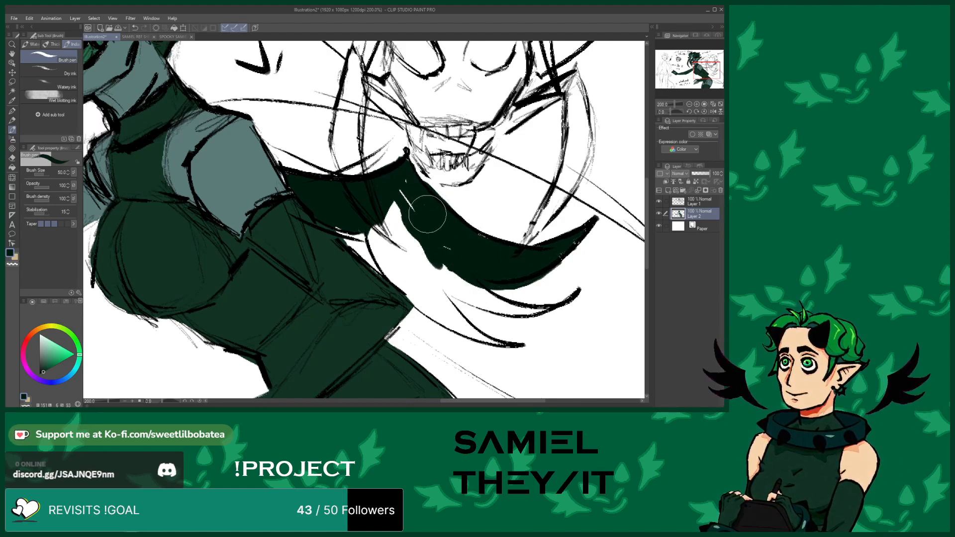
drag(377, 181, 405, 236)
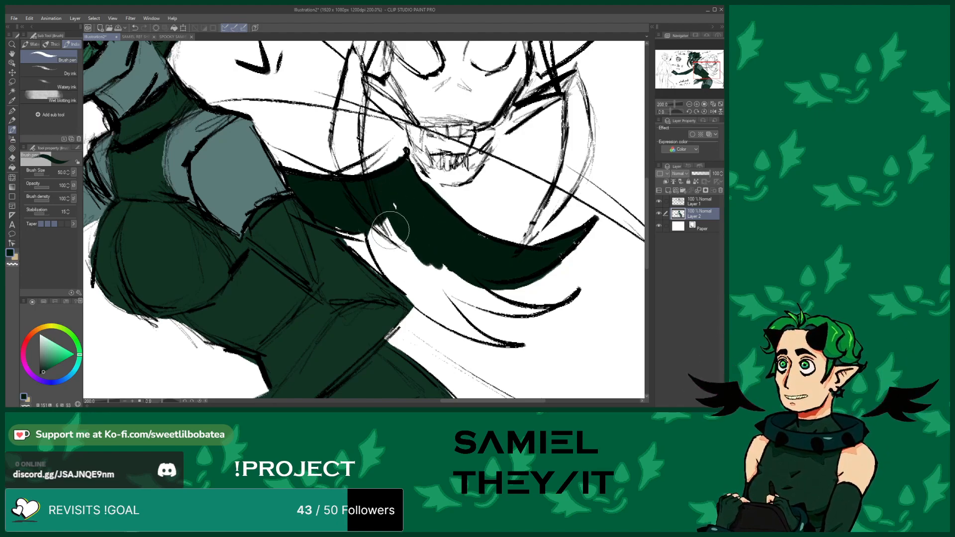
drag(367, 208, 369, 234)
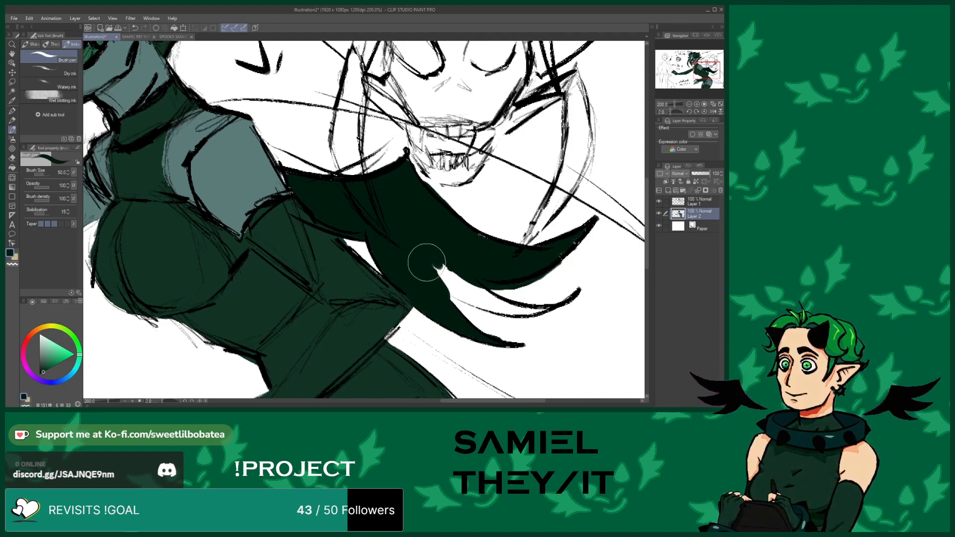
drag(418, 252, 440, 277)
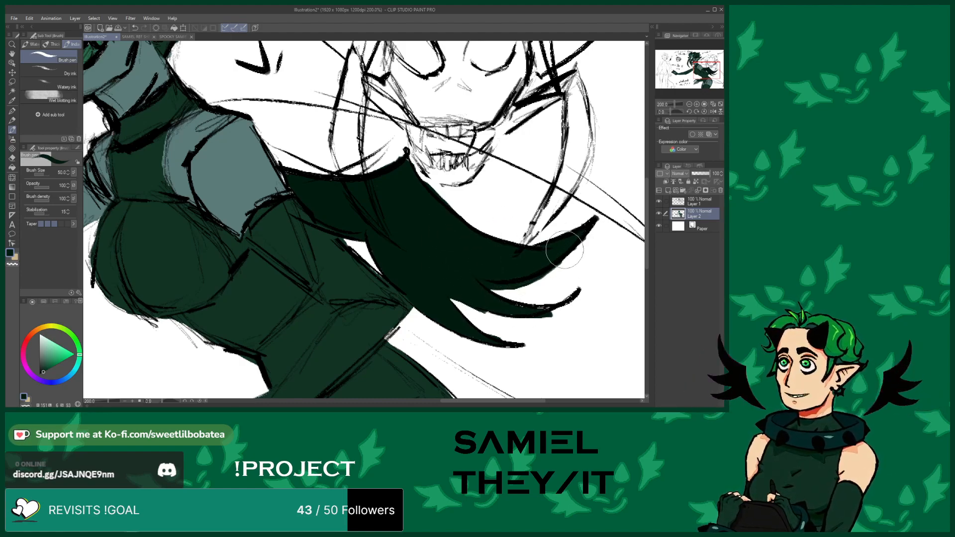
Add a thin dark strand from the wing shape across toward the skull-faced figure's jaw
scroll(432, 289, down, 6)
scroll(423, 271, up, 6)
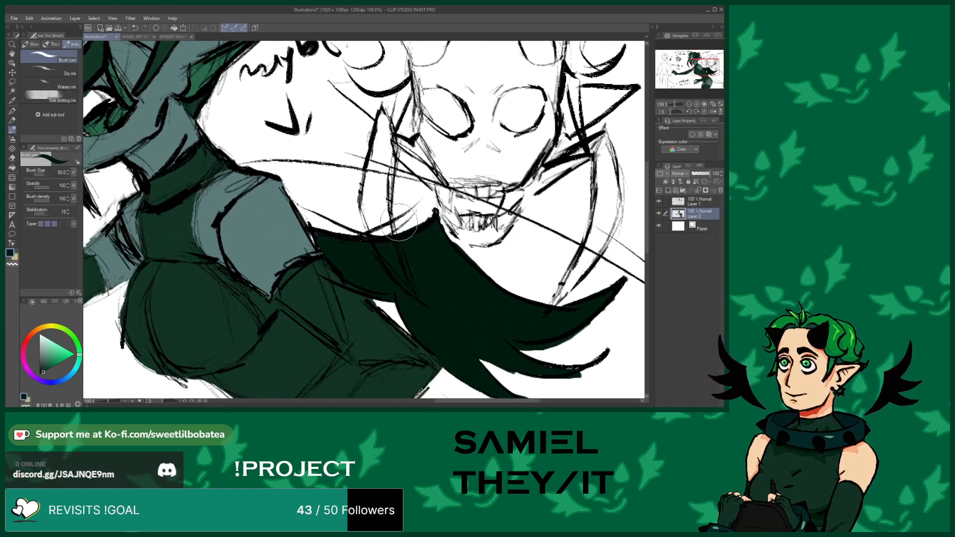
scroll(439, 256, down, 5)
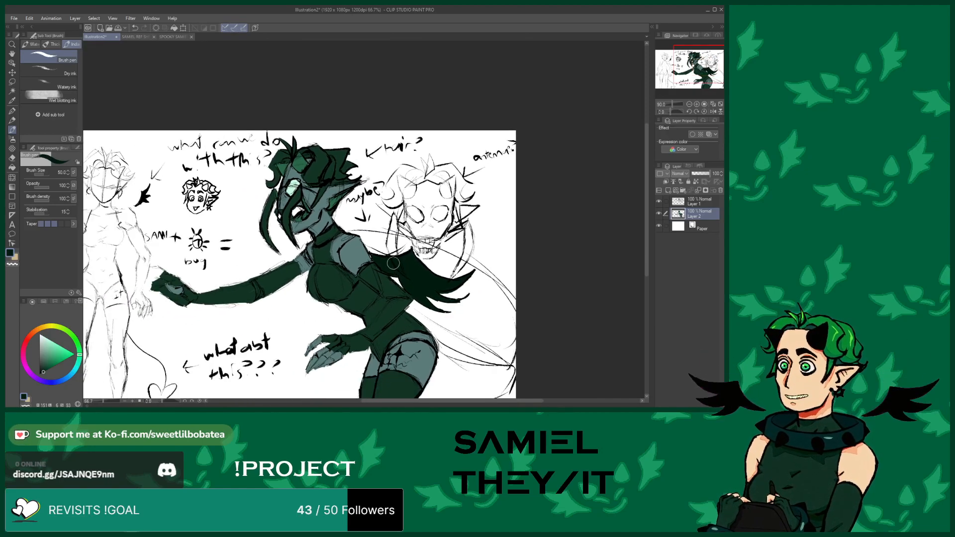
scroll(398, 266, down, 4)
scroll(363, 232, up, 3)
scroll(387, 241, down, 5)
scroll(362, 221, up, 3)
scroll(353, 212, down, 1)
scroll(388, 239, up, 3)
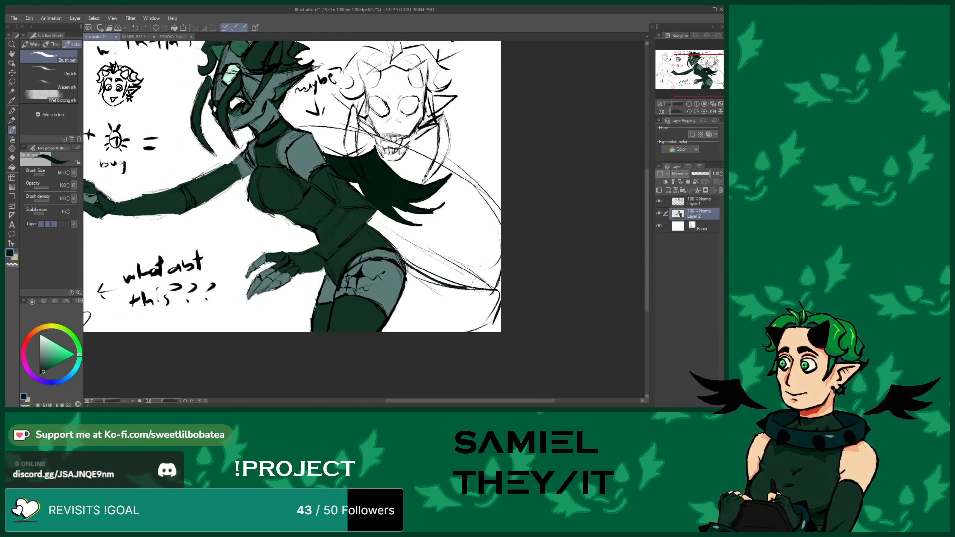
scroll(459, 332, down, 2)
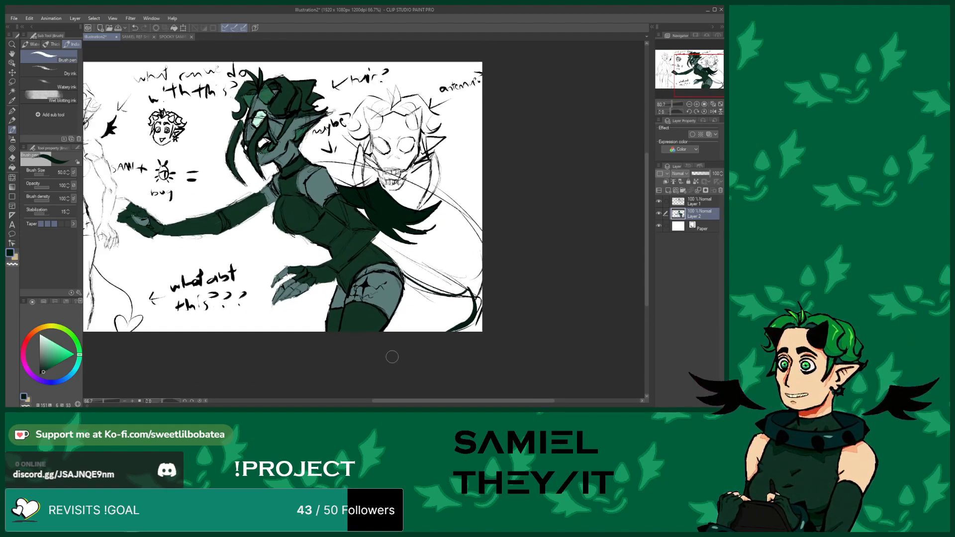
scroll(297, 190, up, 5)
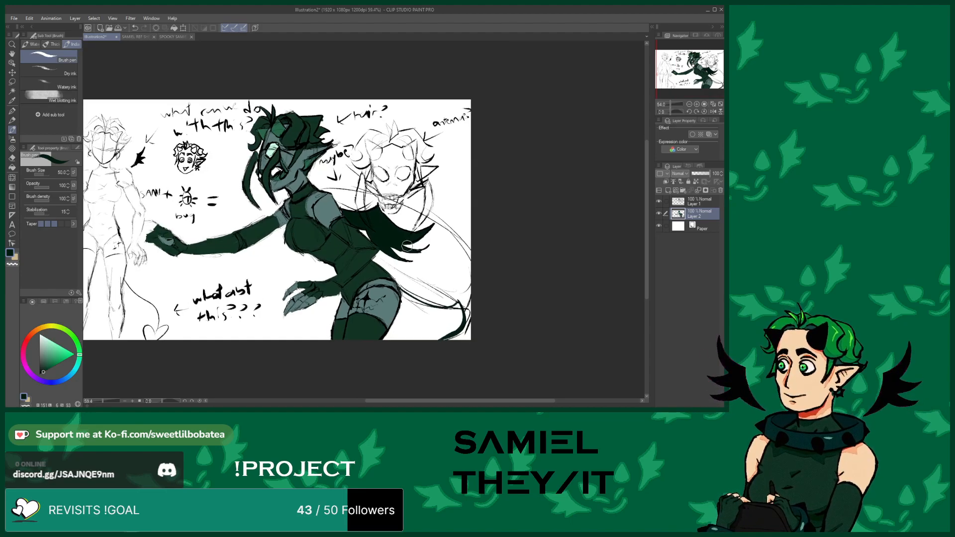
drag(404, 159, 515, 190)
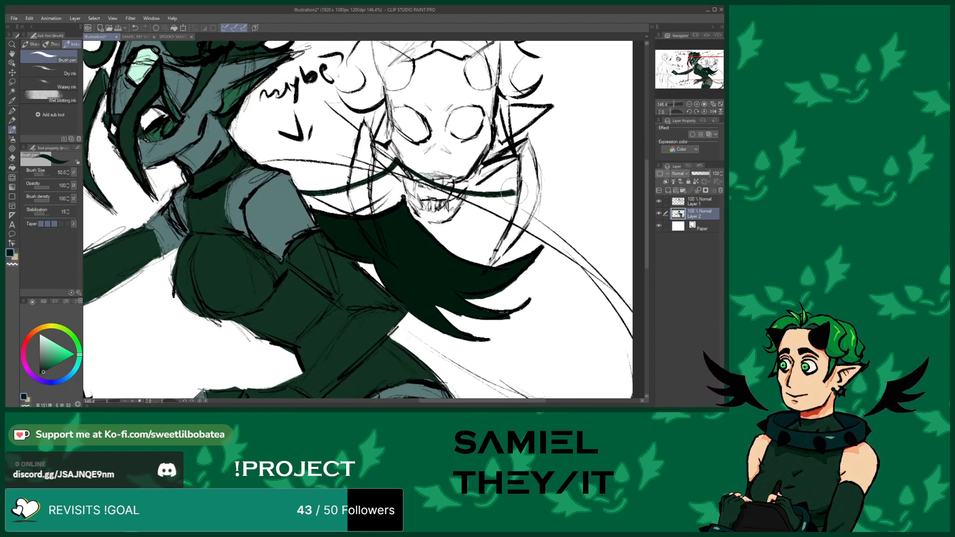
Write "bug!!" in the space below the middle figure's outstretched arm
scroll(369, 230, down, 5)
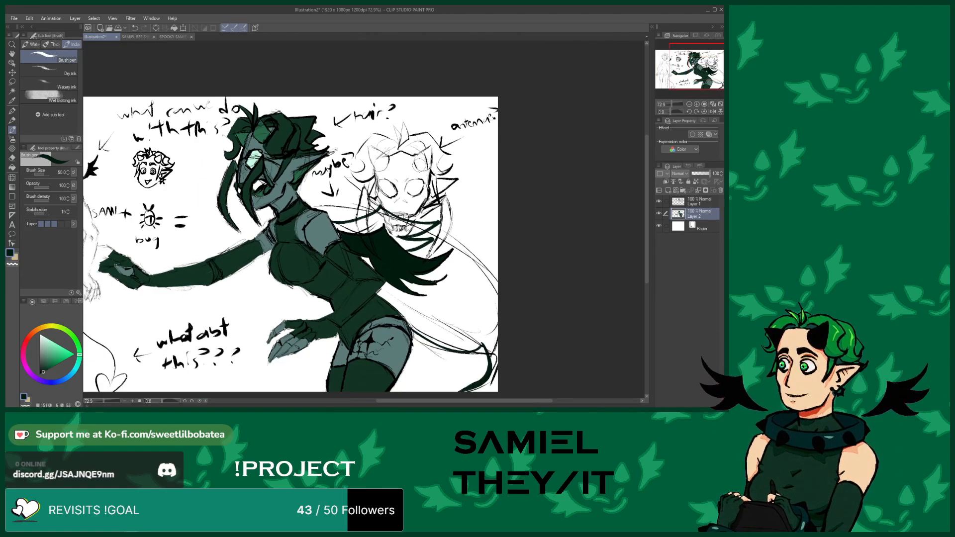
scroll(359, 254, up, 2)
scroll(360, 260, down, 2)
scroll(360, 260, up, 2)
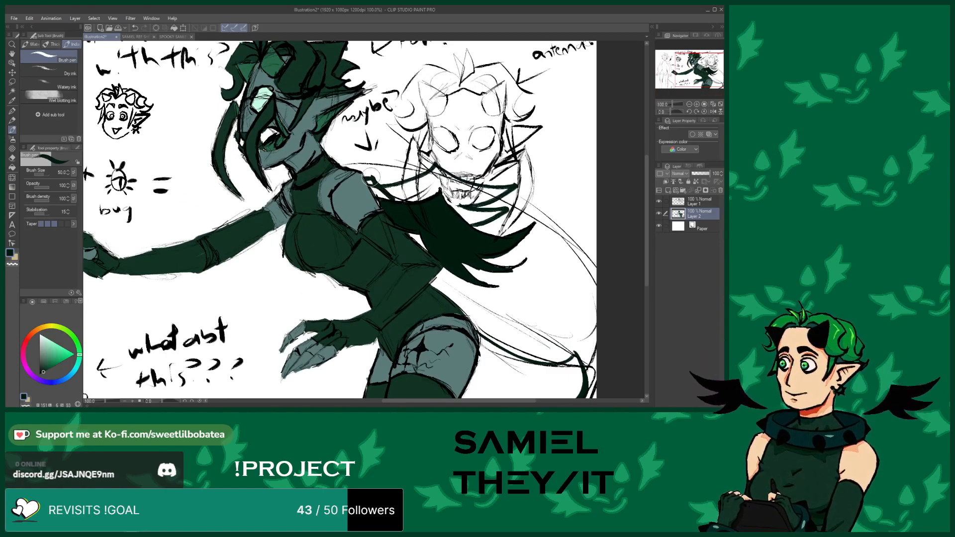
scroll(391, 213, down, 4)
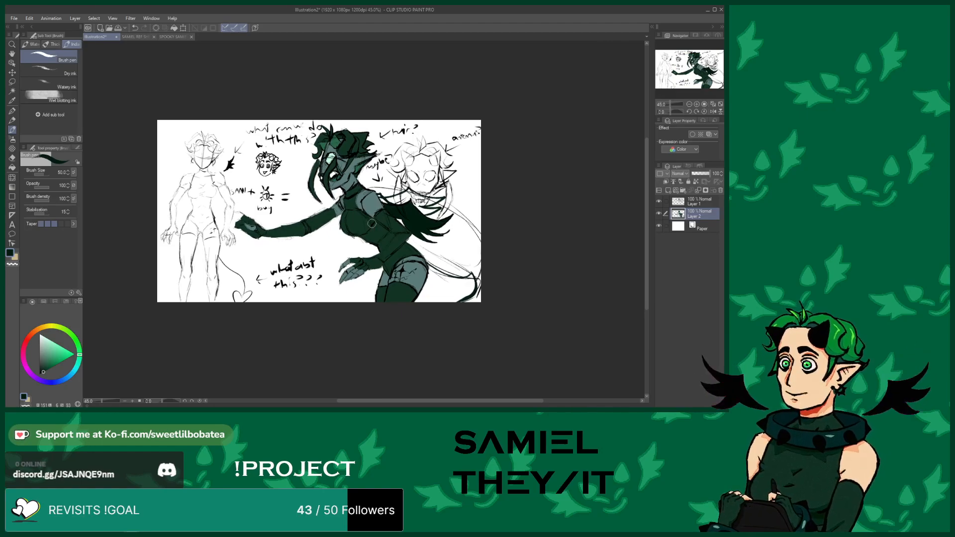
scroll(304, 204, up, 2)
scroll(334, 215, up, 1)
scroll(334, 216, down, 2)
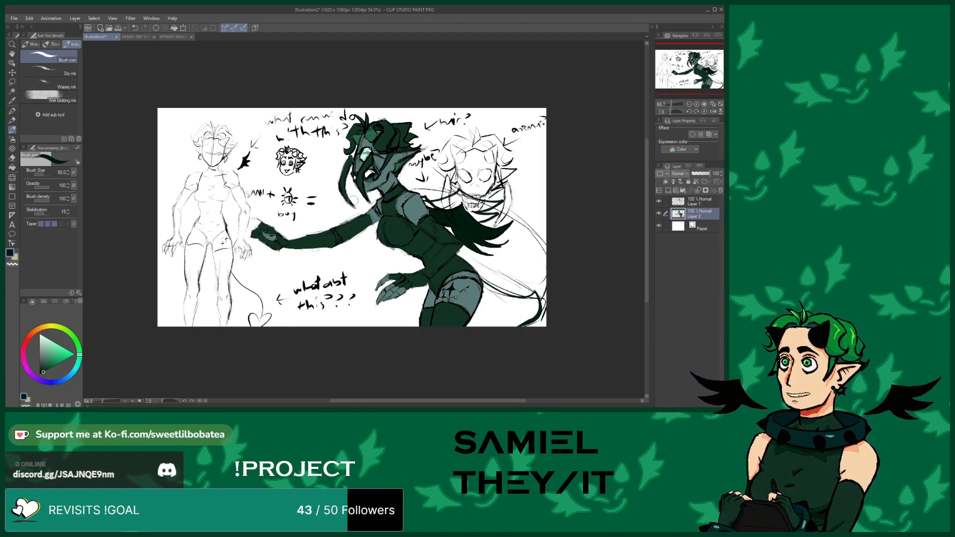
scroll(354, 233, up, 5)
scroll(355, 233, up, 2)
drag(344, 227, 347, 248)
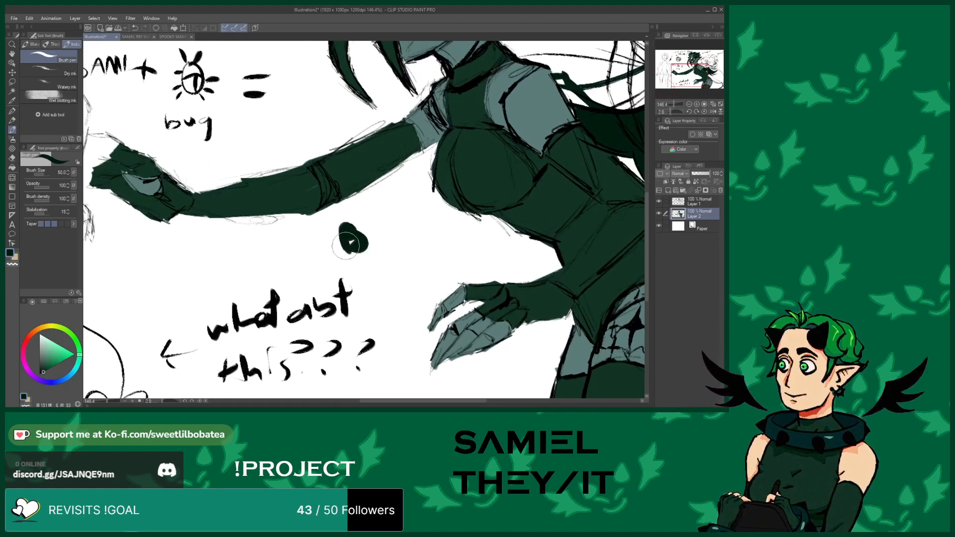
drag(400, 227, 406, 253)
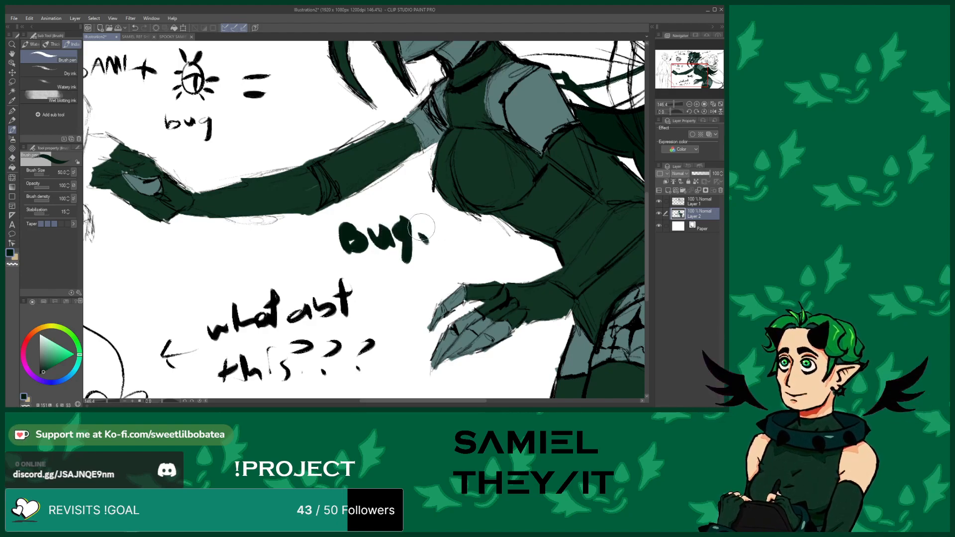
scroll(425, 219, down, 5)
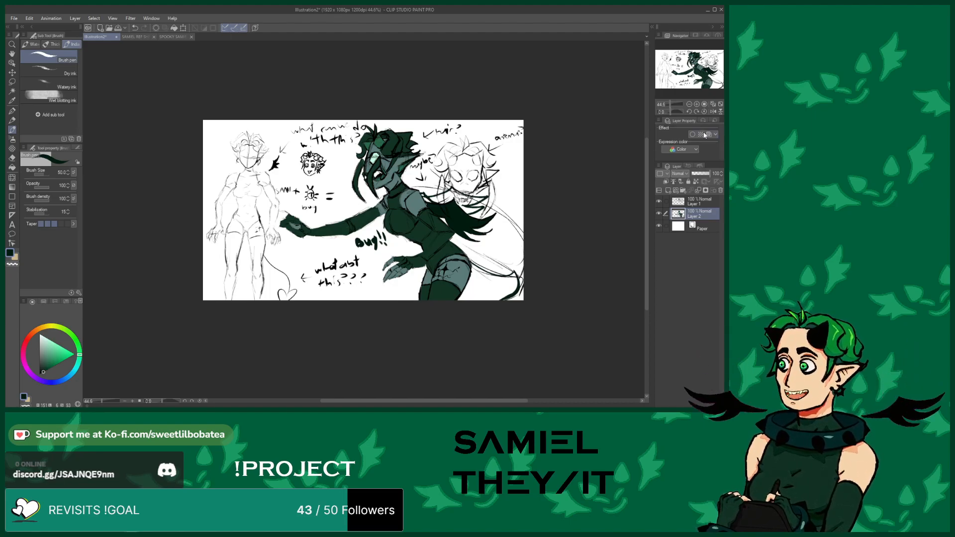
click(712, 104)
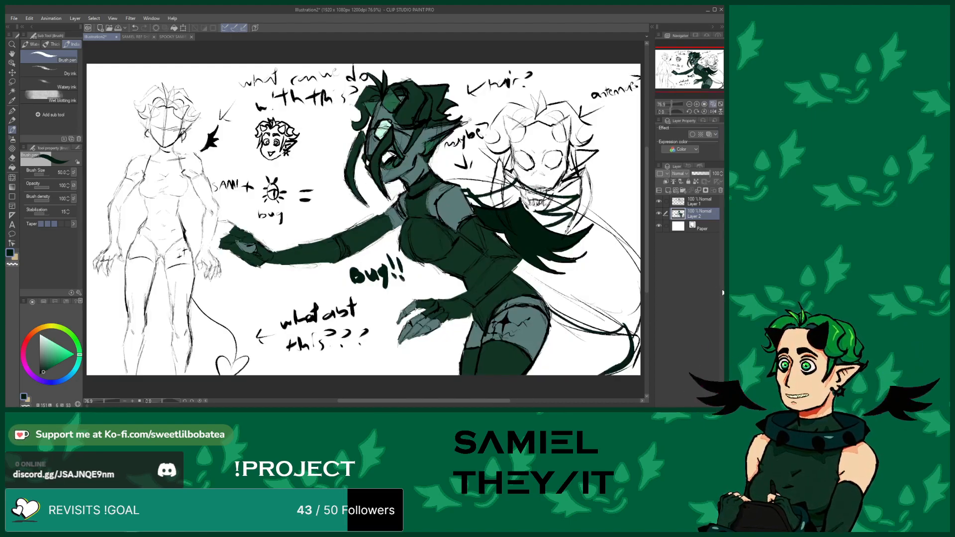
drag(359, 401, 399, 402)
scroll(376, 402, up, 1)
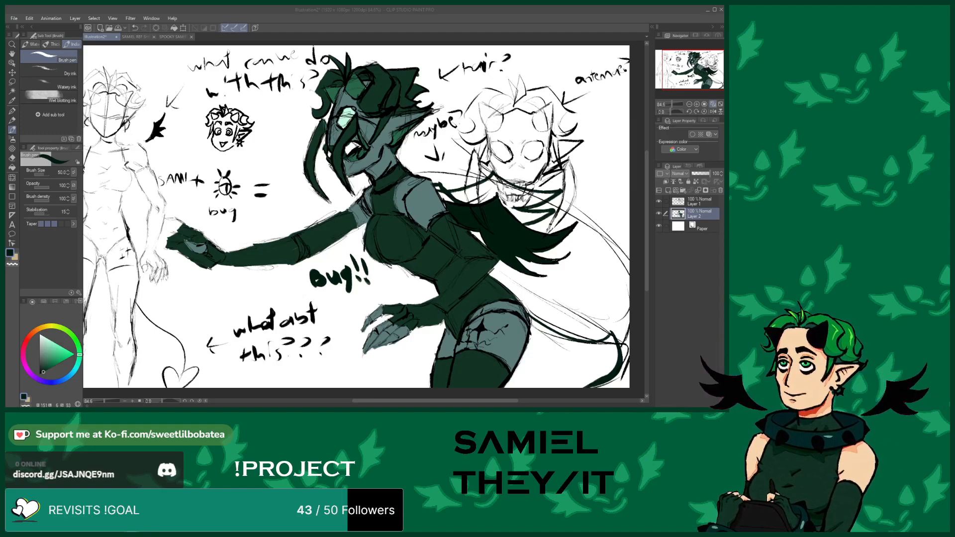
Look through the annabelle.png image and the SPOOKY SAMIEL FINAL canvas, then return to the sketch
double_click(142, 116)
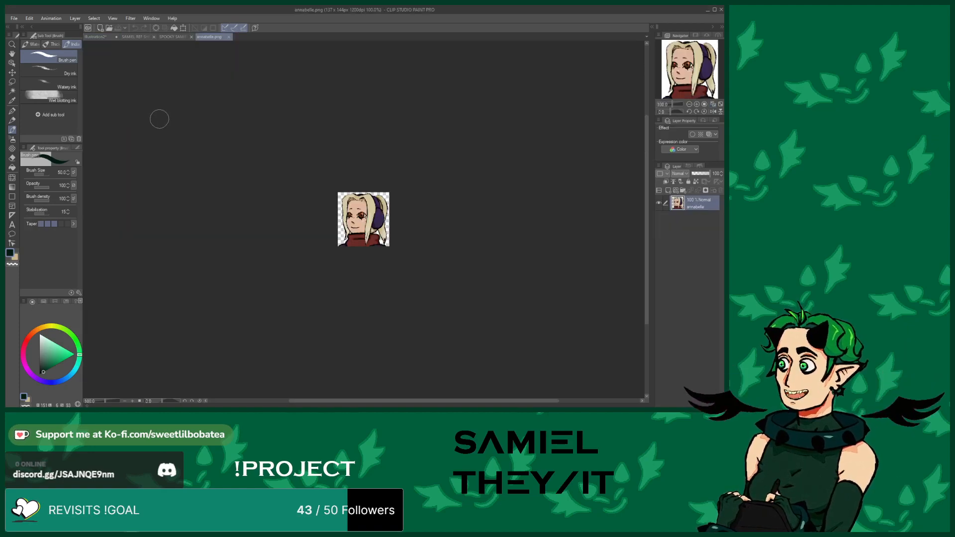
scroll(249, 234, up, 5)
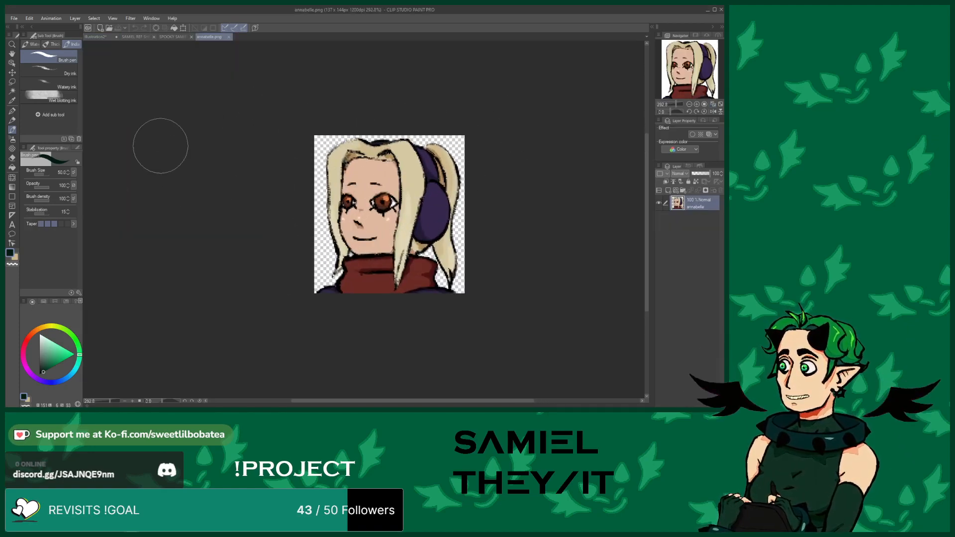
click(229, 37)
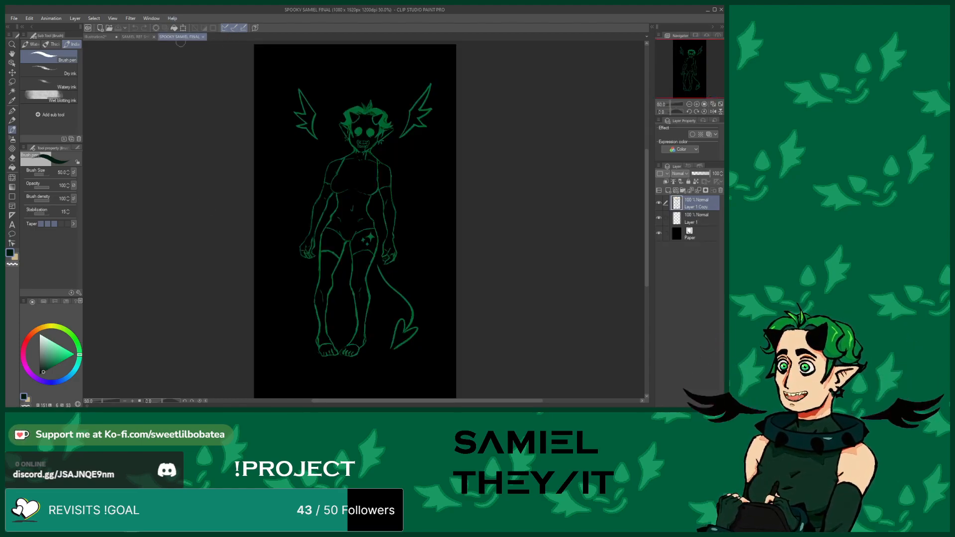
click(97, 37)
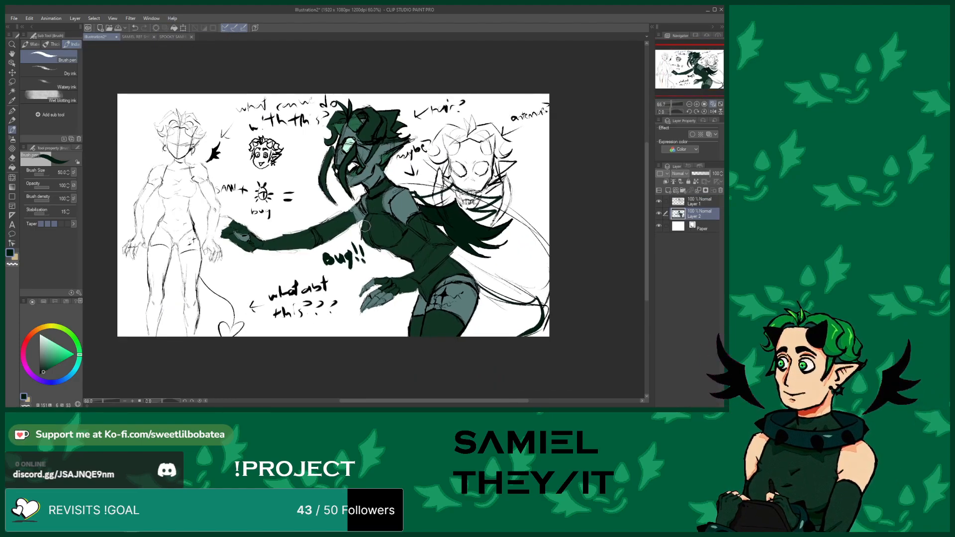
scroll(495, 187, up, 3)
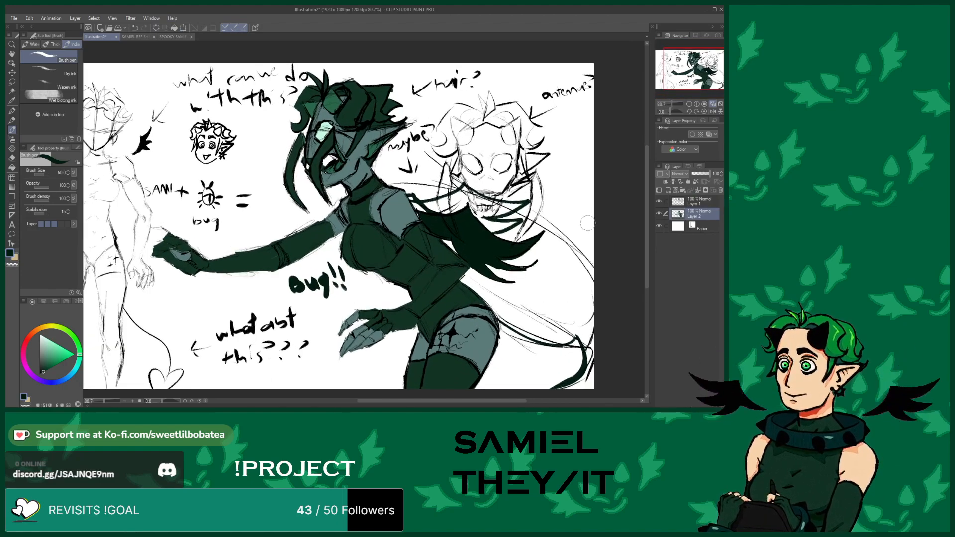
scroll(646, 263, down, 1)
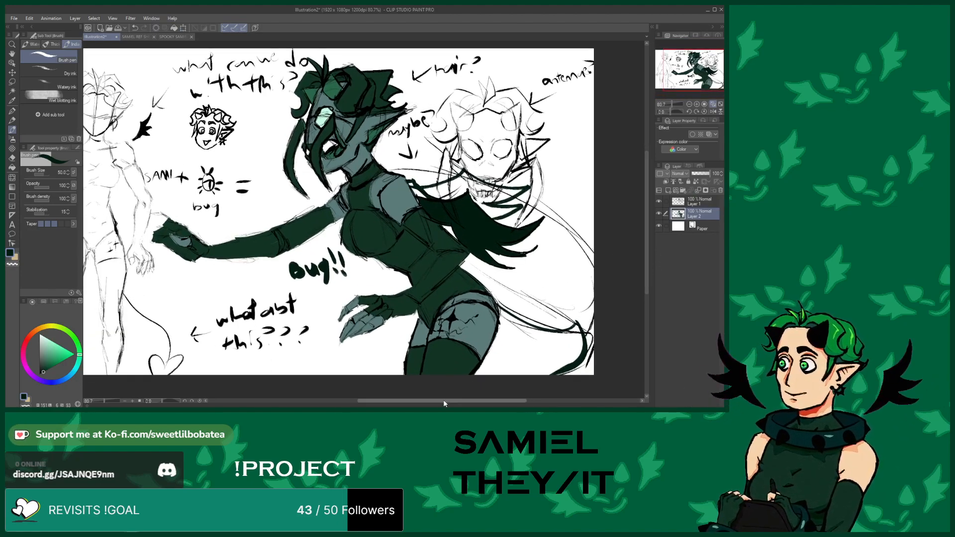
scroll(445, 401, right, 1)
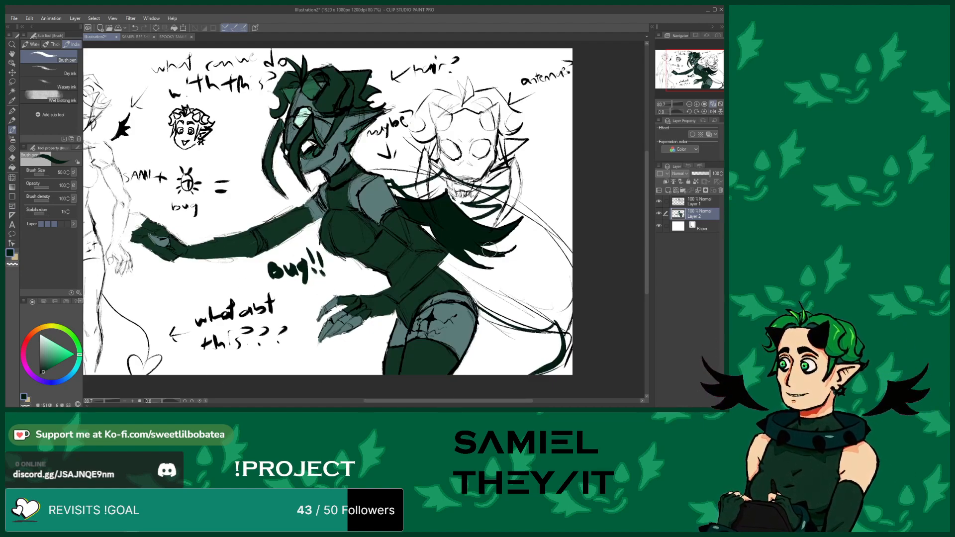
scroll(455, 398, left, 1)
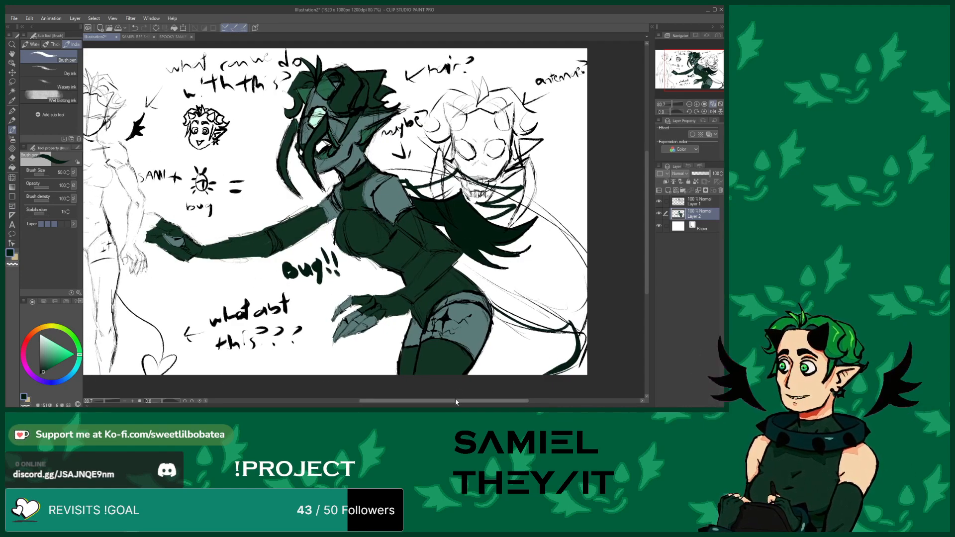
Change the paper layer's colour to a light grey
click(671, 232)
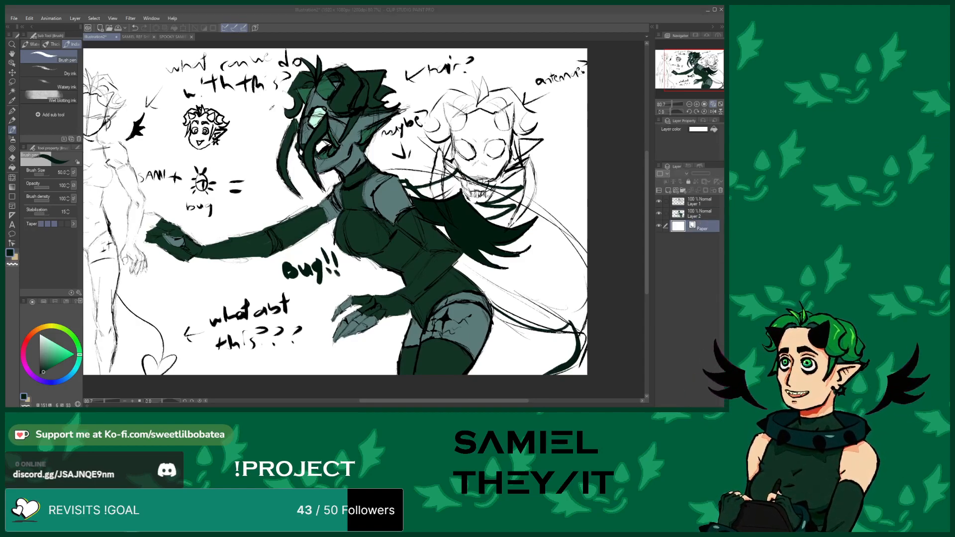
click(433, 83)
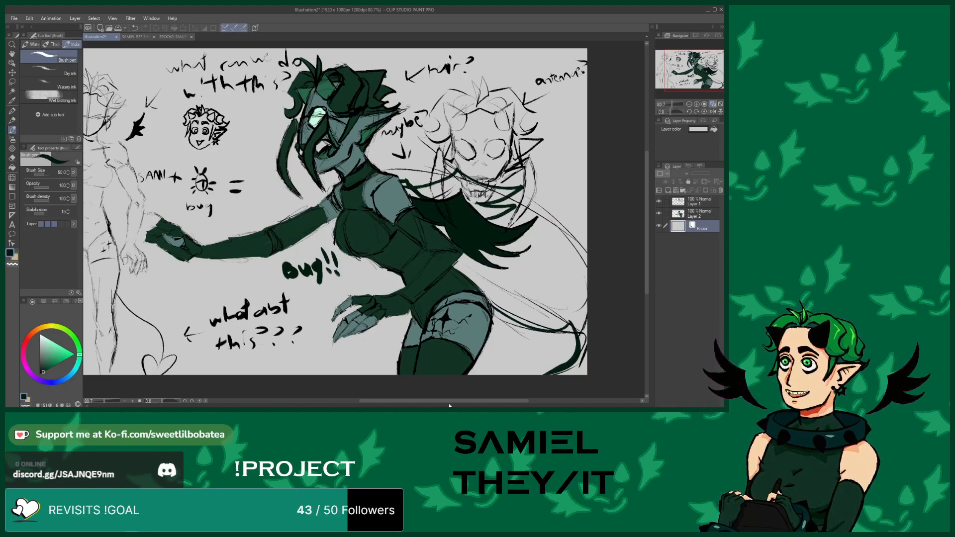
Select the colour layer and paint grey tones into the middle figure's outstretched hand
mouse_move(446, 401)
mouse_down()
mouse_move(387, 399)
mouse_move(419, 396)
mouse_move(395, 399)
mouse_up()
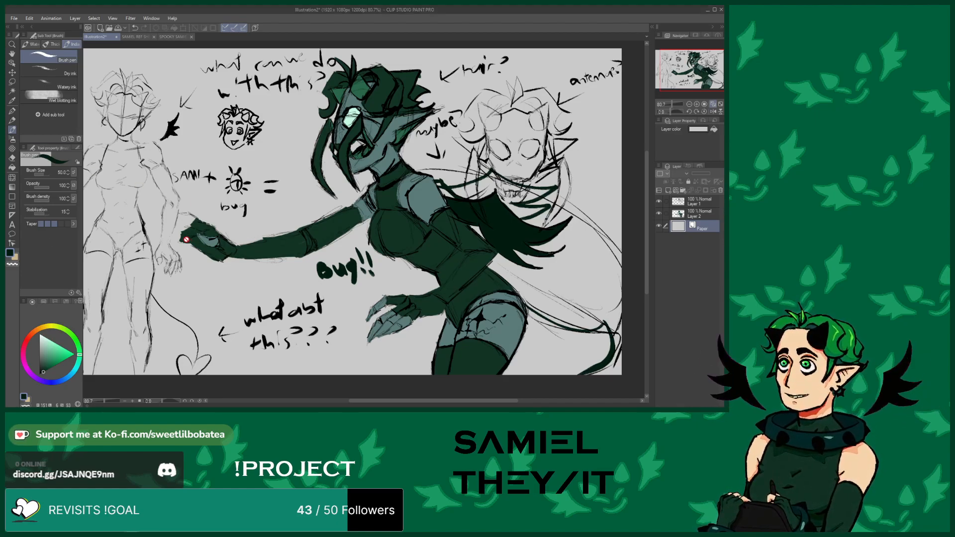
click(679, 215)
scroll(329, 234, up, 3)
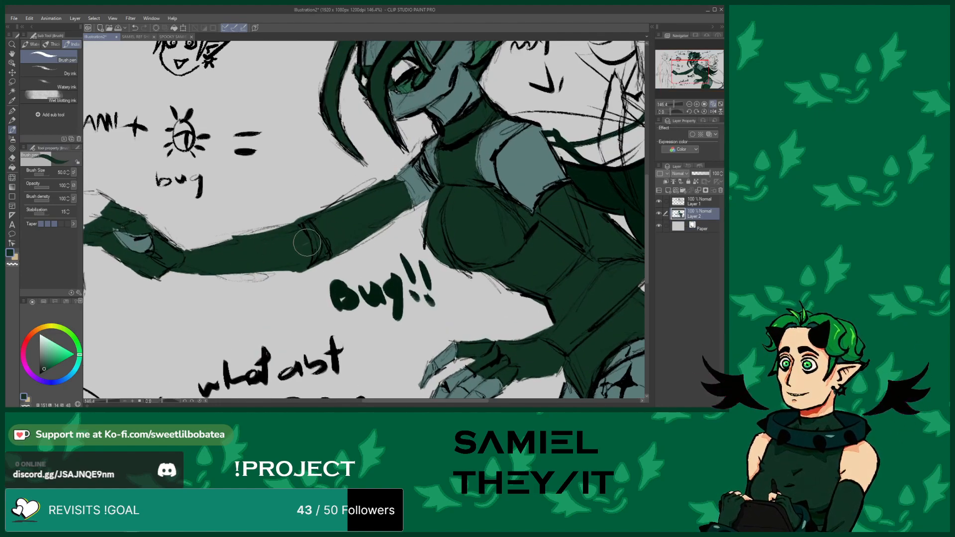
scroll(122, 238, up, 2)
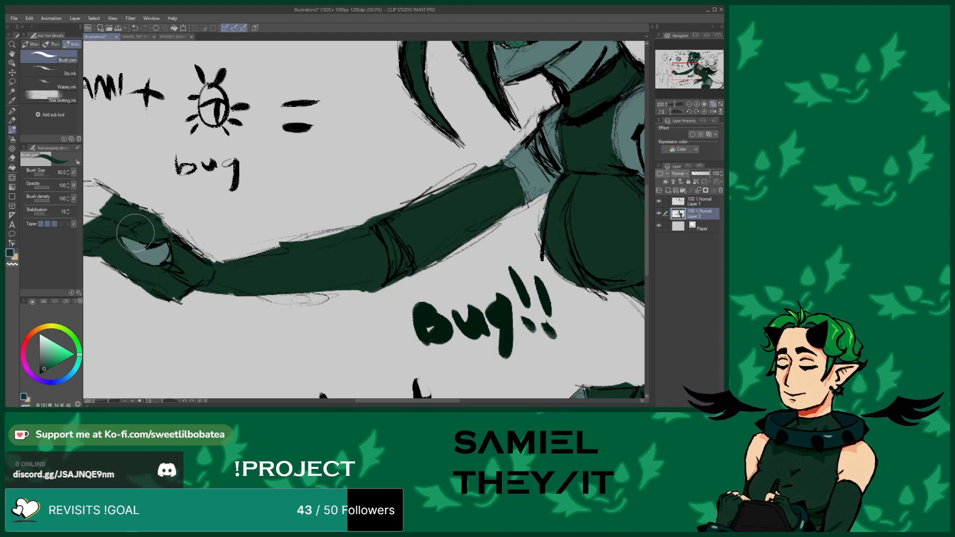
mouse_move(109, 219)
mouse_down()
mouse_move(125, 209)
mouse_move(145, 214)
mouse_up()
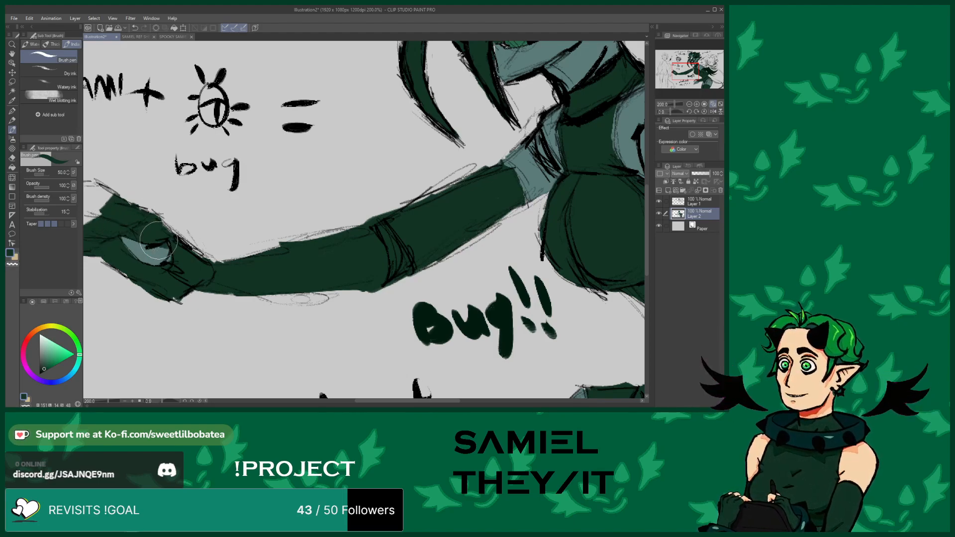
scroll(151, 253, up, 4)
alt+click(151, 254)
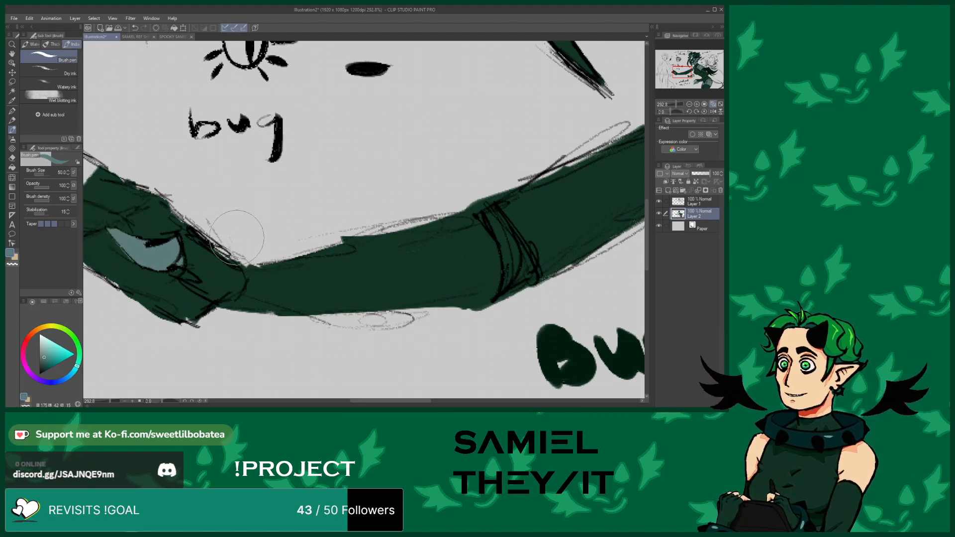
Zoom in and out around the middle figure to examine the arm, face and legs
scroll(234, 241, down, 8)
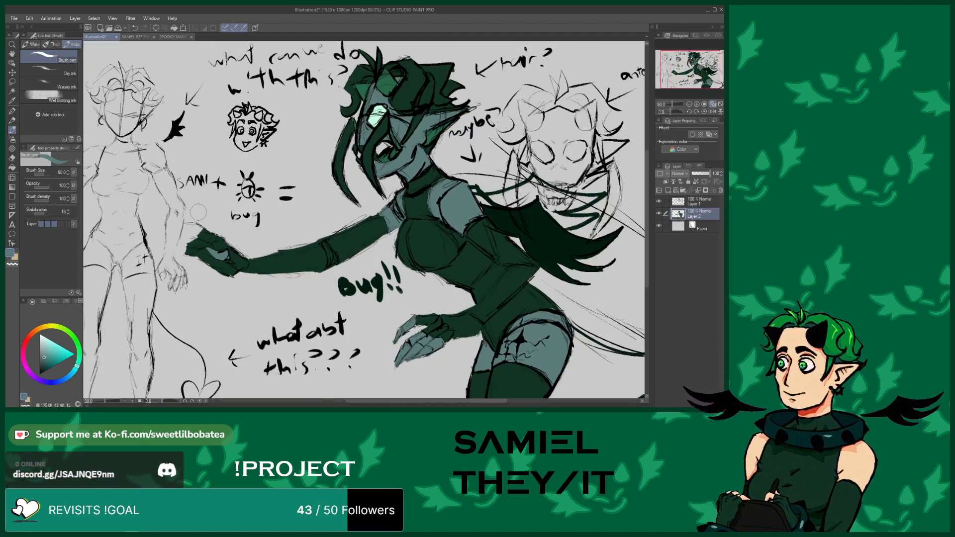
scroll(201, 213, up, 5)
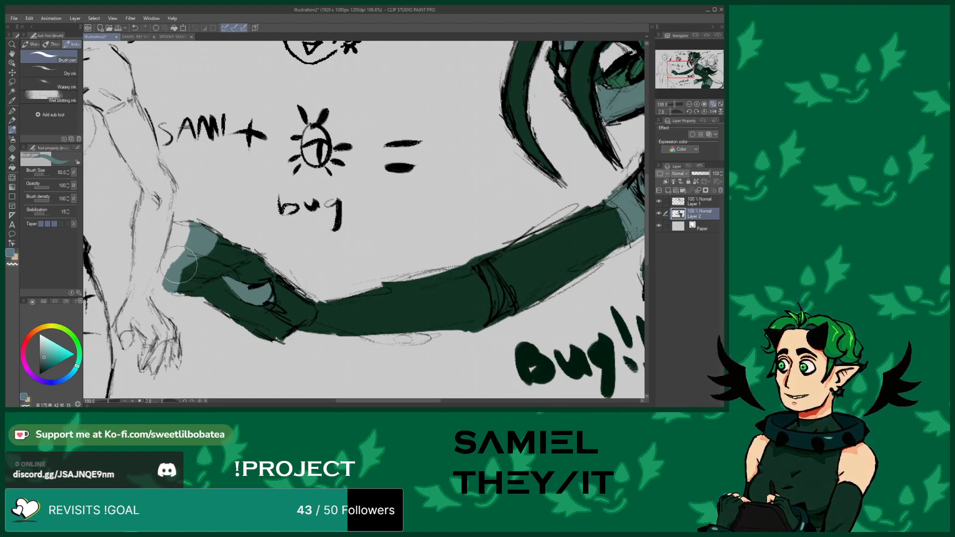
scroll(180, 263, down, 6)
scroll(269, 204, up, 6)
scroll(265, 198, down, 5)
scroll(269, 196, up, 2)
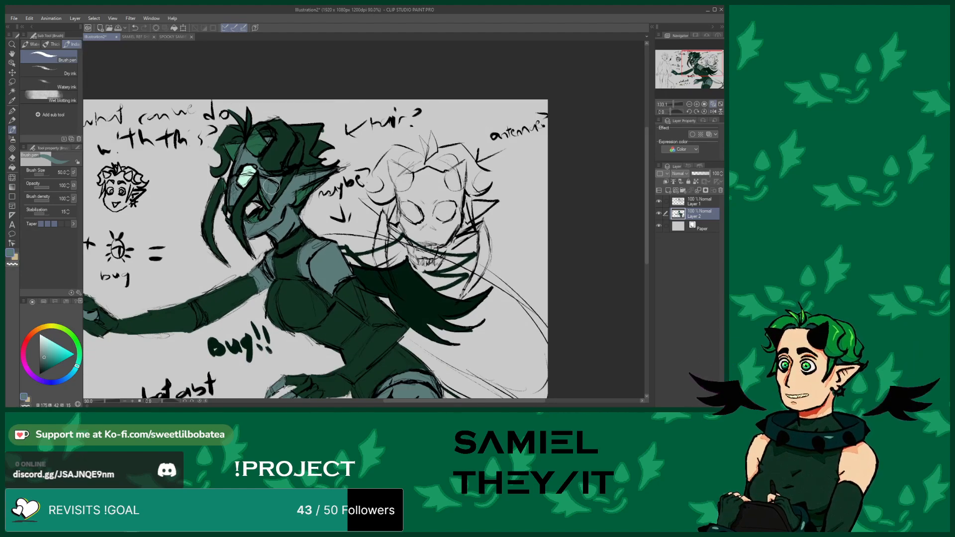
scroll(272, 194, up, 3)
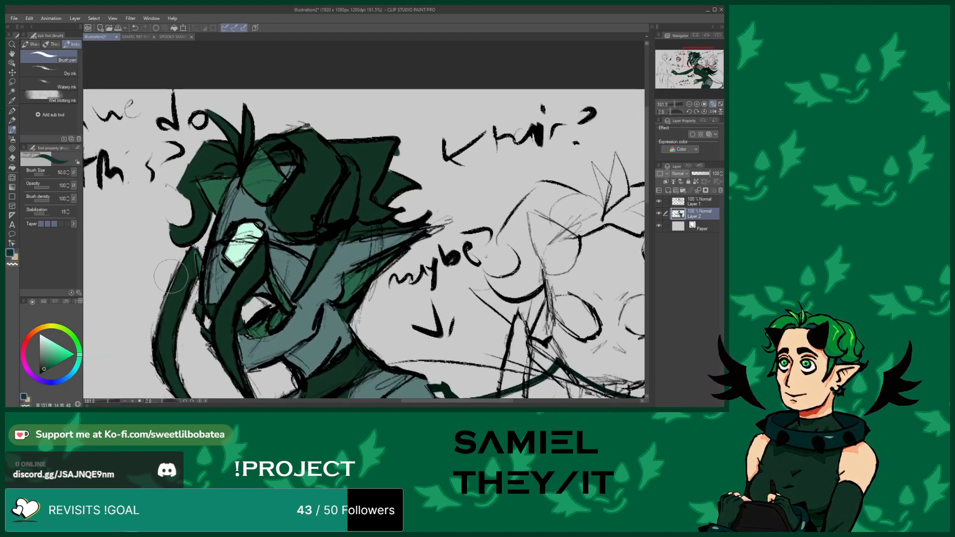
scroll(160, 280, down, 4)
scroll(243, 244, up, 1)
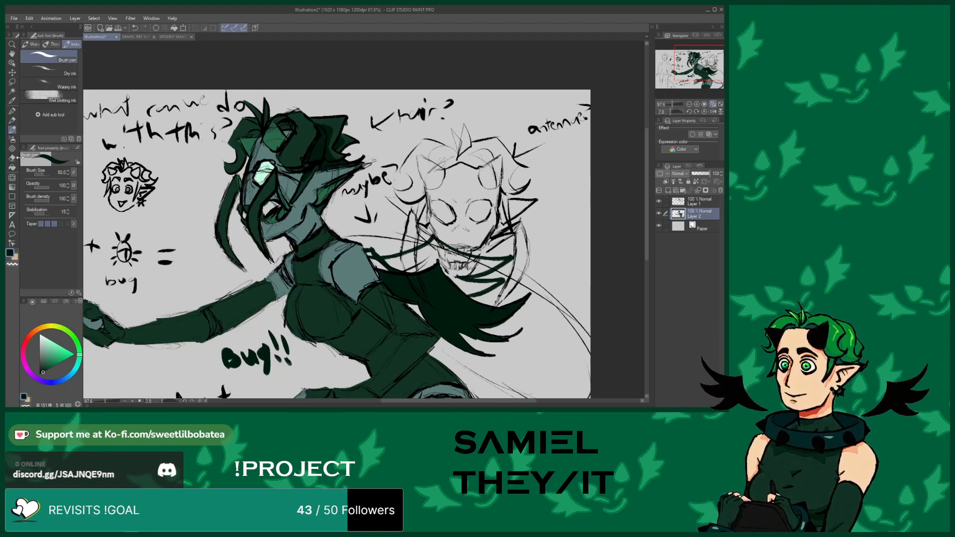
key(e)
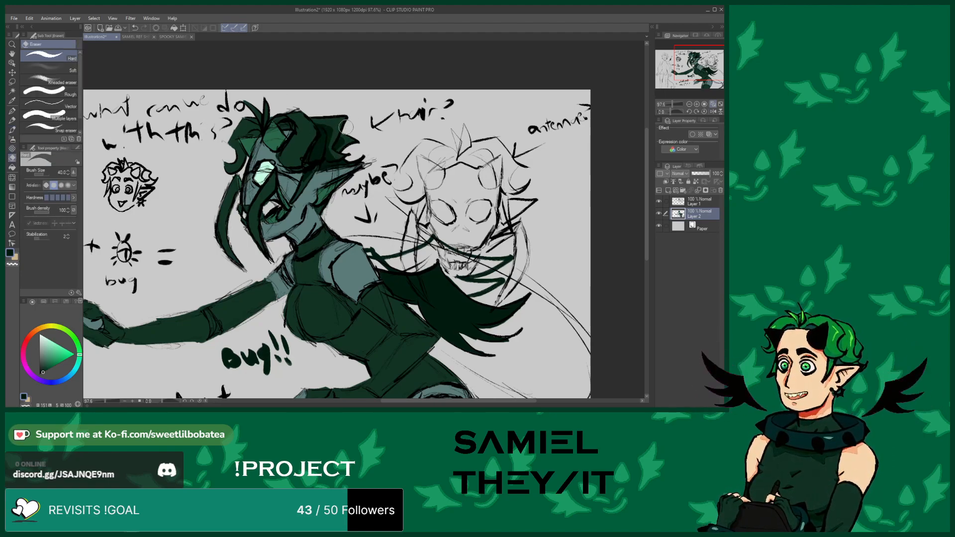
key(b)
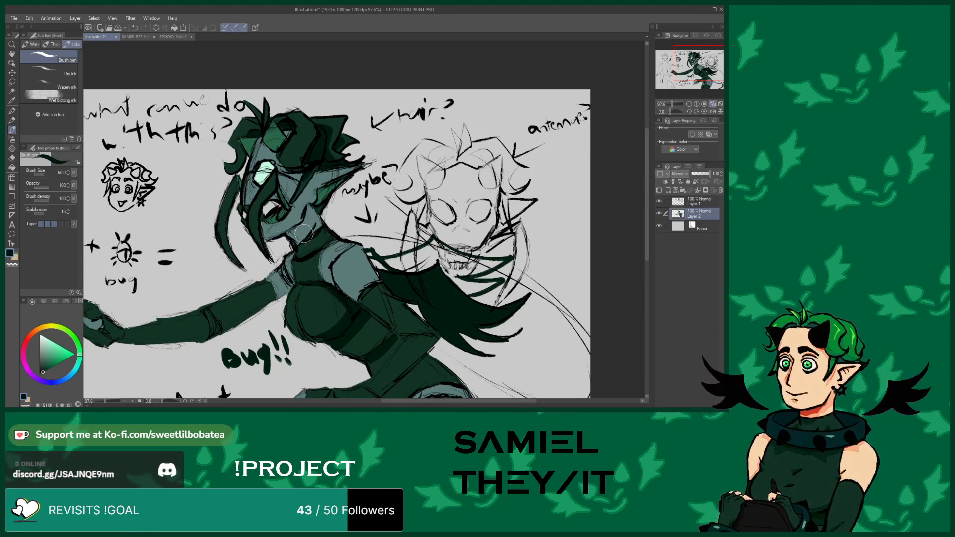
scroll(285, 157, down, 5)
scroll(292, 166, up, 5)
scroll(293, 169, down, 6)
scroll(339, 267, up, 8)
scroll(348, 262, up, 1)
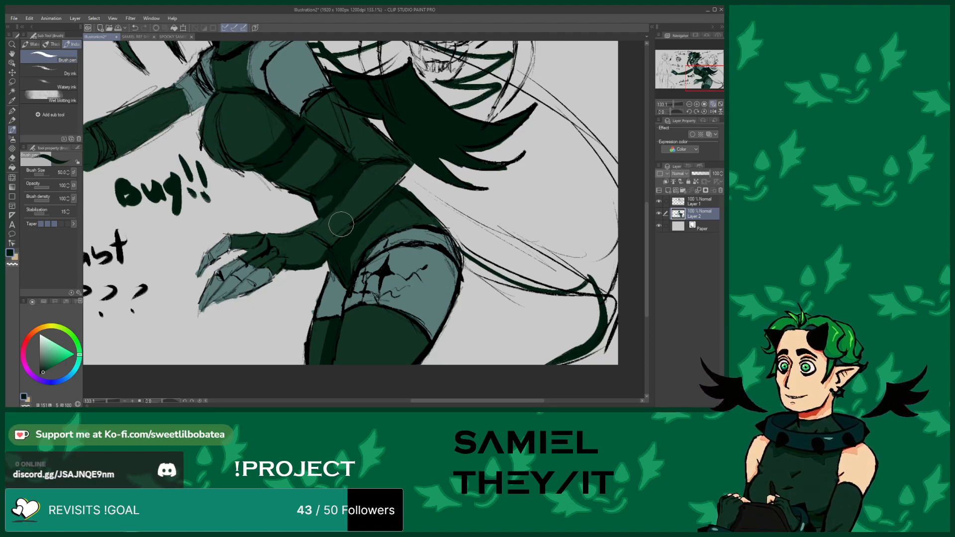
scroll(341, 300, down, 6)
scroll(205, 120, up, 5)
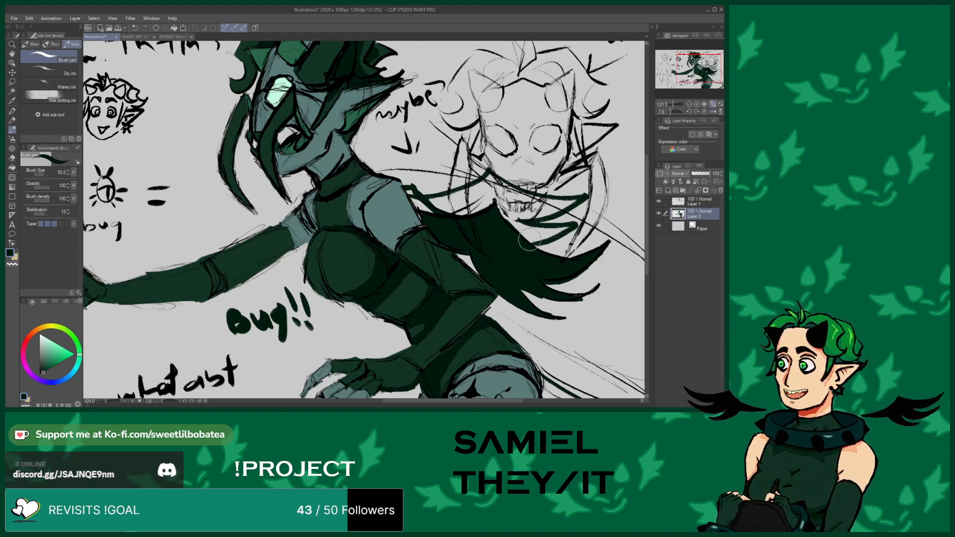
Retouch the shoulder area and paint a dark green stroke along the outstretched arm's upper edge
mouse_move(415, 209)
mouse_down()
mouse_move(435, 220)
mouse_move(410, 195)
mouse_up()
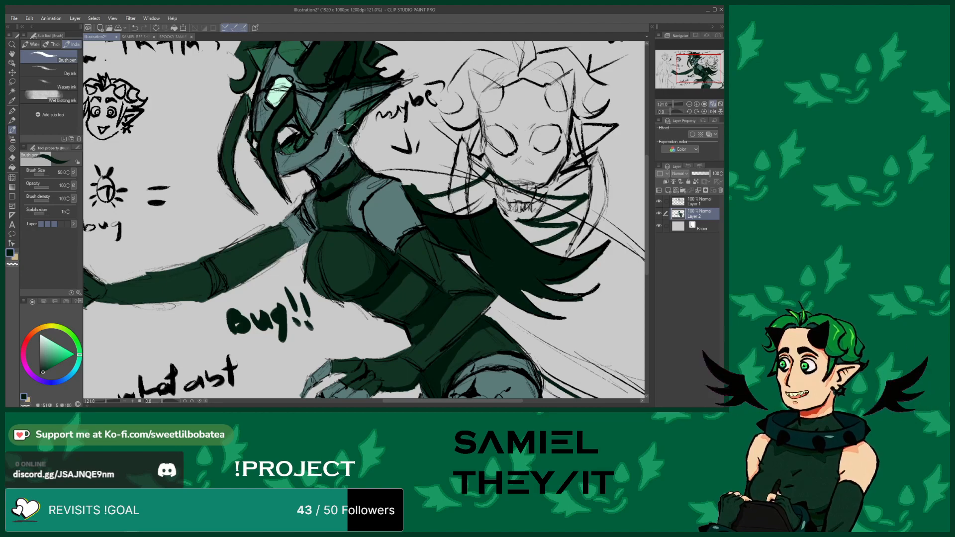
alt+click(327, 130)
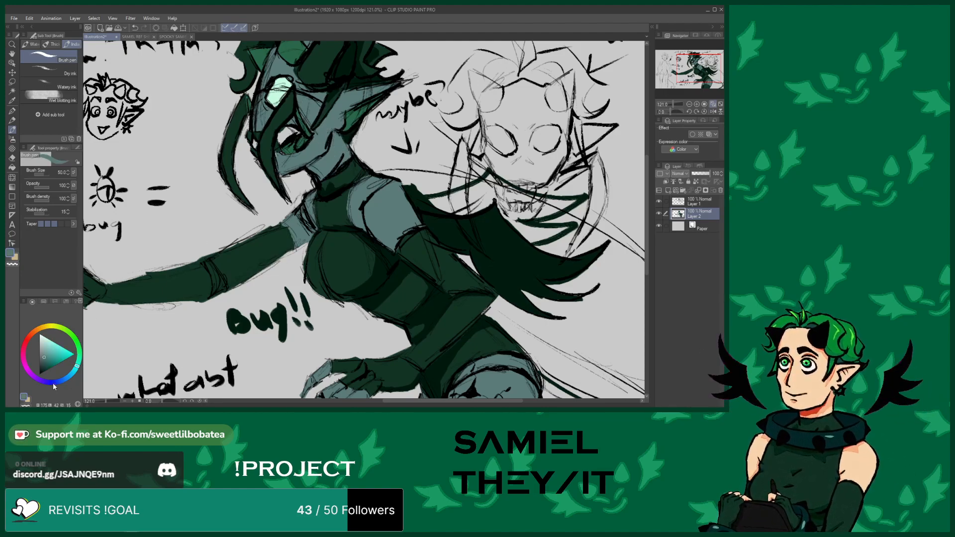
click(49, 359)
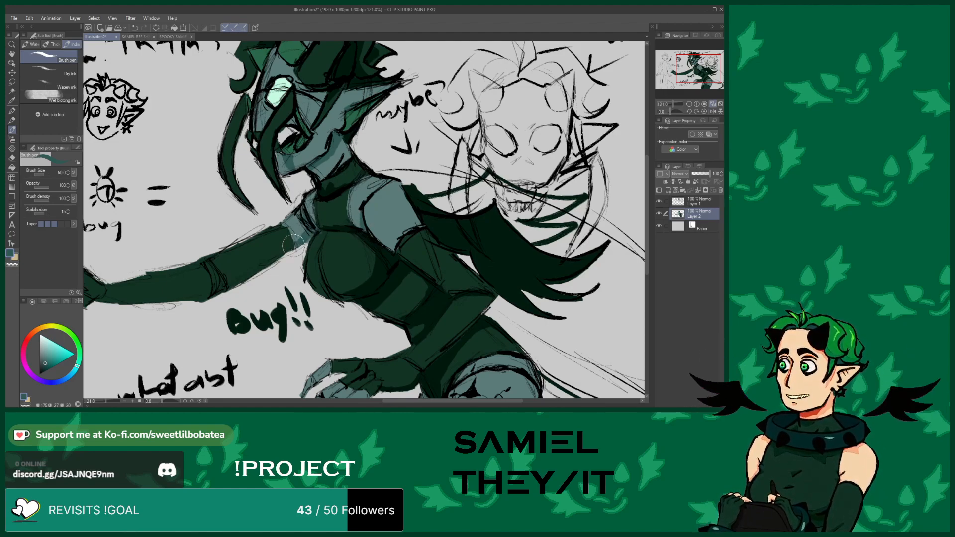
alt+click(381, 273)
mouse_move(278, 254)
mouse_down()
mouse_move(262, 263)
mouse_move(290, 247)
mouse_move(217, 288)
mouse_move(218, 278)
mouse_move(211, 291)
mouse_move(212, 272)
mouse_move(225, 284)
mouse_move(230, 270)
mouse_move(198, 299)
mouse_move(210, 294)
mouse_move(146, 298)
mouse_up()
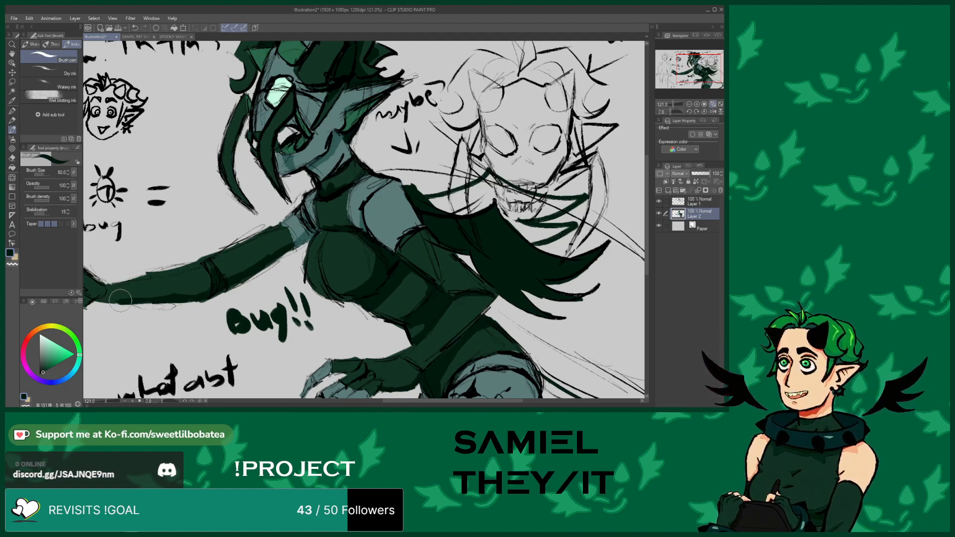
Refine the outstretched hand's fingers with additional grey and dark green strokes
scroll(271, 293, down, 5)
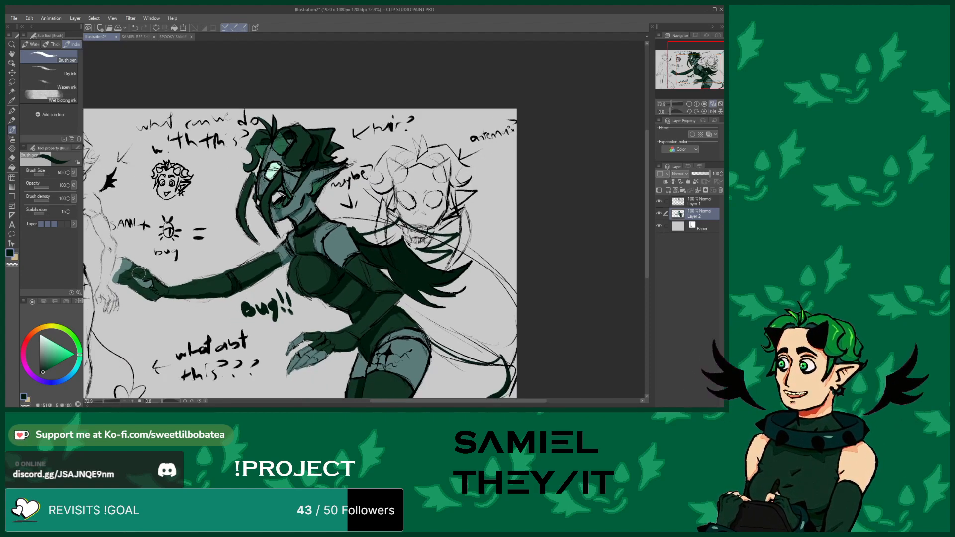
scroll(149, 286, up, 4)
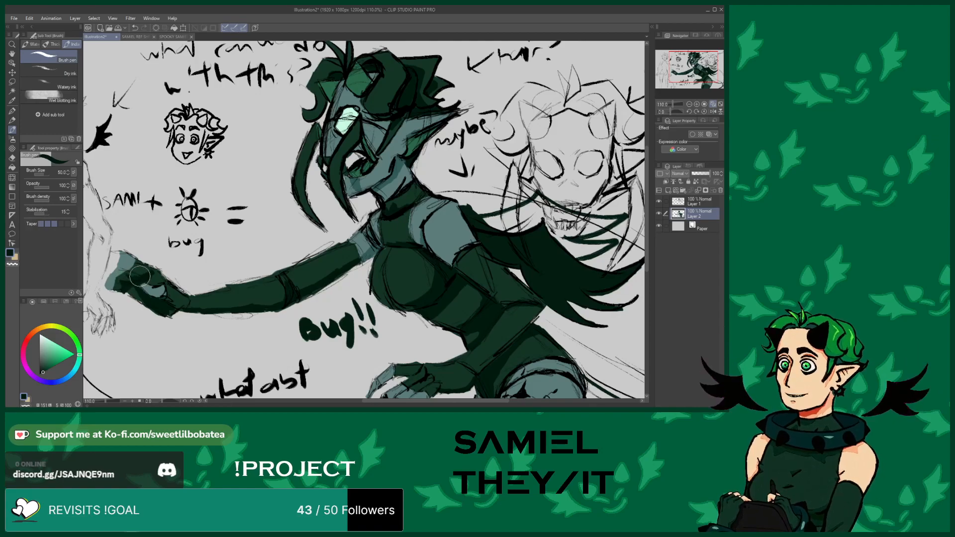
scroll(113, 265, down, 4)
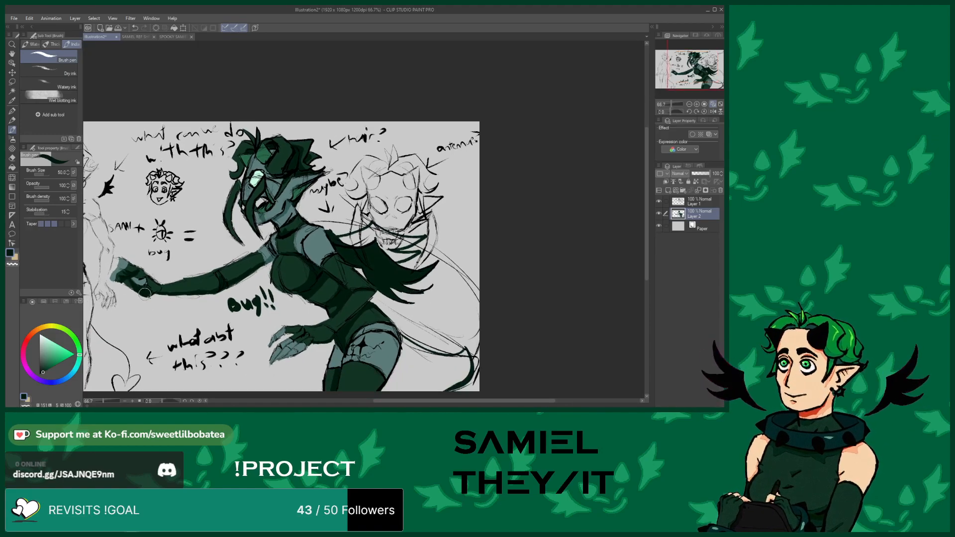
scroll(120, 274, up, 8)
alt+click(149, 287)
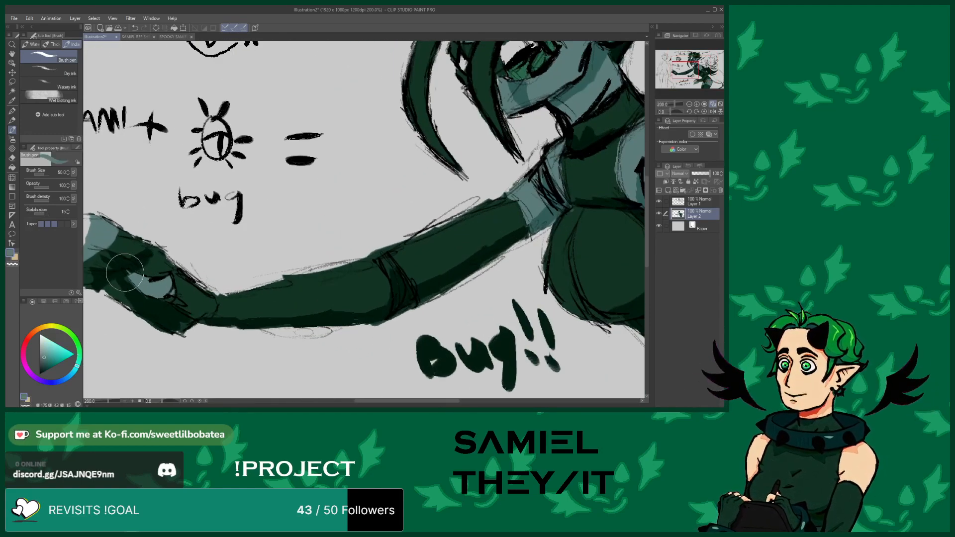
scroll(137, 286, down, 6)
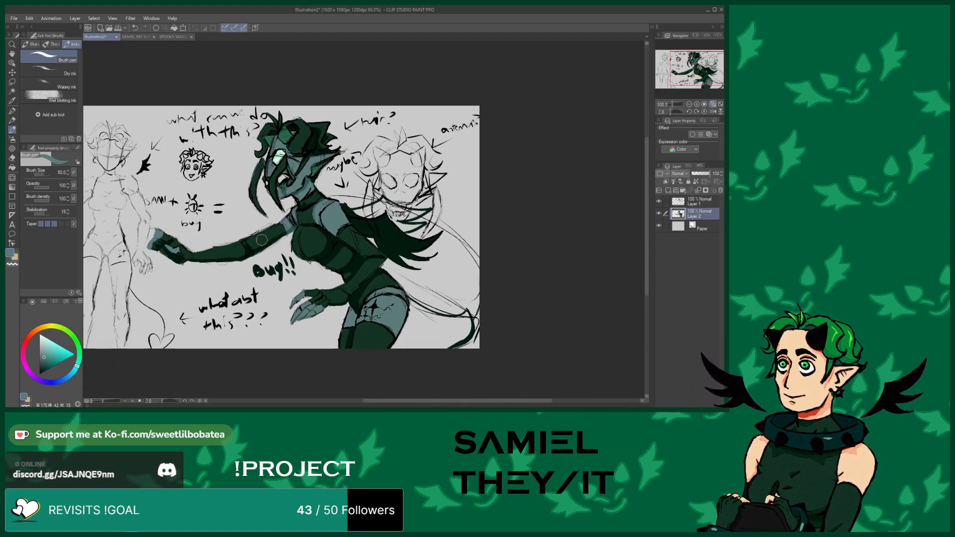
scroll(268, 245, up, 4)
alt+click(275, 242)
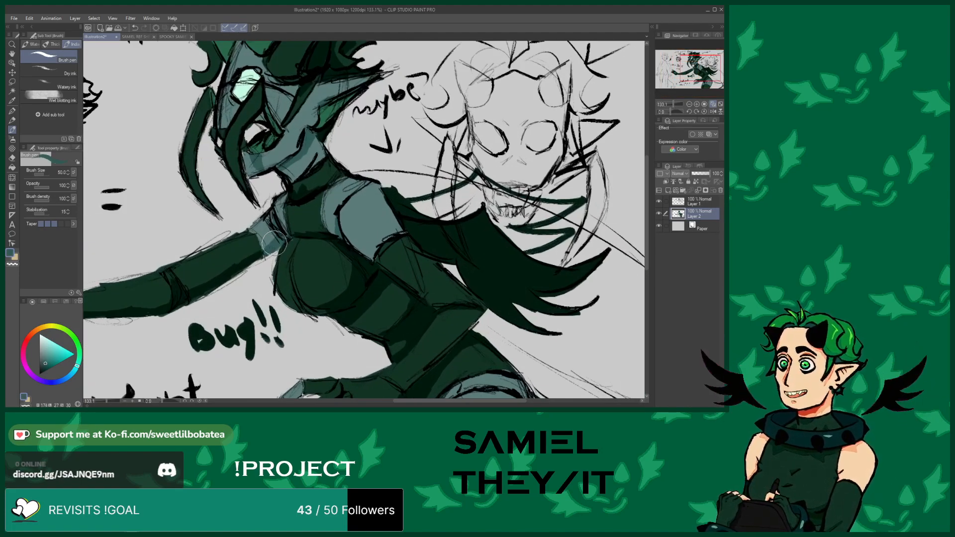
scroll(298, 234, down, 3)
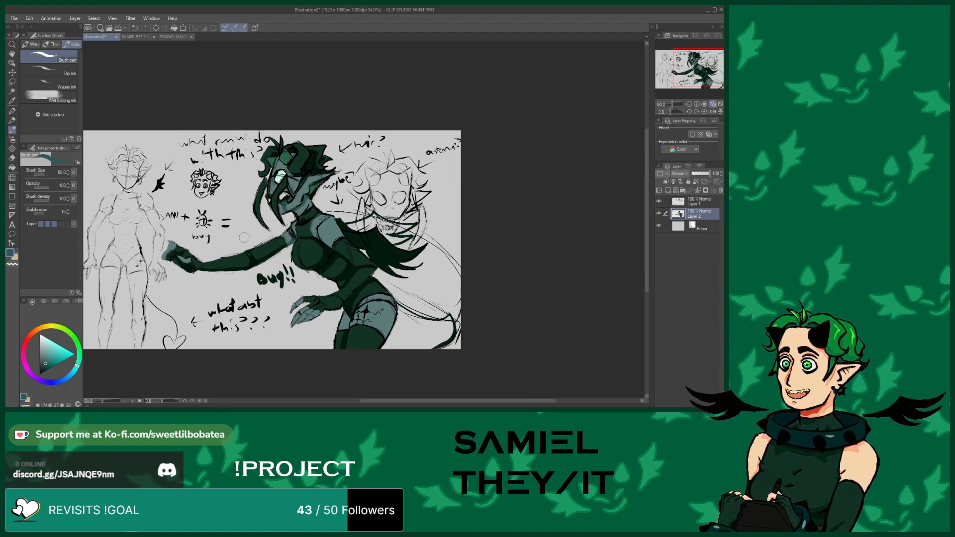
scroll(200, 240, up, 1)
scroll(194, 242, up, 2)
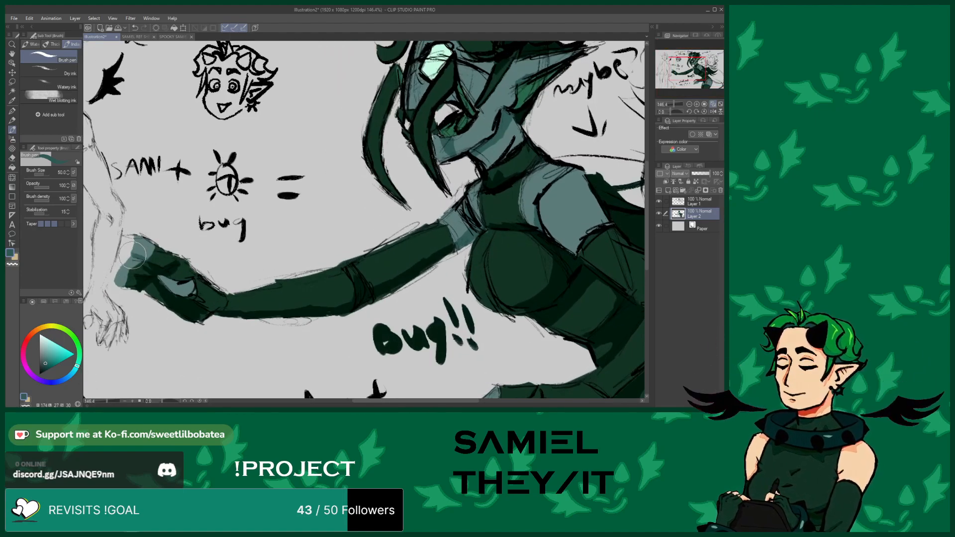
mouse_move(131, 270)
mouse_down()
mouse_move(119, 269)
mouse_move(194, 293)
mouse_move(176, 290)
mouse_up()
alt+click(179, 304)
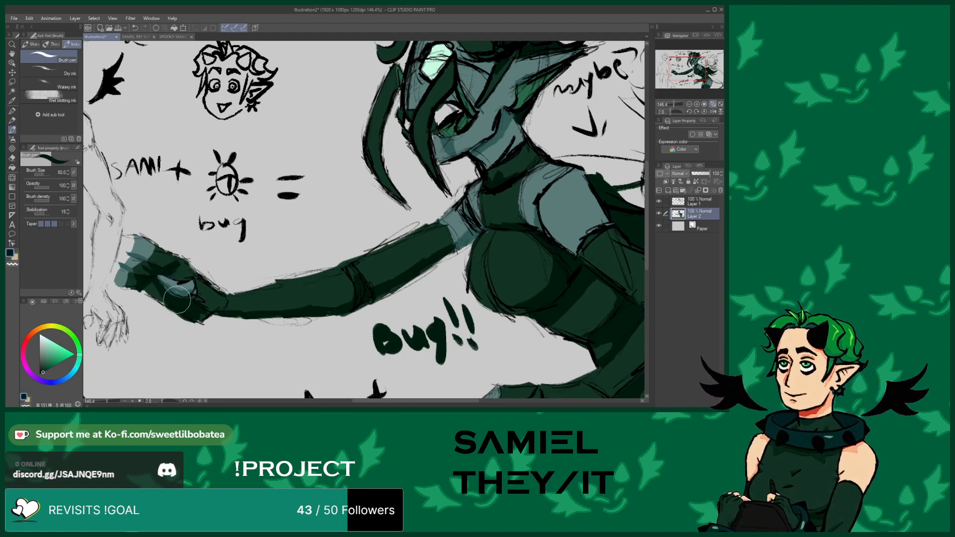
alt+click(183, 293)
Paint dark green along the top edge of the stocking on the middle figure's thigh
scroll(183, 294, down, 4)
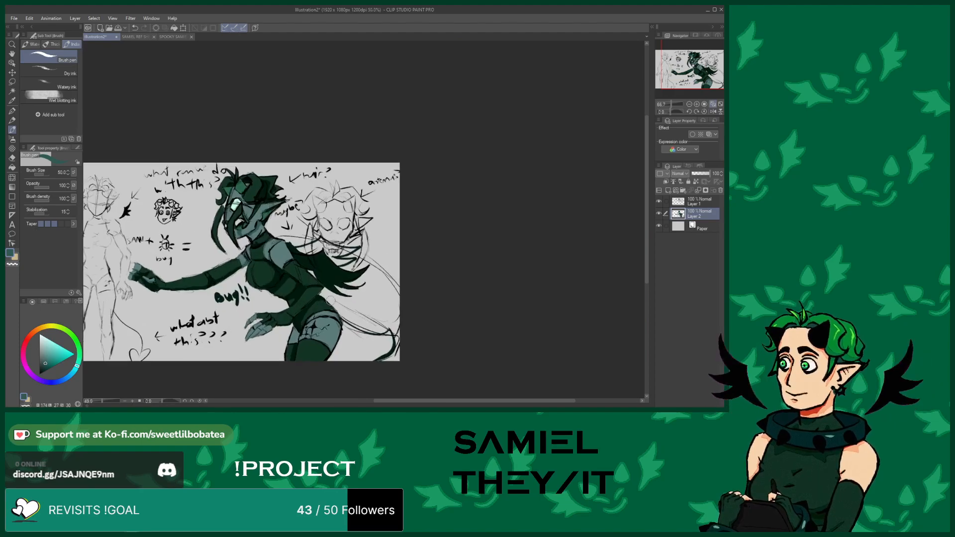
scroll(268, 327, up, 3)
scroll(223, 351, up, 3)
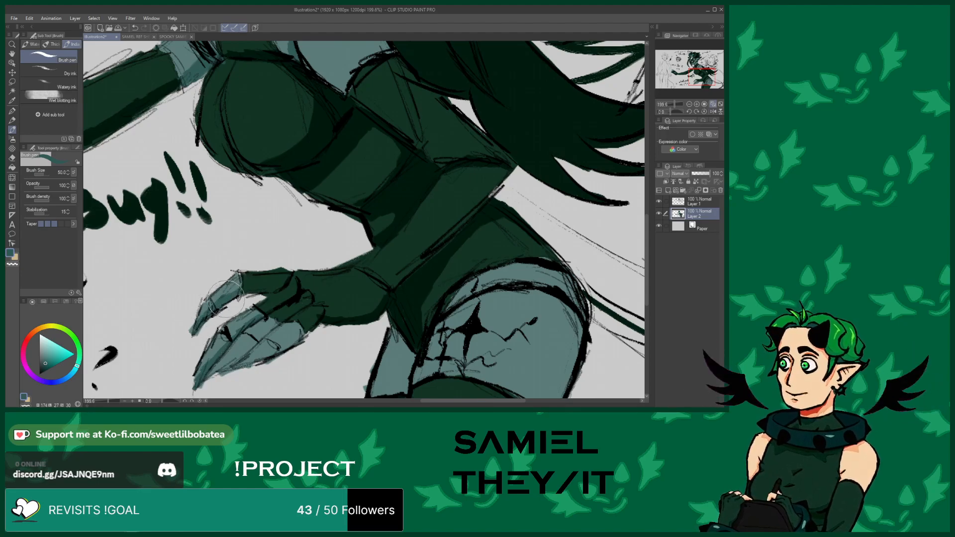
scroll(249, 284, down, 3)
scroll(257, 283, up, 3)
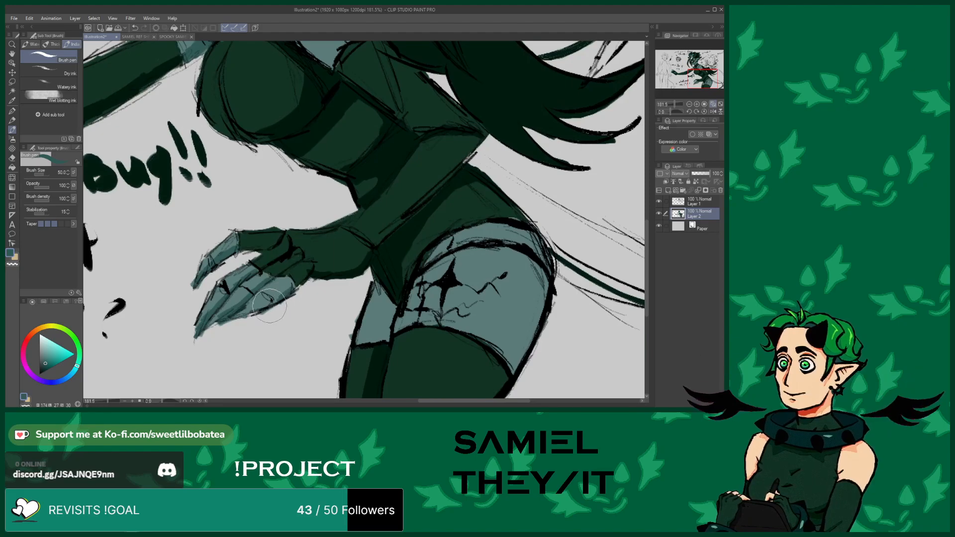
mouse_move(382, 337)
mouse_down()
mouse_move(388, 296)
mouse_move(385, 328)
mouse_move(394, 306)
mouse_move(383, 339)
mouse_move(395, 315)
mouse_up()
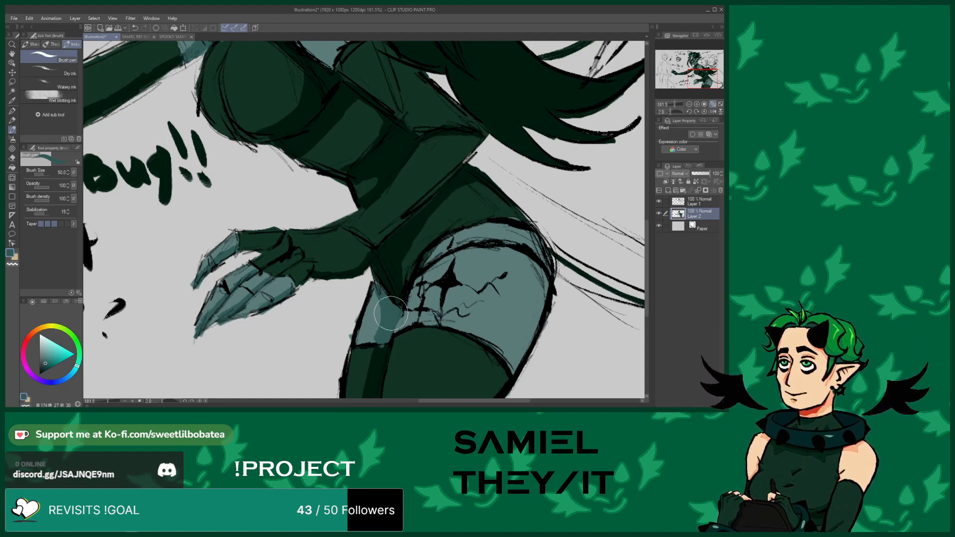
click(134, 27)
scroll(342, 268, up, 3)
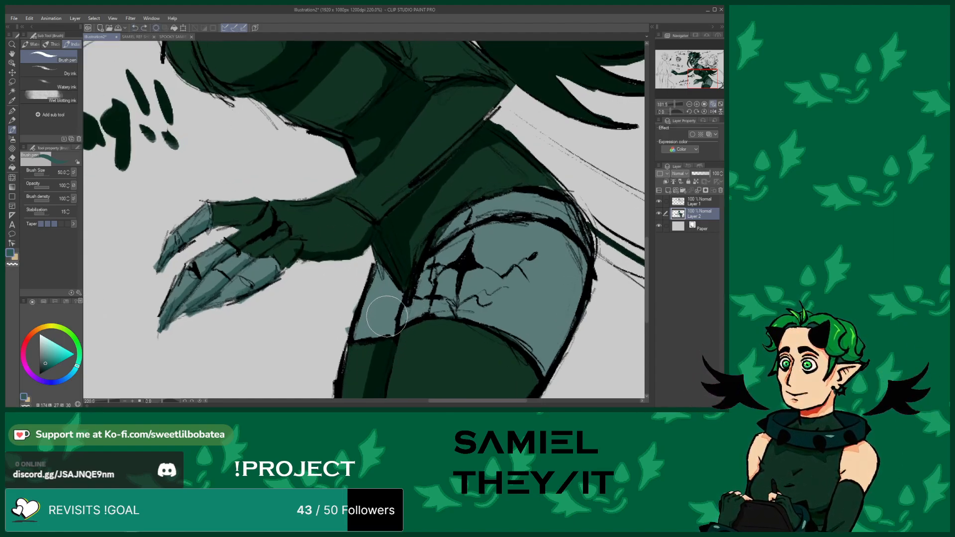
mouse_move(393, 325)
mouse_down()
mouse_move(397, 289)
mouse_move(389, 268)
mouse_move(378, 338)
mouse_up()
scroll(382, 239, down, 9)
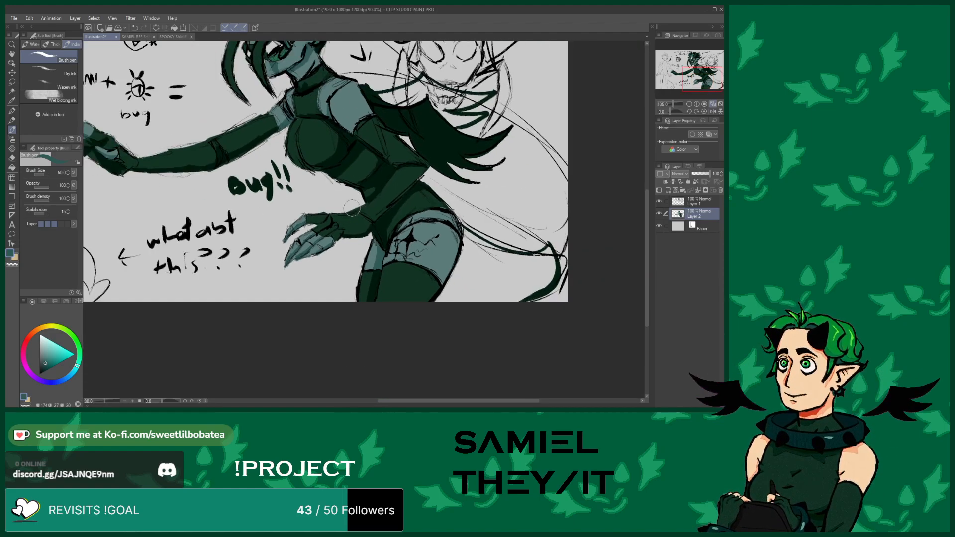
scroll(368, 271, up, 9)
scroll(347, 220, down, 3)
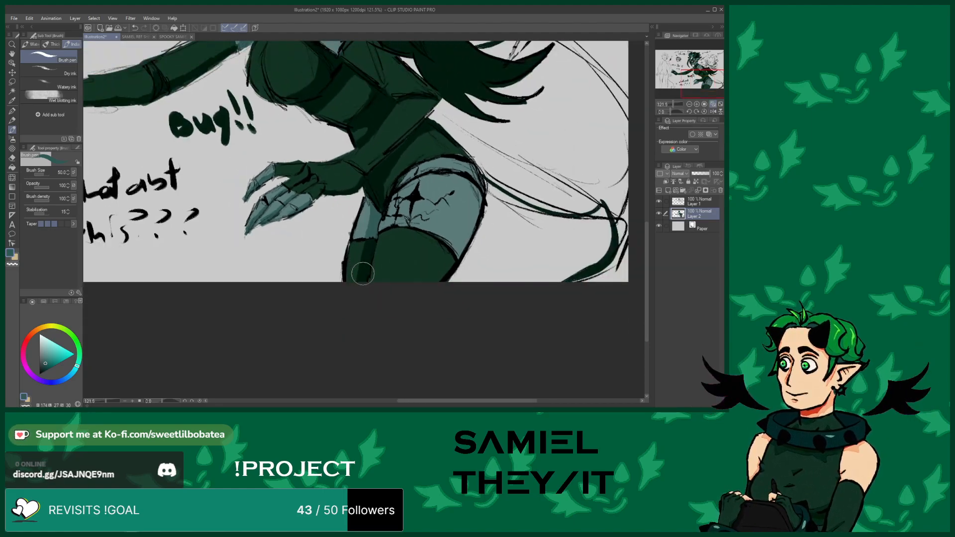
scroll(368, 248, down, 2)
scroll(387, 277, up, 2)
scroll(387, 277, down, 3)
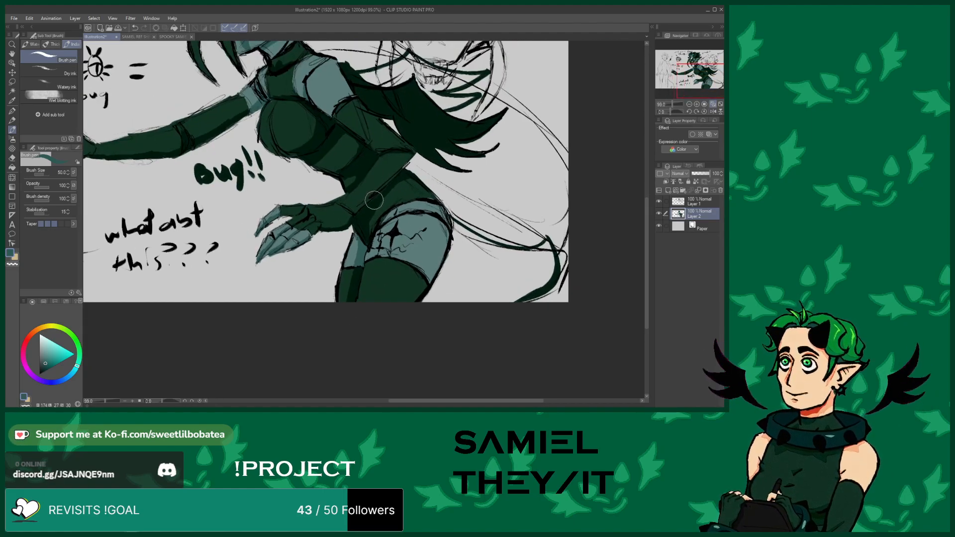
Zoom in on the middle figure's head and paint a light green highlight stroke along the horn
scroll(354, 238, up, 4)
scroll(354, 238, down, 5)
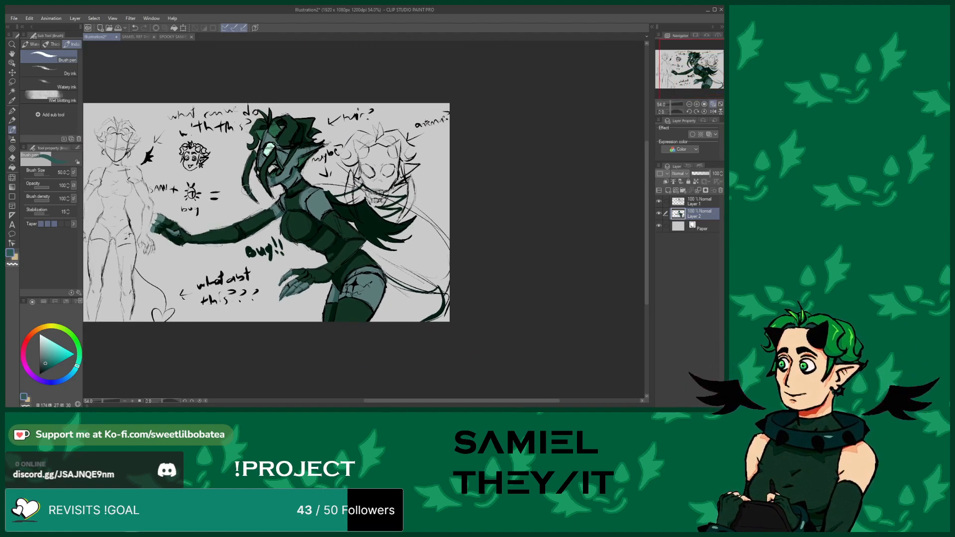
scroll(305, 118, up, 1)
scroll(305, 118, up, 5)
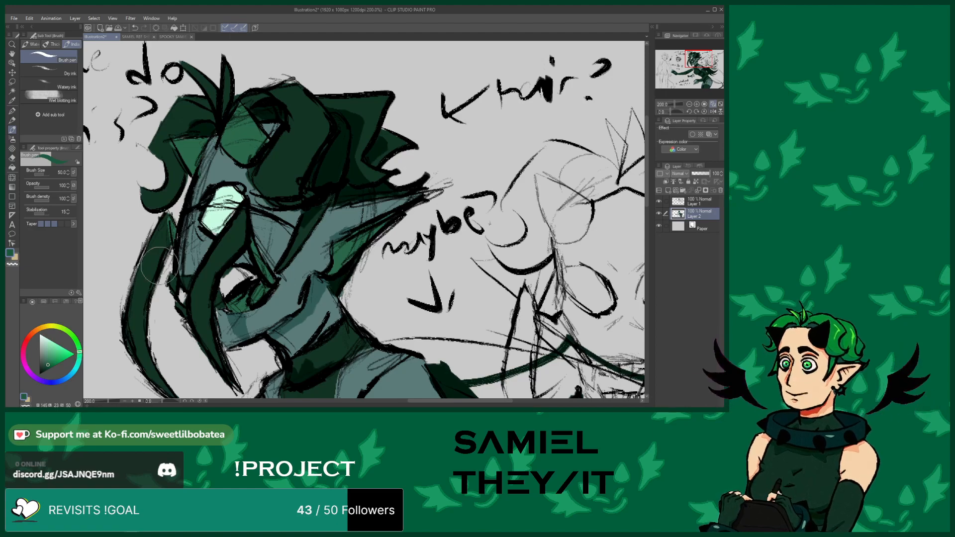
mouse_move(288, 157)
mouse_down()
mouse_move(306, 131)
mouse_move(296, 103)
mouse_up()
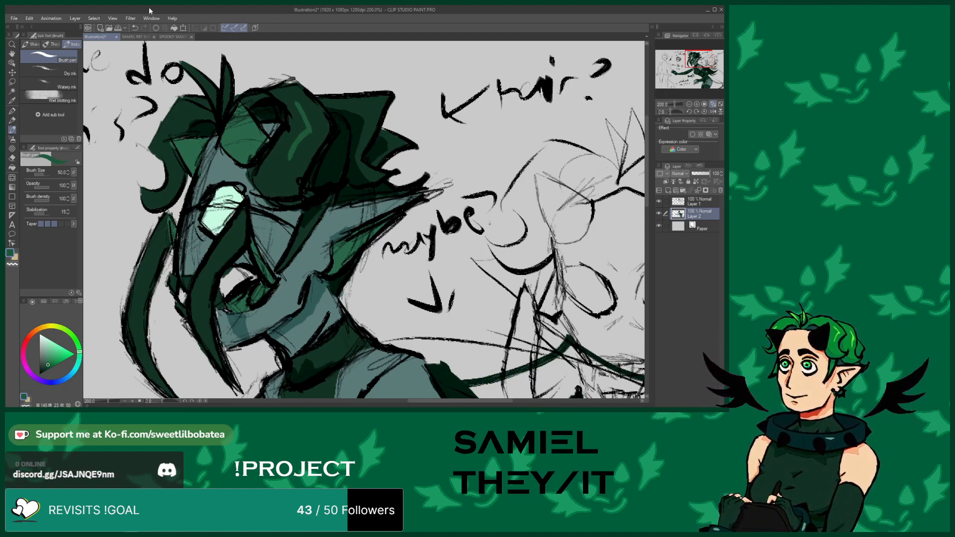
click(135, 28)
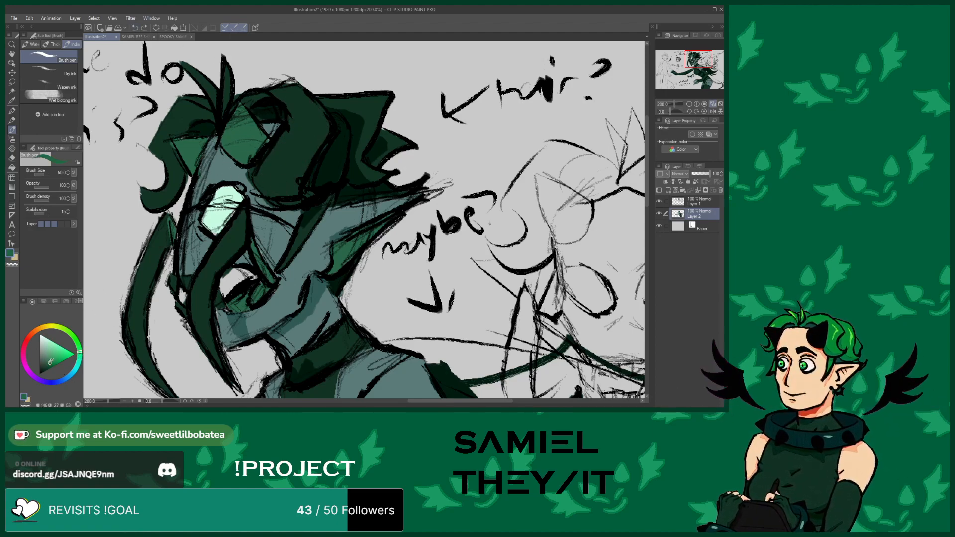
click(49, 355)
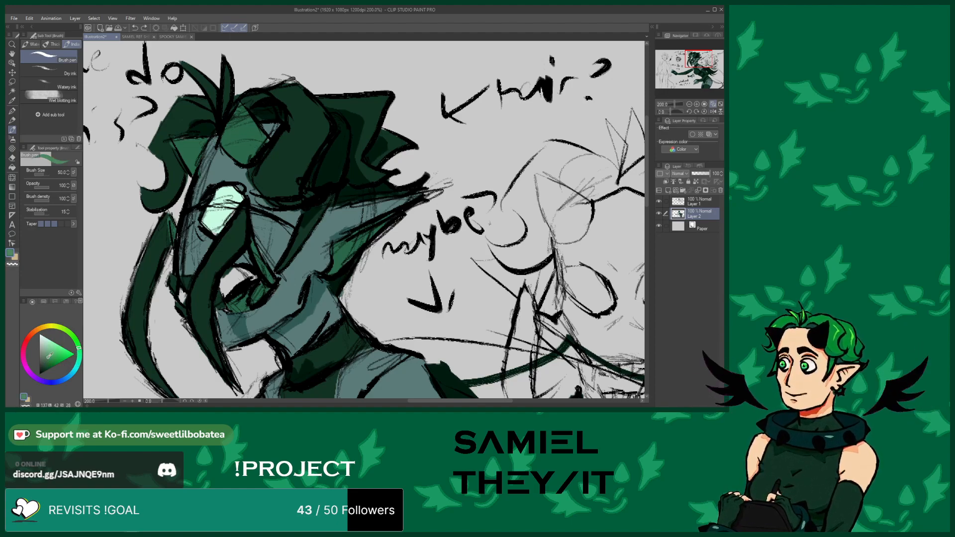
mouse_move(293, 159)
mouse_down()
mouse_move(314, 129)
mouse_move(298, 98)
mouse_up()
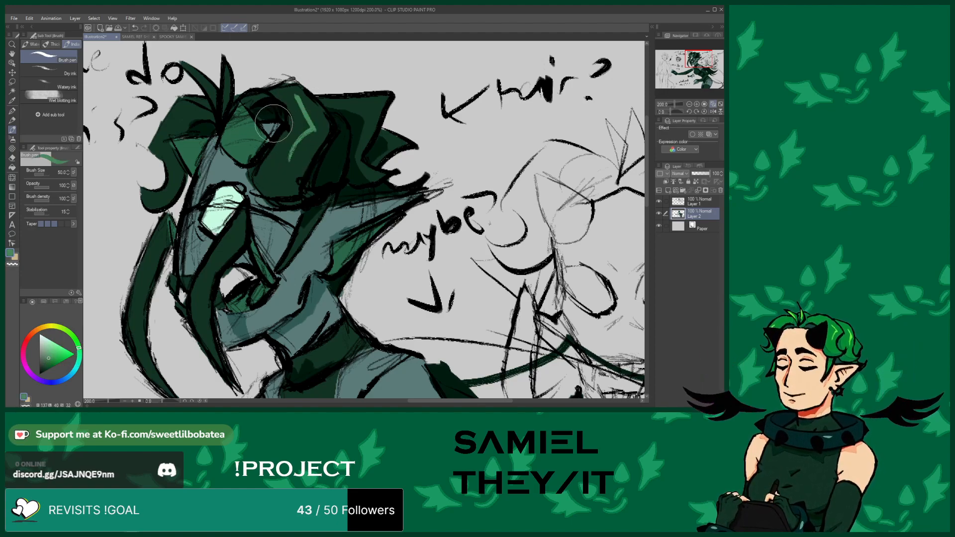
Zoom in and out across the middle figure to examine the highlights on the body and head
scroll(284, 114, down, 3)
scroll(251, 169, down, 1)
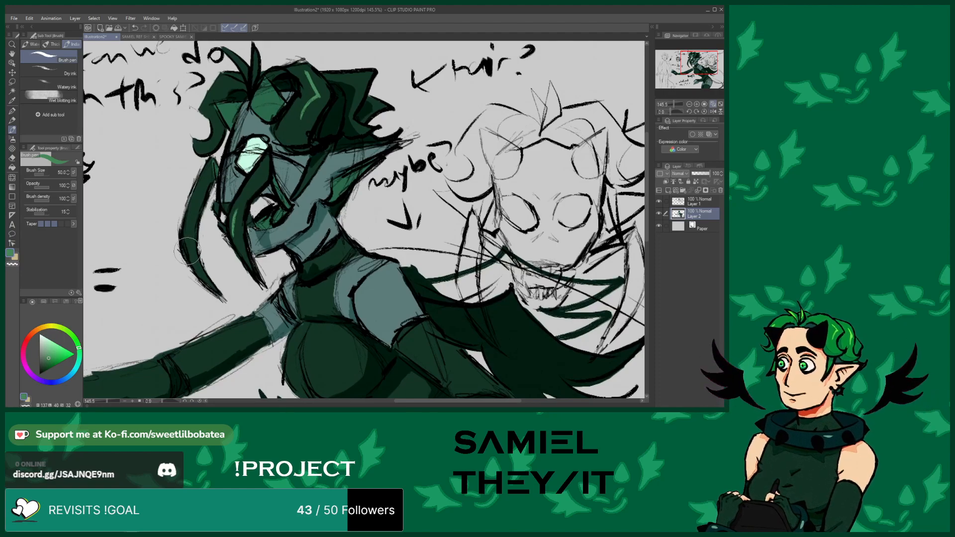
scroll(211, 238, down, 2)
scroll(211, 238, up, 2)
scroll(283, 286, down, 2)
scroll(352, 263, up, 2)
scroll(348, 351, down, 2)
scroll(351, 325, up, 1)
scroll(351, 325, up, 1)
scroll(254, 224, down, 2)
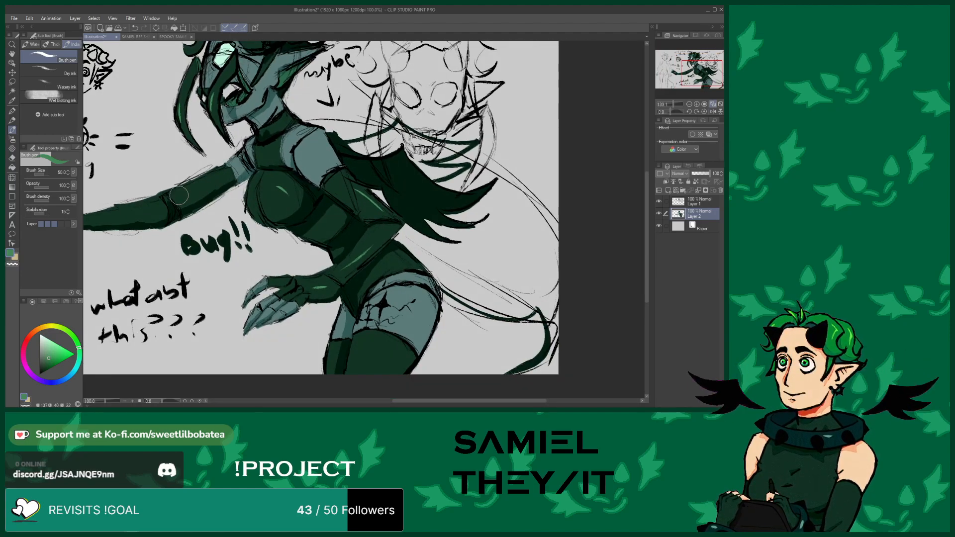
scroll(164, 201, down, 2)
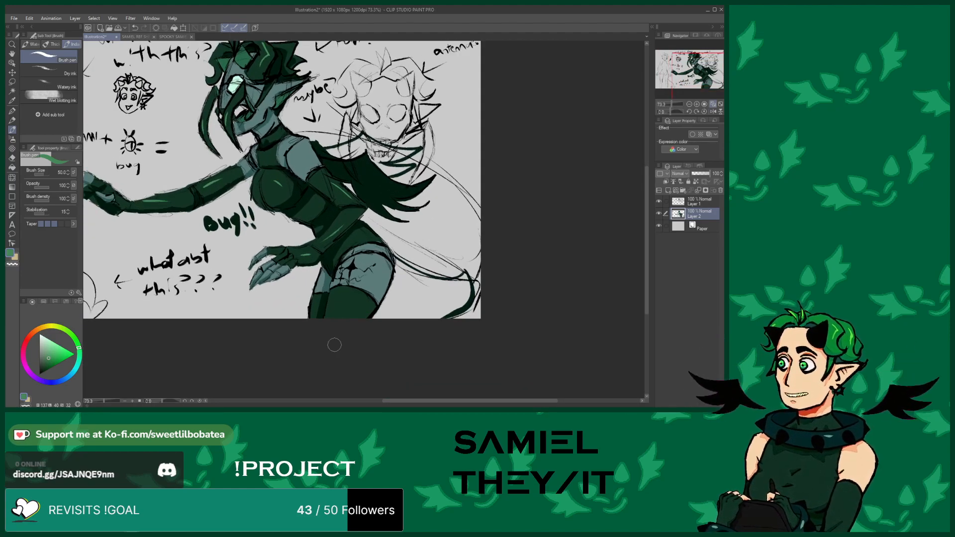
scroll(300, 162, up, 2)
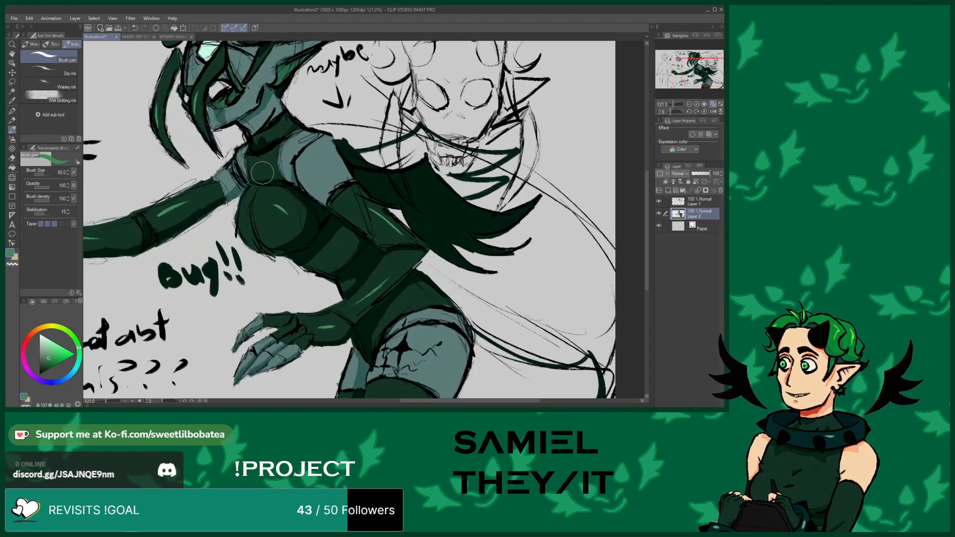
scroll(296, 261, down, 2)
scroll(298, 99, up, 2)
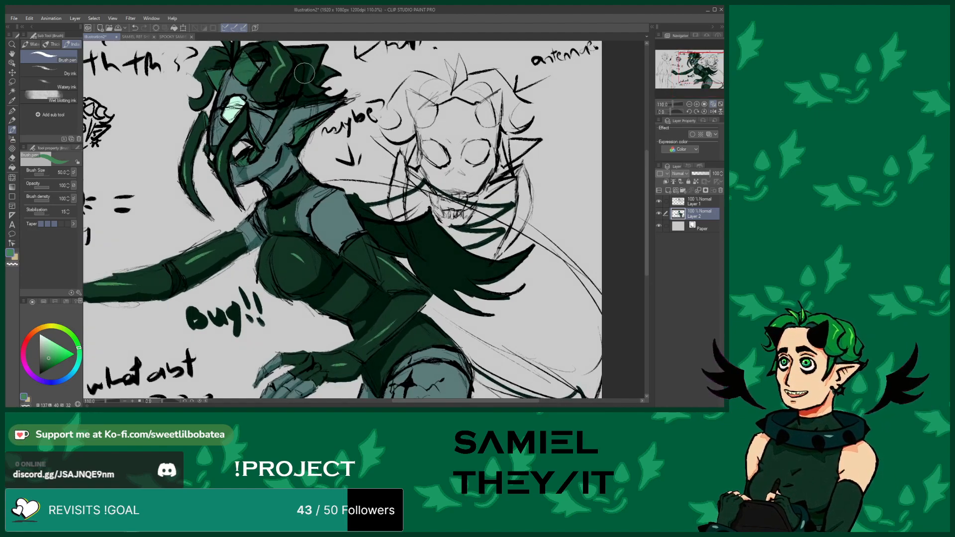
scroll(239, 131, down, 2)
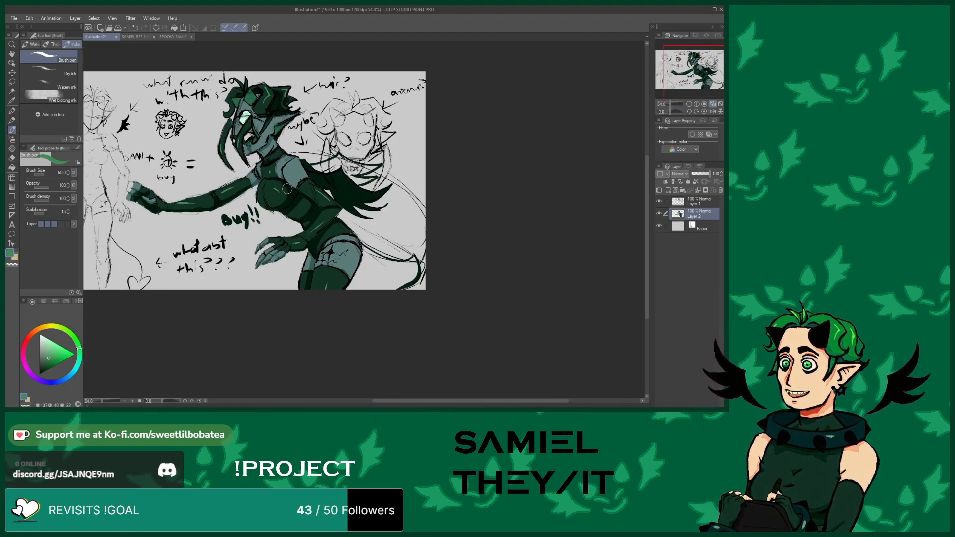
scroll(281, 156, up, 2)
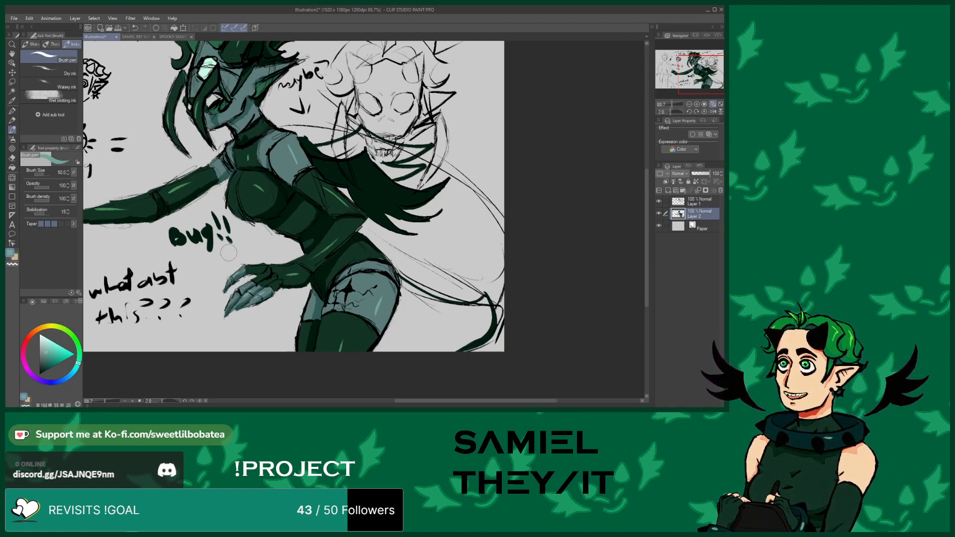
scroll(376, 351, down, 4)
scroll(289, 219, up, 4)
scroll(274, 152, up, 5)
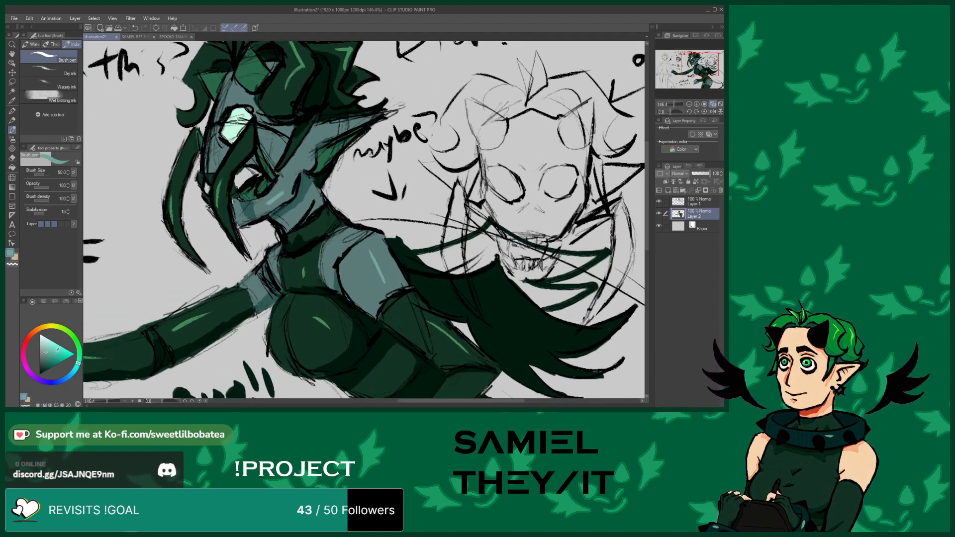
Pick up the pale teal highlight colour from the thigh and add a small highlight stroke beside the eye
click(40, 373)
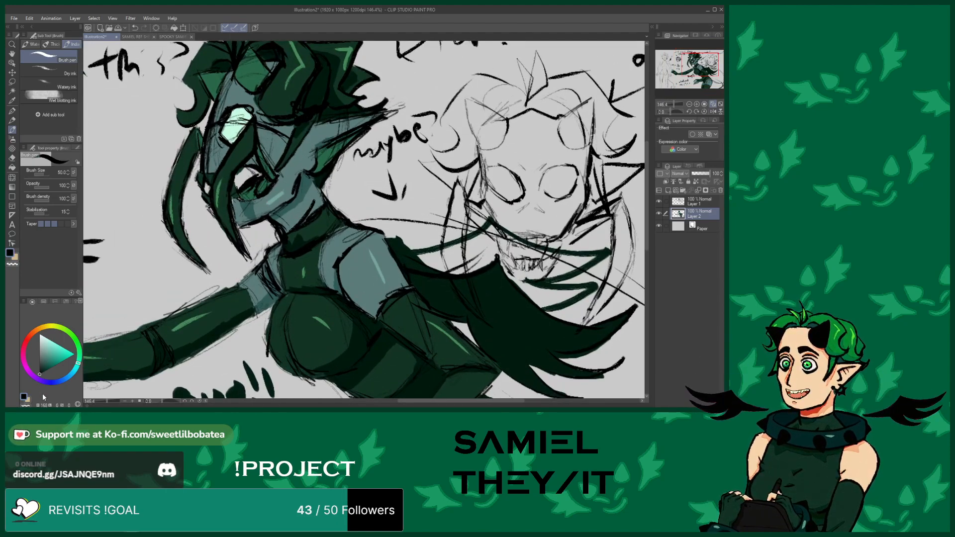
click(703, 200)
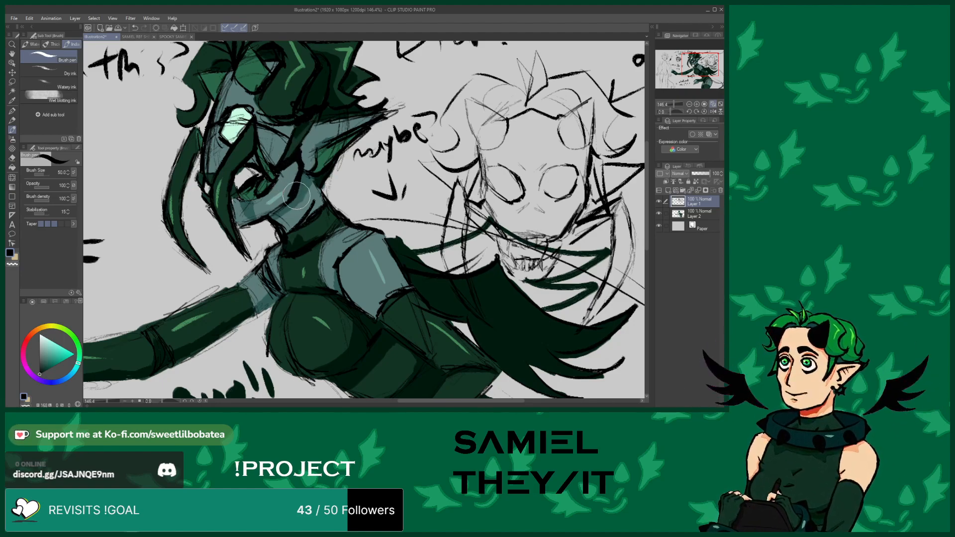
scroll(269, 217, down, 4)
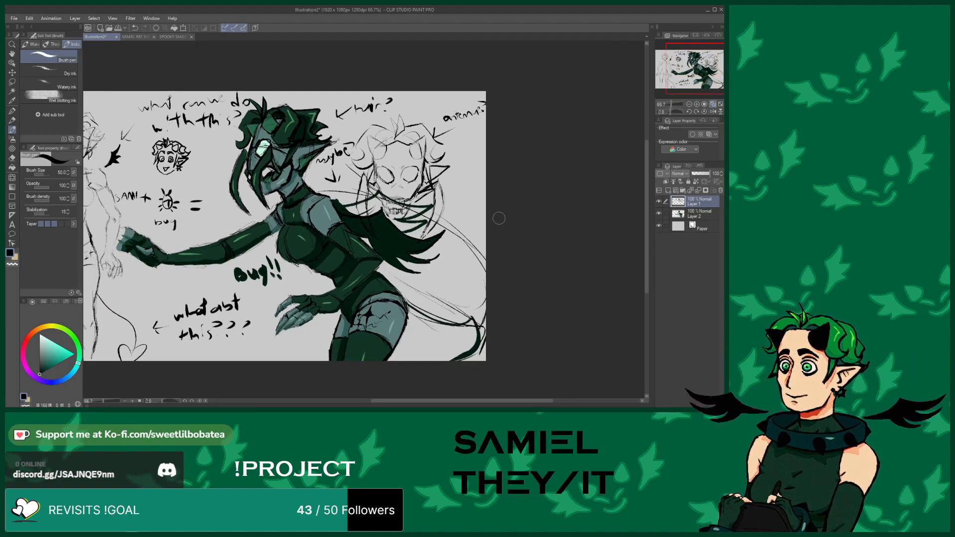
click(682, 215)
scroll(381, 360, up, 5)
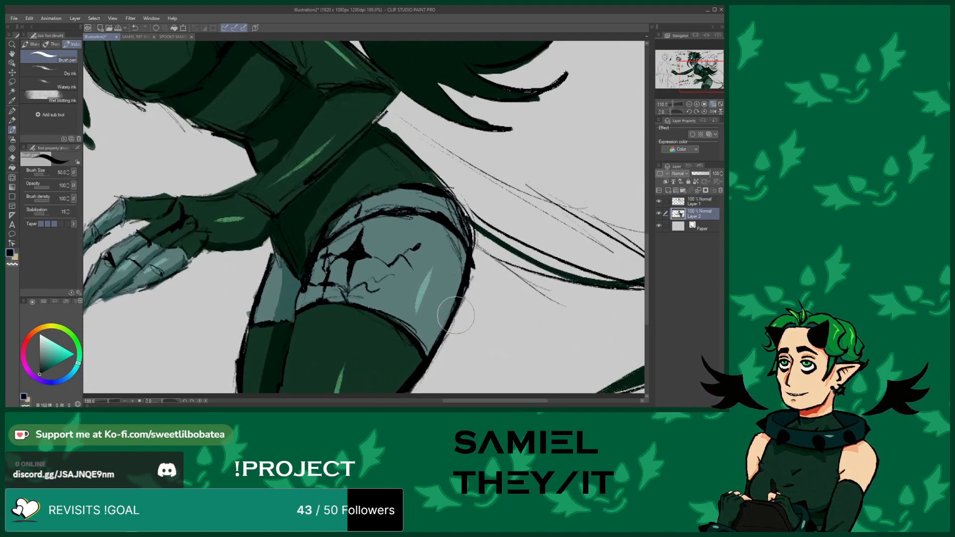
scroll(418, 293, up, 5)
alt+click(419, 291)
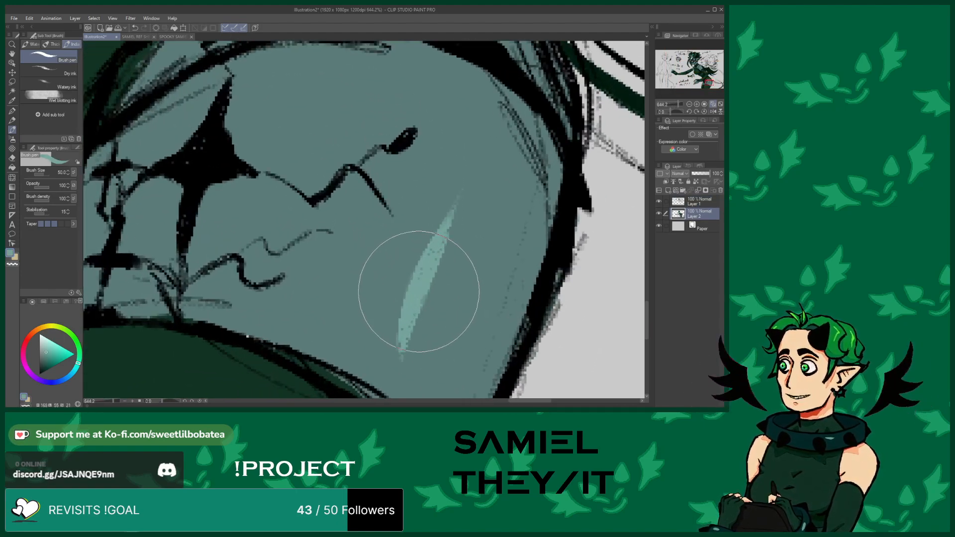
scroll(419, 292, down, 4)
scroll(427, 299, down, 5)
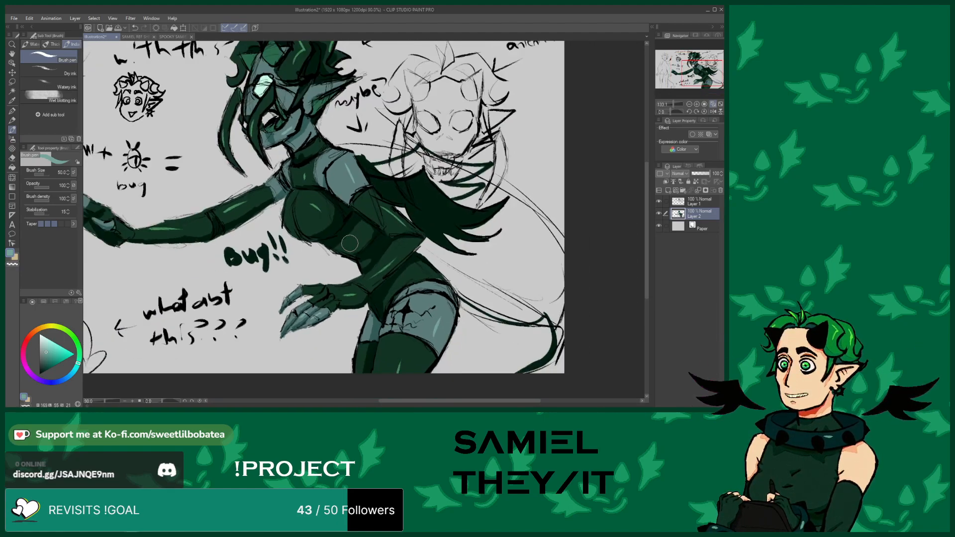
scroll(328, 150, up, 2)
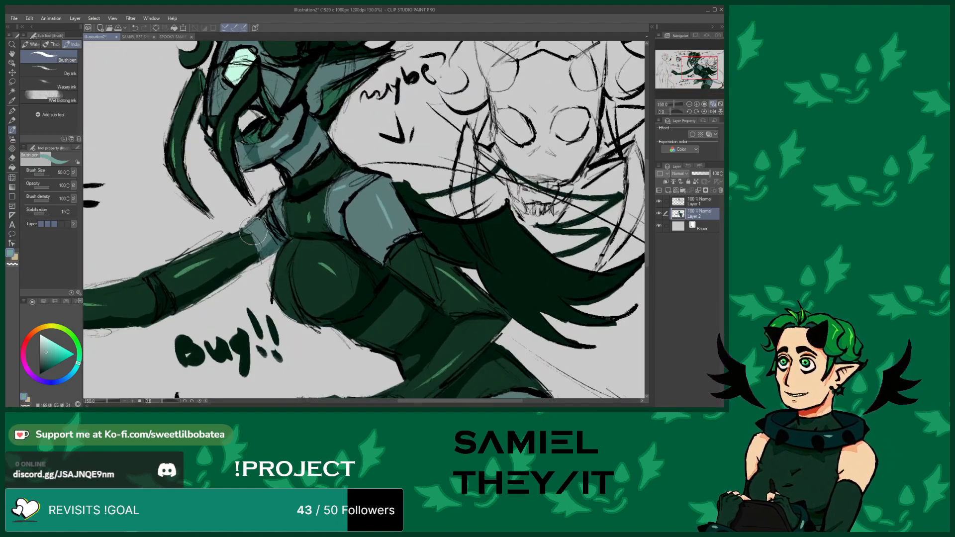
scroll(255, 230, down, 2)
scroll(256, 140, up, 3)
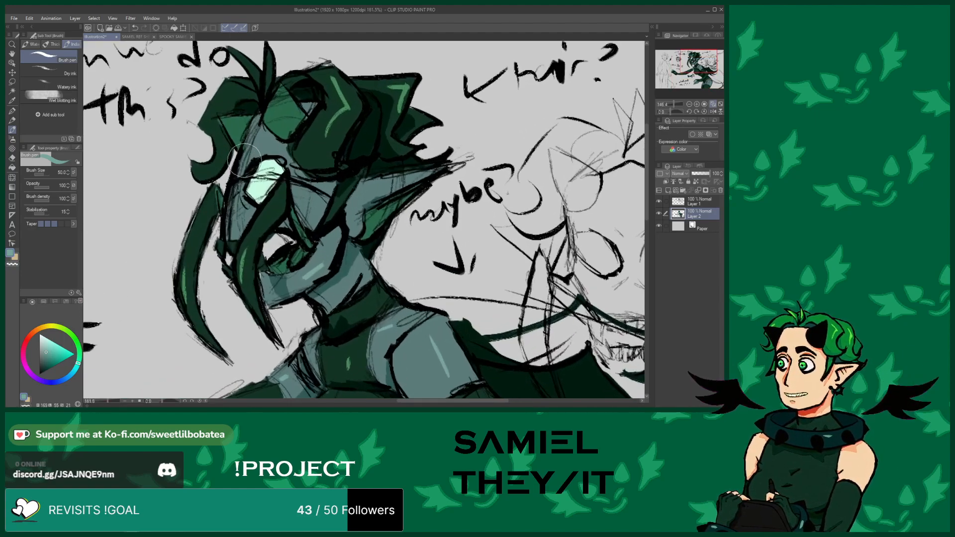
drag(262, 137, 253, 154)
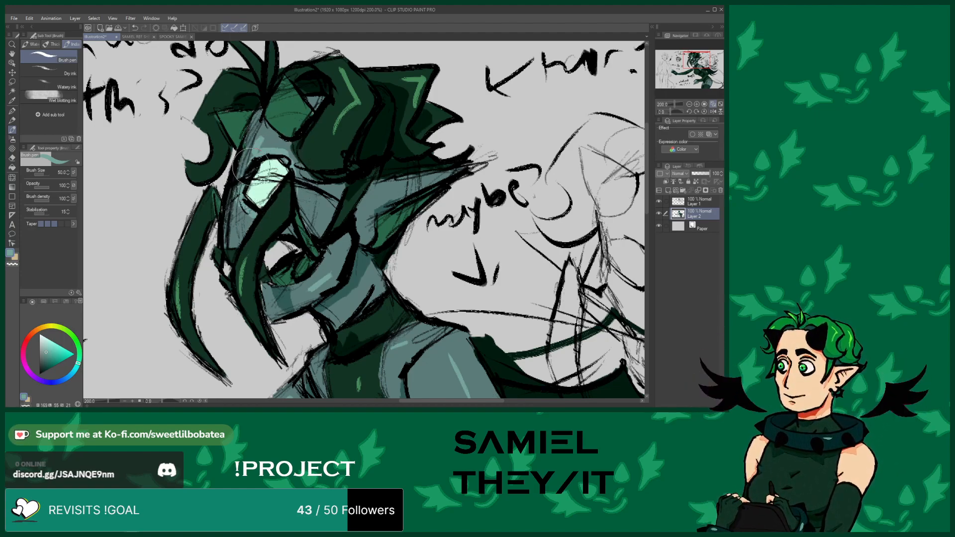
Paint short highlight strokes on the horn and near the eye of the middle figure's head
scroll(206, 117, down, 4)
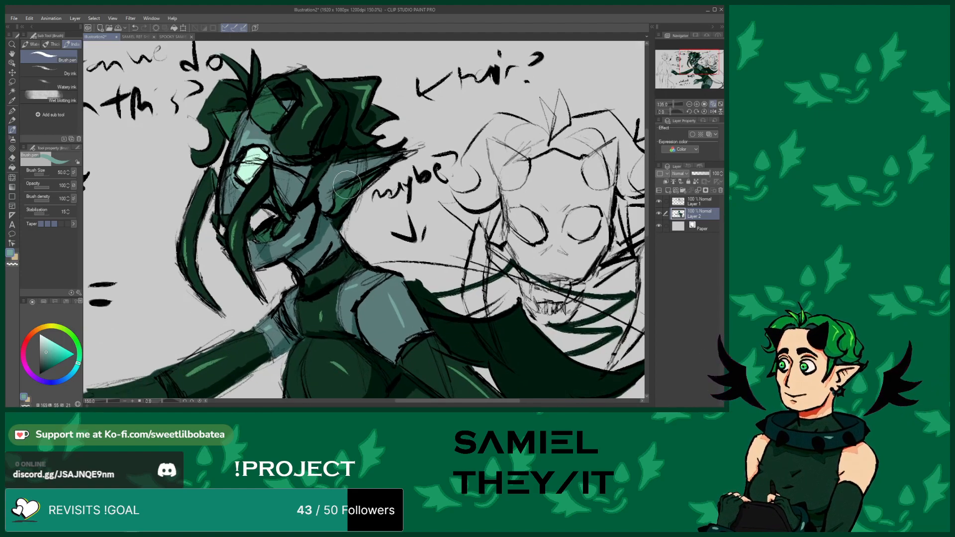
scroll(343, 182, down, 3)
scroll(303, 200, up, 1)
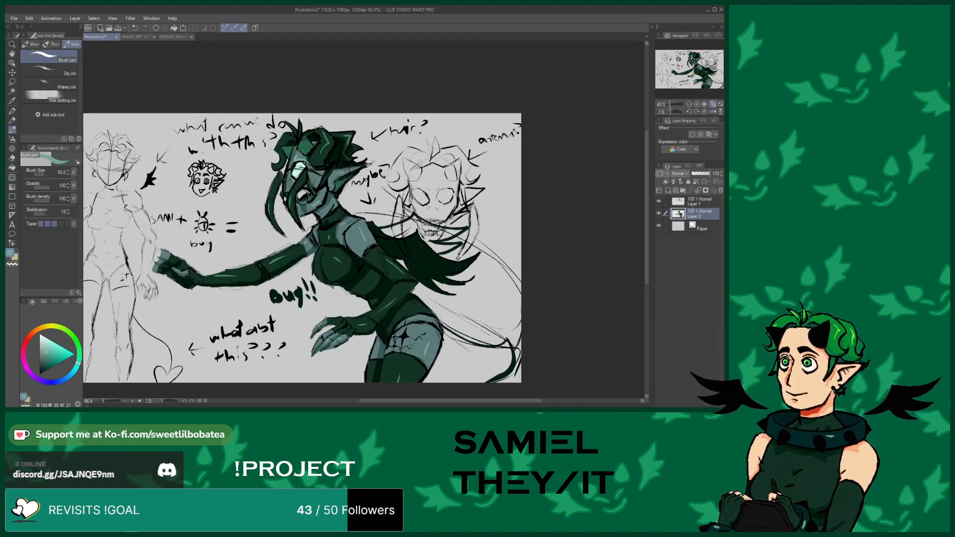
scroll(303, 200, up, 4)
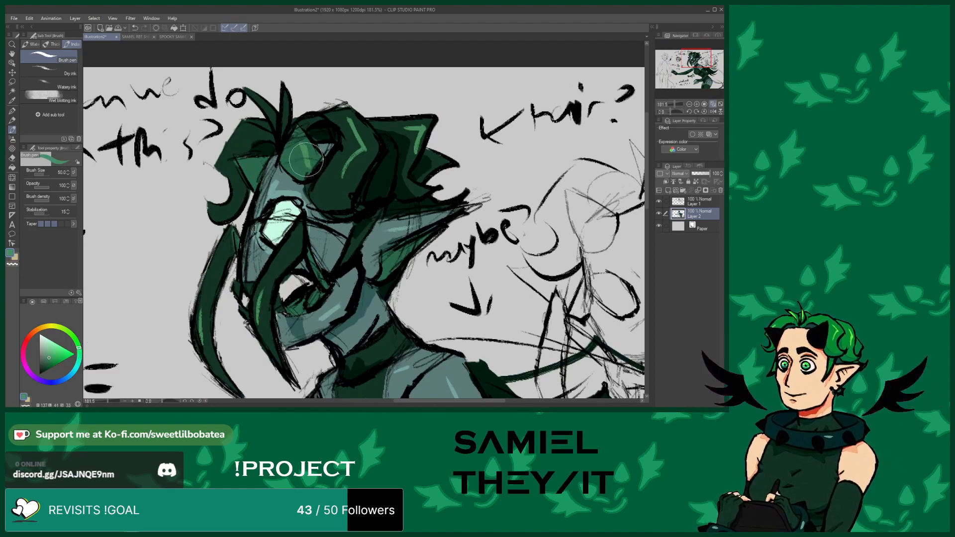
click(134, 29)
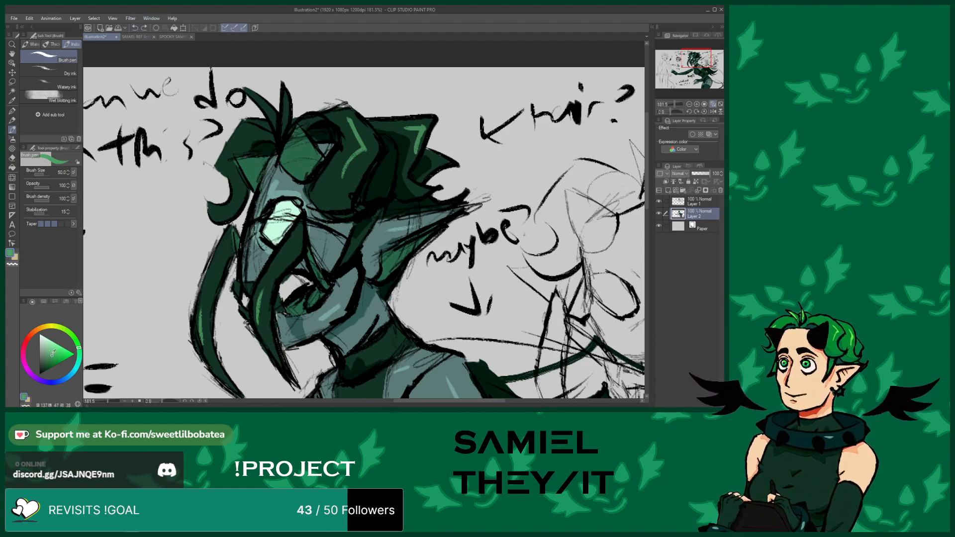
drag(302, 145, 309, 163)
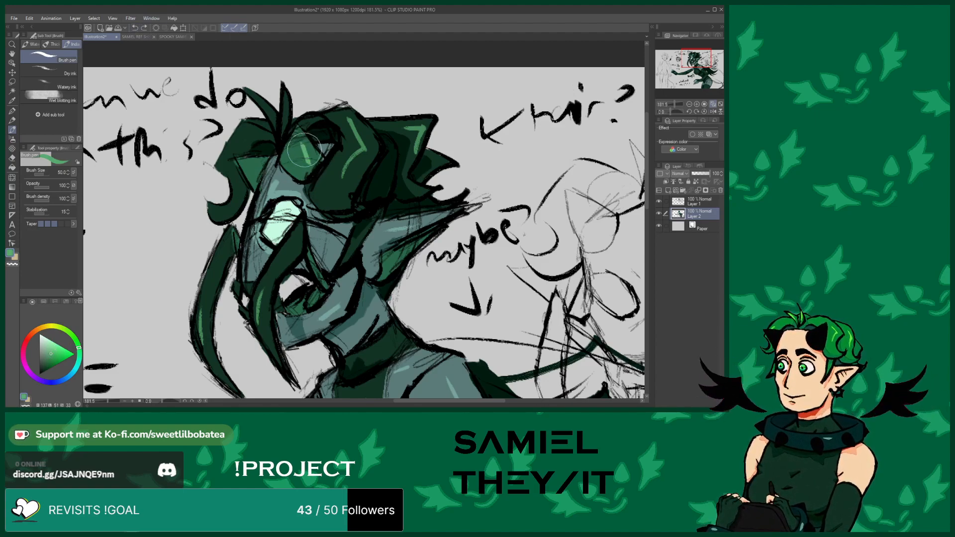
drag(242, 164, 247, 171)
Zoom out and pan across the drawing to review the middle figure
scroll(274, 136, down, 5)
scroll(304, 295, down, 2)
scroll(303, 298, up, 2)
scroll(205, 282, down, 1)
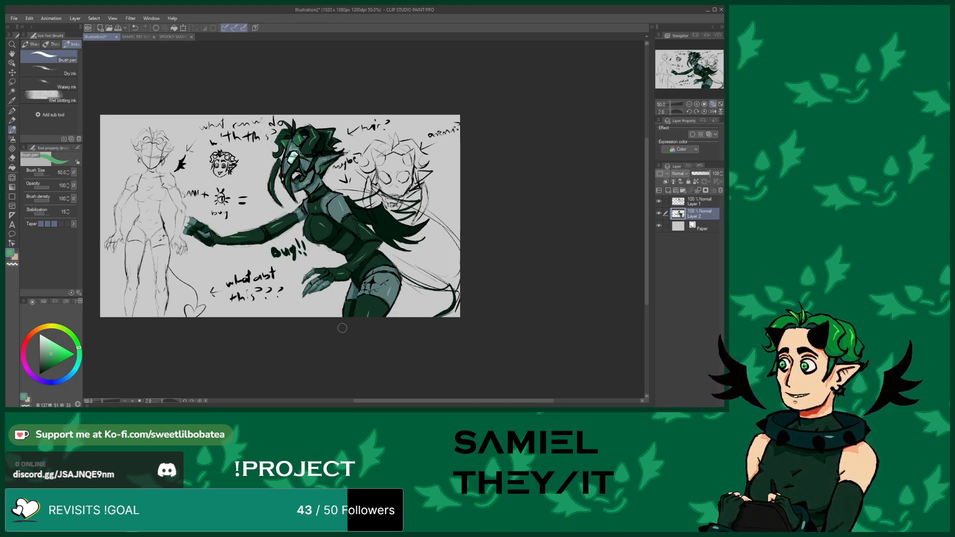
scroll(362, 254, up, 1)
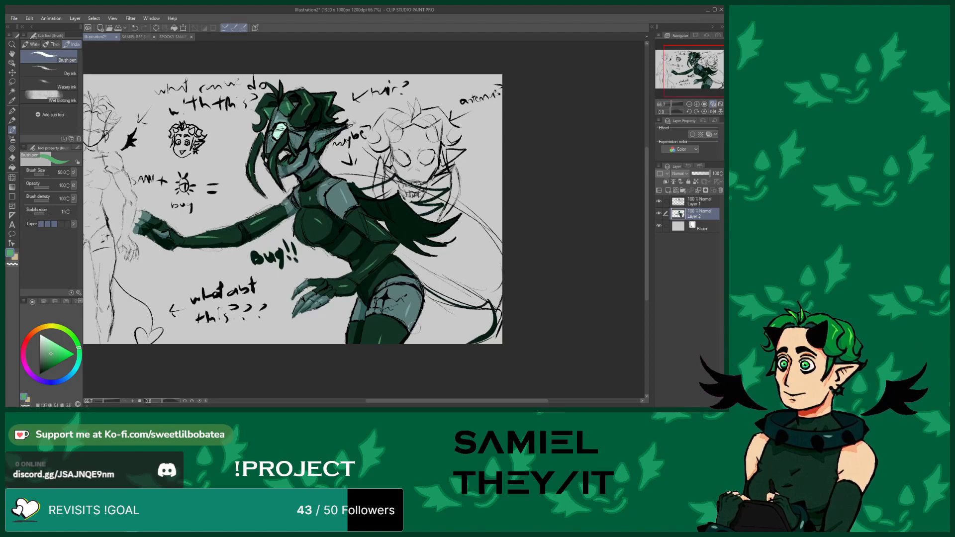
scroll(345, 244, up, 2)
mouse_move(392, 396)
mouse_down()
mouse_move(359, 399)
mouse_move(375, 398)
mouse_up()
drag(647, 246, 638, 229)
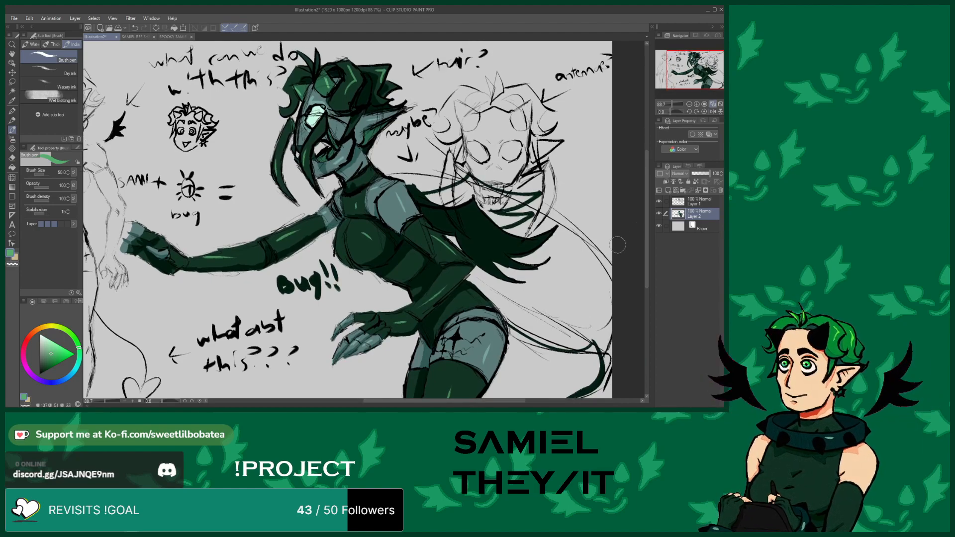
scroll(617, 244, down, 1)
drag(500, 403, 511, 394)
scroll(489, 364, up, 1)
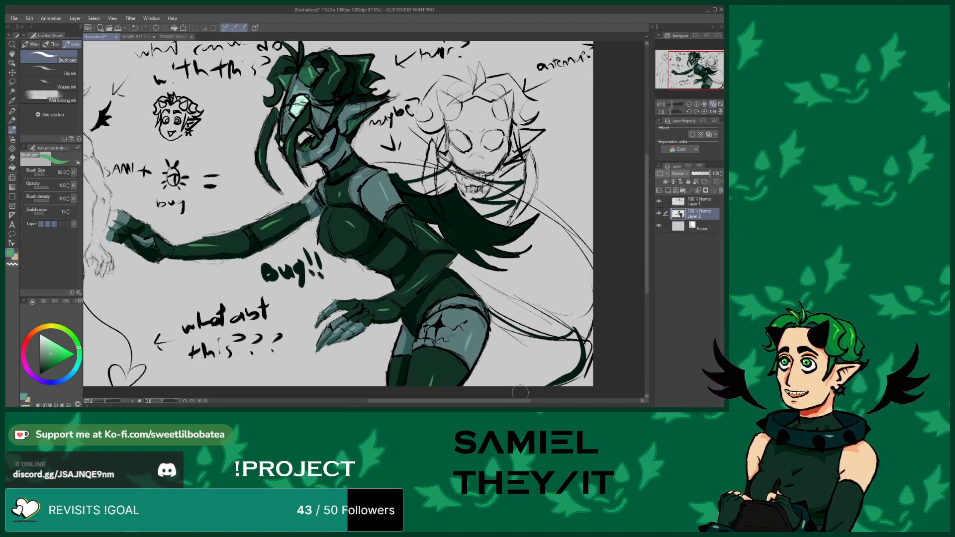
drag(646, 249, 645, 248)
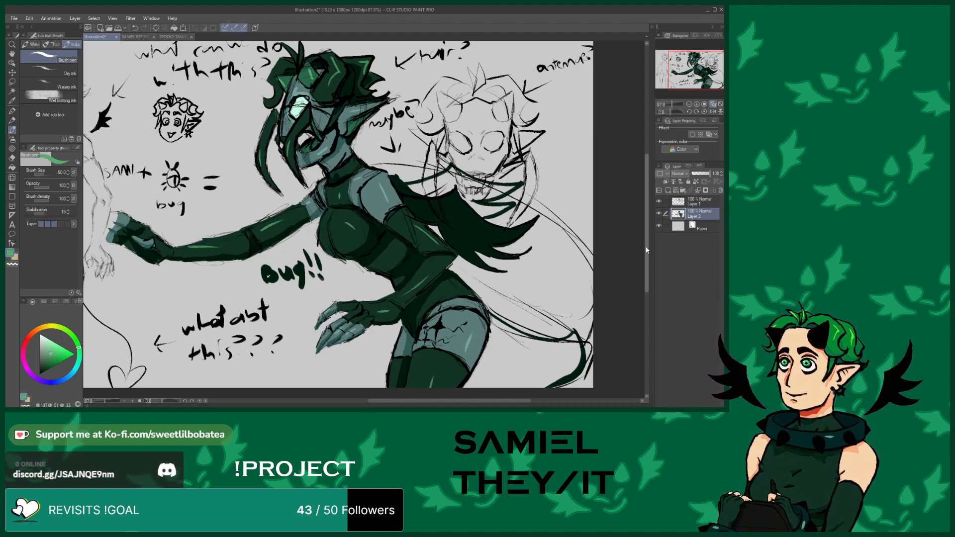
drag(646, 250, 645, 246)
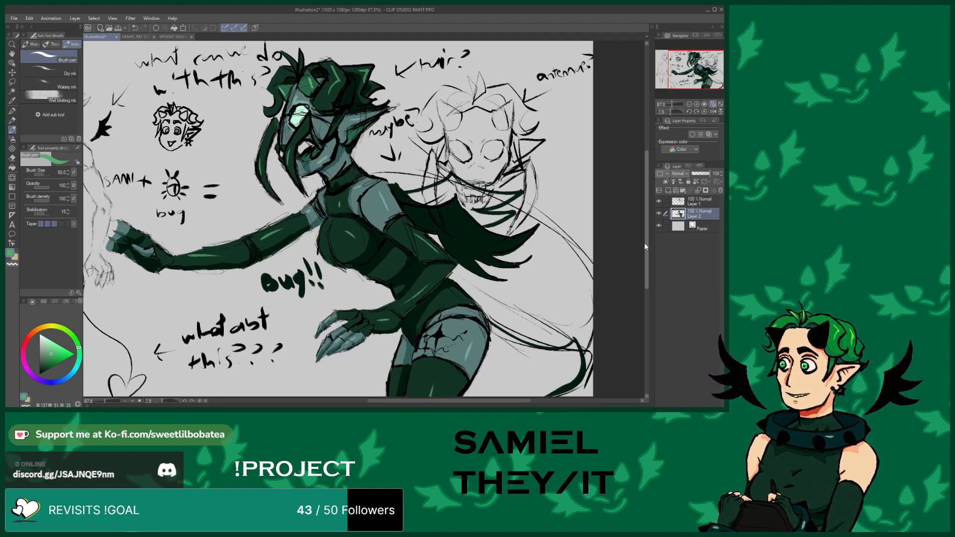
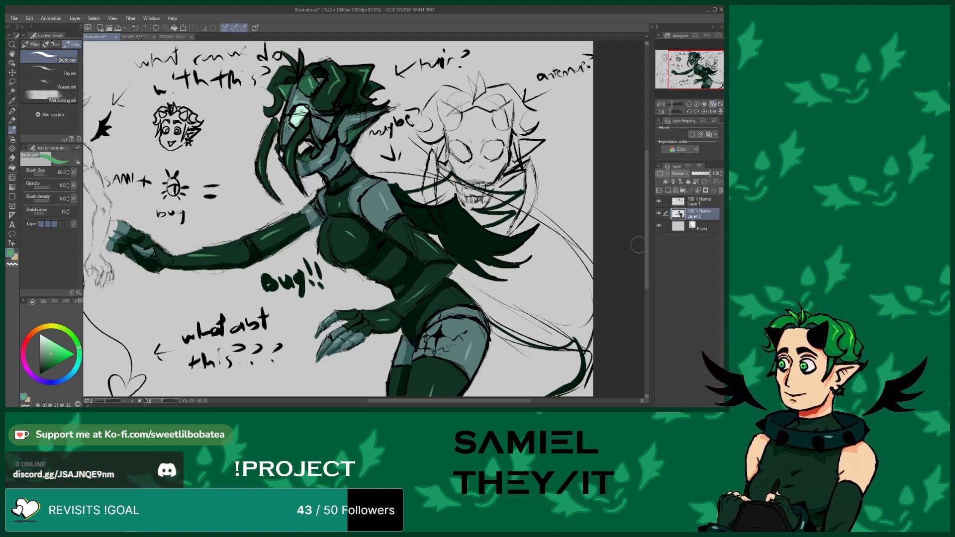
Pan and zoom across the middle figure to examine its torso, hands and thigh
mouse_move(449, 401)
mouse_down()
mouse_move(370, 401)
mouse_move(384, 395)
mouse_move(383, 376)
mouse_move(452, 379)
mouse_up()
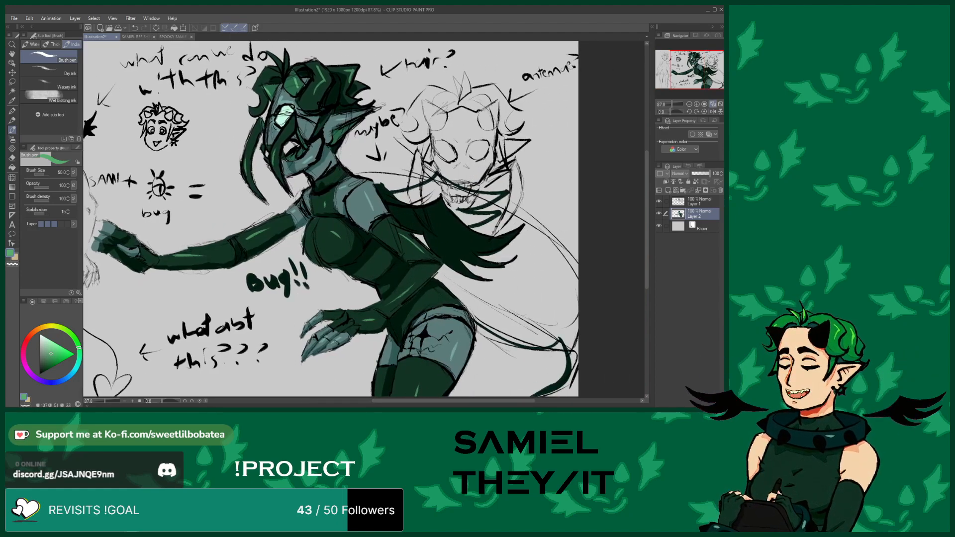
mouse_move(383, 400)
mouse_down()
mouse_move(294, 398)
mouse_move(412, 398)
mouse_move(319, 395)
mouse_move(339, 382)
mouse_move(392, 387)
mouse_move(327, 387)
mouse_move(406, 398)
mouse_up()
scroll(420, 366, up, 5)
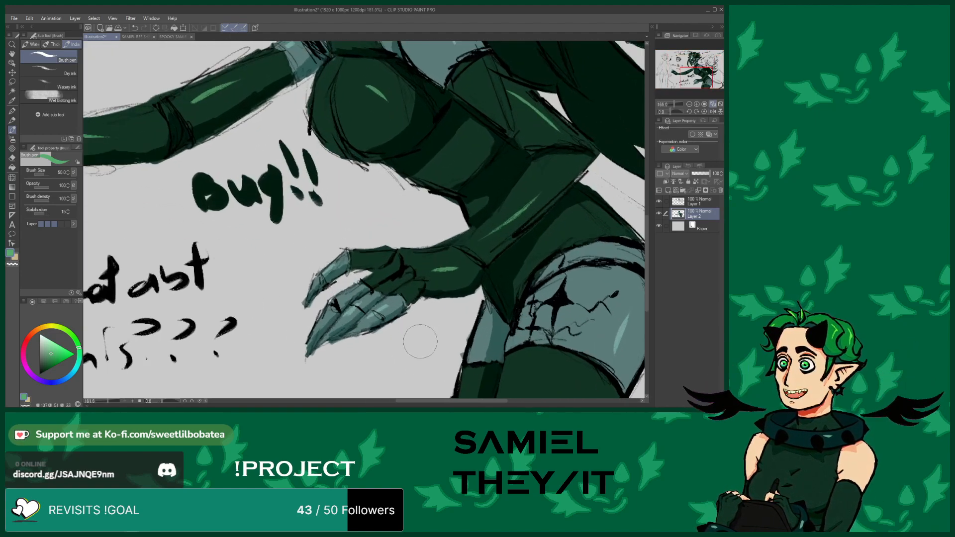
scroll(348, 368, down, 5)
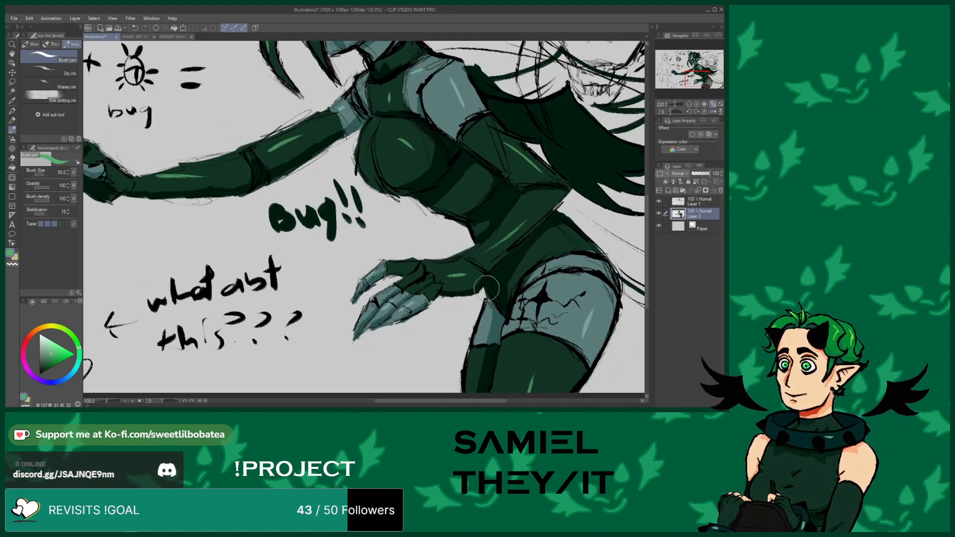
scroll(353, 341, down, 2)
scroll(458, 286, up, 4)
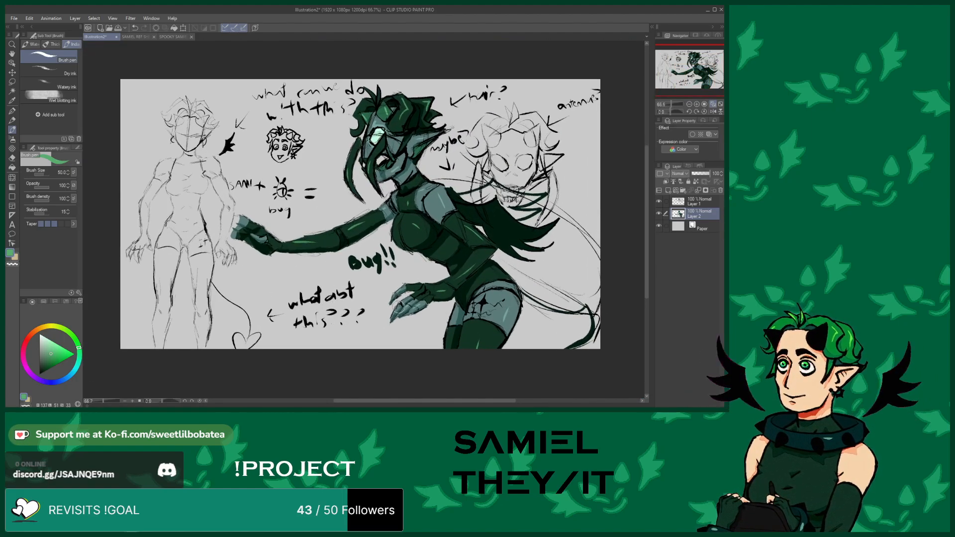
scroll(458, 286, up, 1)
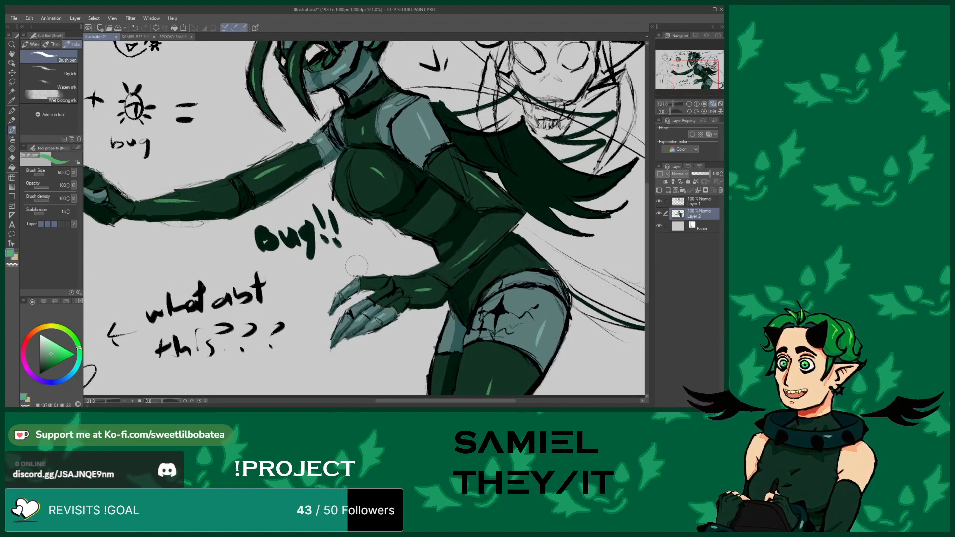
scroll(361, 291, down, 2)
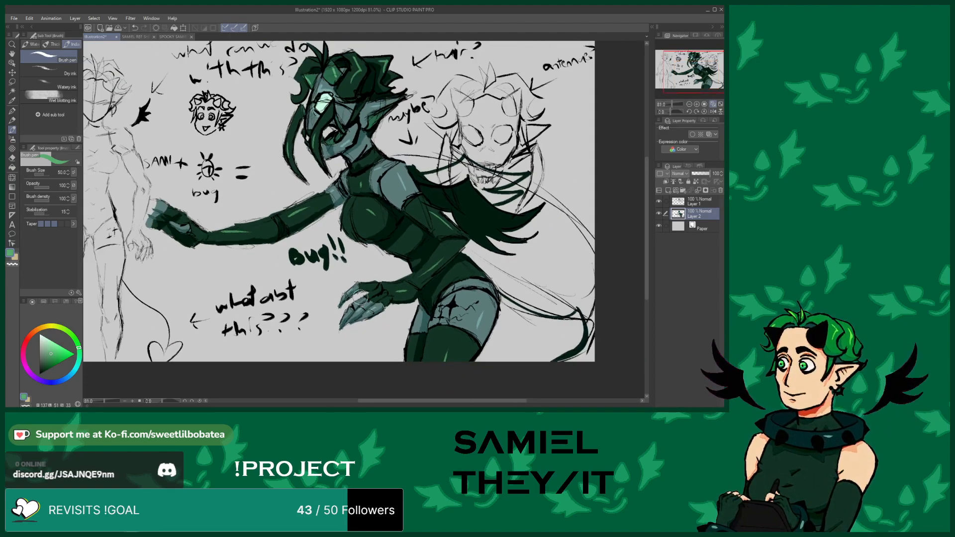
scroll(361, 294, down, 2)
scroll(346, 269, up, 1)
scroll(347, 269, up, 2)
scroll(353, 249, down, 1)
scroll(373, 205, up, 2)
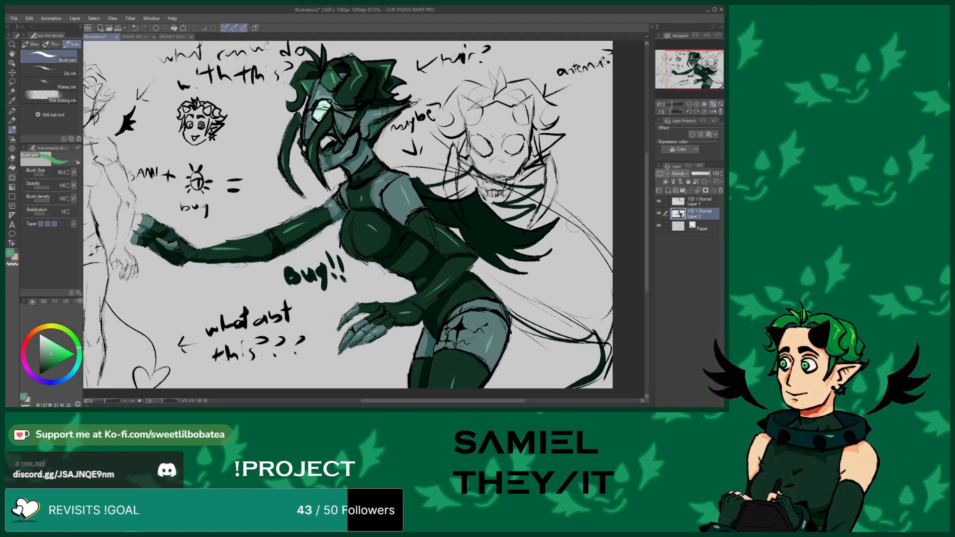
drag(646, 180, 644, 177)
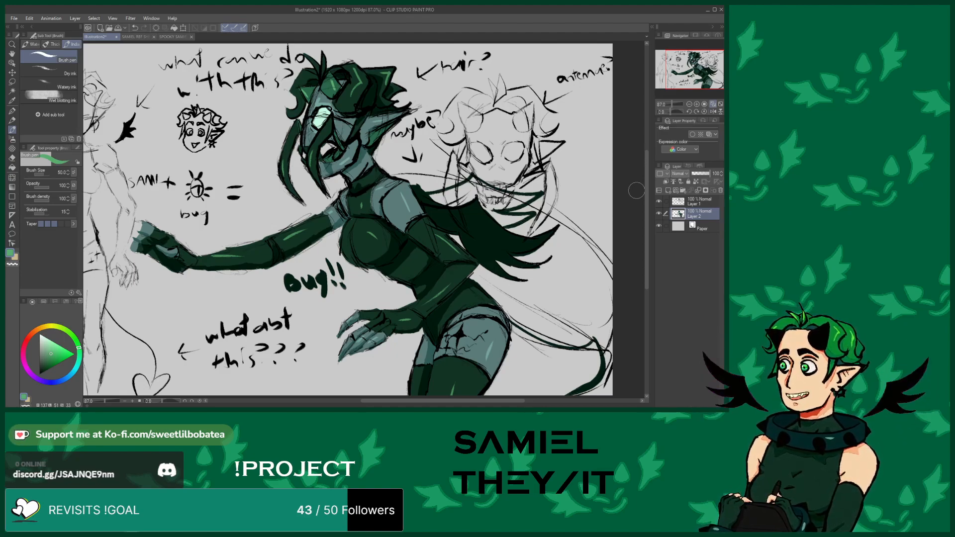
Switch to the Samiel reference sheet to study the character designs and head closely, then return to the drawing
click(135, 37)
scroll(304, 164, up, 8)
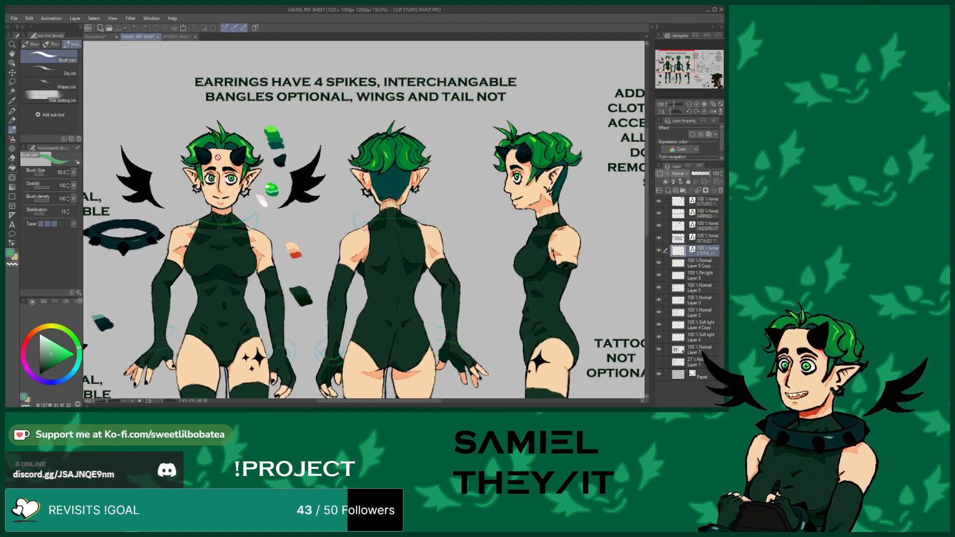
scroll(258, 141, down, 4)
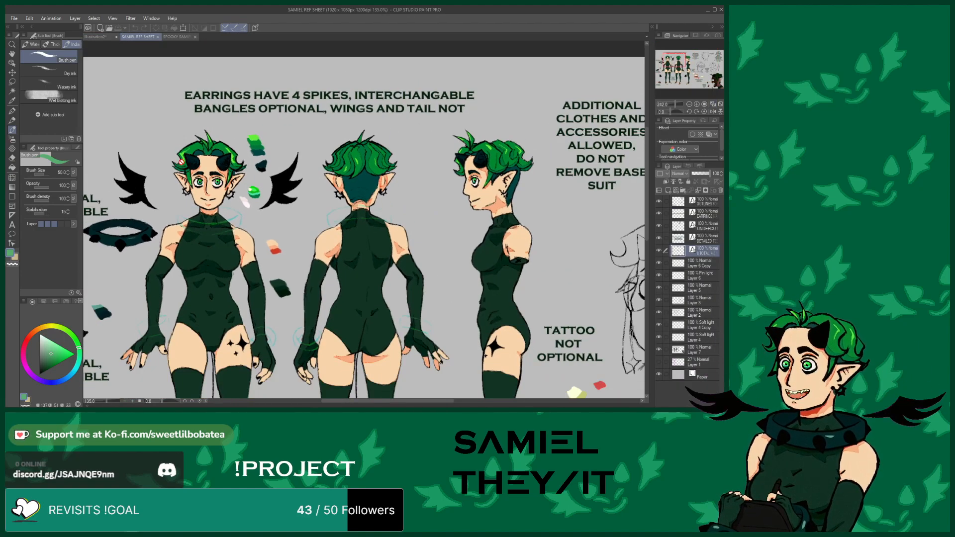
scroll(218, 103, down, 3)
scroll(219, 103, up, 3)
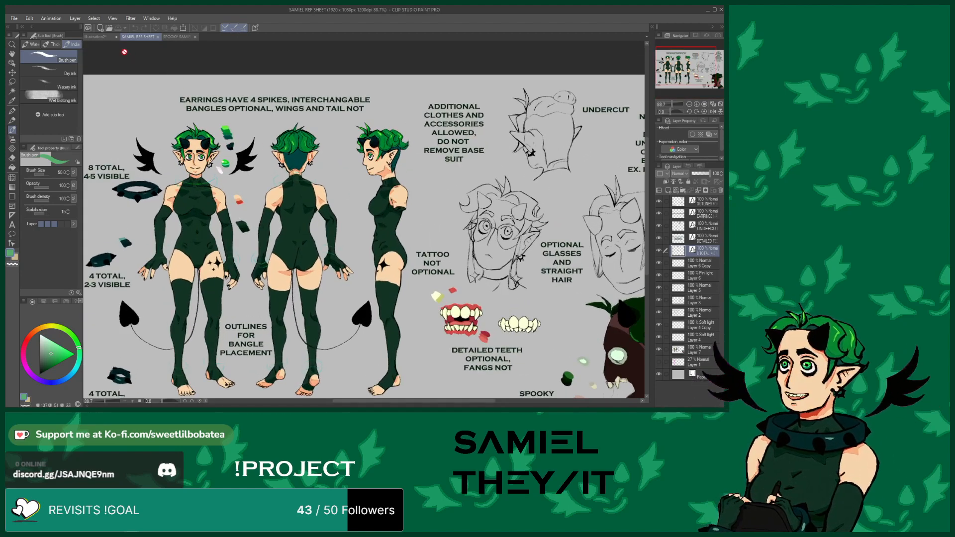
click(97, 37)
scroll(348, 224, up, 3)
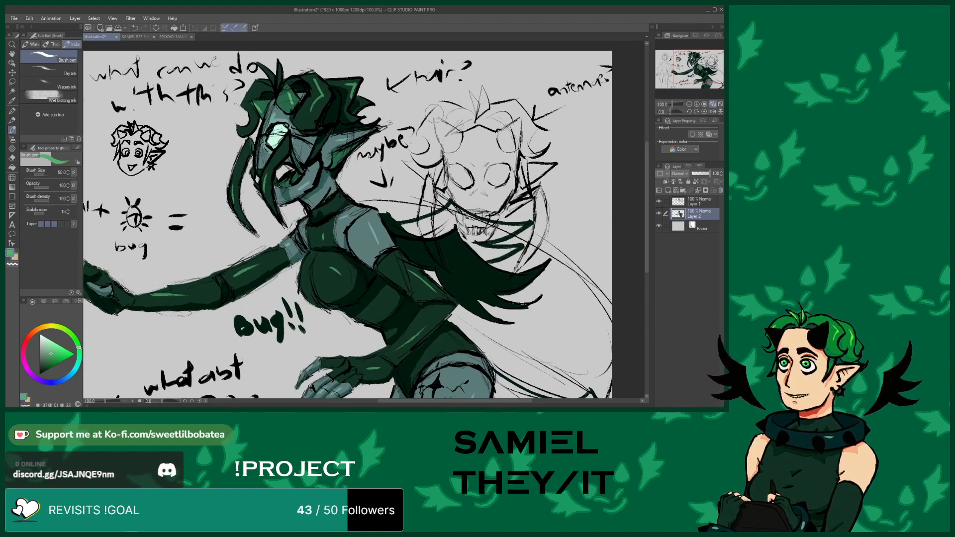
scroll(439, 113, down, 3)
scroll(354, 240, up, 3)
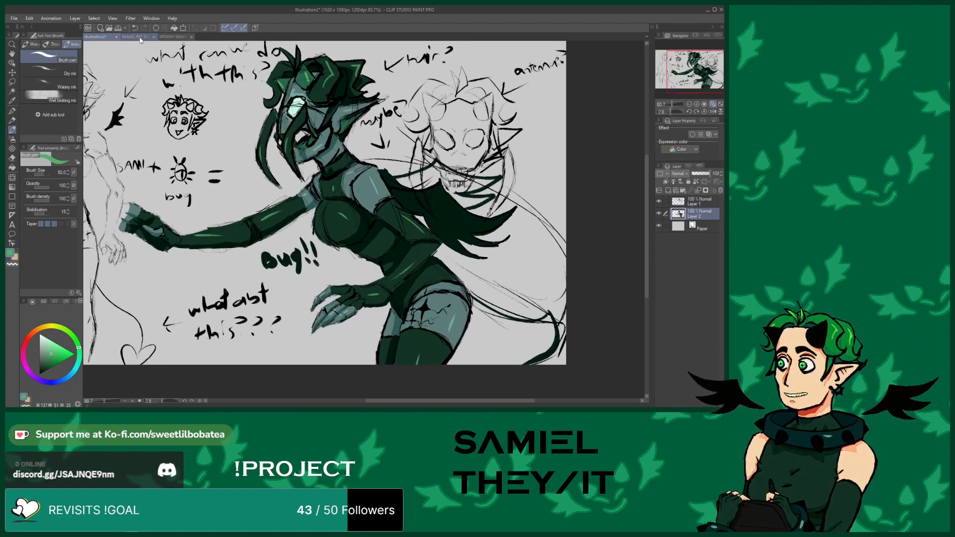
click(138, 37)
scroll(455, 217, up, 2)
scroll(143, 111, up, 2)
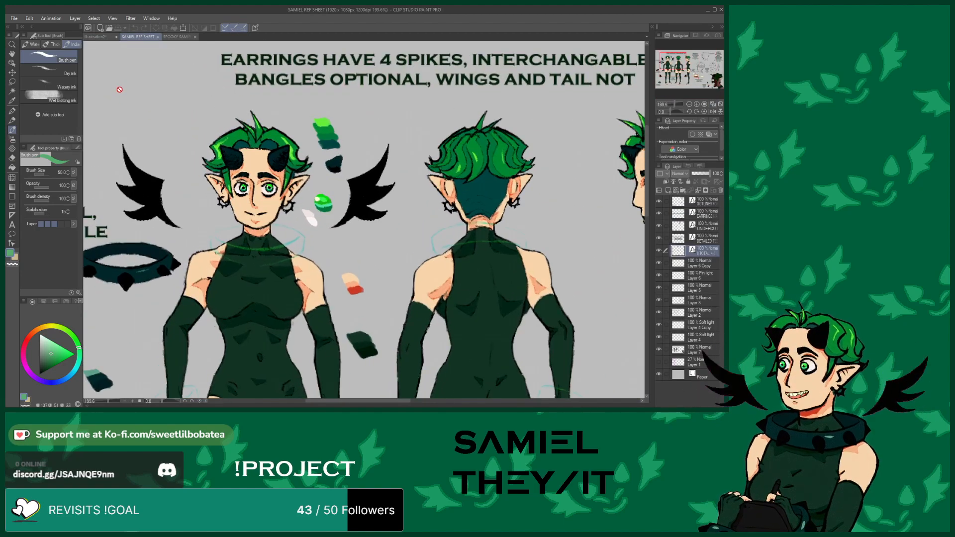
scroll(143, 111, up, 2)
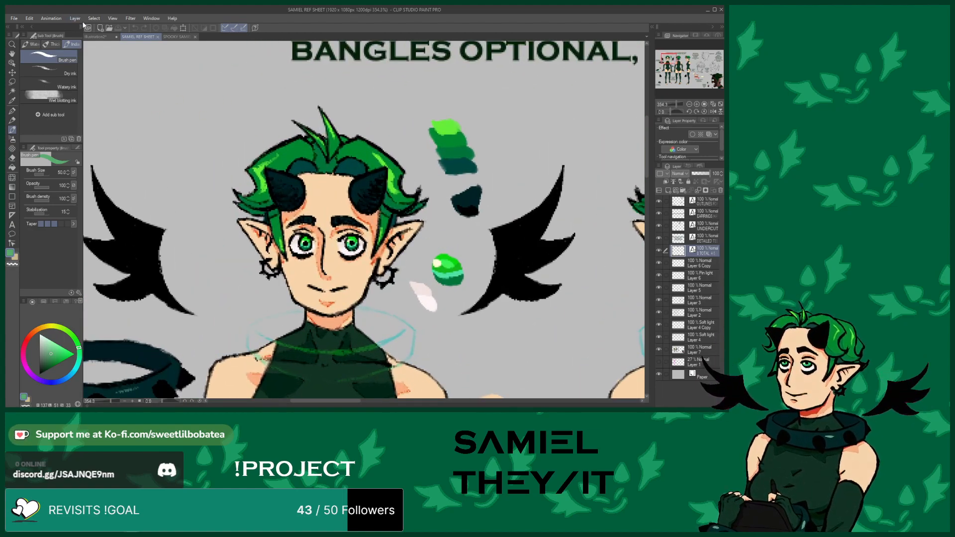
click(96, 37)
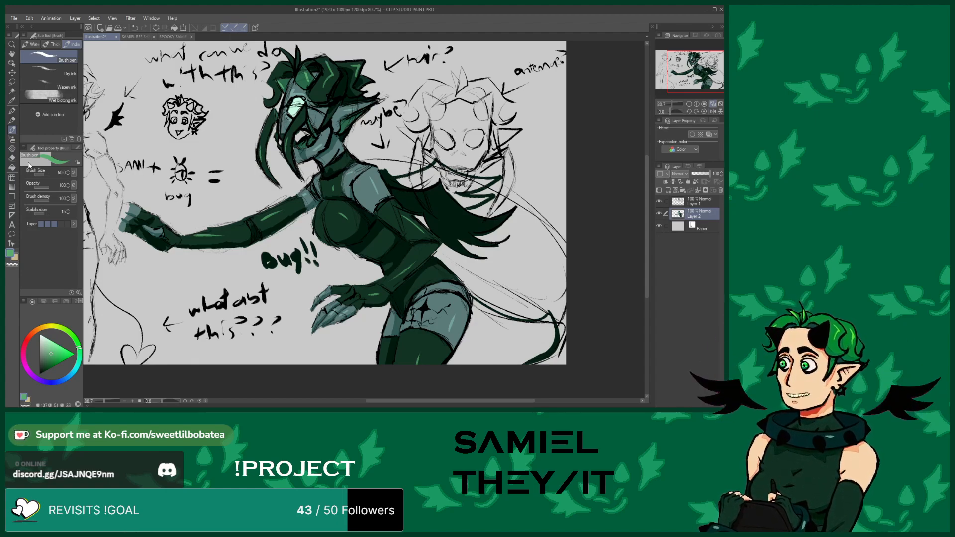
Switch to the eraser and zoom in on the middle figure's hand, hip and thigh to inspect the edges
key(e)
scroll(266, 214, up, 5)
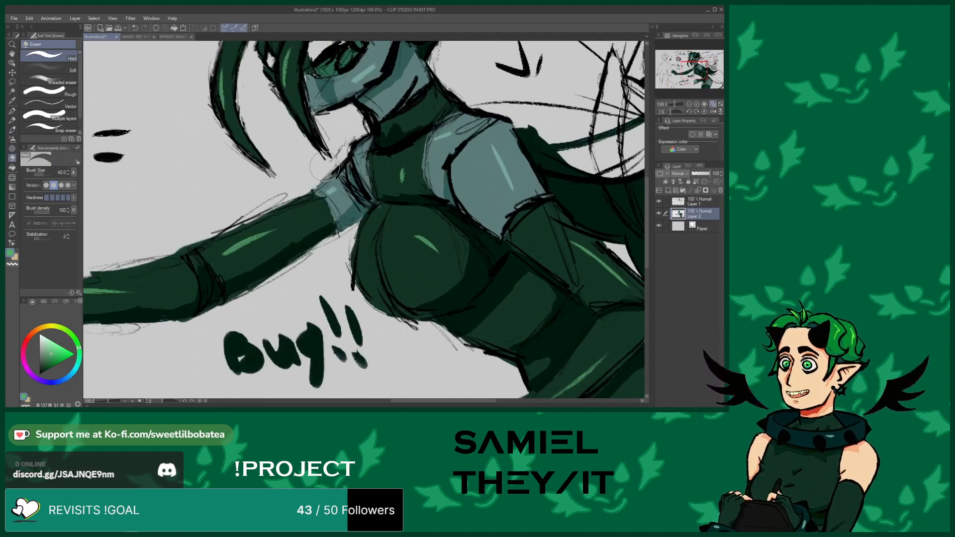
scroll(303, 278, down, 5)
scroll(305, 299, up, 2)
scroll(306, 300, up, 4)
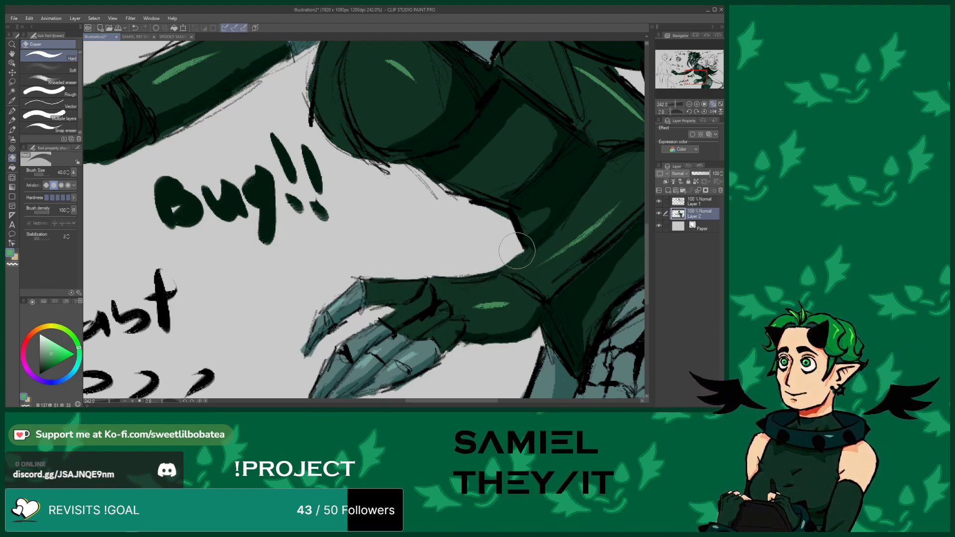
scroll(423, 224, down, 4)
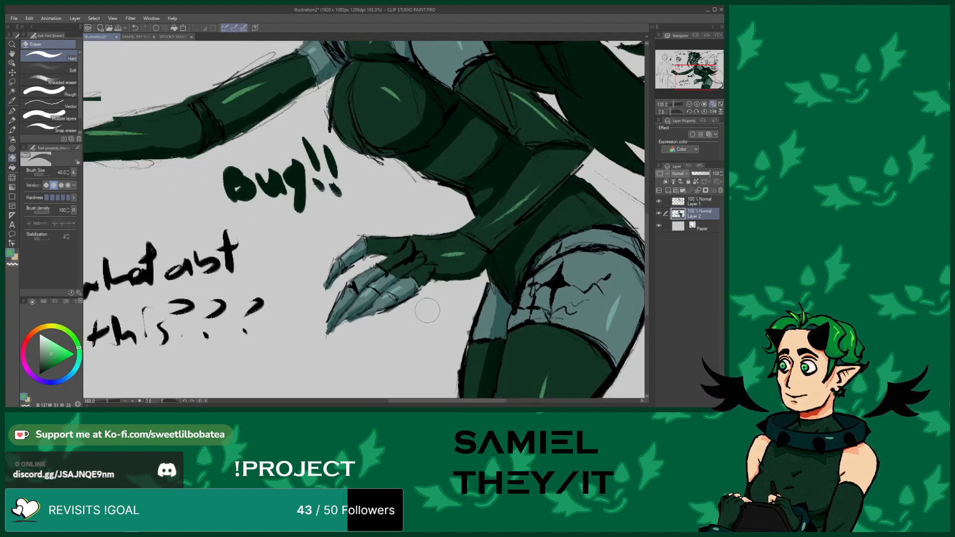
scroll(426, 304, up, 8)
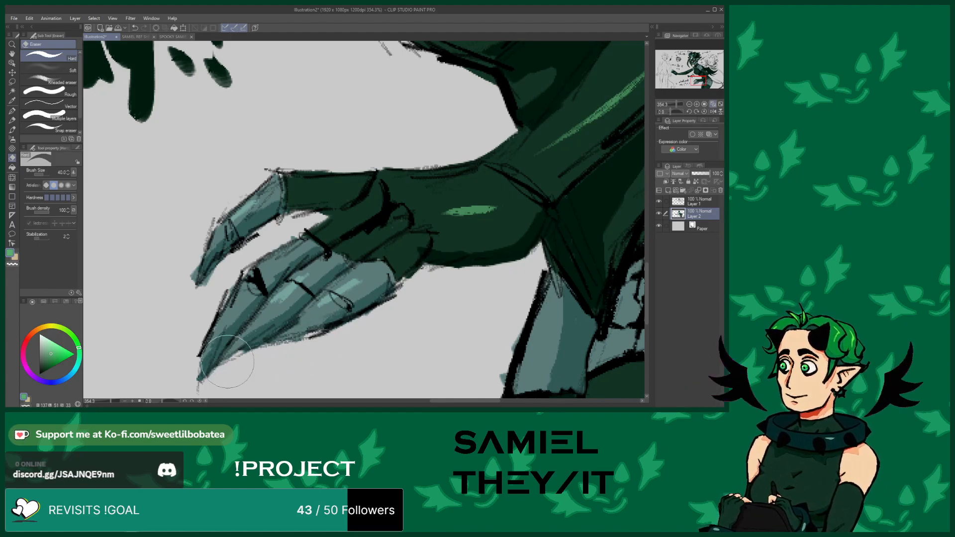
scroll(221, 324, down, 3)
scroll(207, 265, down, 5)
scroll(366, 320, up, 4)
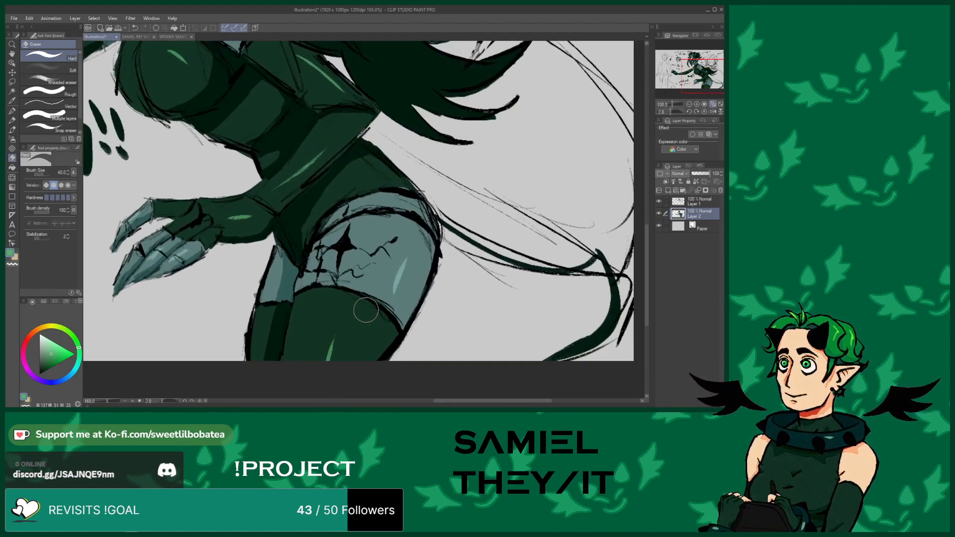
scroll(236, 313, up, 3)
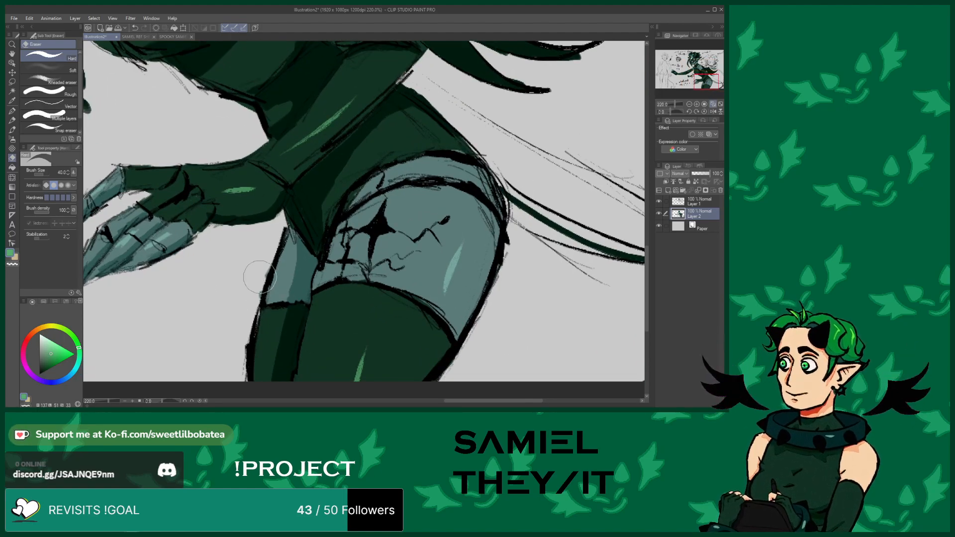
scroll(326, 326, down, 10)
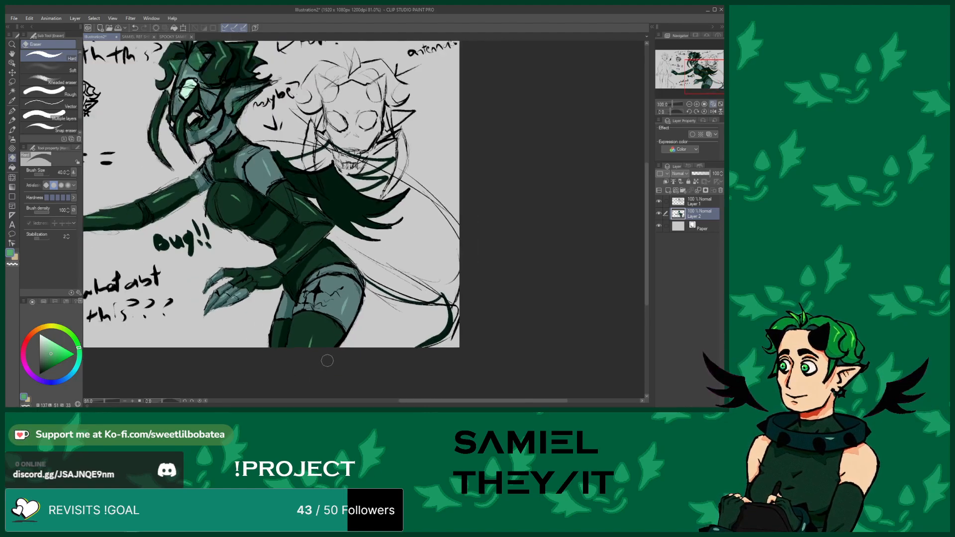
Zoom around the middle figure's head, extended arm and clawed hand to inspect the line edges
scroll(301, 189, up, 7)
scroll(307, 198, up, 2)
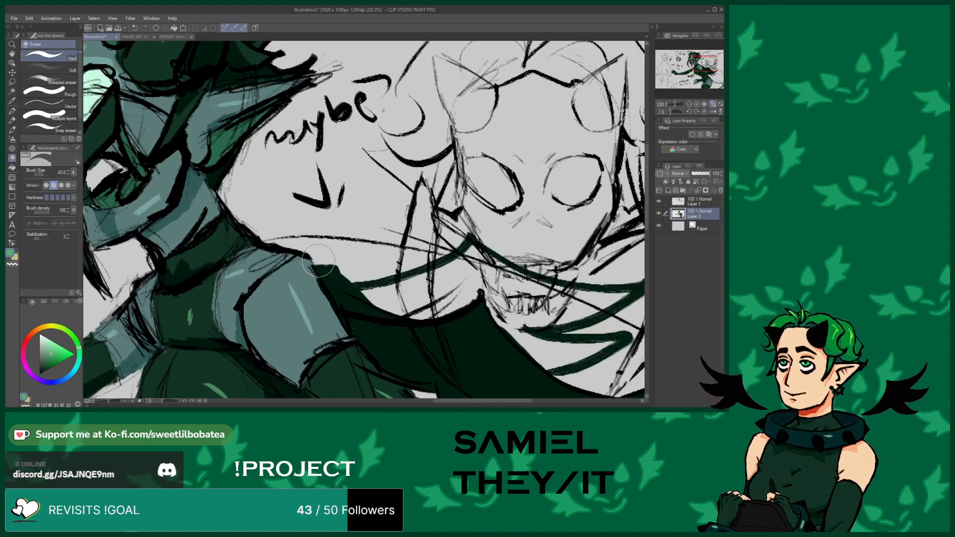
scroll(323, 259, down, 6)
scroll(281, 215, up, 8)
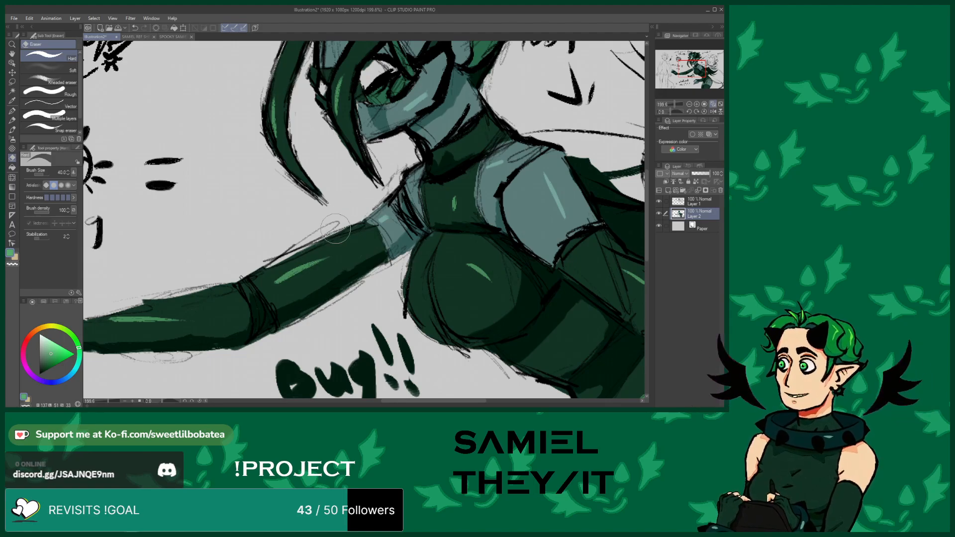
scroll(316, 283, down, 6)
scroll(345, 185, up, 5)
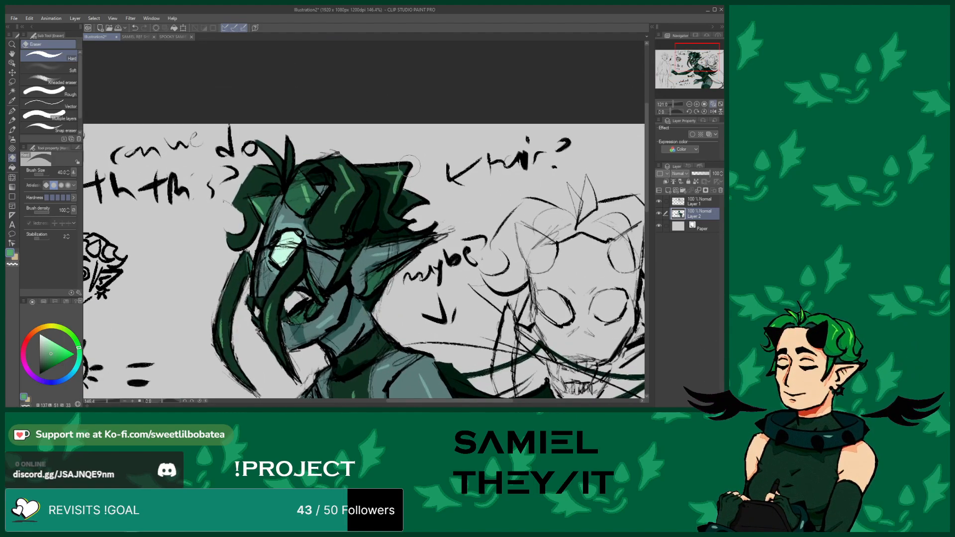
scroll(430, 189, down, 3)
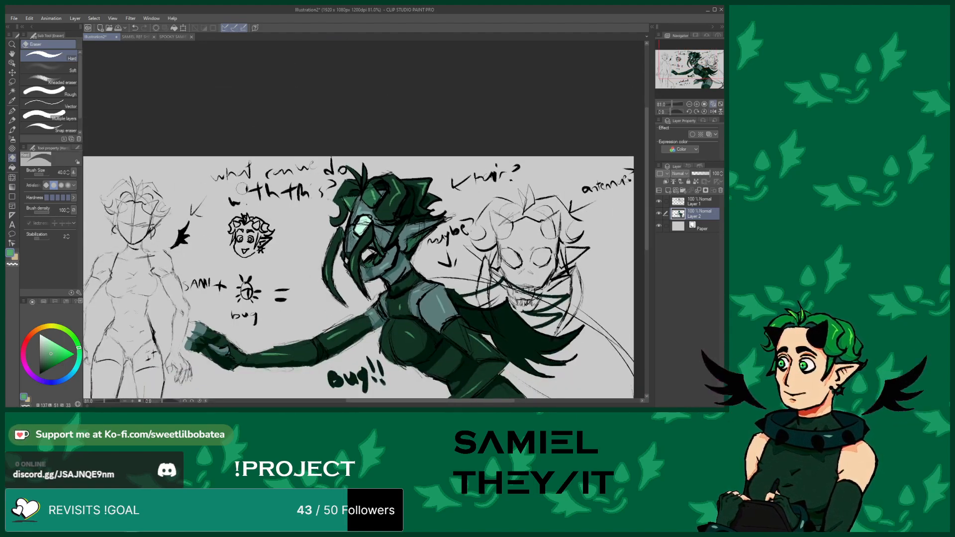
scroll(275, 272, up, 2)
scroll(274, 273, up, 1)
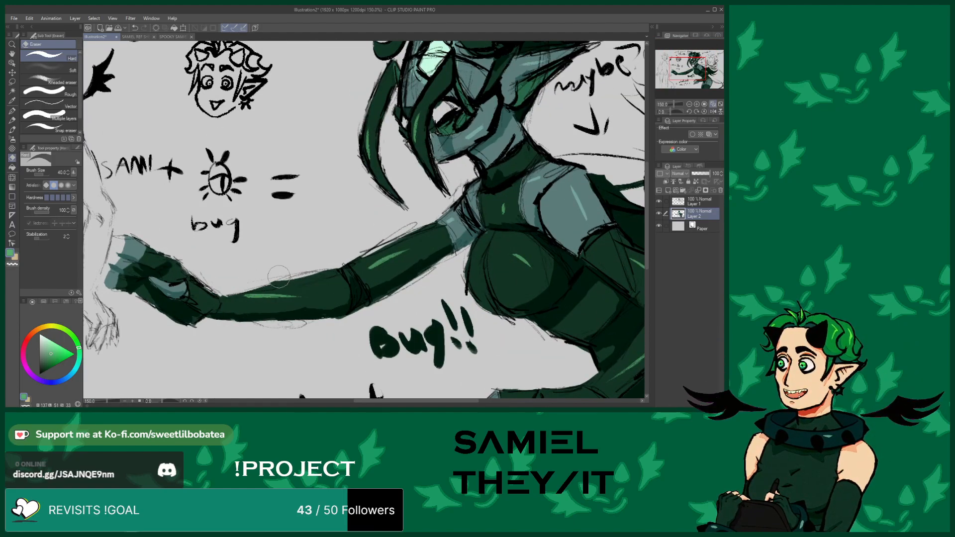
scroll(286, 319, up, 2)
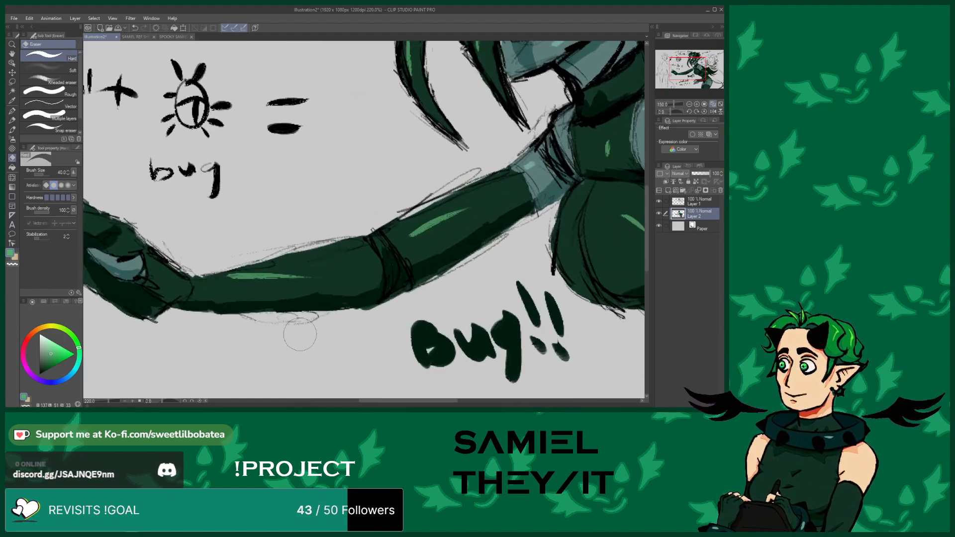
scroll(400, 307, down, 3)
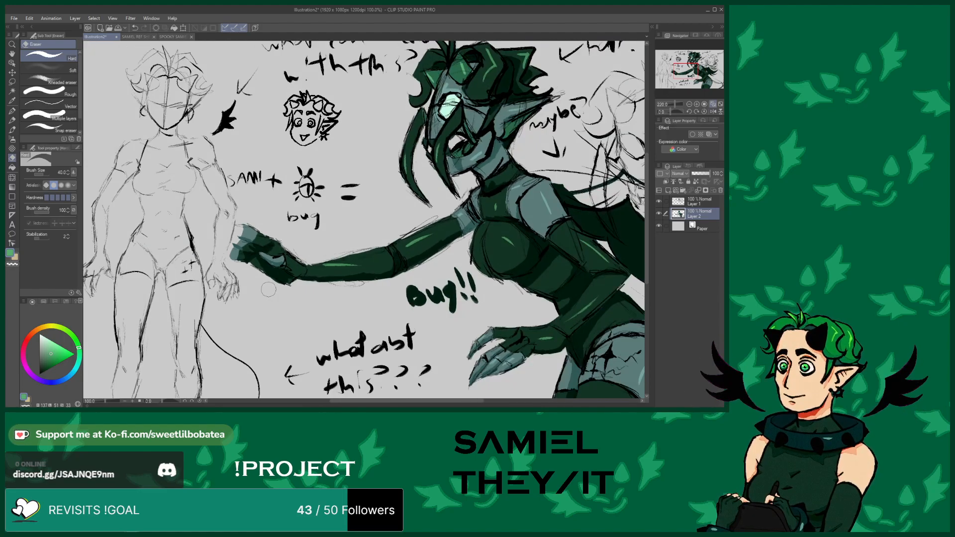
scroll(335, 262, up, 4)
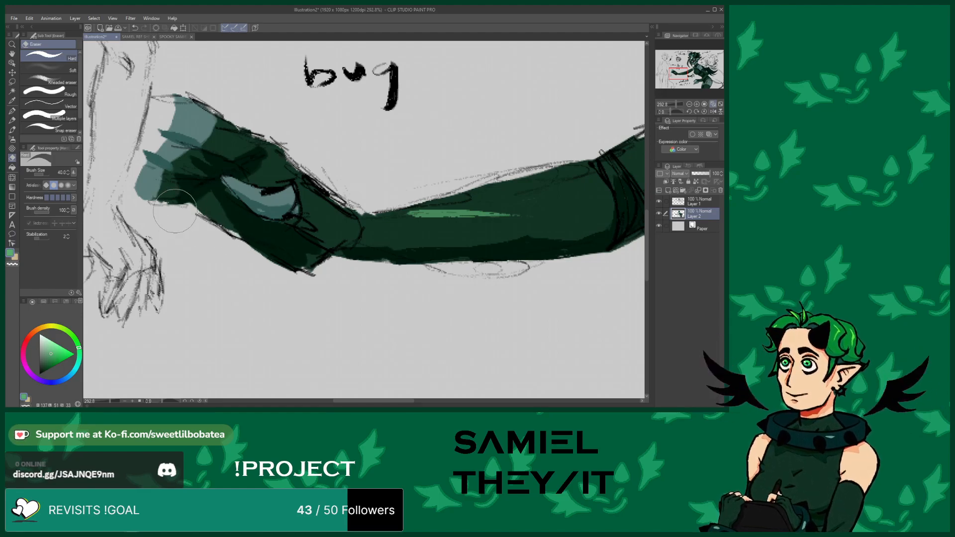
scroll(351, 259, down, 10)
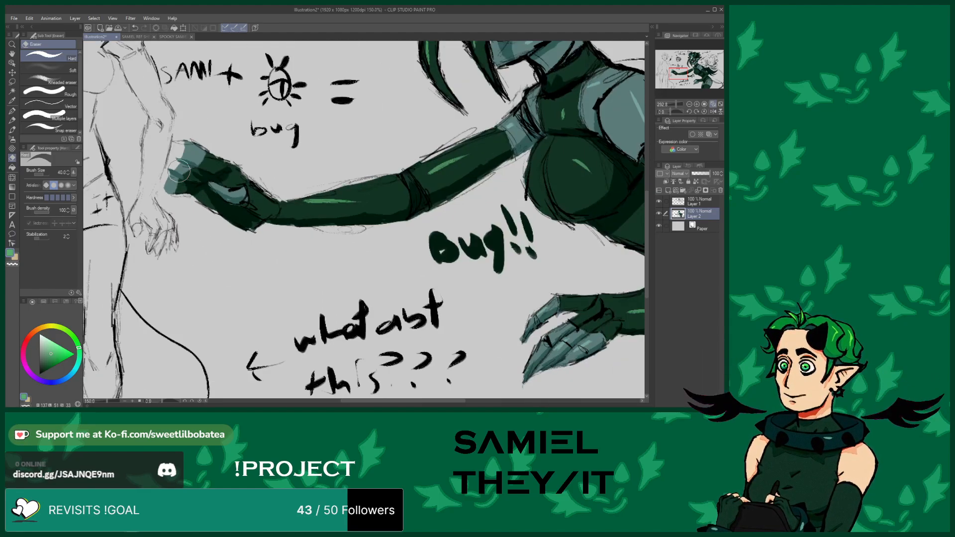
scroll(350, 260, up, 2)
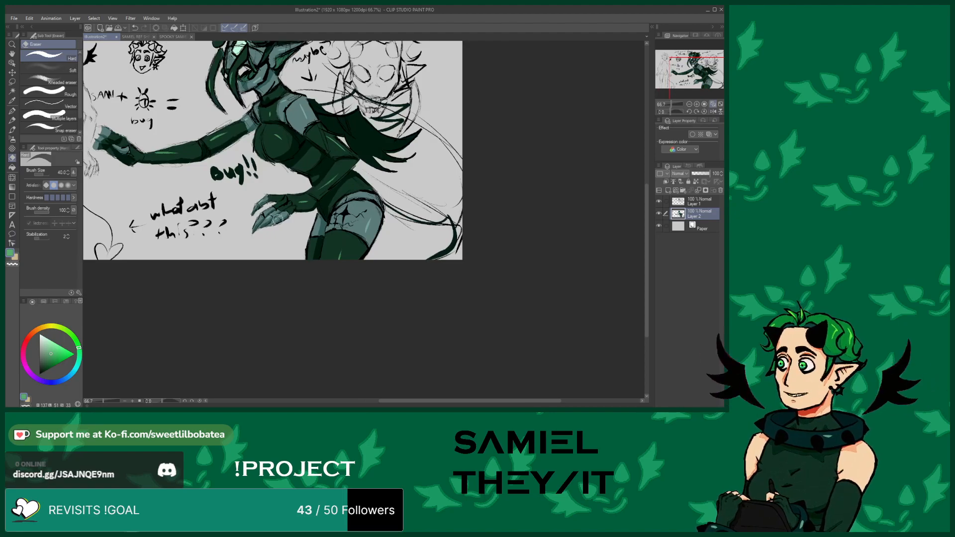
scroll(244, 212, up, 5)
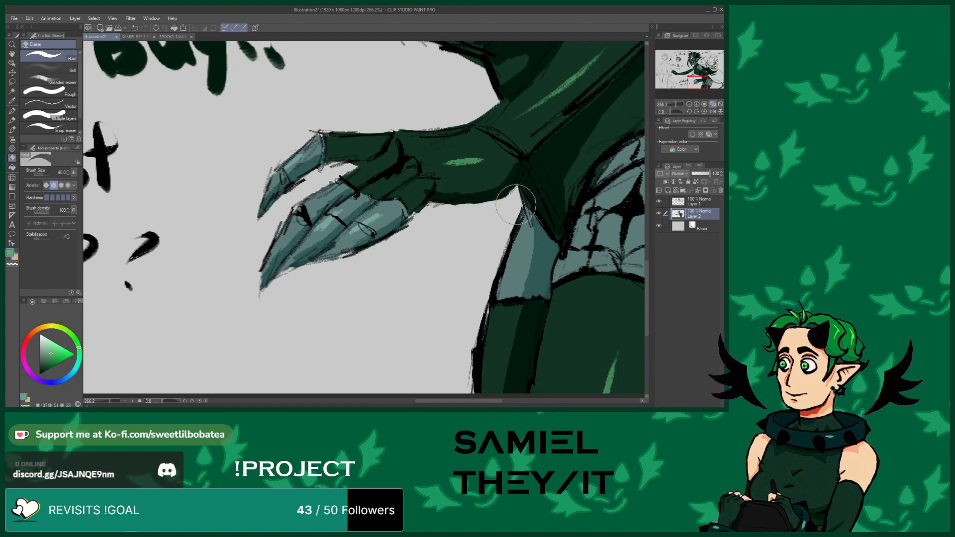
scroll(323, 368, down, 4)
scroll(423, 163, up, 3)
scroll(424, 163, up, 1)
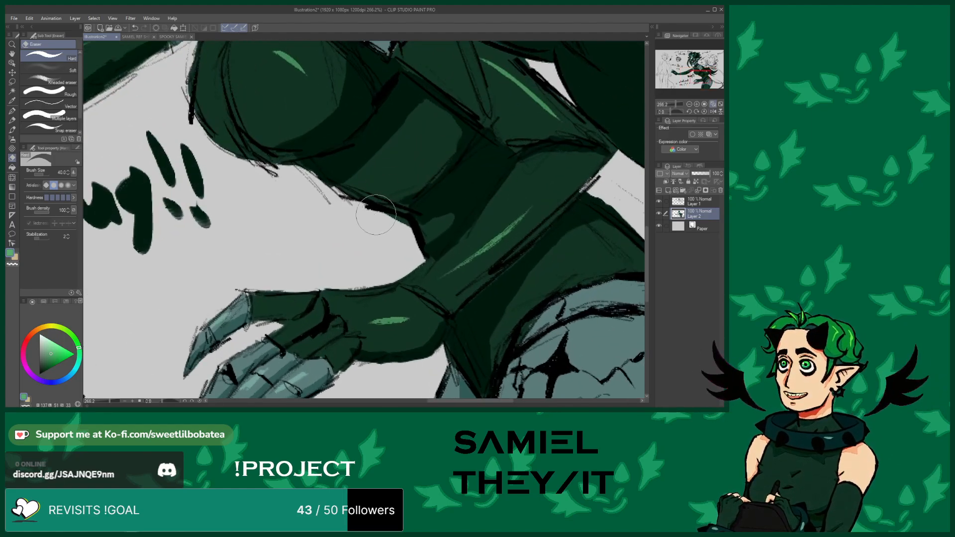
Erase stray sketch marks along the middle figure's torso edge above the hand
drag(401, 222, 370, 221)
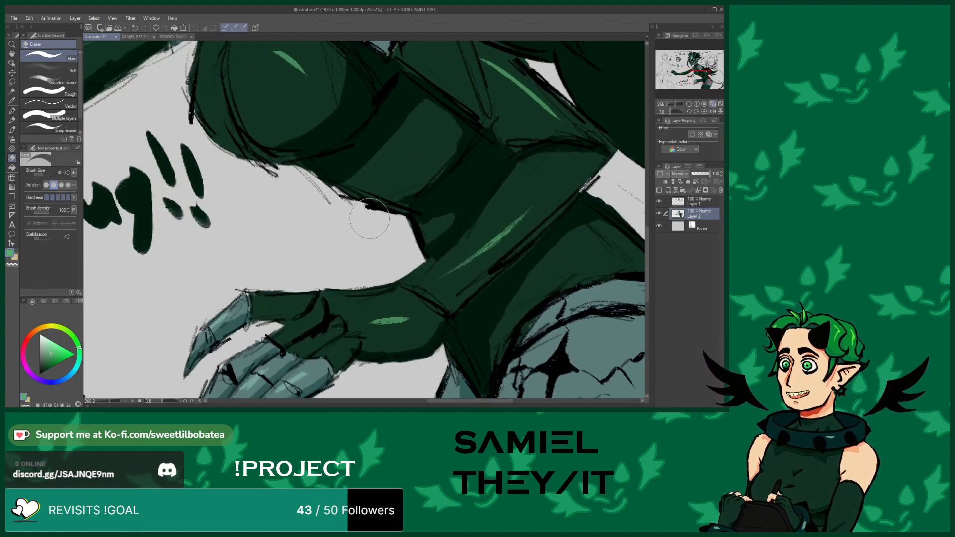
mouse_move(318, 186)
mouse_down()
mouse_move(340, 183)
mouse_move(306, 182)
mouse_up()
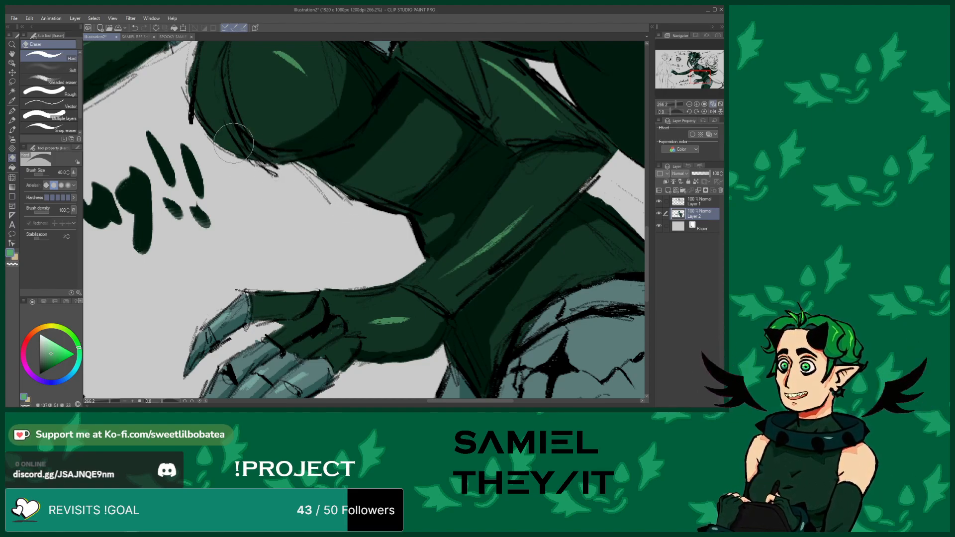
Switch back to the eraser, zoom onto the chest, and erase a stray line at its lower edge
click(12, 130)
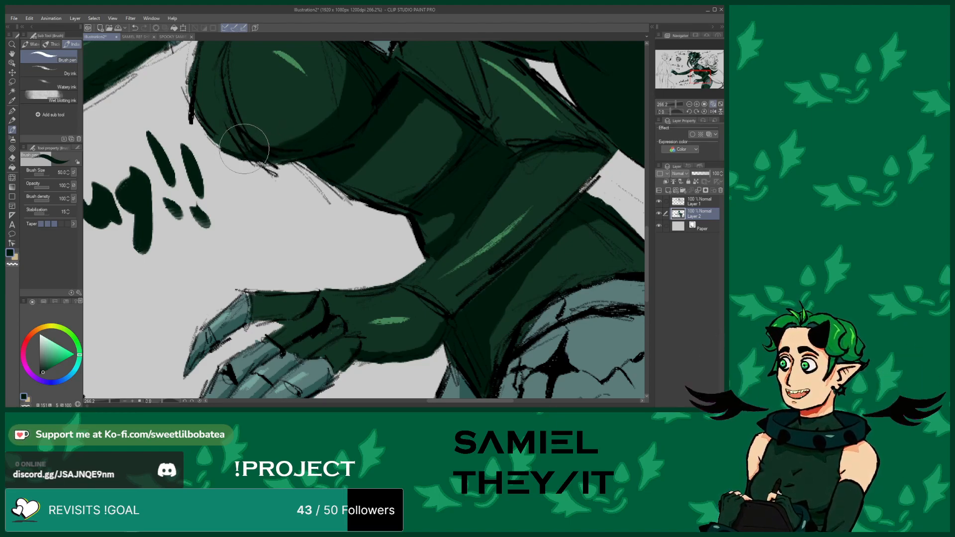
click(11, 158)
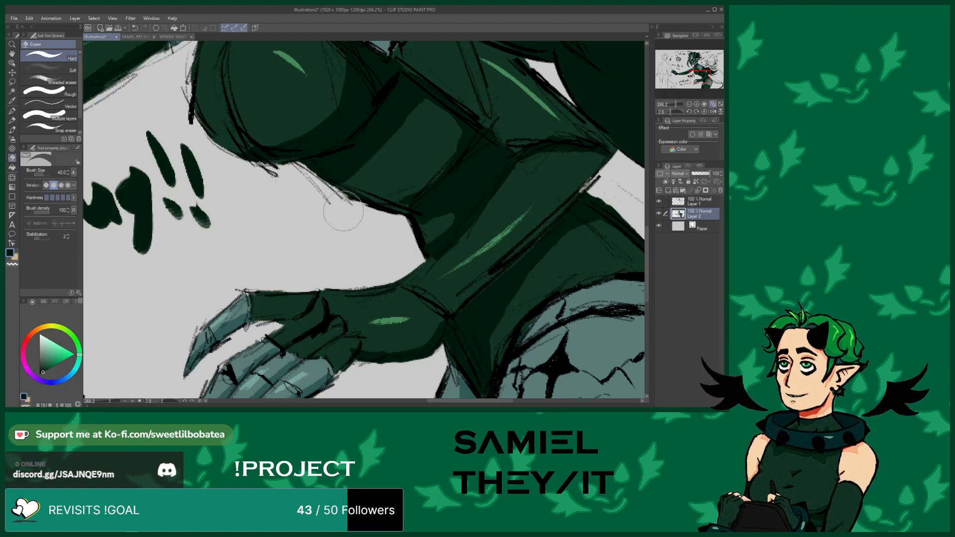
scroll(348, 204, down, 2)
scroll(343, 204, up, 4)
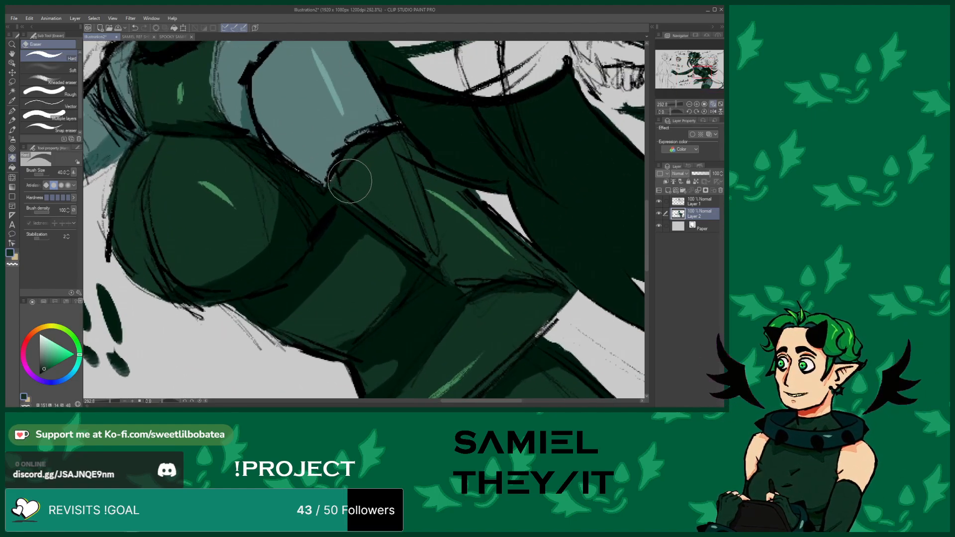
drag(336, 175, 333, 185)
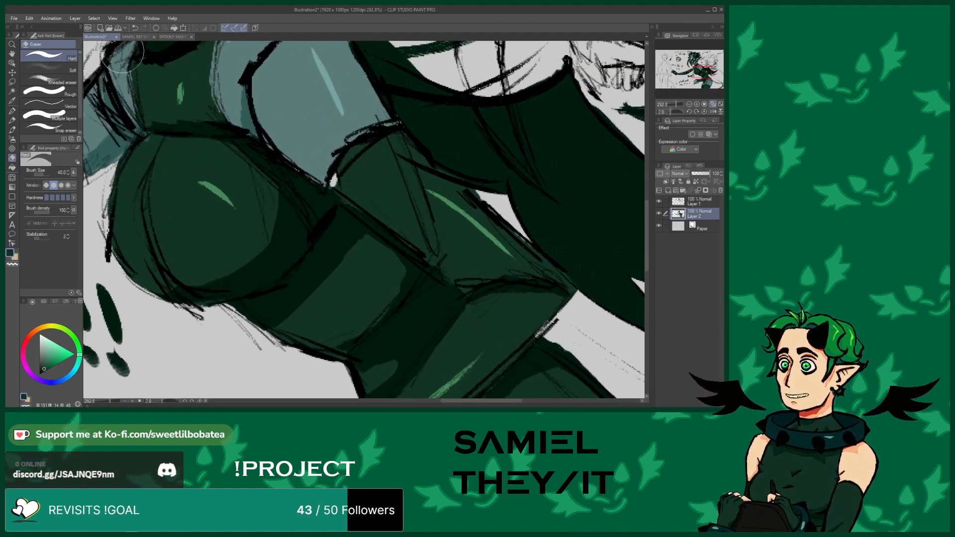
click(134, 28)
Zoom around the chest, waist and extended upper arm to inspect the colour edges
click(12, 129)
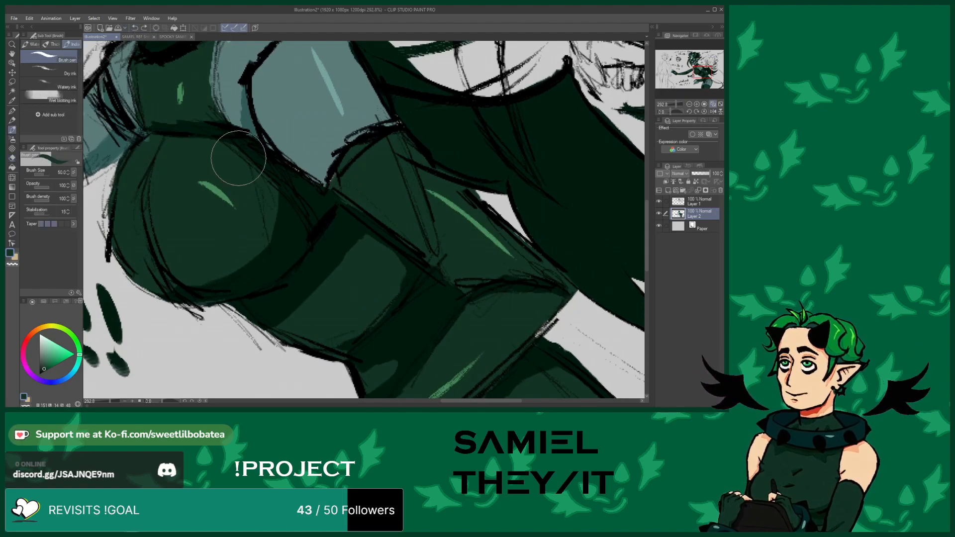
scroll(331, 182, down, 3)
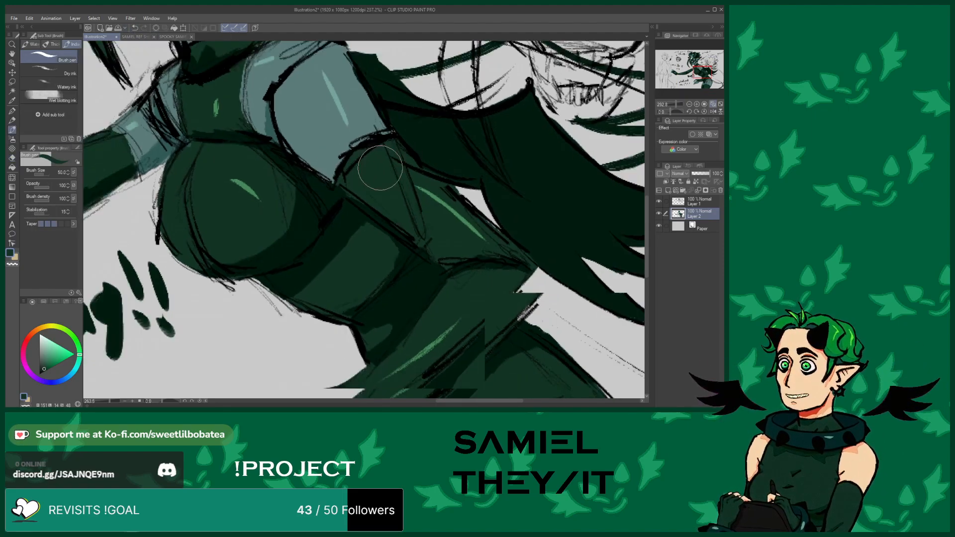
scroll(227, 158, up, 2)
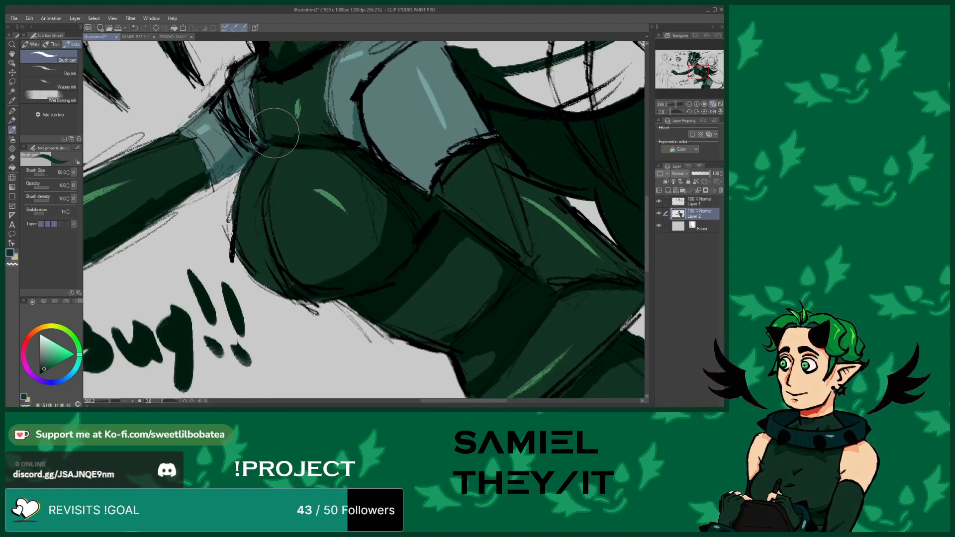
scroll(297, 171, down, 3)
scroll(298, 132, up, 3)
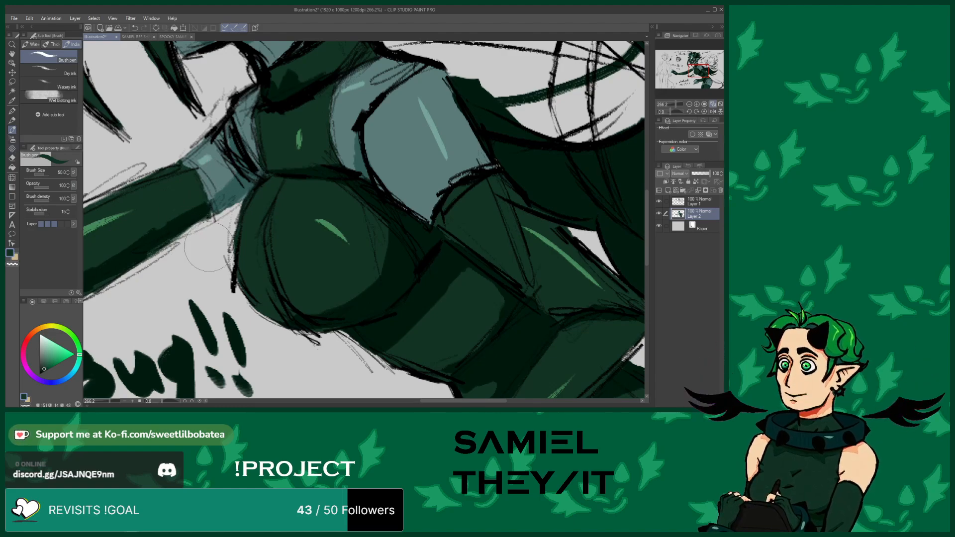
scroll(431, 284, down, 2)
scroll(296, 226, up, 3)
scroll(295, 226, up, 1)
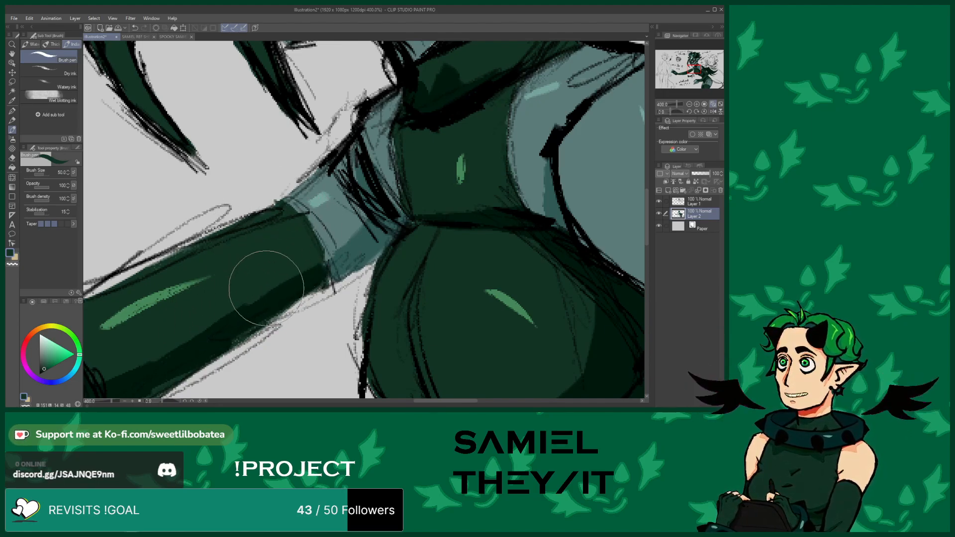
scroll(299, 252, down, 4)
scroll(220, 224, up, 2)
scroll(220, 225, up, 4)
Paint dark green along the underside of the extended forearm to clean up its edge
key(e)
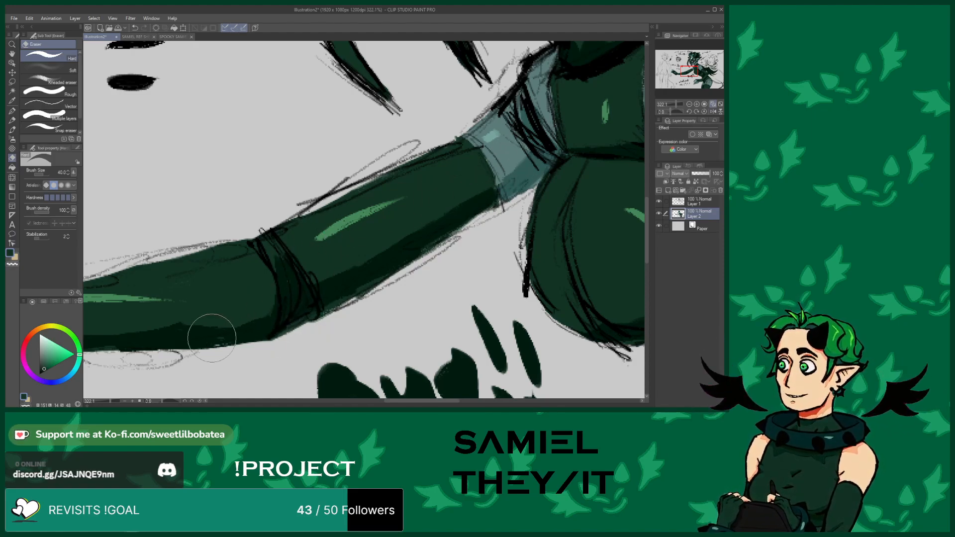
click(12, 130)
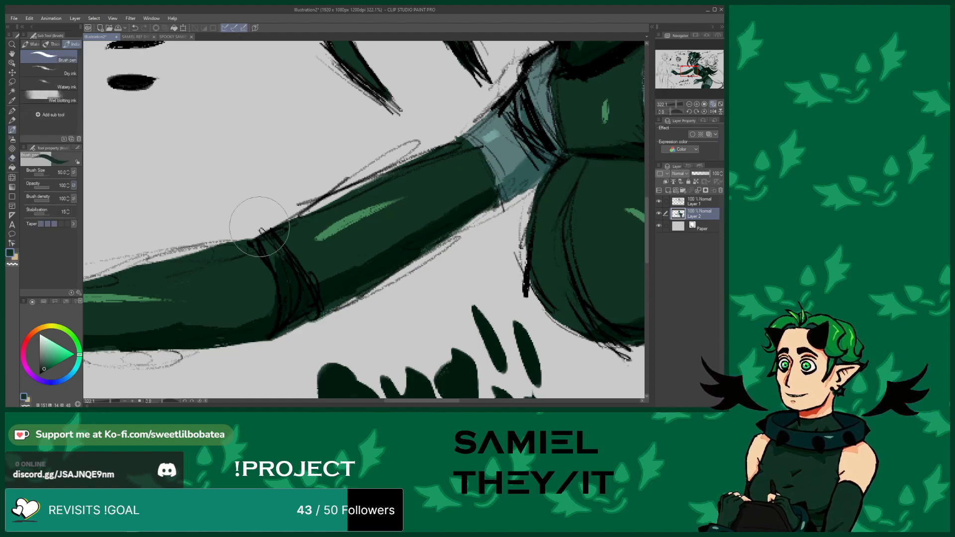
alt+click(327, 285)
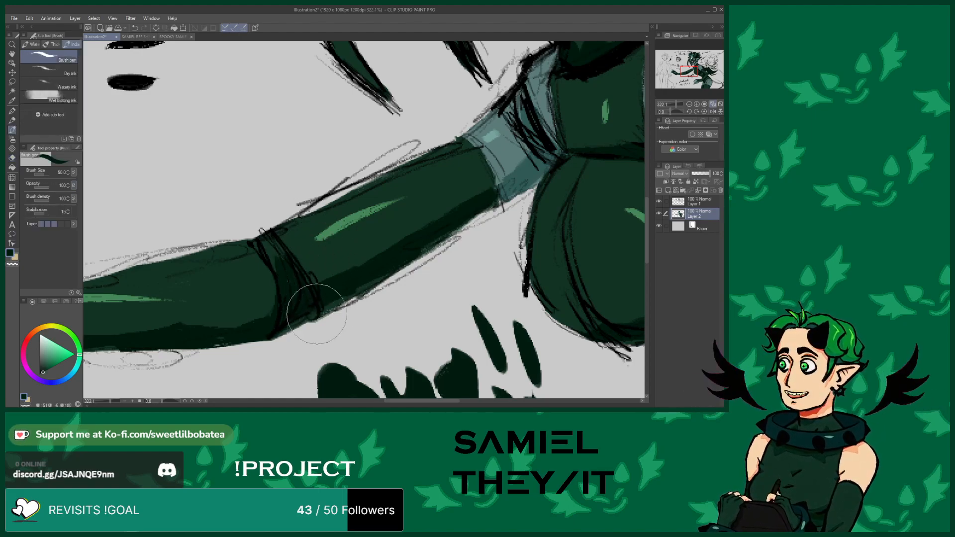
mouse_move(295, 320)
mouse_down()
mouse_move(439, 236)
mouse_move(314, 300)
mouse_move(278, 331)
mouse_move(302, 319)
mouse_move(291, 312)
mouse_move(220, 321)
mouse_move(205, 339)
mouse_move(231, 334)
mouse_move(203, 344)
mouse_move(271, 317)
mouse_move(297, 271)
mouse_move(316, 292)
mouse_move(299, 279)
mouse_move(338, 290)
mouse_move(312, 296)
mouse_move(304, 289)
mouse_move(352, 275)
mouse_move(291, 288)
mouse_move(273, 318)
mouse_move(283, 302)
mouse_move(245, 334)
mouse_move(280, 297)
mouse_move(250, 325)
mouse_move(218, 333)
mouse_move(211, 316)
mouse_move(192, 303)
mouse_up()
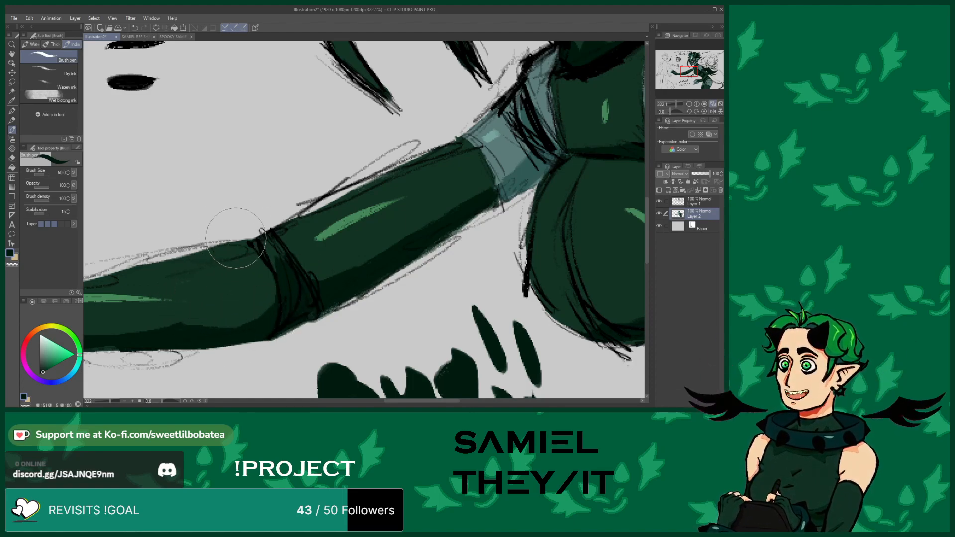
Dab dark green fill onto the forearm and the back of the clawed hand to smooth the shading
scroll(311, 193, down, 4)
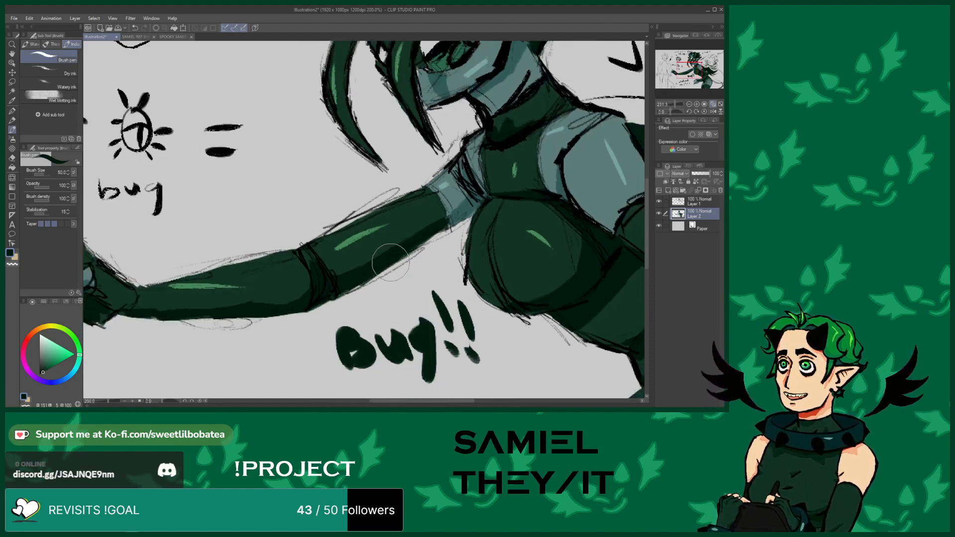
scroll(288, 313, up, 4)
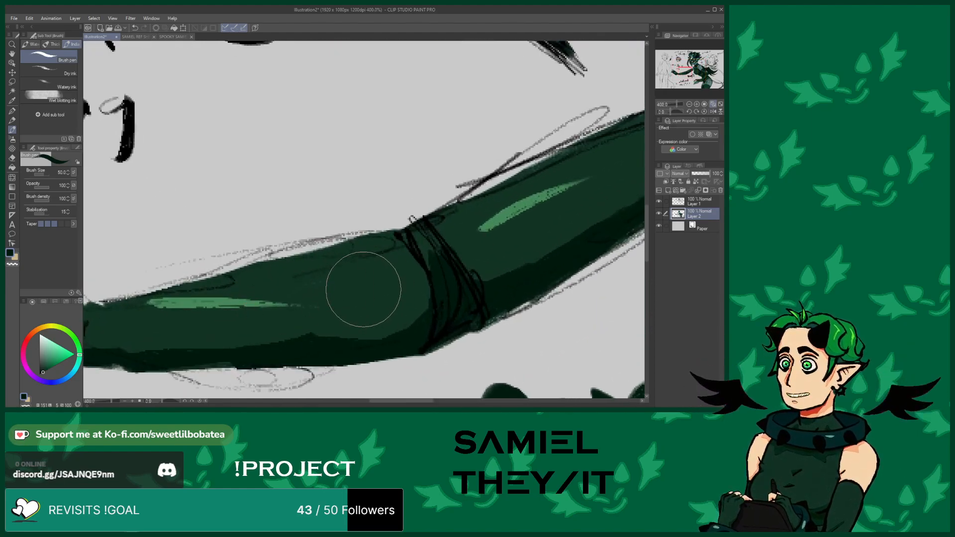
alt+click(363, 300)
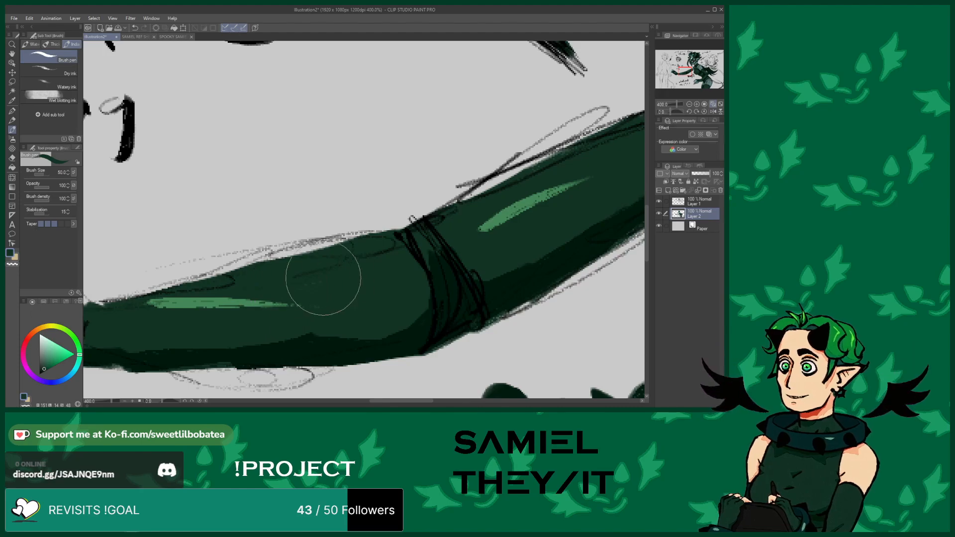
scroll(310, 286, down, 5)
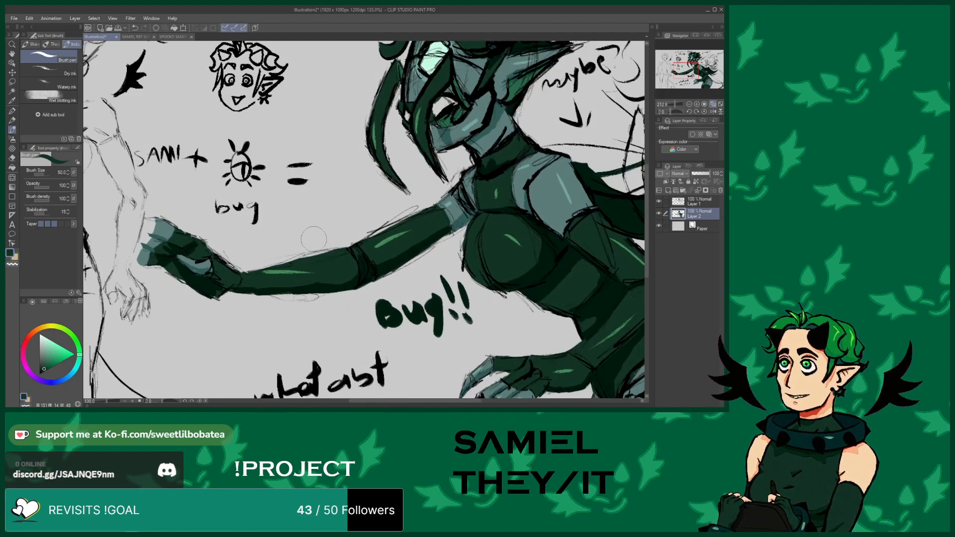
scroll(233, 247, up, 10)
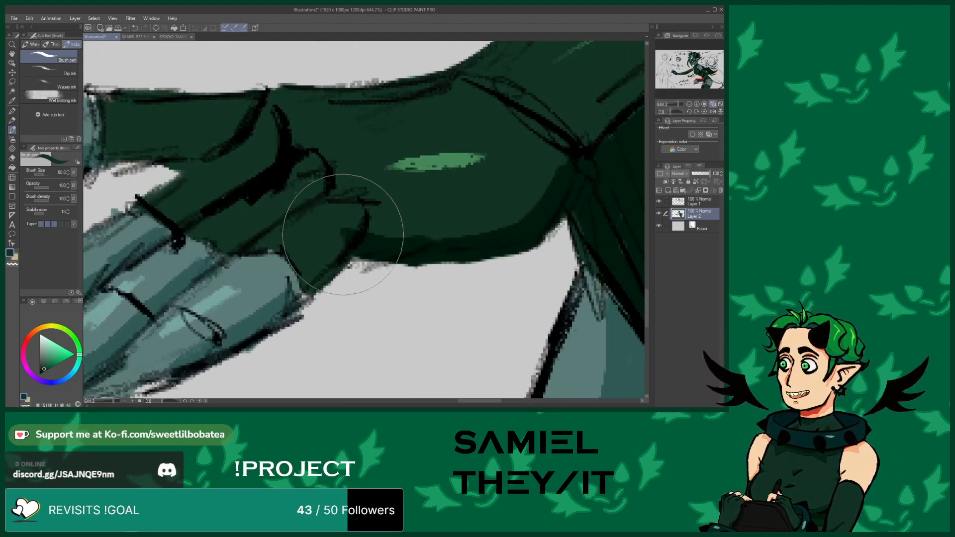
alt+click(388, 244)
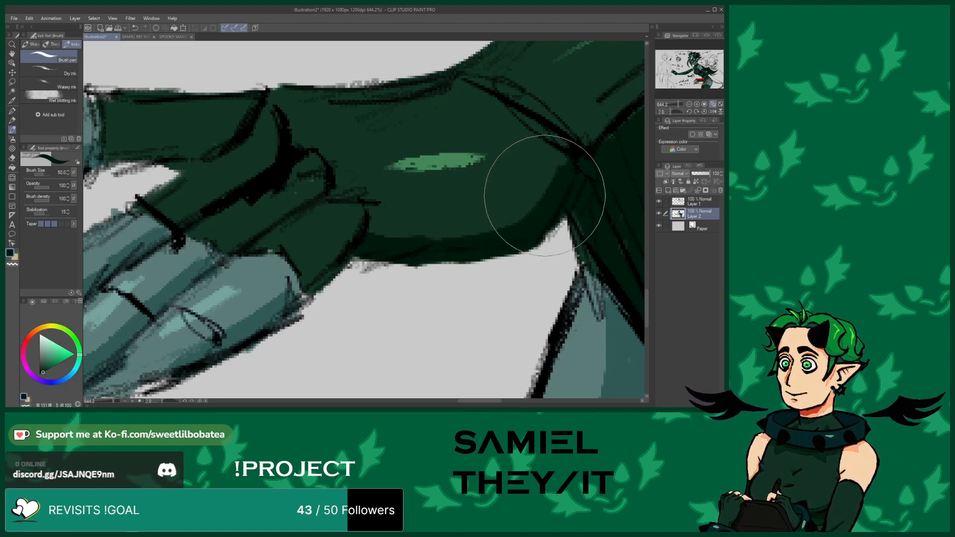
Pick the grey-teal shorts colour and paint over the dark gap at the top of the thigh
scroll(461, 213, down, 10)
scroll(469, 218, up, 8)
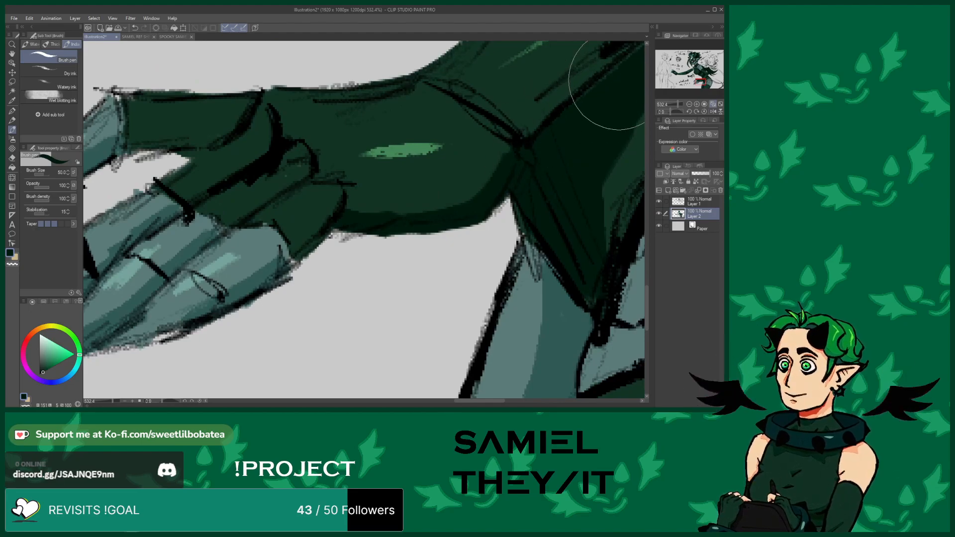
scroll(422, 179, down, 14)
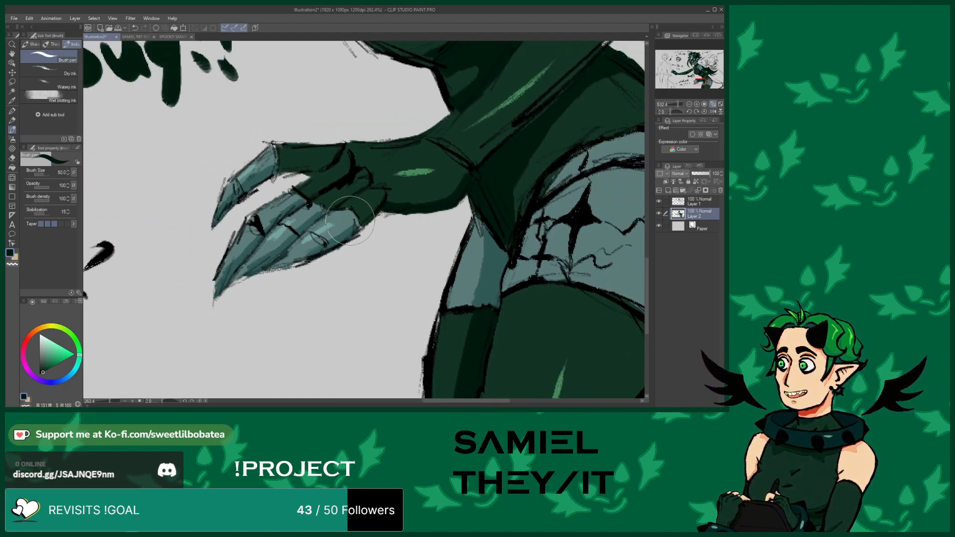
scroll(408, 204, up, 10)
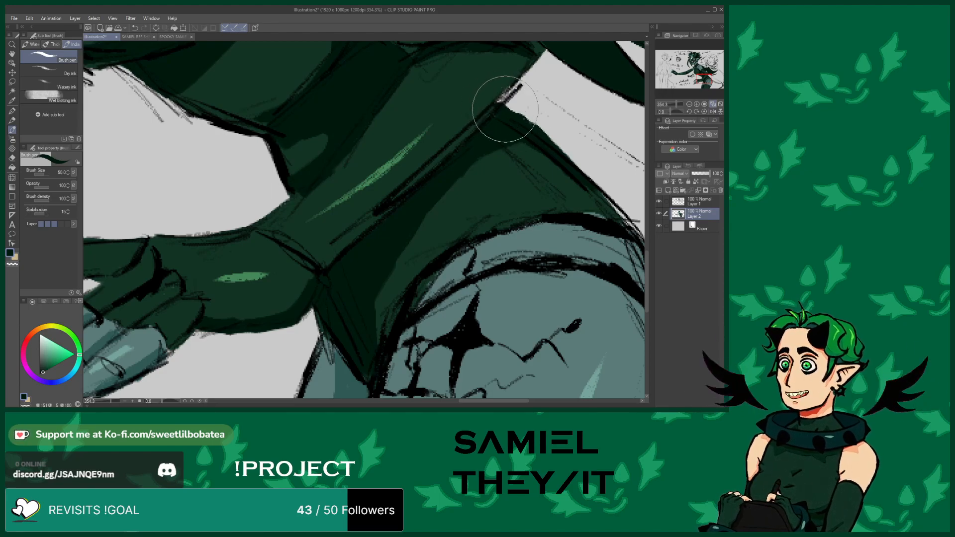
scroll(442, 116, down, 7)
scroll(373, 153, up, 6)
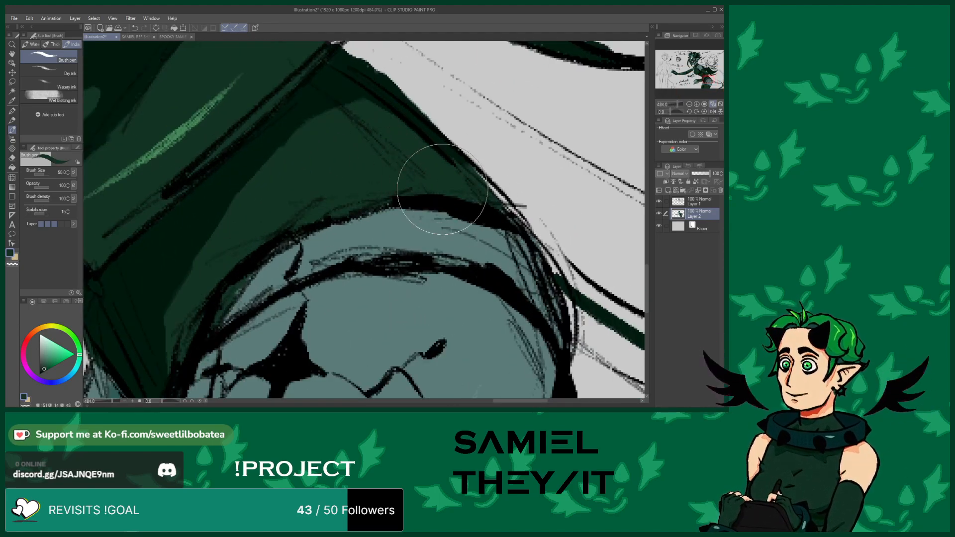
alt+click(272, 281)
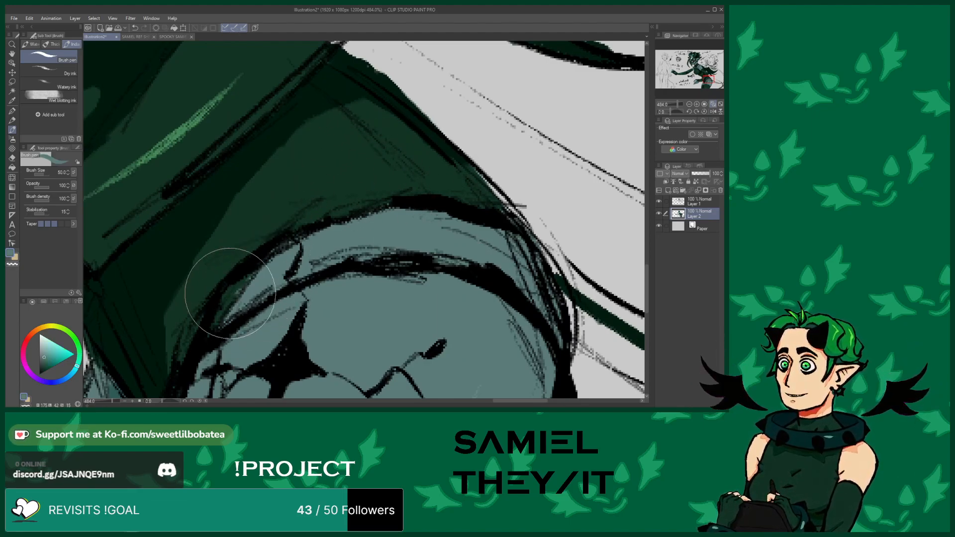
mouse_move(245, 287)
mouse_down()
mouse_move(218, 307)
mouse_move(225, 290)
mouse_move(243, 284)
mouse_move(215, 328)
mouse_up()
Zoom out to the hair area and brush a short stroke beside the flowing hair strands
scroll(259, 263, down, 4)
scroll(308, 230, down, 6)
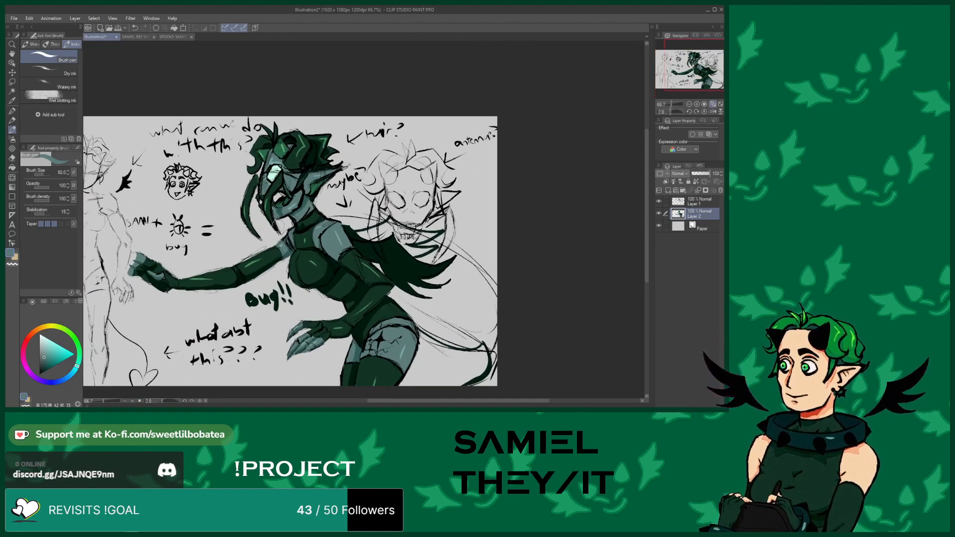
scroll(243, 252, down, 2)
scroll(222, 274, up, 3)
scroll(222, 274, up, 4)
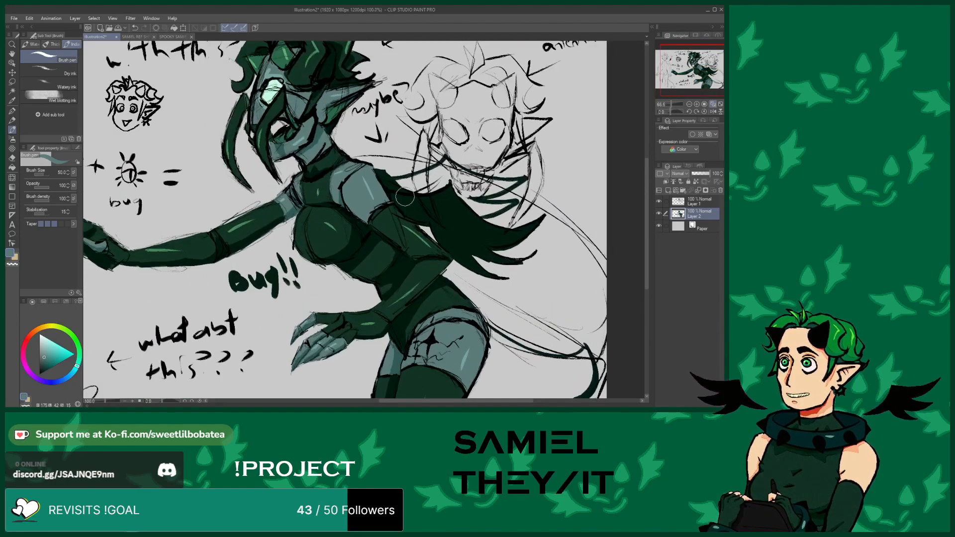
scroll(416, 239, down, 5)
scroll(348, 248, up, 6)
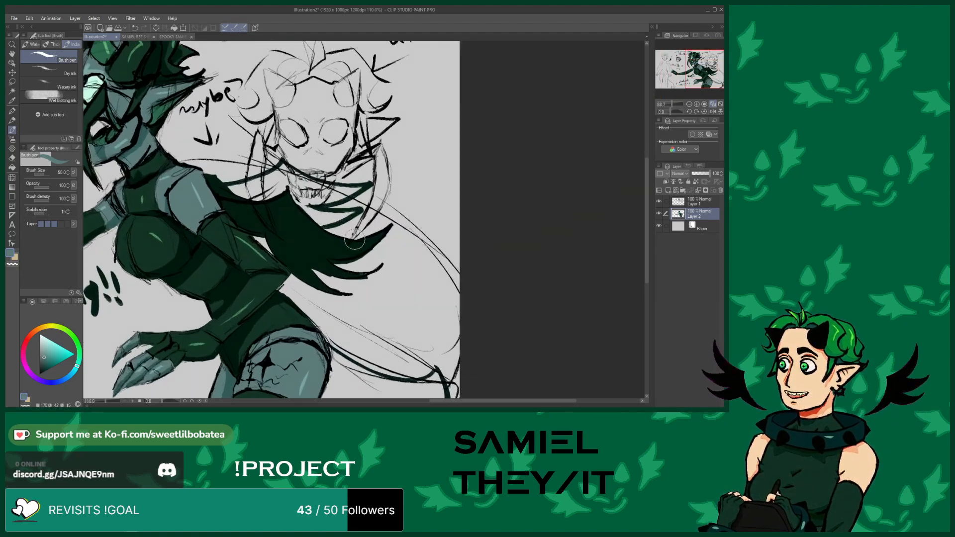
scroll(269, 186, down, 1)
scroll(269, 187, down, 1)
scroll(336, 269, up, 2)
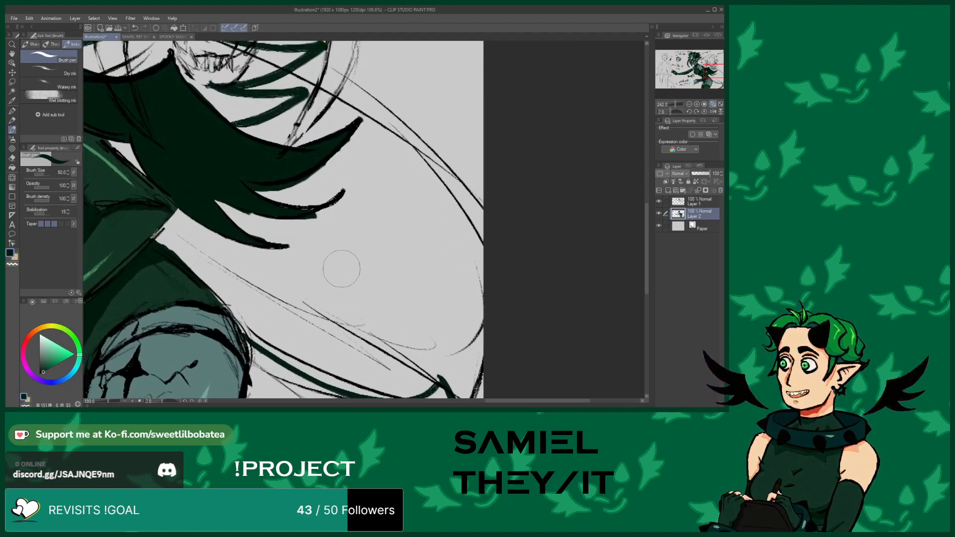
mouse_move(352, 263)
mouse_down()
mouse_move(329, 271)
mouse_move(365, 230)
mouse_move(379, 269)
mouse_move(442, 243)
mouse_up()
Zoom out to review the whole sketch page
scroll(422, 250, down, 5)
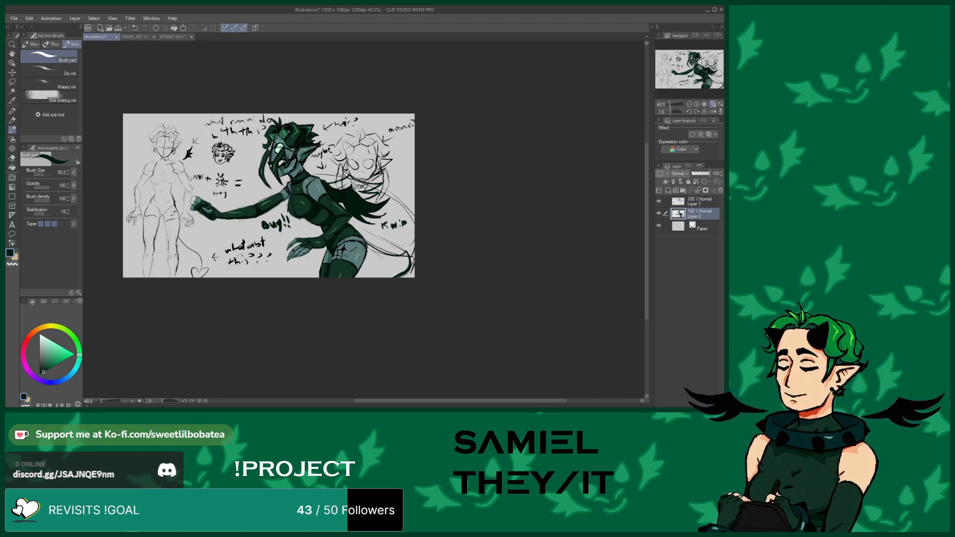
scroll(292, 264, down, 3)
scroll(201, 242, up, 5)
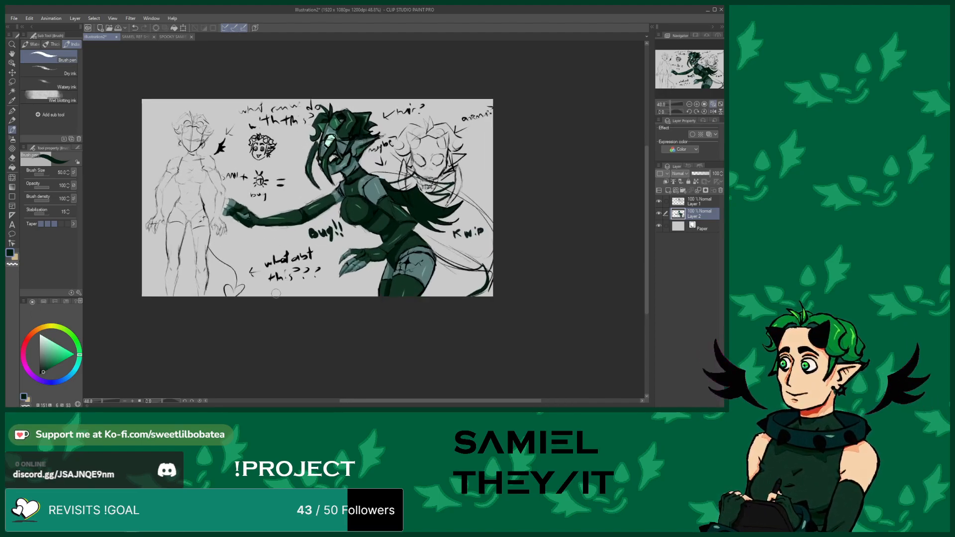
scroll(265, 106, up, 3)
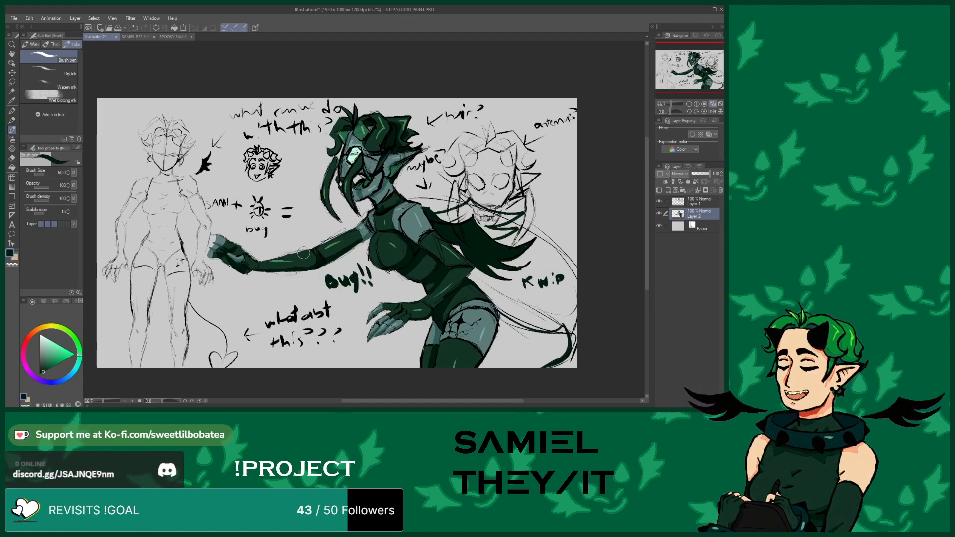
scroll(343, 237, up, 2)
scroll(420, 268, down, 1)
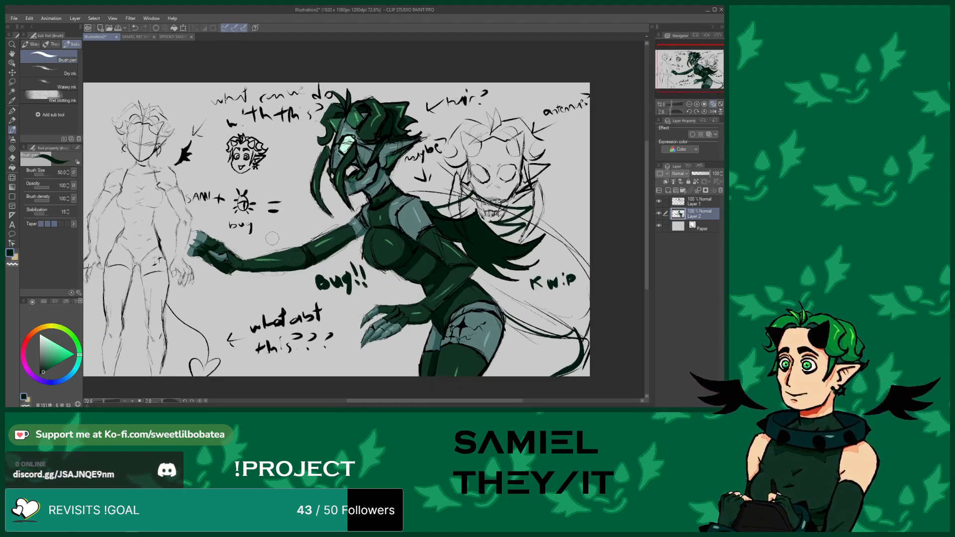
scroll(201, 178, down, 1)
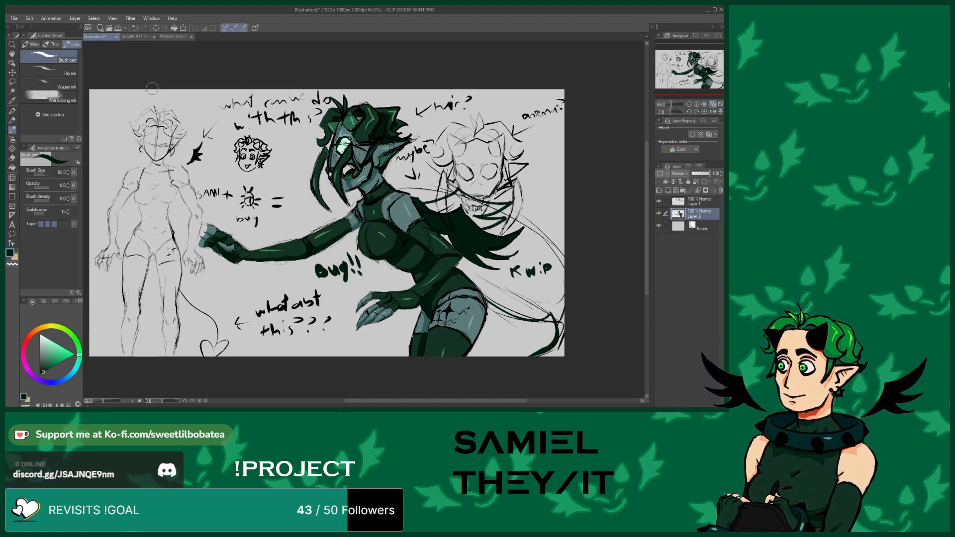
Save the sketch as BUG SAMIEL, then close the reference sheet and the other extra document tabs
click(118, 28)
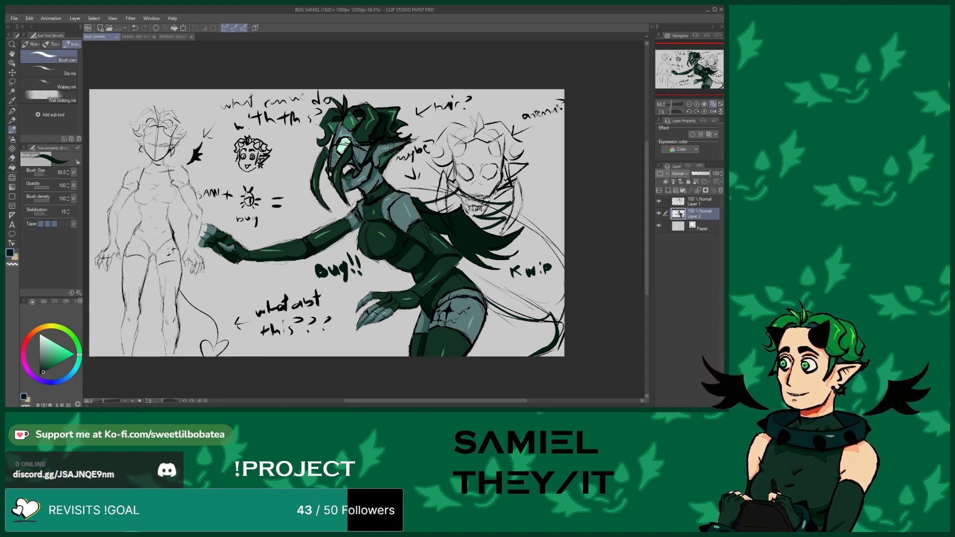
click(154, 37)
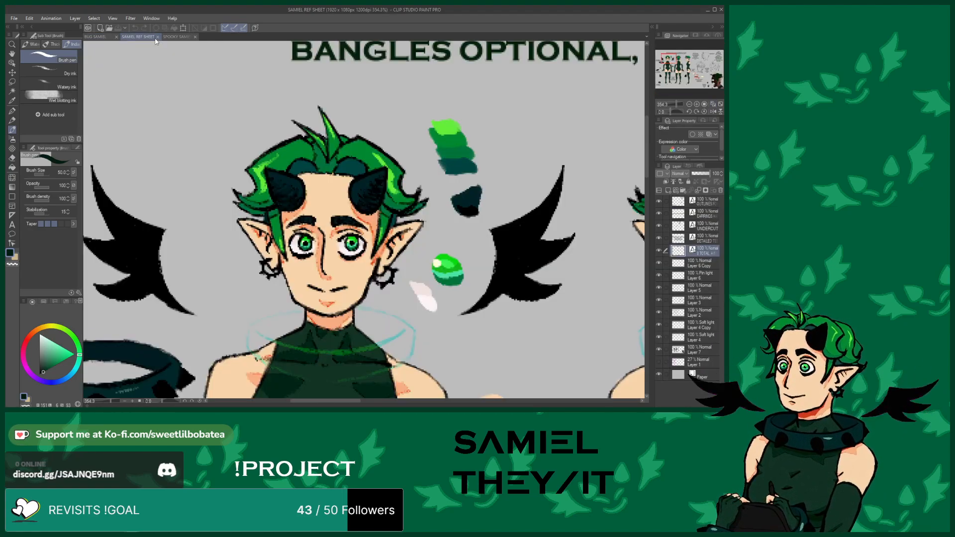
click(157, 37)
click(156, 37)
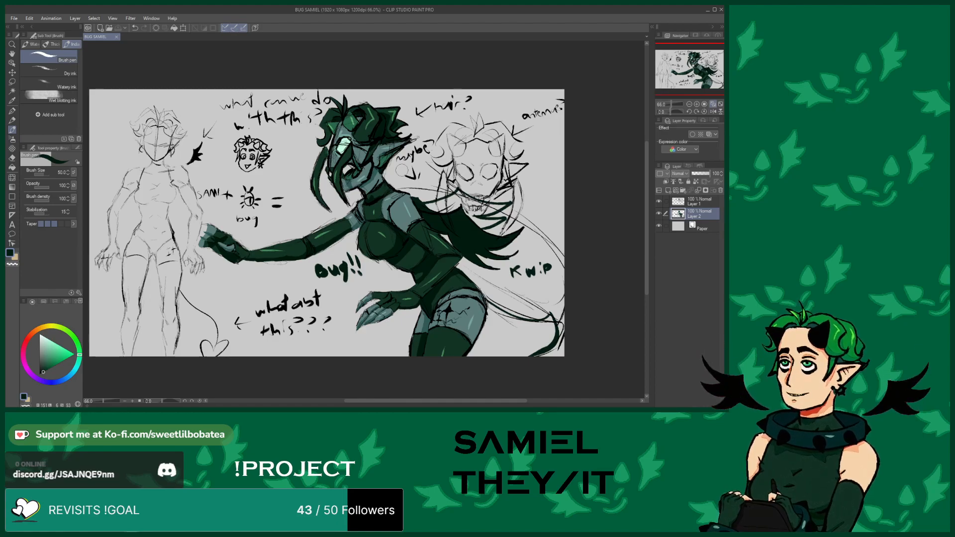
Draw a small smiley face after the 'bug' note and save the file
drag(263, 216, 264, 227)
click(261, 222)
click(116, 29)
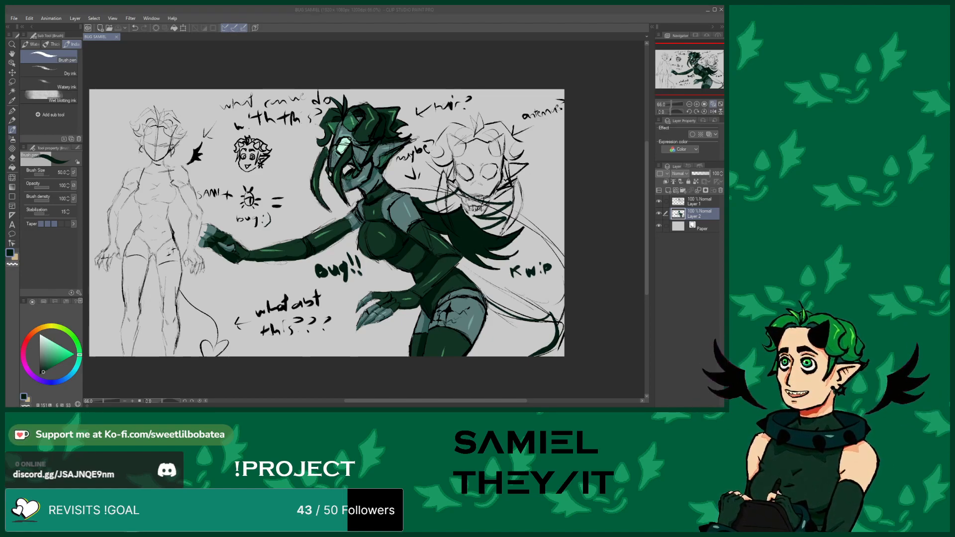
click(714, 104)
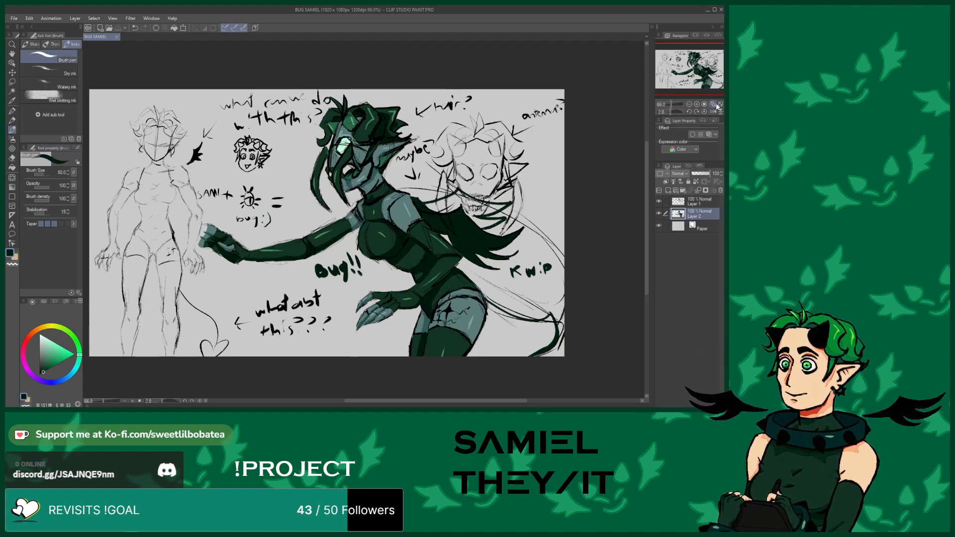
click(713, 104)
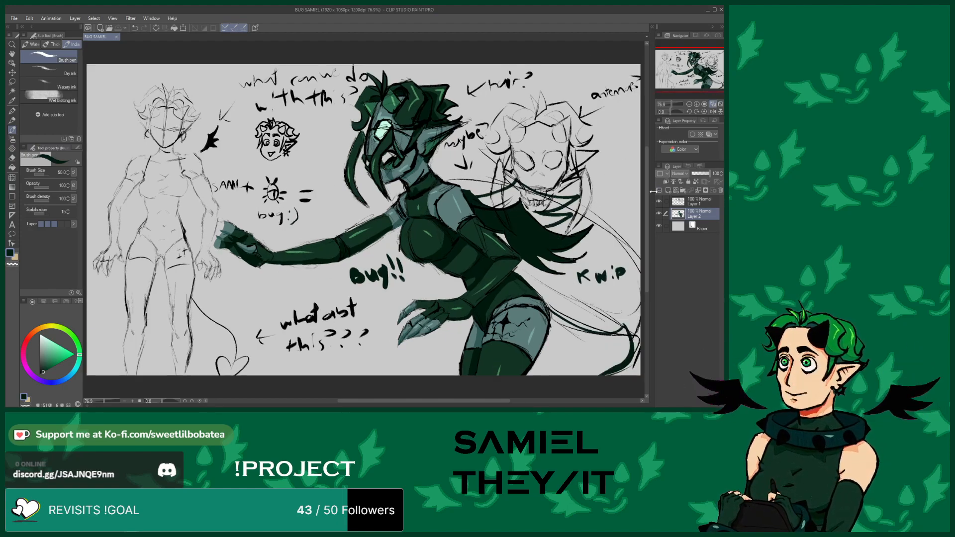